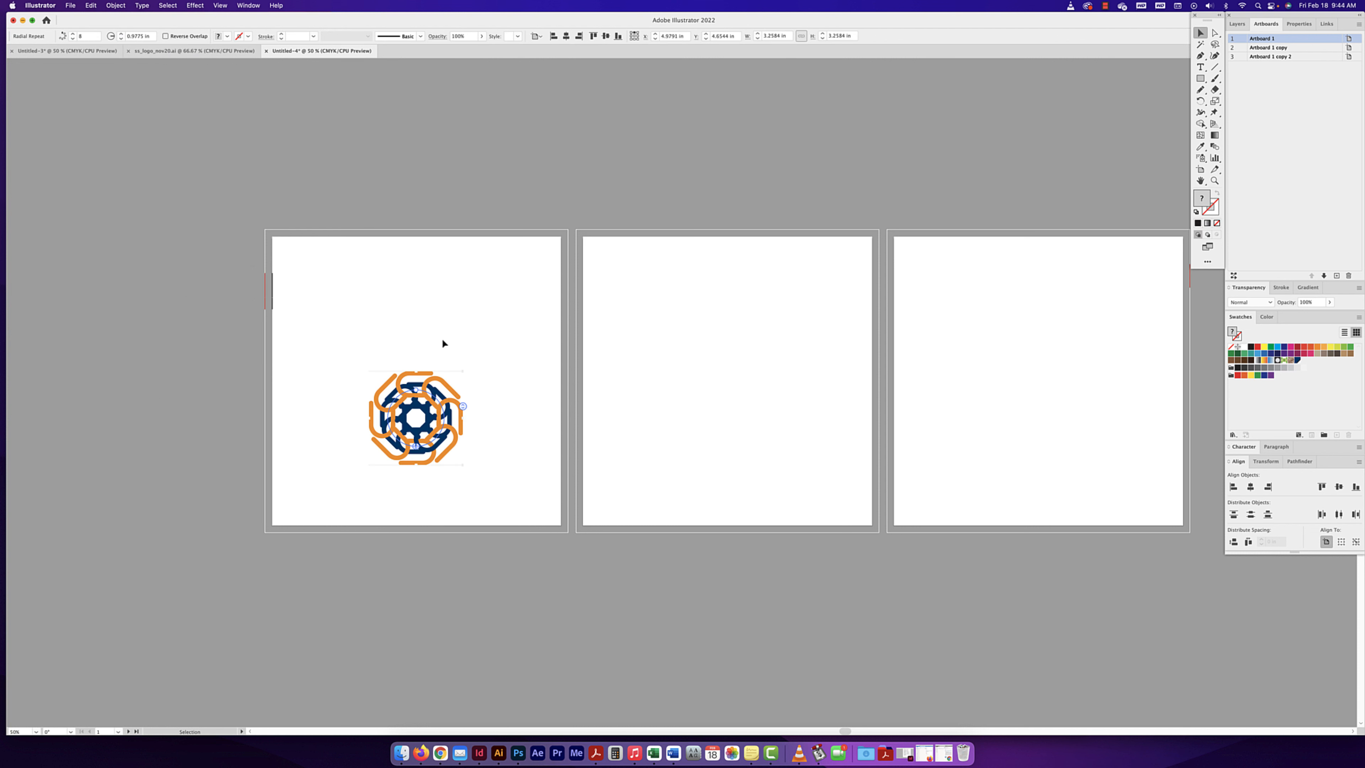
- Move the radial repeat up on the first artboard and reduce it to five instances
left_click(440, 405)
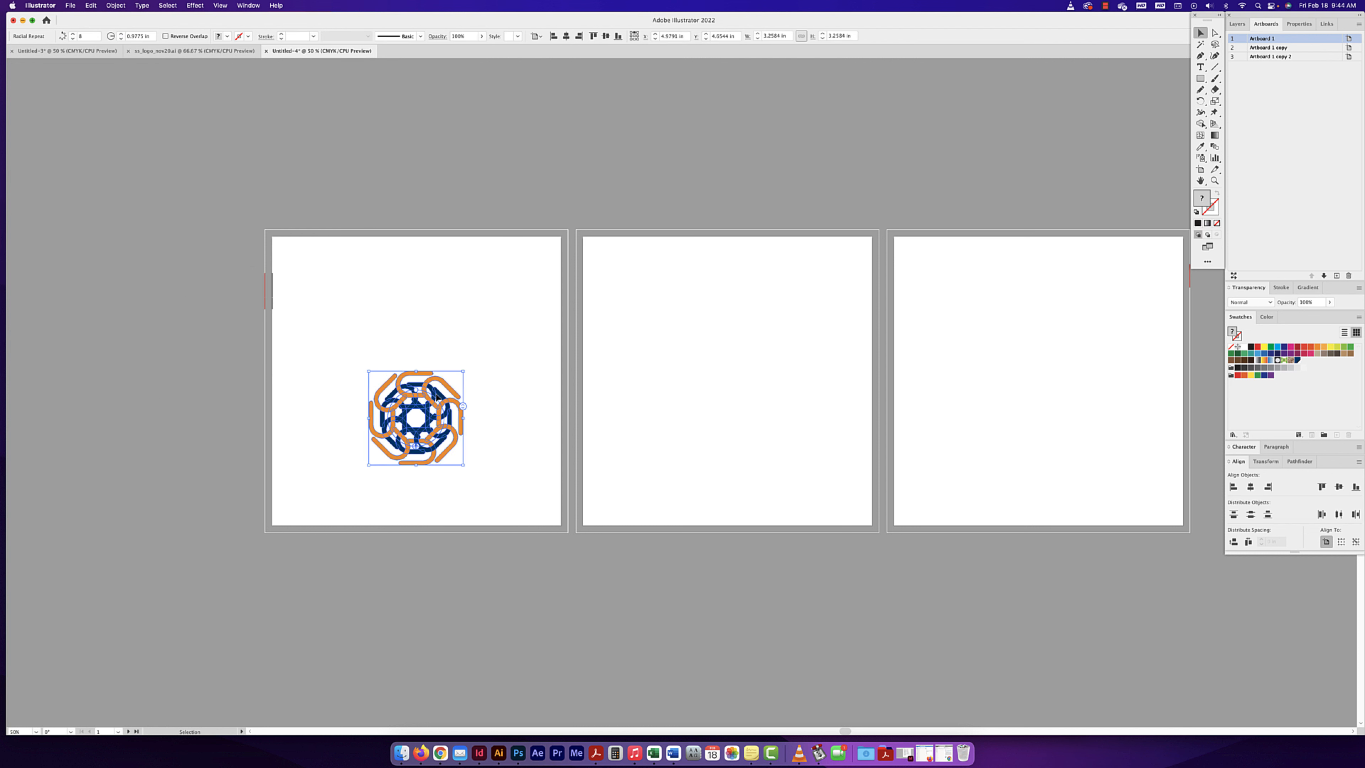
left_click_drag(436, 392, 437, 351)
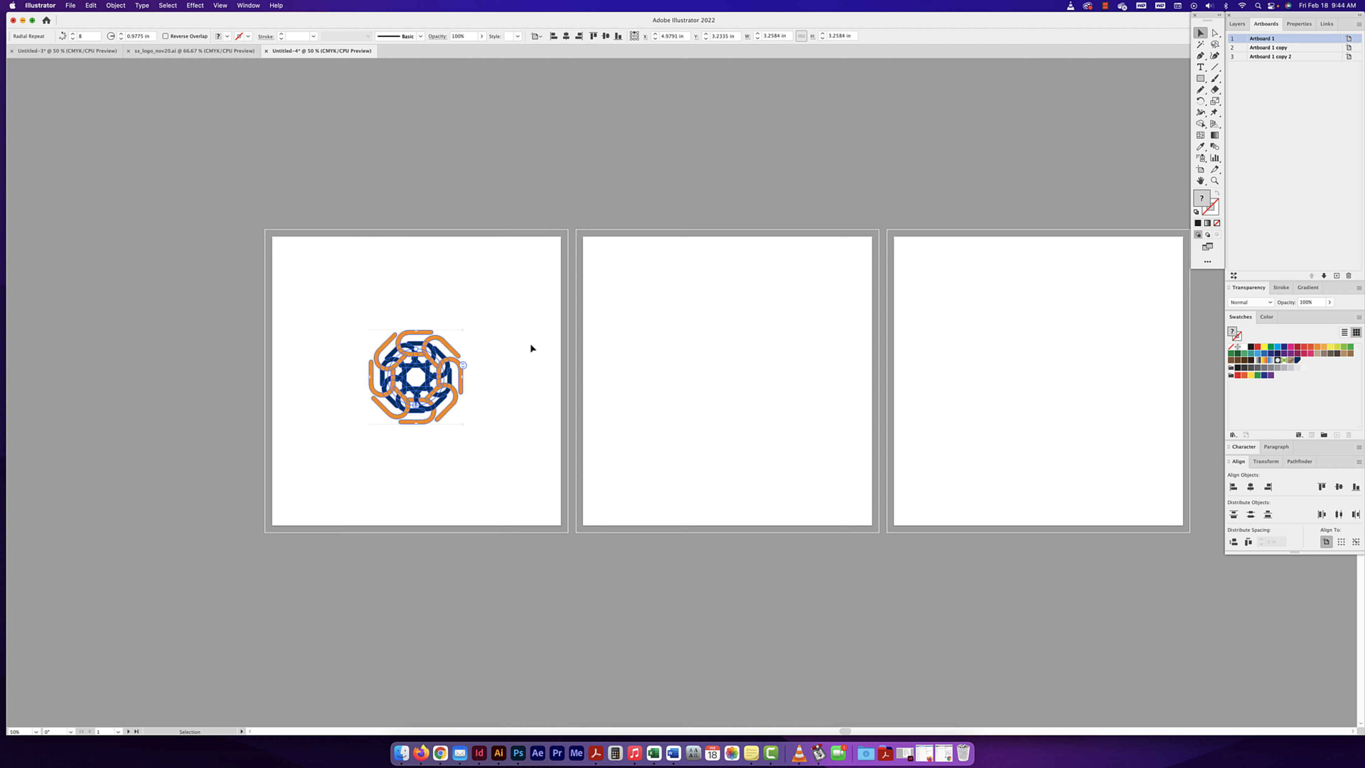
key("super+equal")
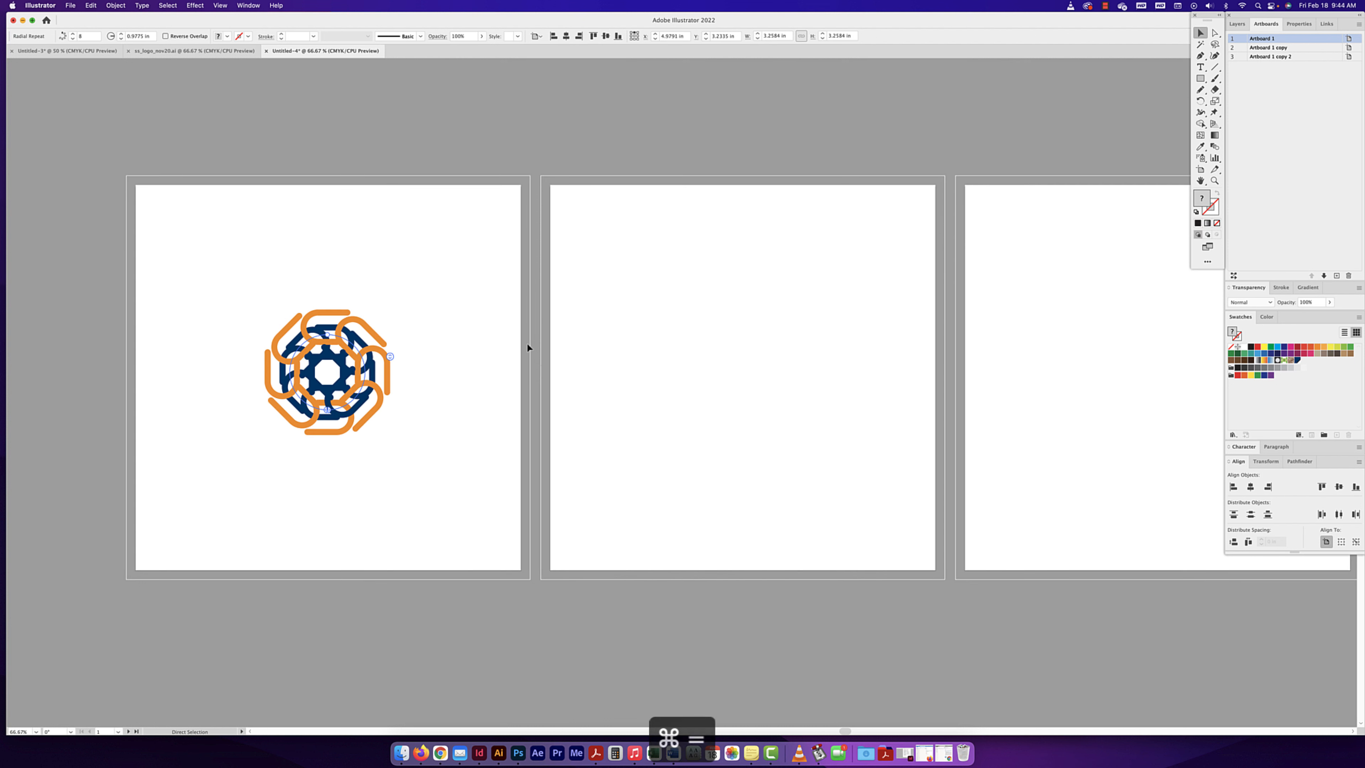
key("super+equal")
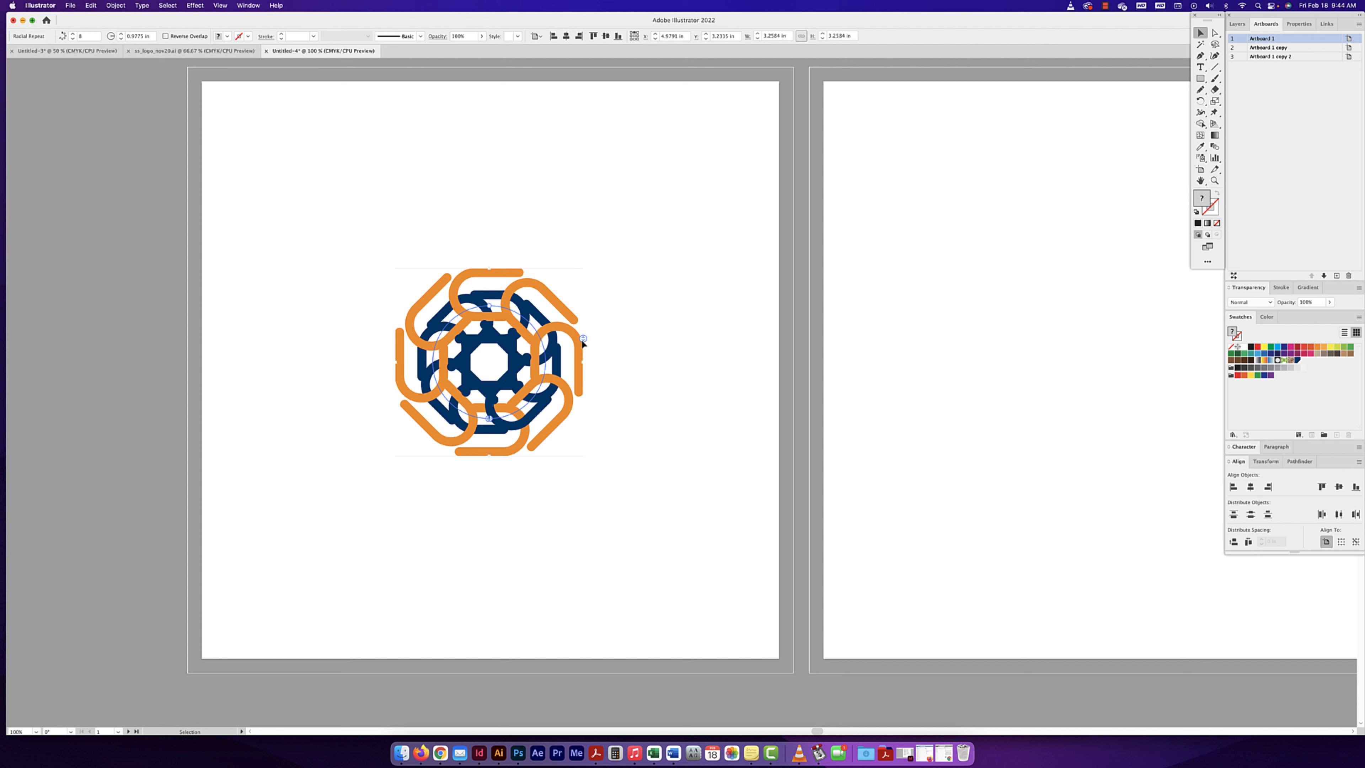
mouse_move(583, 341)
left_mouse_down()
mouse_move(581, 319)
mouse_move(587, 369)
mouse_move(585, 336)
left_mouse_up()
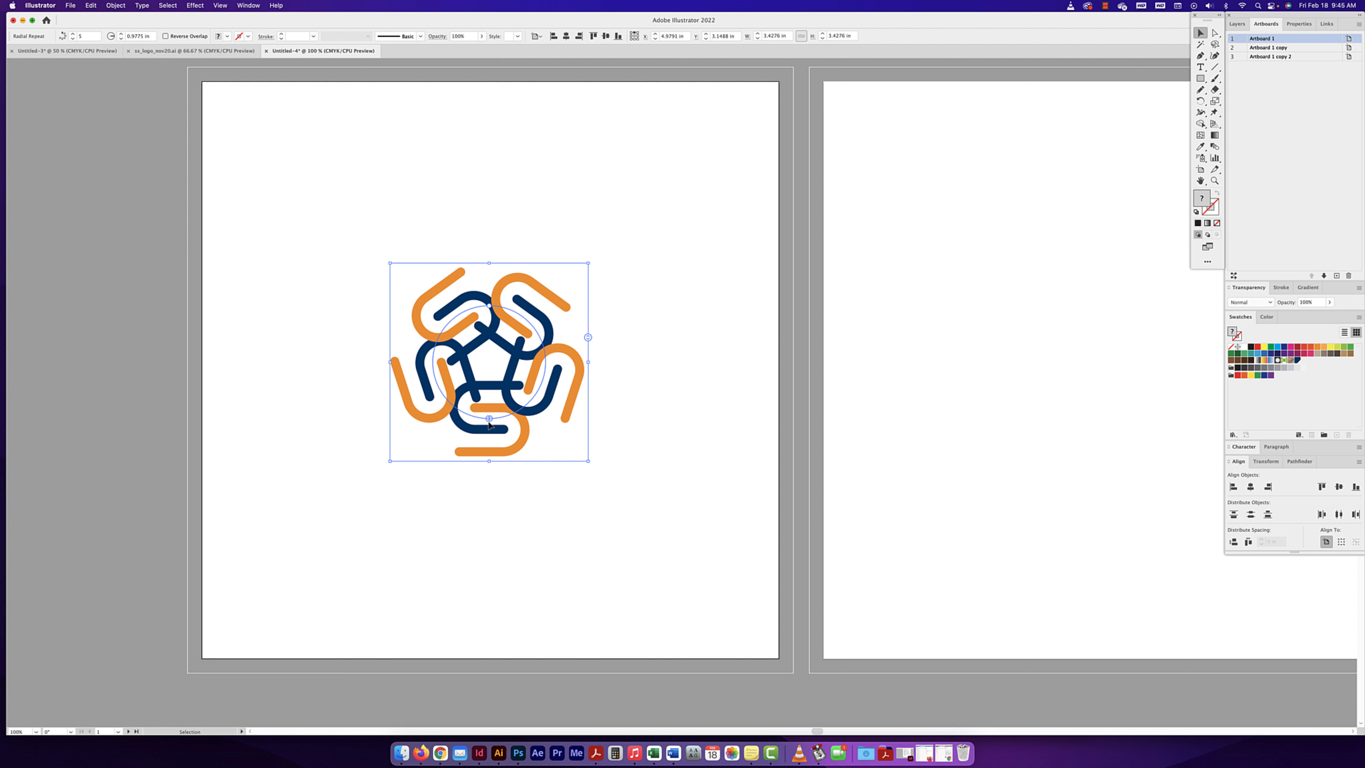
- Widen the radial repeat's radius to about 1.53 in and scale the whole repeat up to about 7.44 in wide
mouse_move(492, 422)
left_mouse_down()
mouse_move(542, 376)
mouse_move(532, 339)
mouse_move(534, 392)
mouse_move(487, 425)
left_mouse_up()
scroll(543, 350, "right", 1)
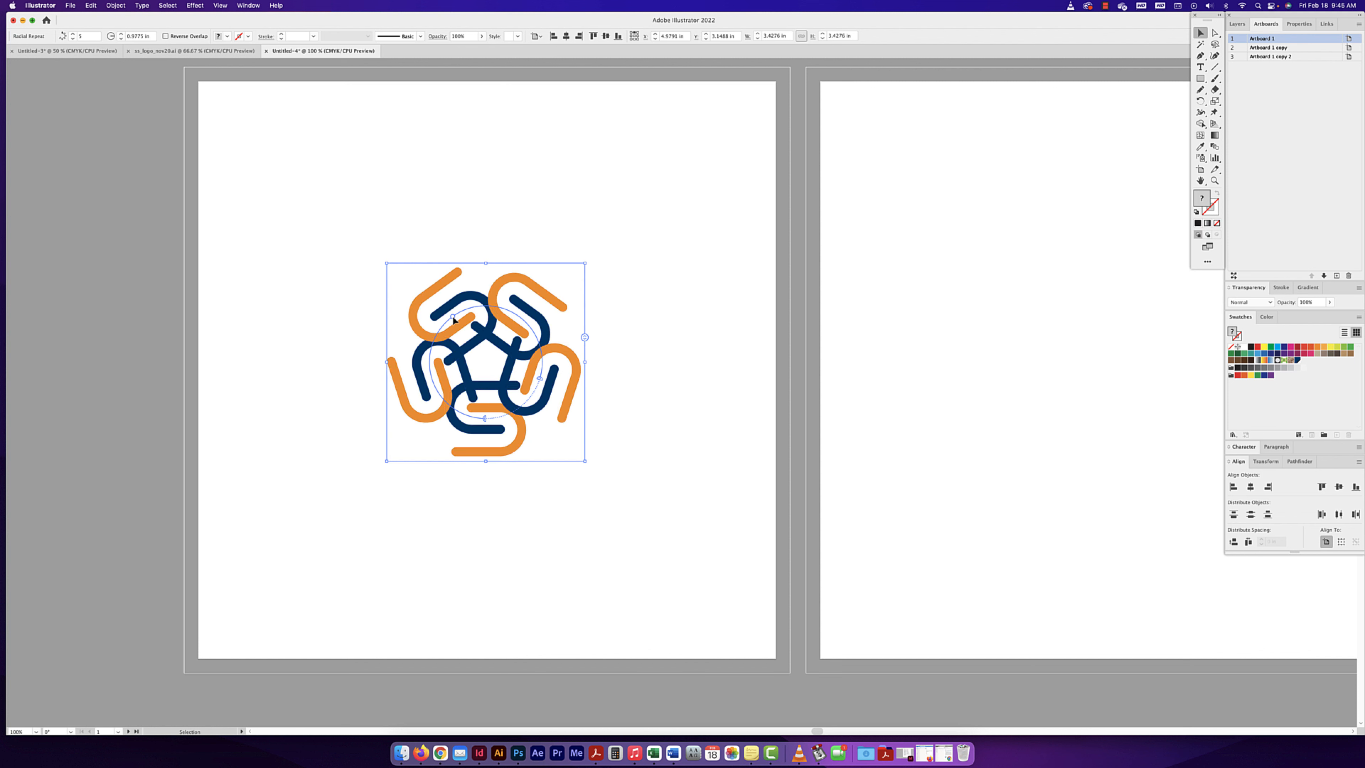
left_click_drag(453, 316, 550, 290)
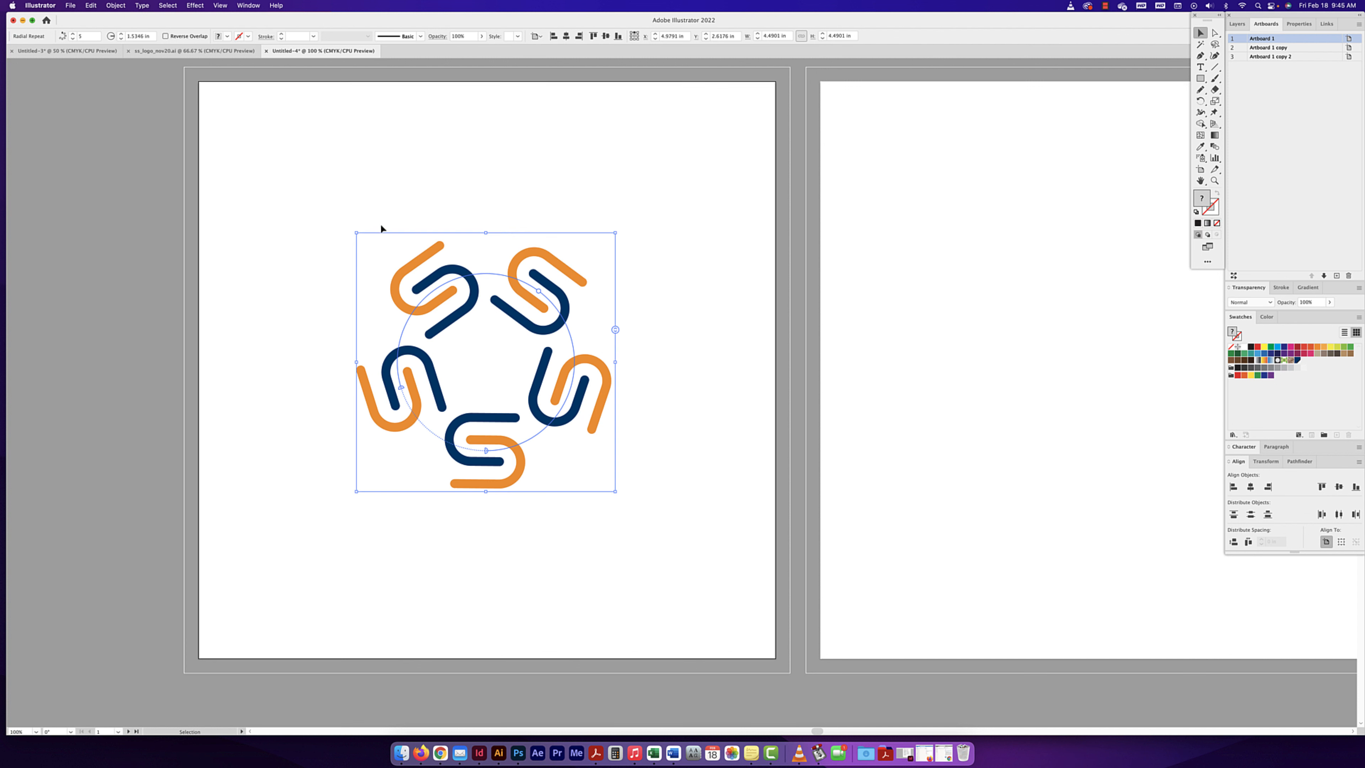
left_click_drag(616, 233, 745, 147)
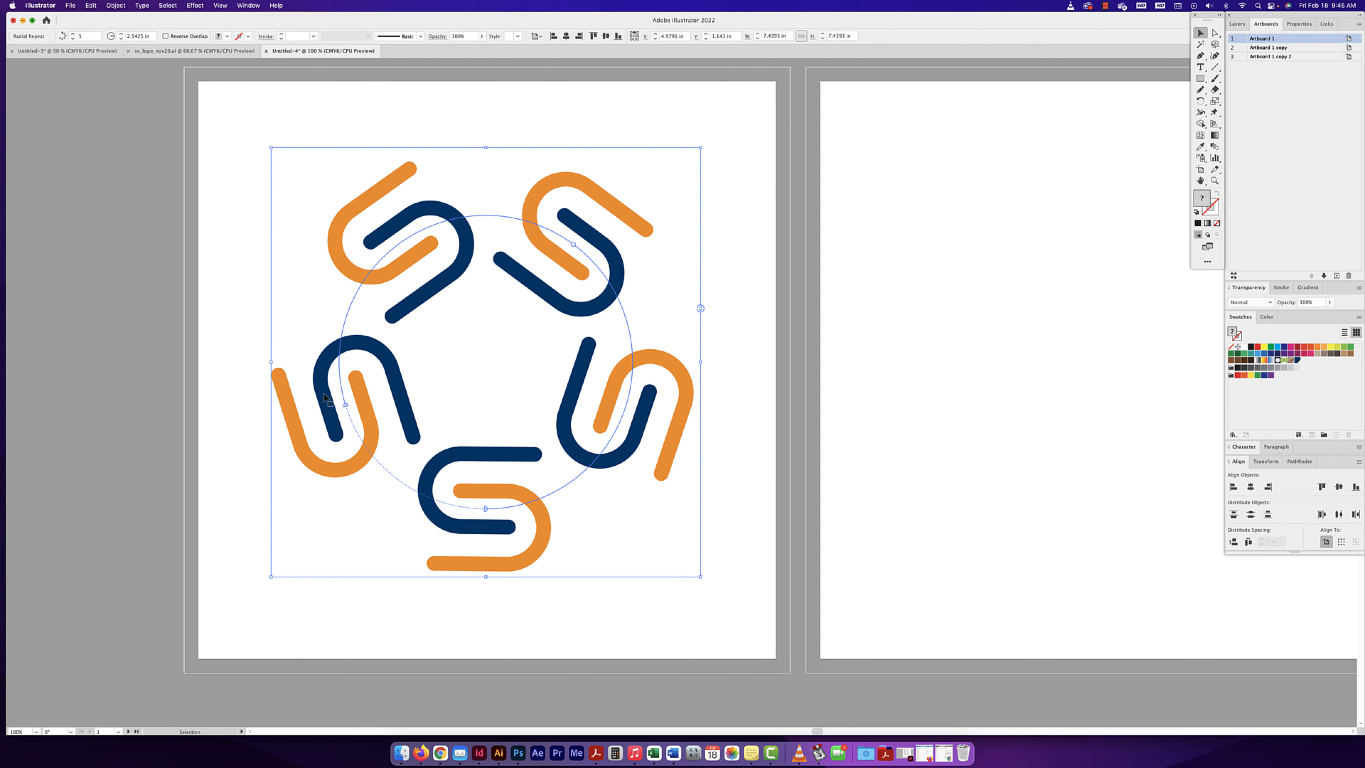
left_click_drag(483, 506, 349, 409)
- Open the radial repeat's options with the dialog clear of the artwork and set the number of instances to 6
left_click(118, 6)
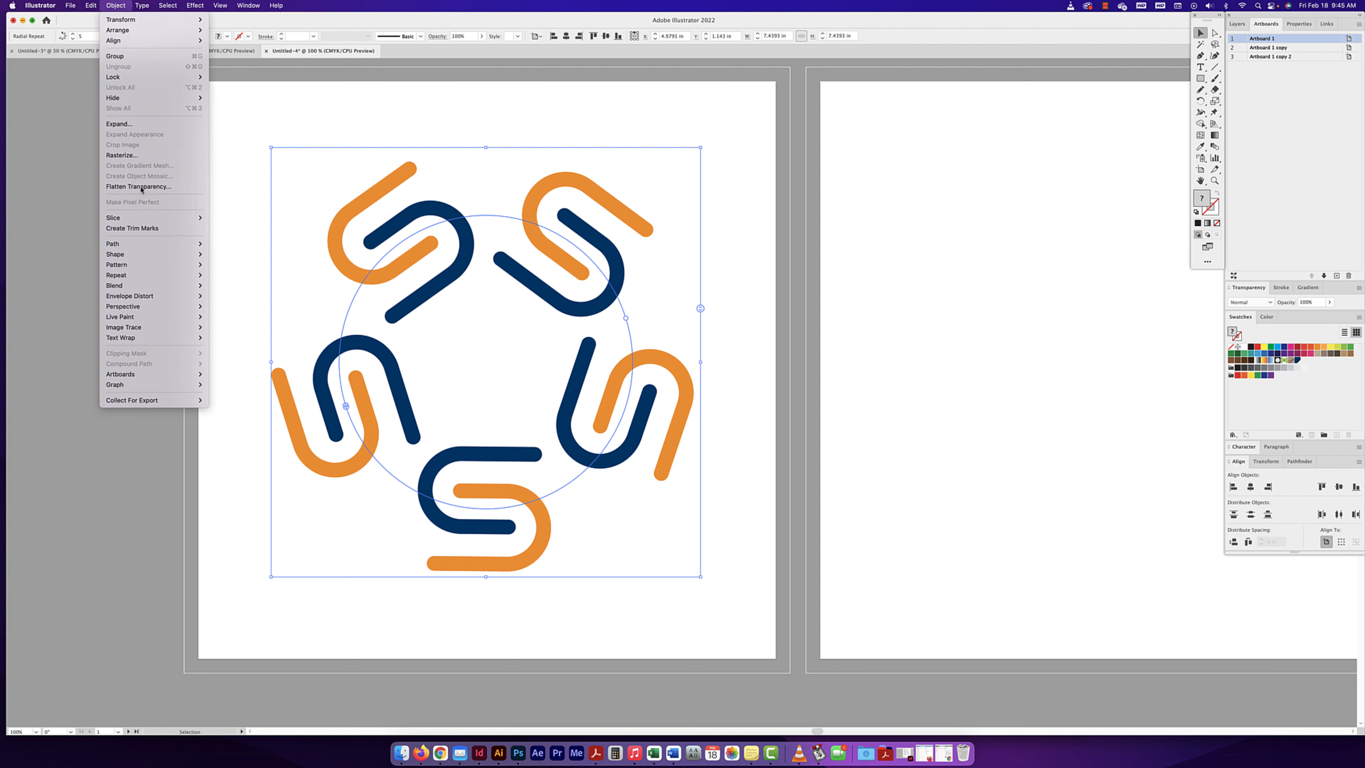
mouse_move(144, 276)
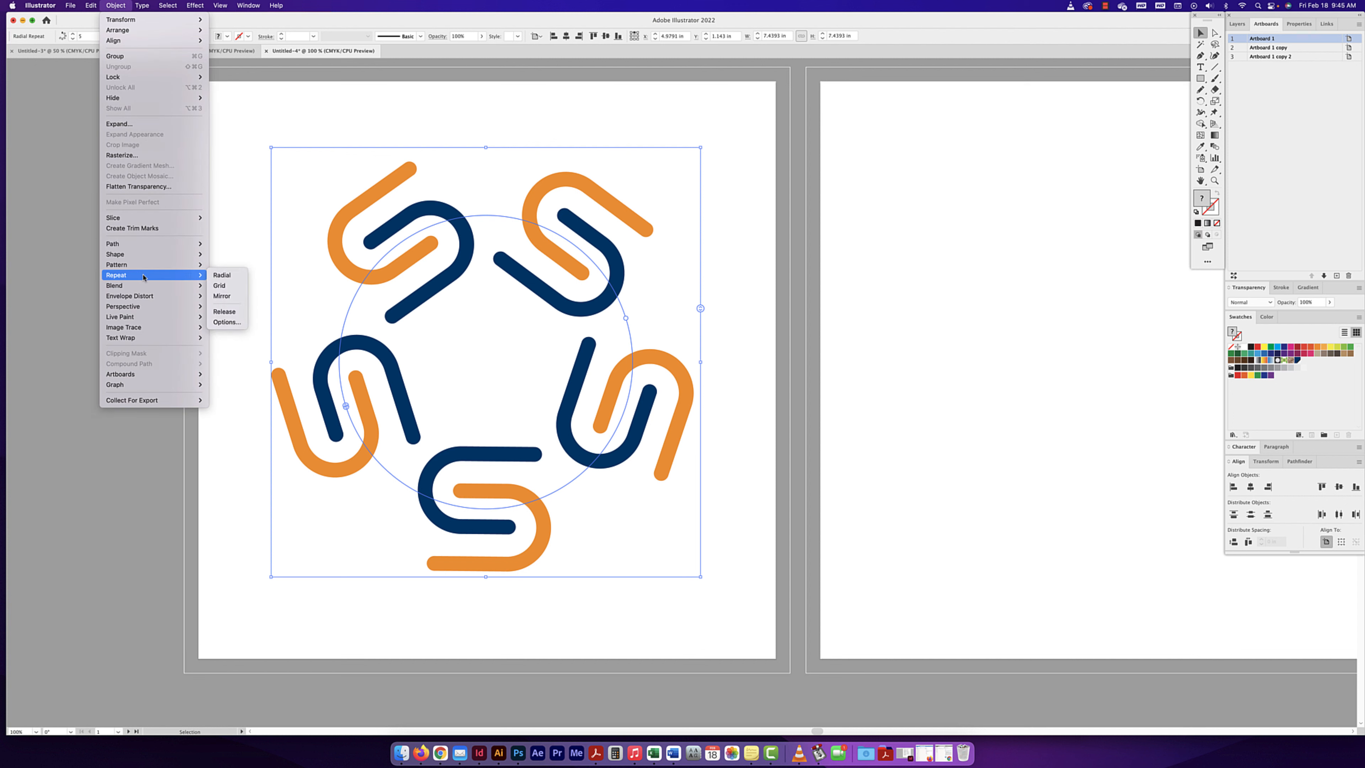
left_click(227, 322)
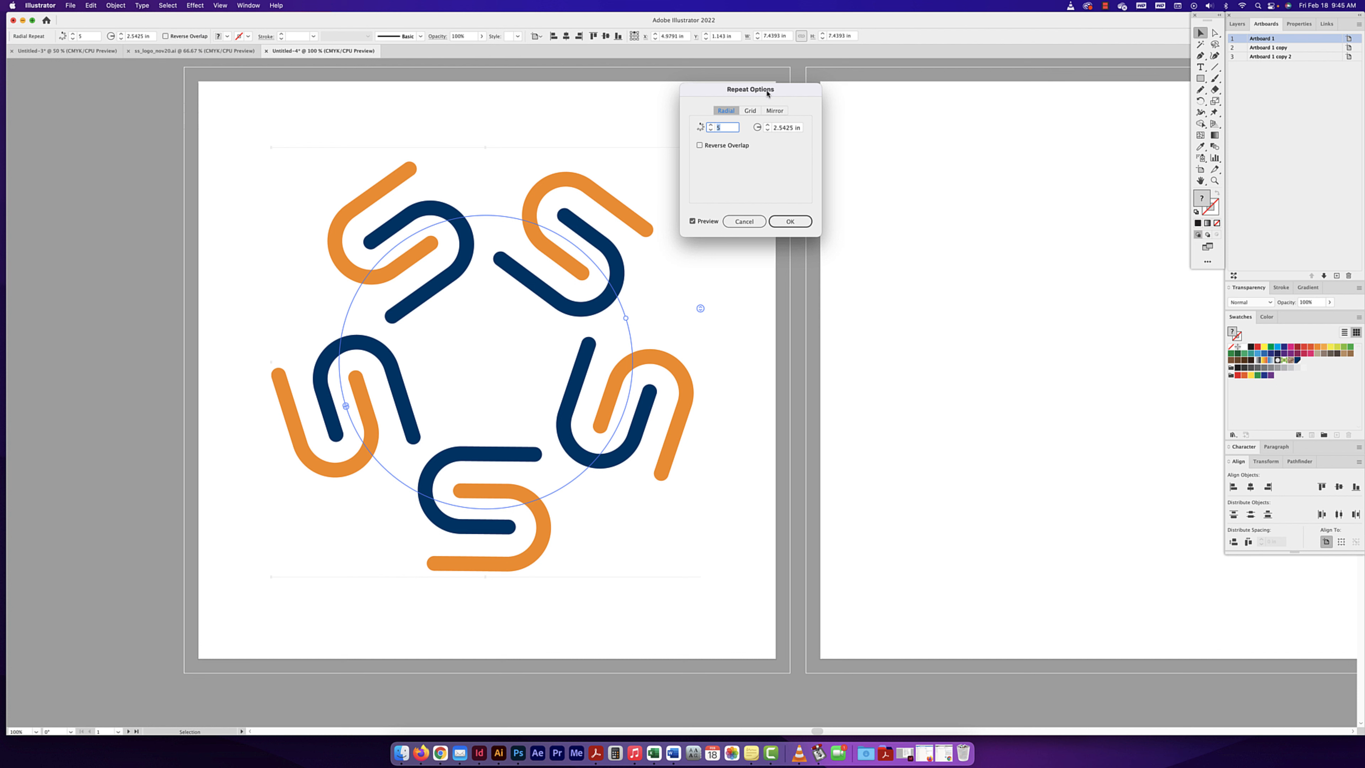
left_click_drag(767, 92, 825, 81)
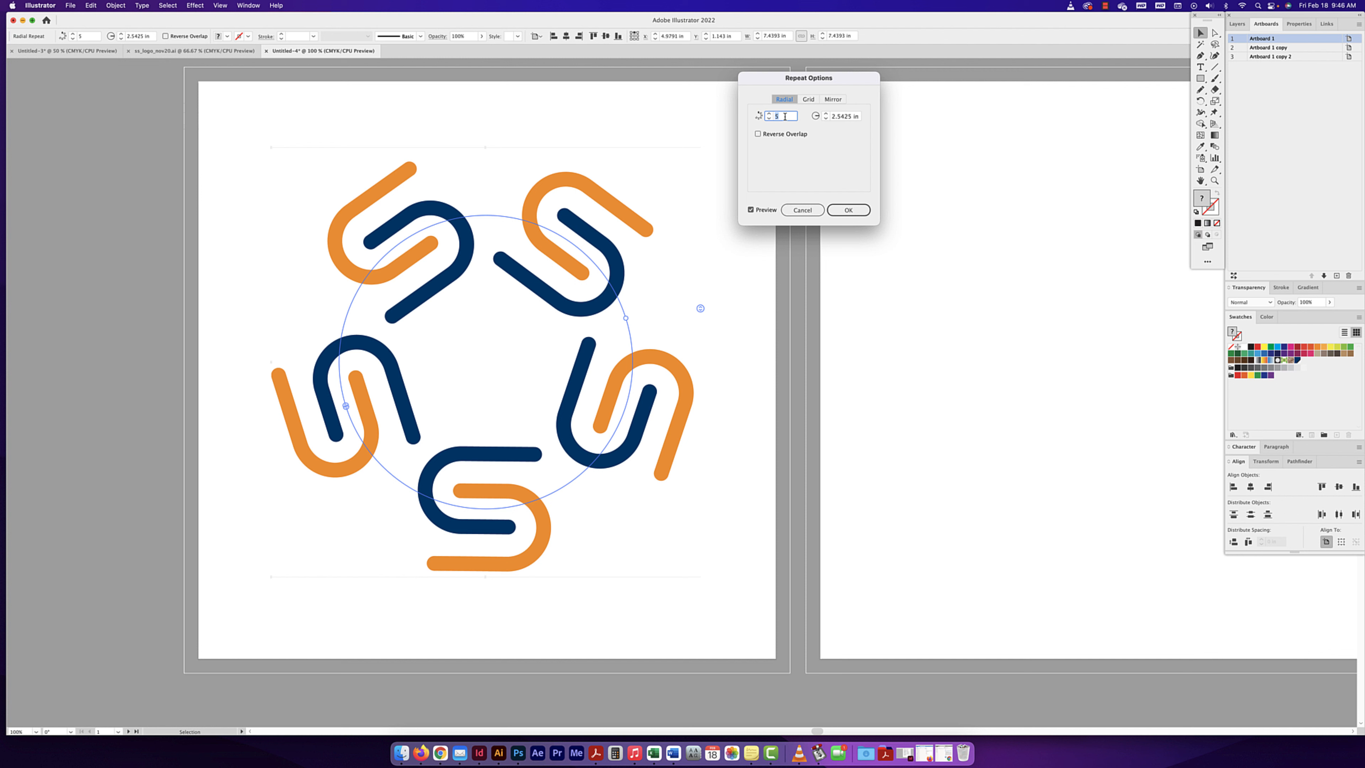
left_click(768, 115)
left_click(769, 115)
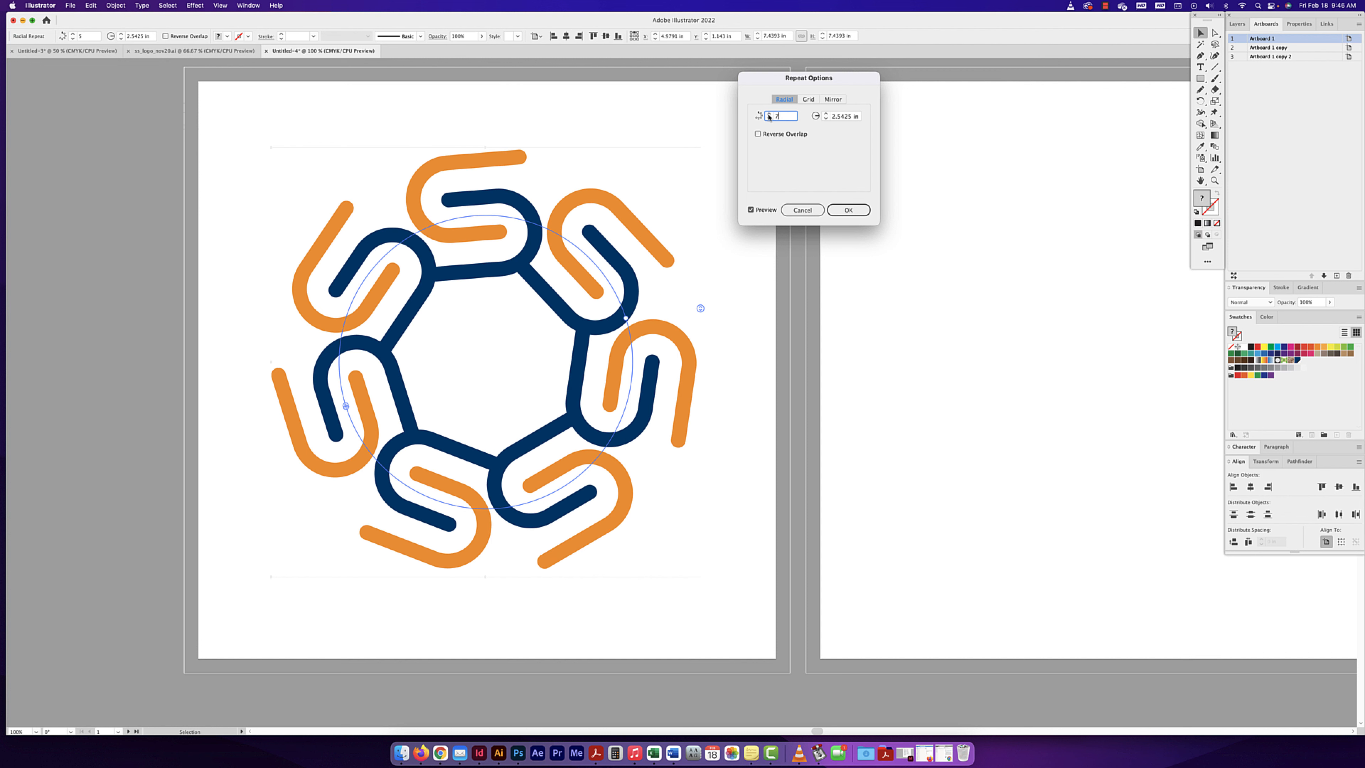
left_click(768, 115)
left_click(768, 114)
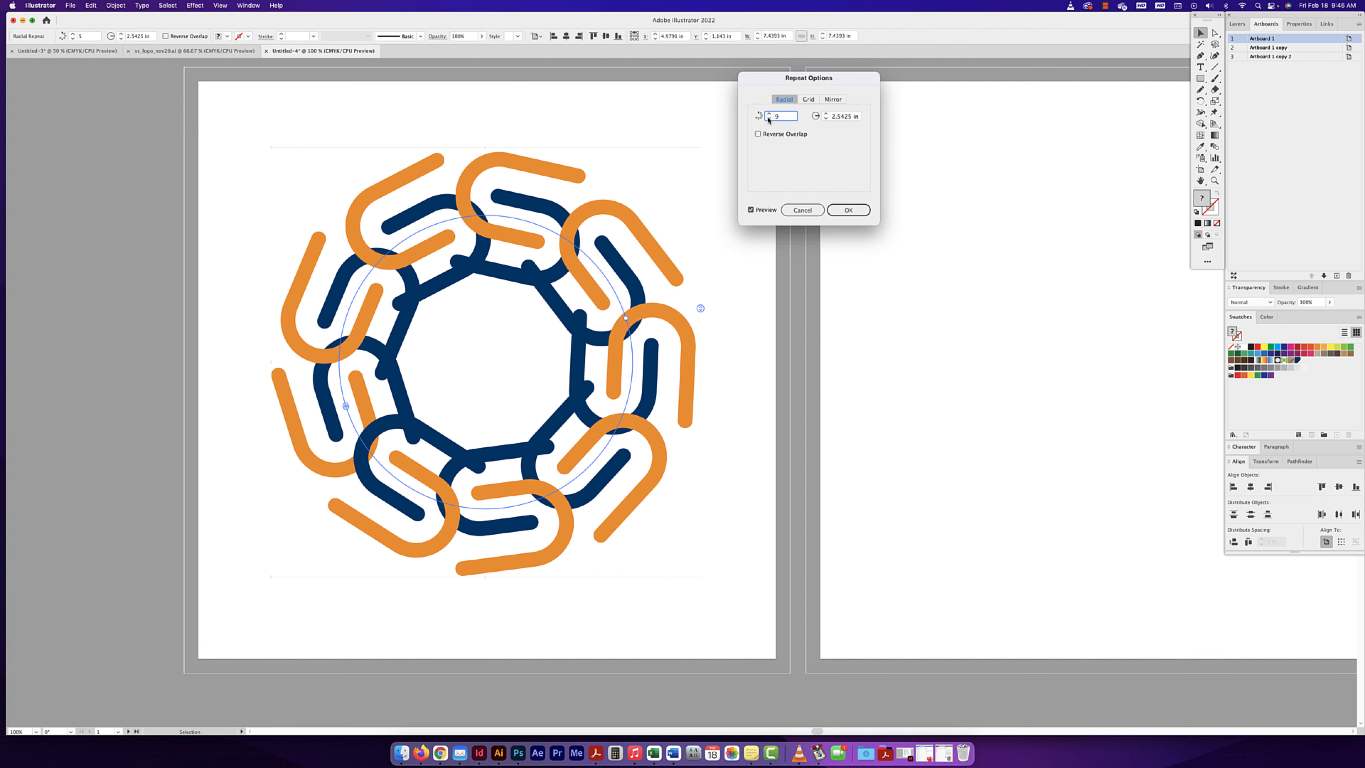
key("Down")
key("Down")
key("Down")
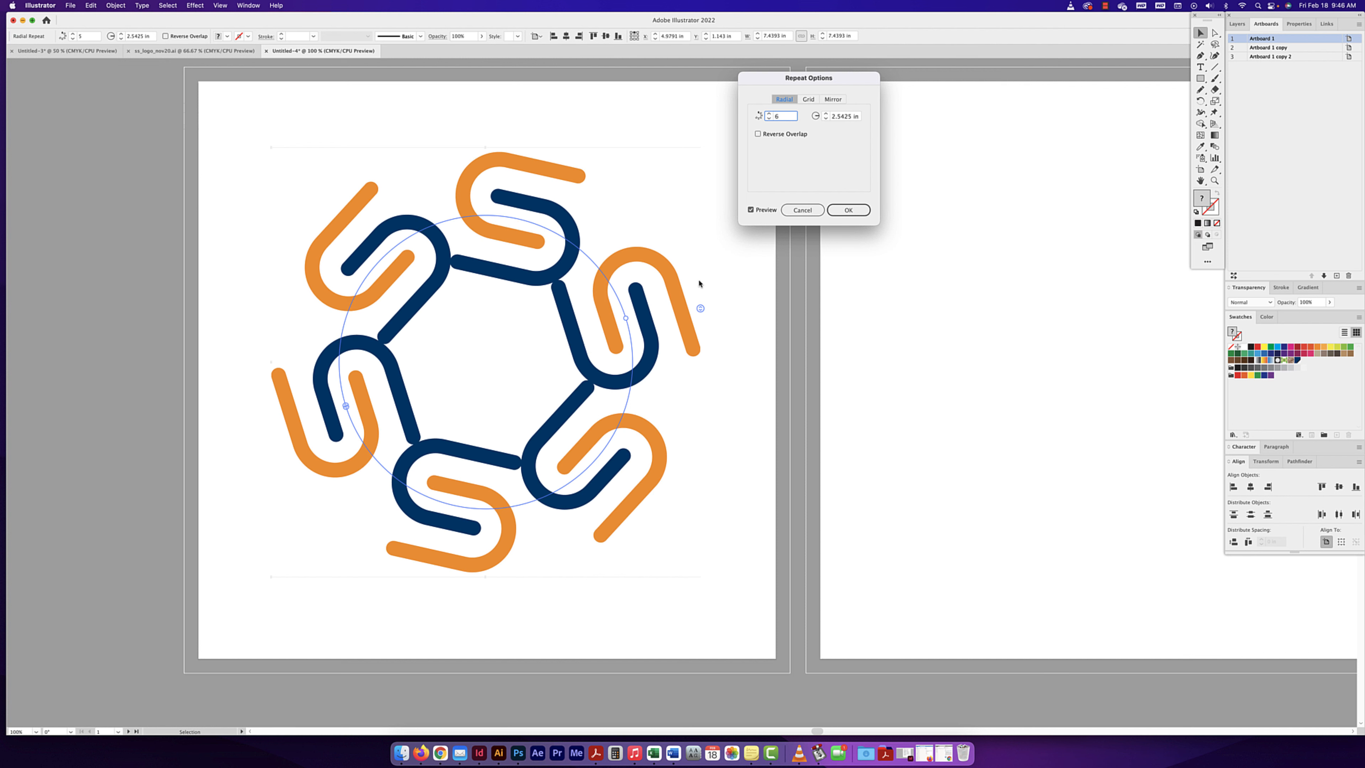
- Try a radius of 3 in for the radial repeat, then reduce it to 1.75 in
left_click(827, 116)
type("3 in")
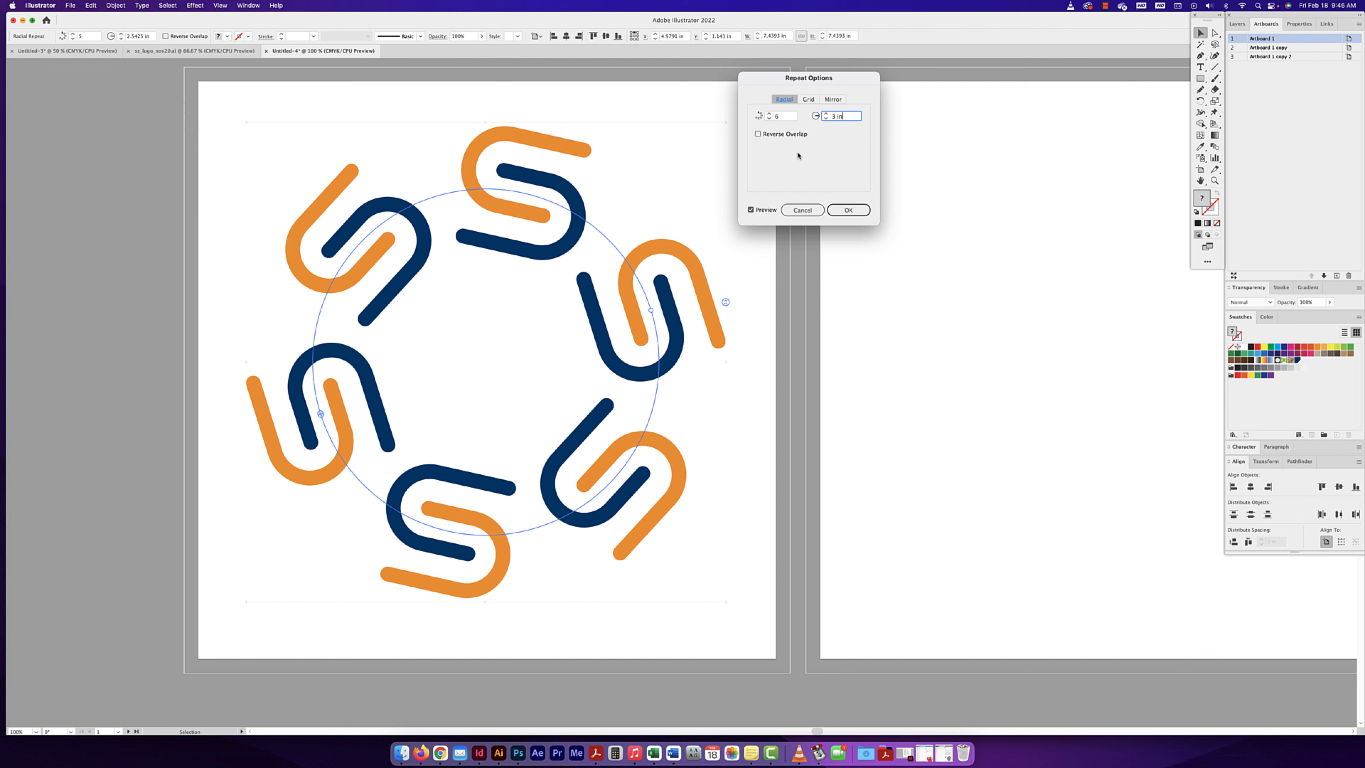
left_click(826, 120)
left_click(826, 119)
left_click(826, 119)
left_click(826, 120)
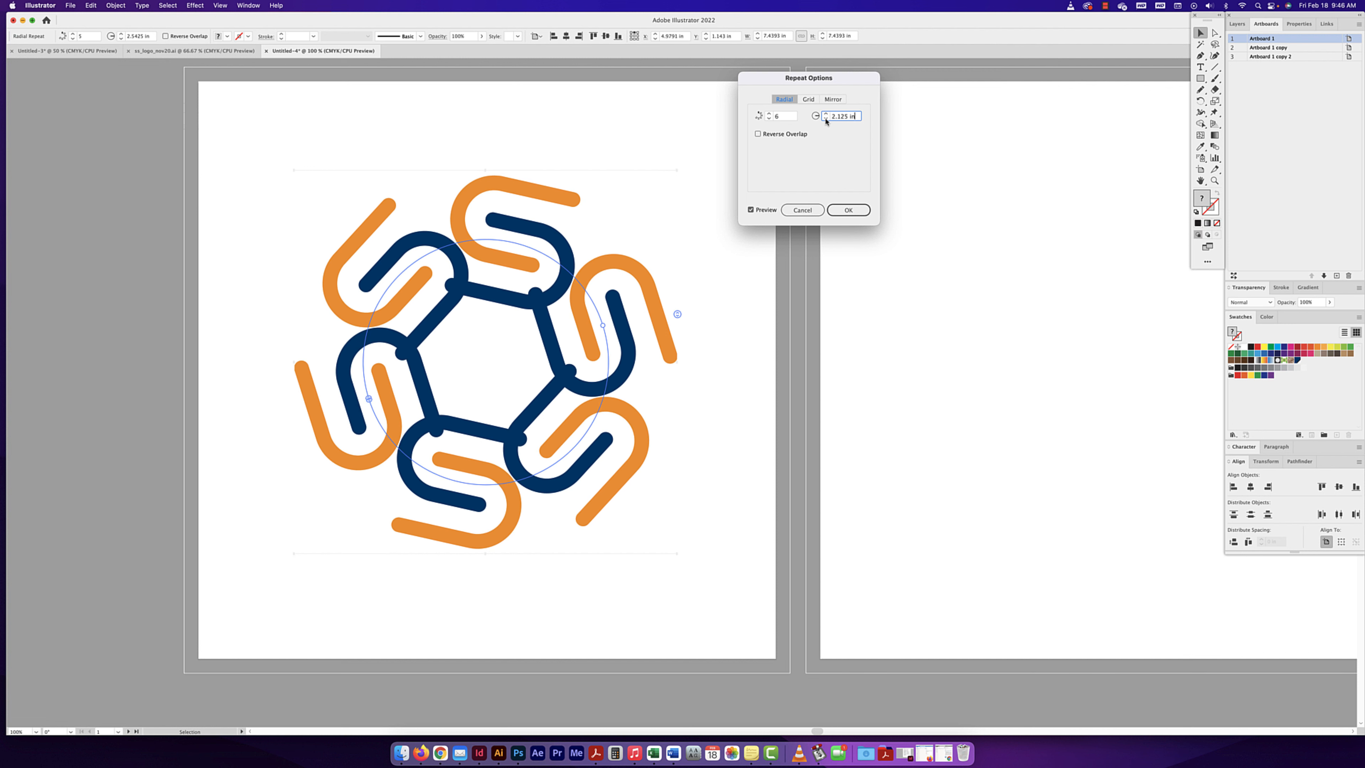
left_click(826, 119)
left_click(826, 119)
left_click(826, 119)
left_click(826, 120)
left_click(826, 119)
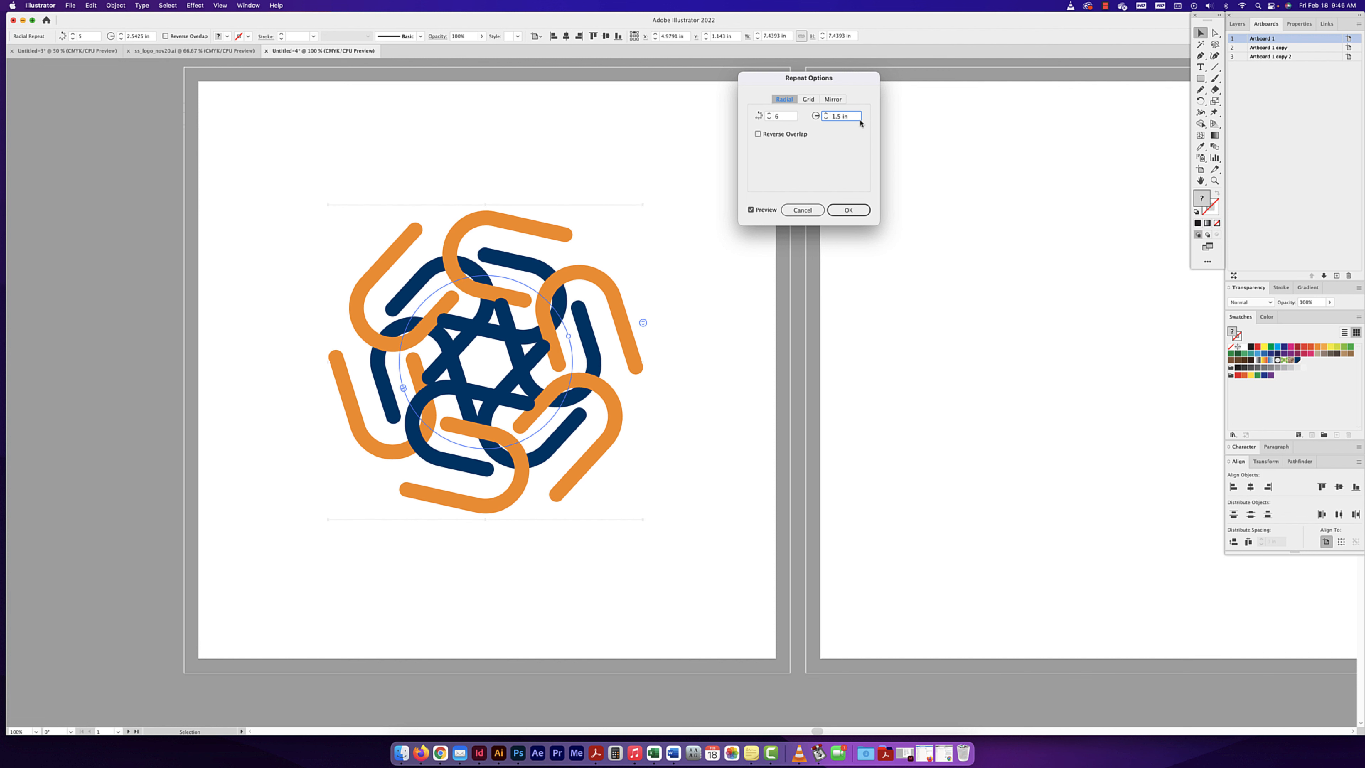
left_click(826, 114)
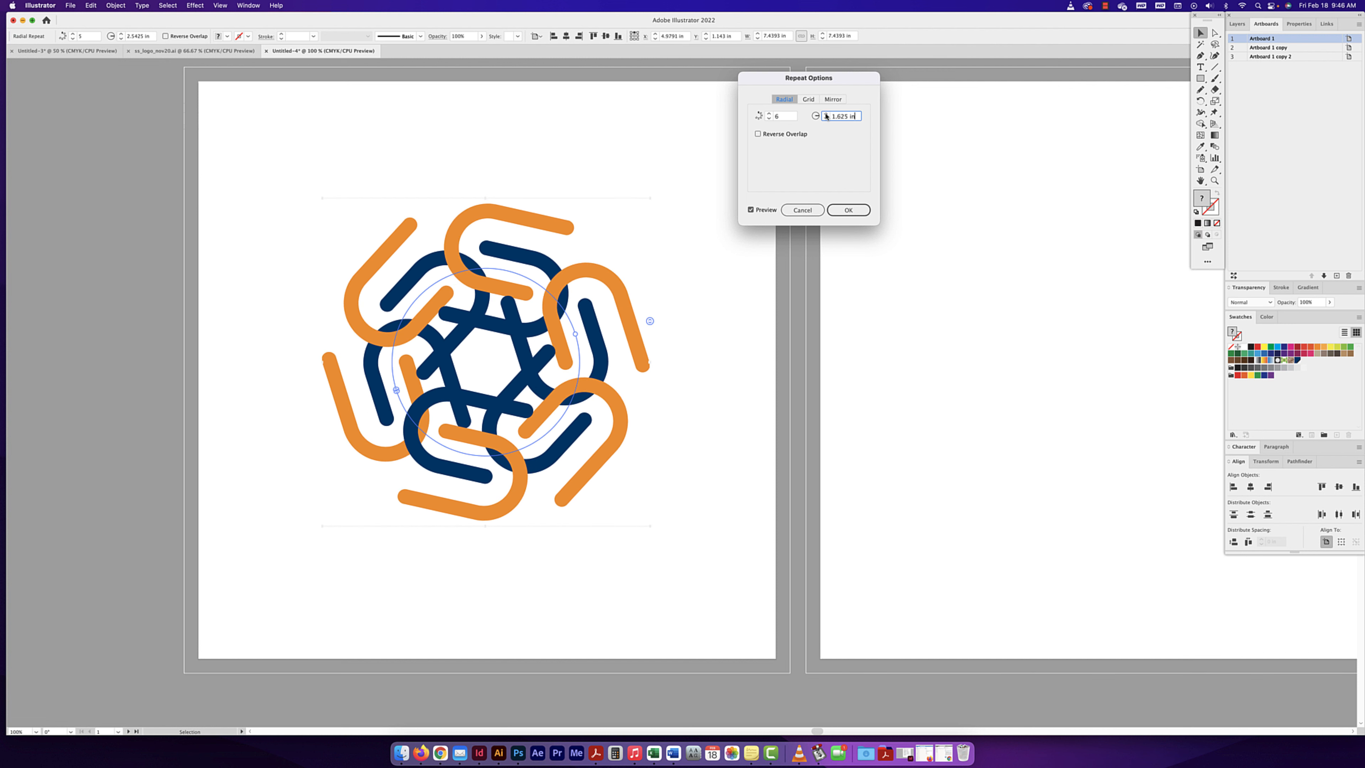
left_click(826, 113)
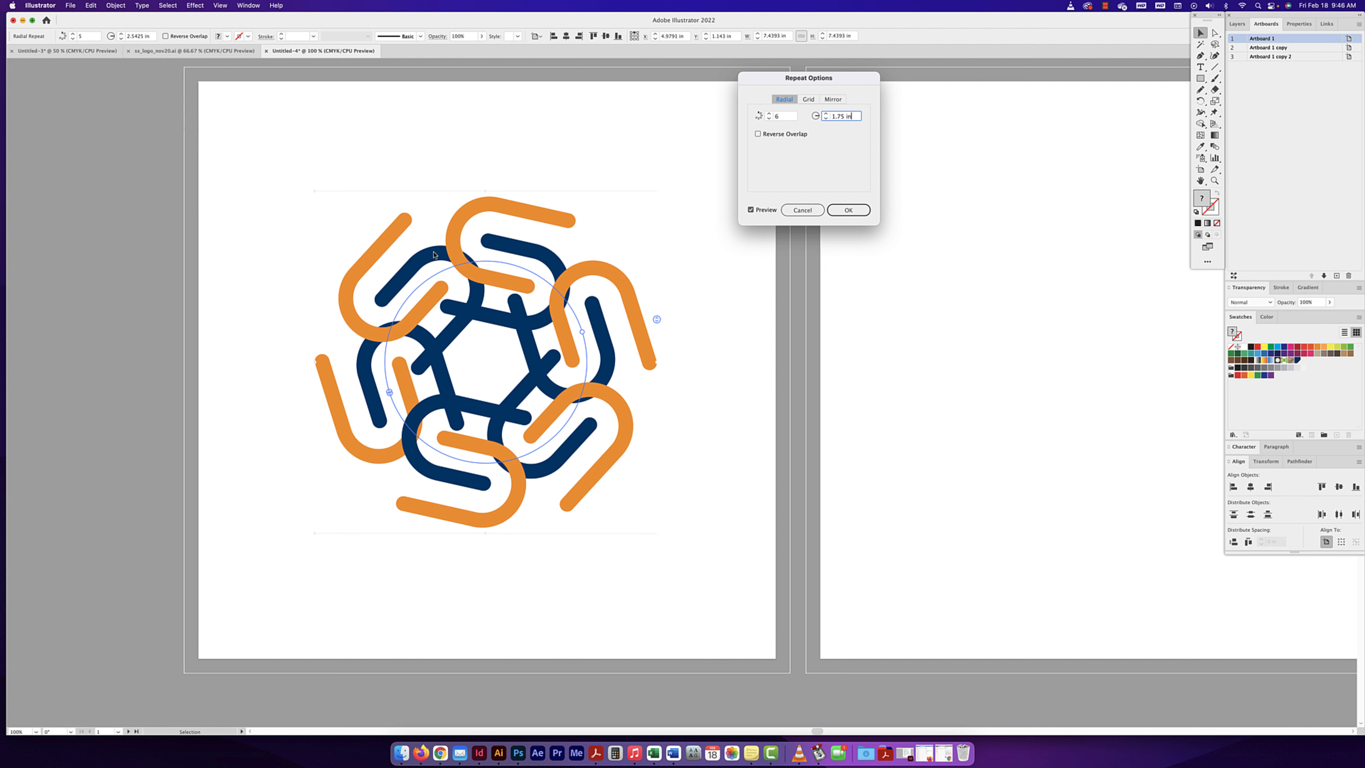
- Turn on Reverse Overlap for the radial repeat, apply the options and deselect the artwork
left_click(757, 134)
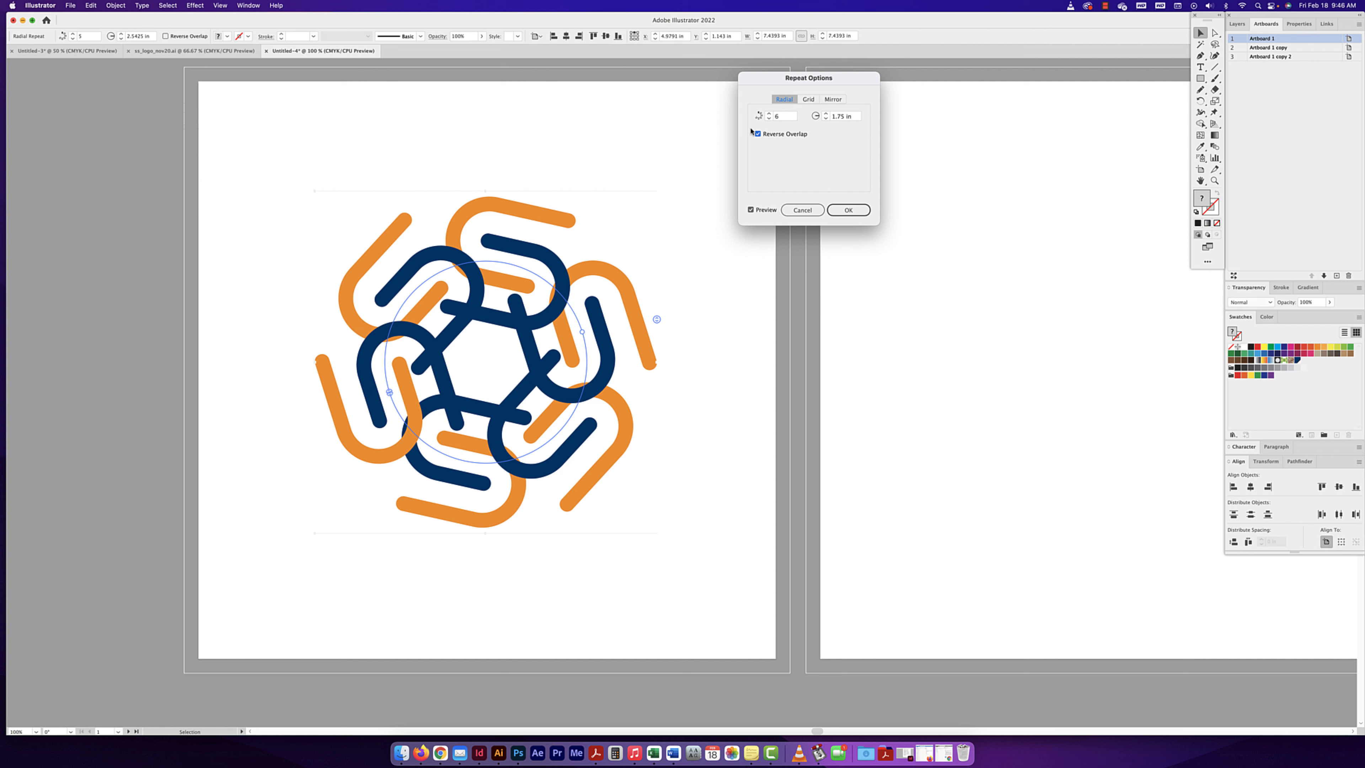
left_click(851, 212)
left_click_drag(910, 241, 668, 251)
left_click_drag(794, 286, 689, 285)
left_click(172, 99)
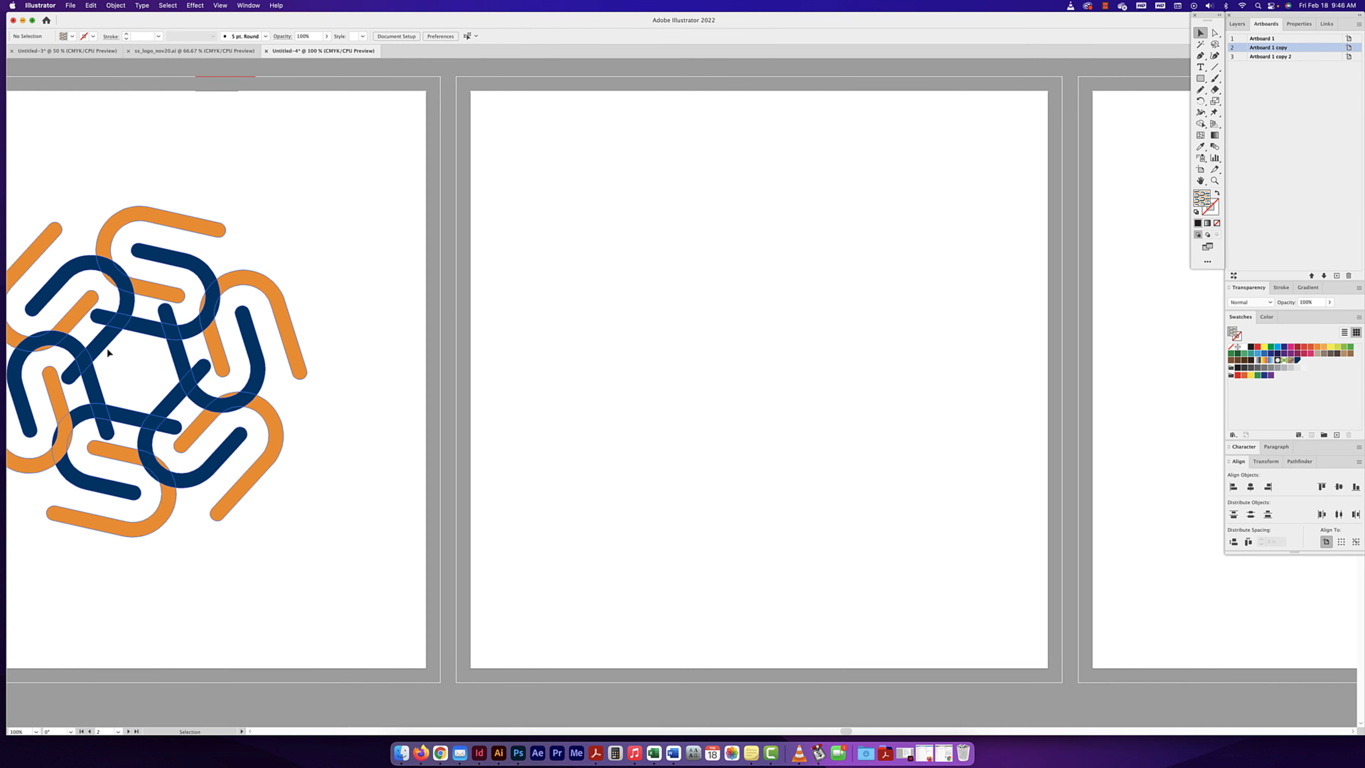
- Copy the S logo mark from ss_logo_nov20.ai and paste it near the centre of the untitled document's second artboard
left_click(219, 48)
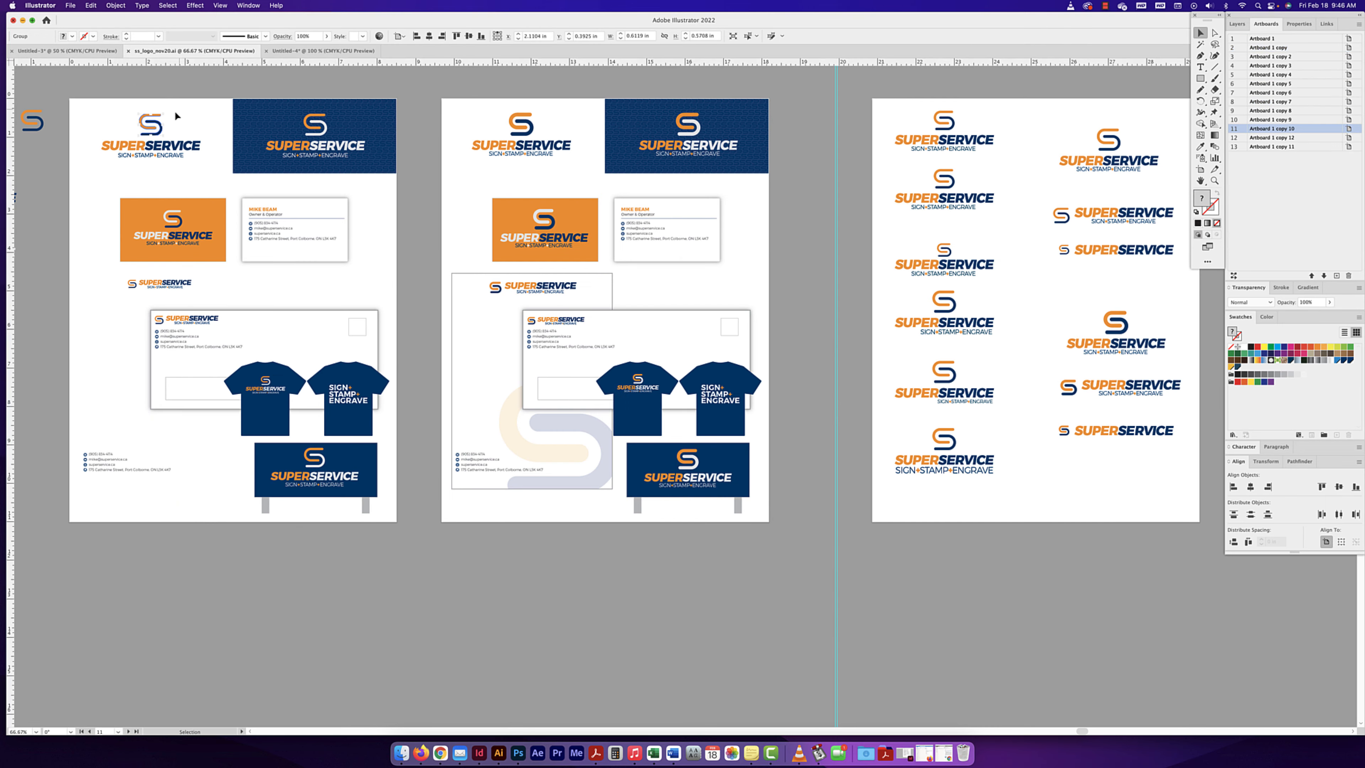
key("super+c")
left_click(321, 50)
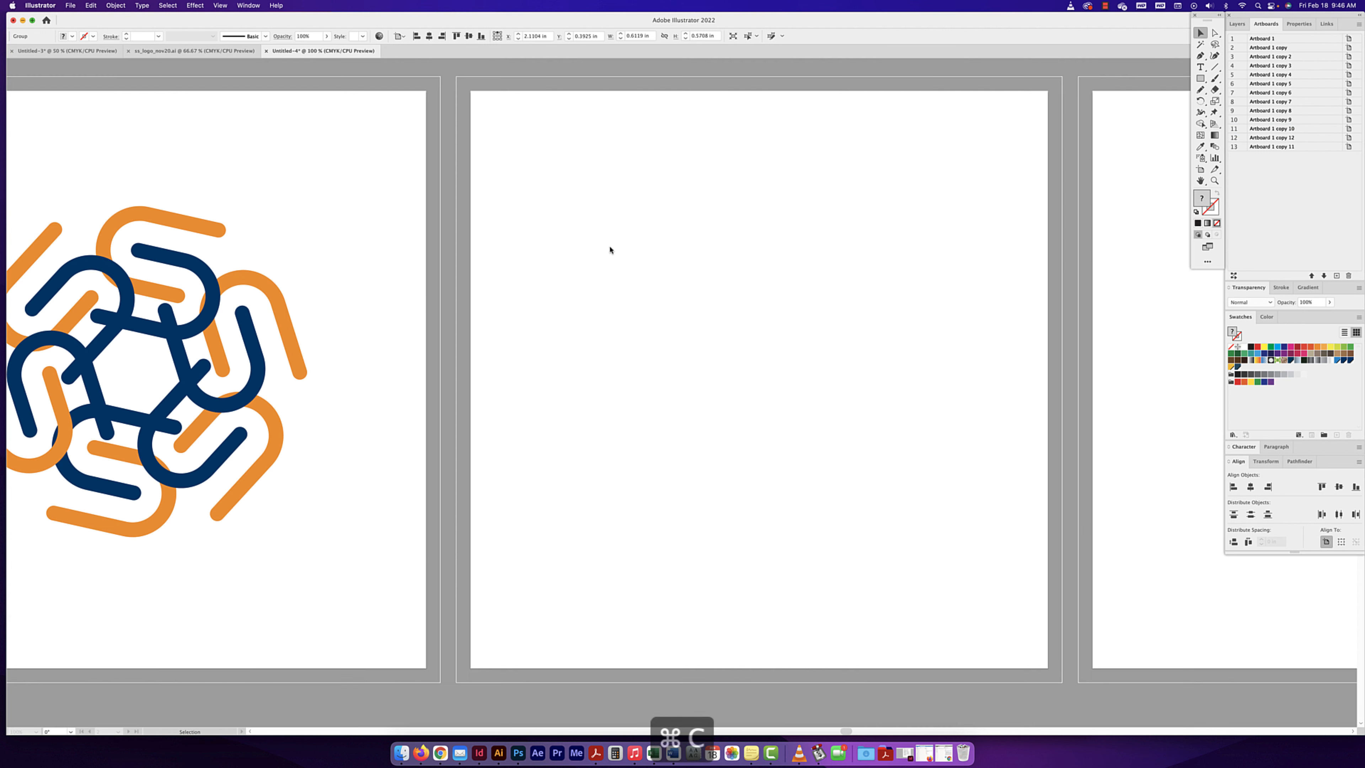
key("super+v")
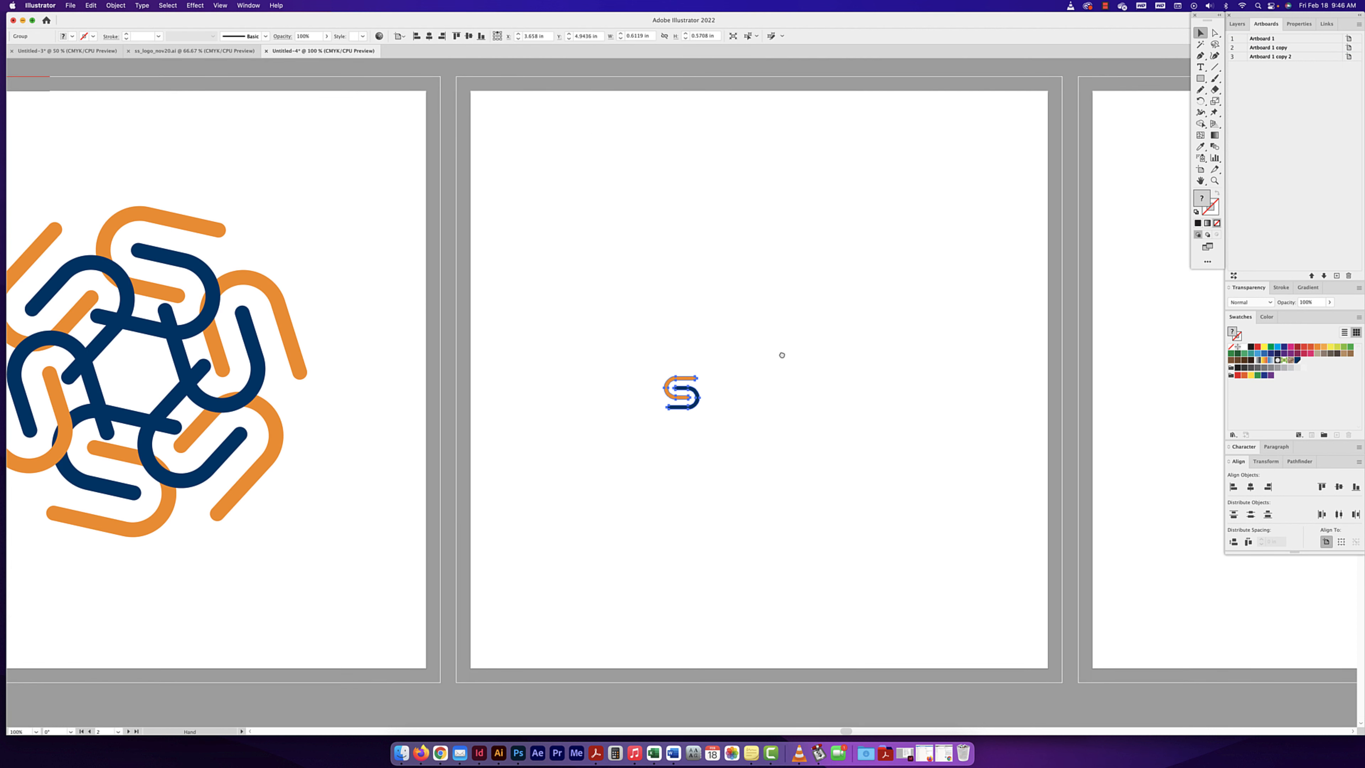
scroll(774, 360, "right", 5)
left_click_drag(567, 375, 635, 352)
- Turn the pasted S logo mark into a grid repeat
left_click(115, 6)
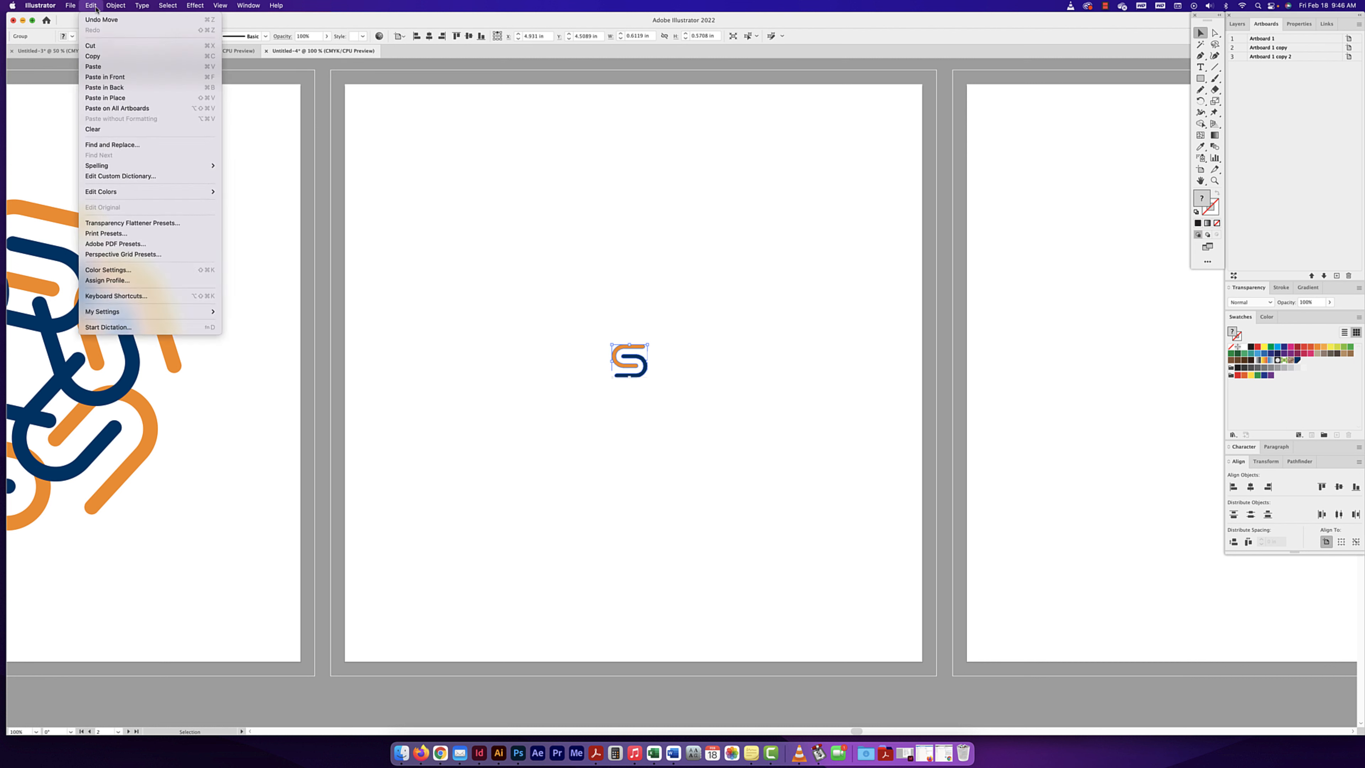
mouse_move(130, 258)
mouse_move(172, 275)
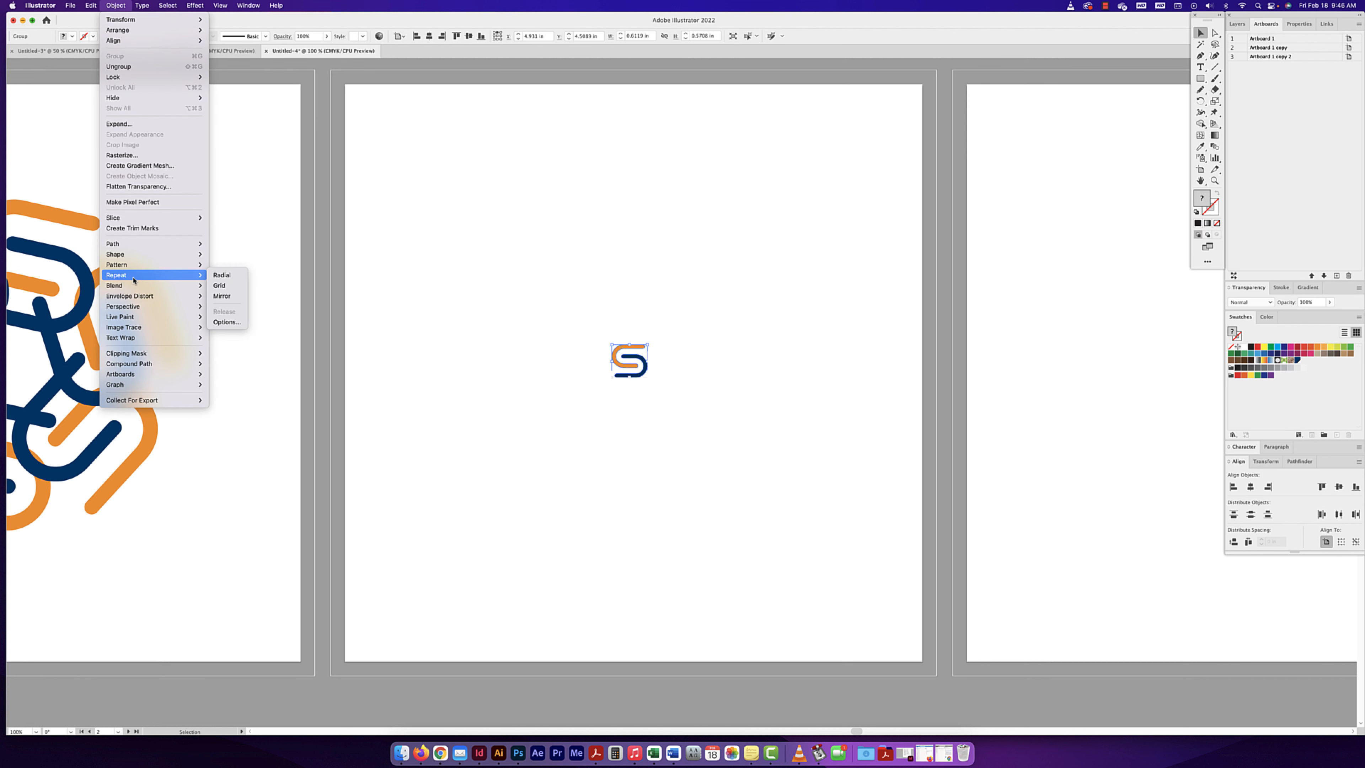
left_click(229, 289)
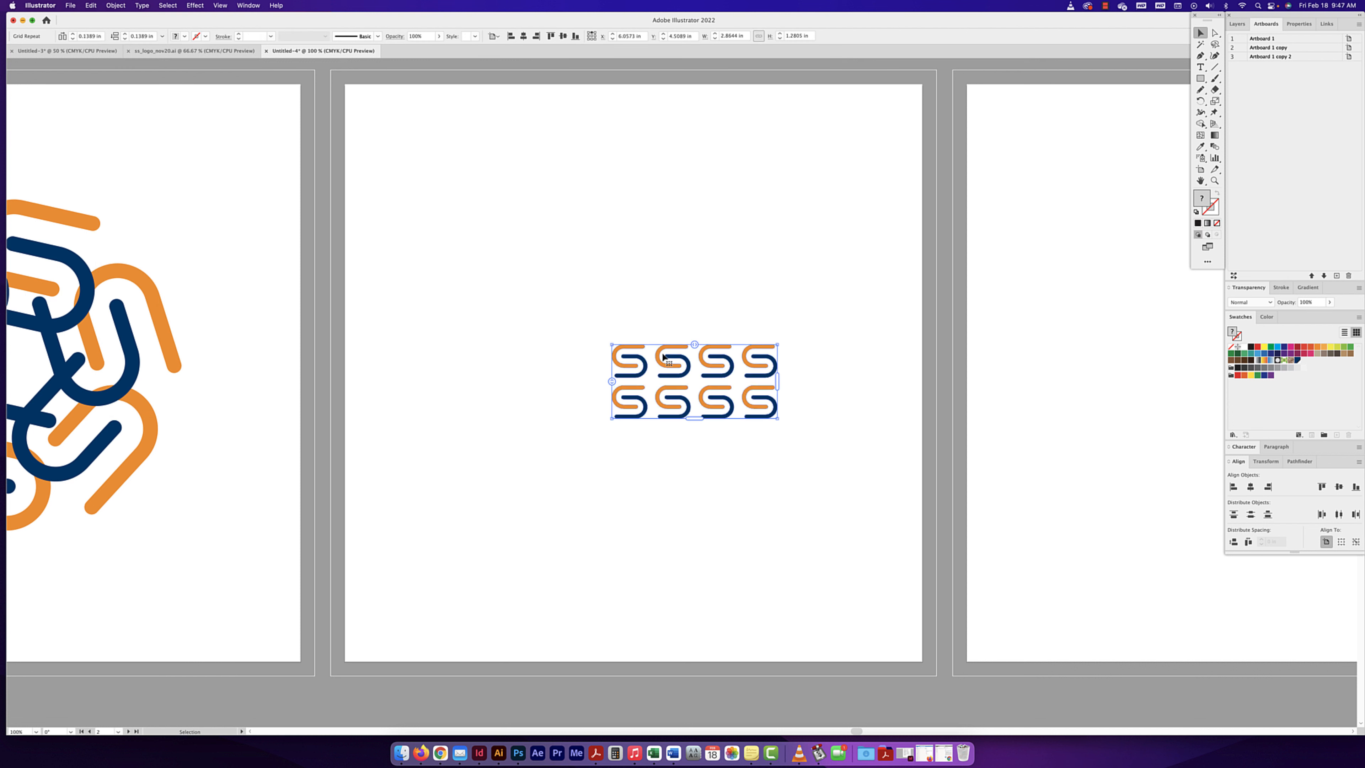
- Move the grid repeat up toward the artboard's upper middle and scale it up proportionally to about 4 in wide
left_click_drag(638, 338, 792, 396)
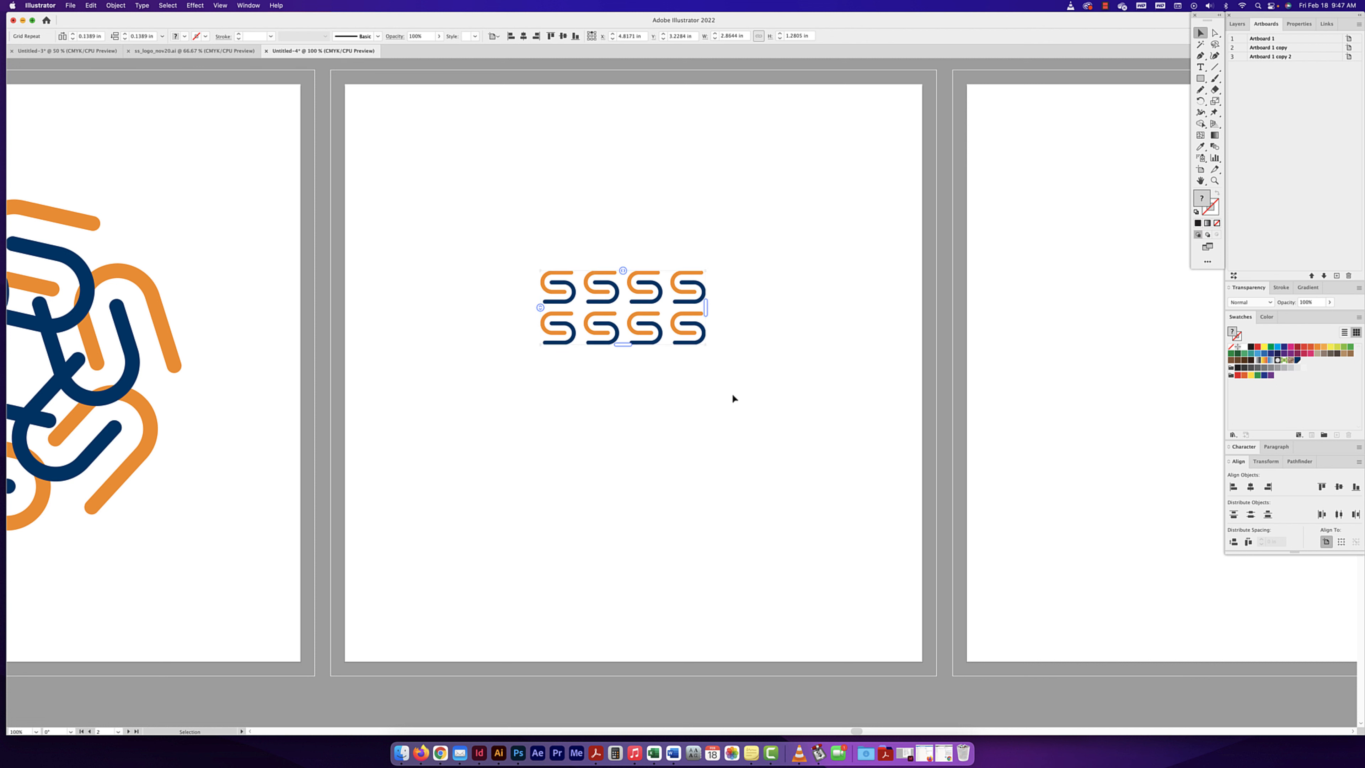
left_click(717, 380)
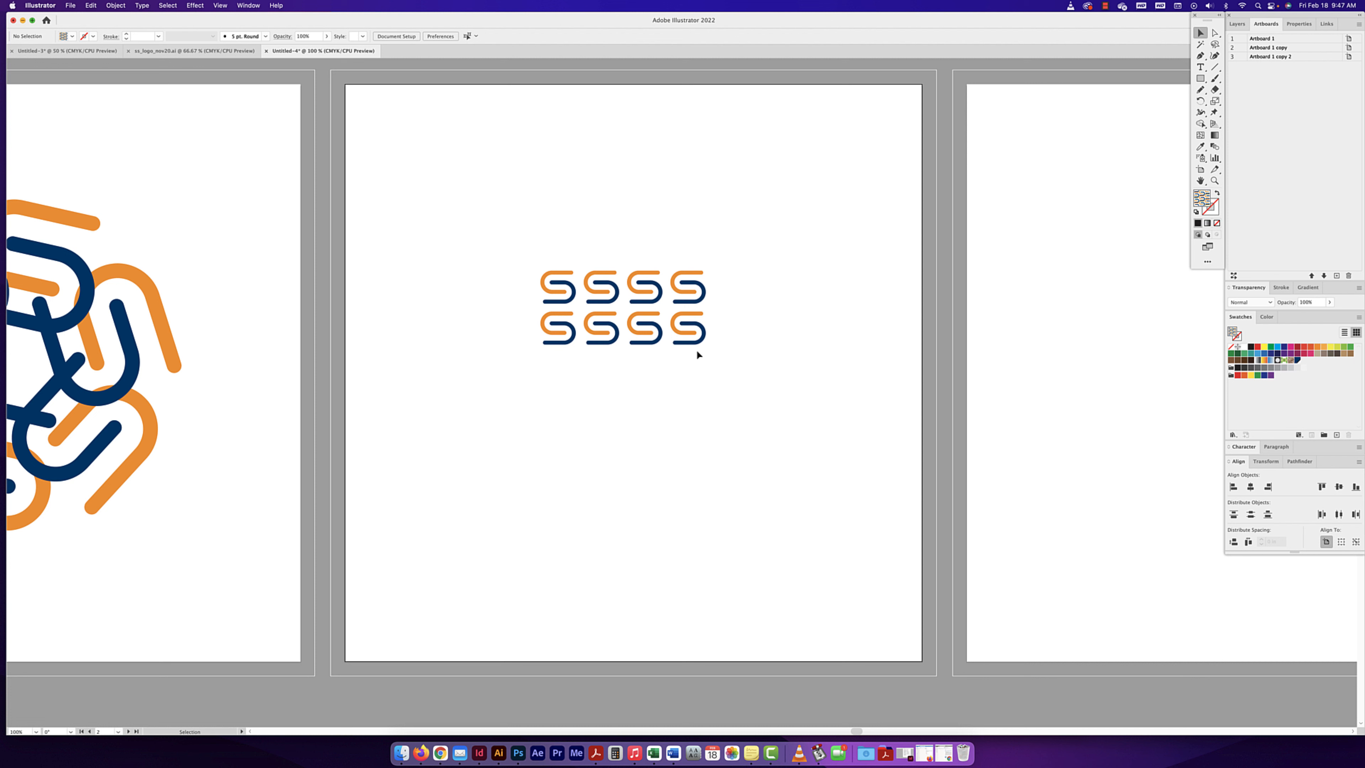
left_click(689, 318)
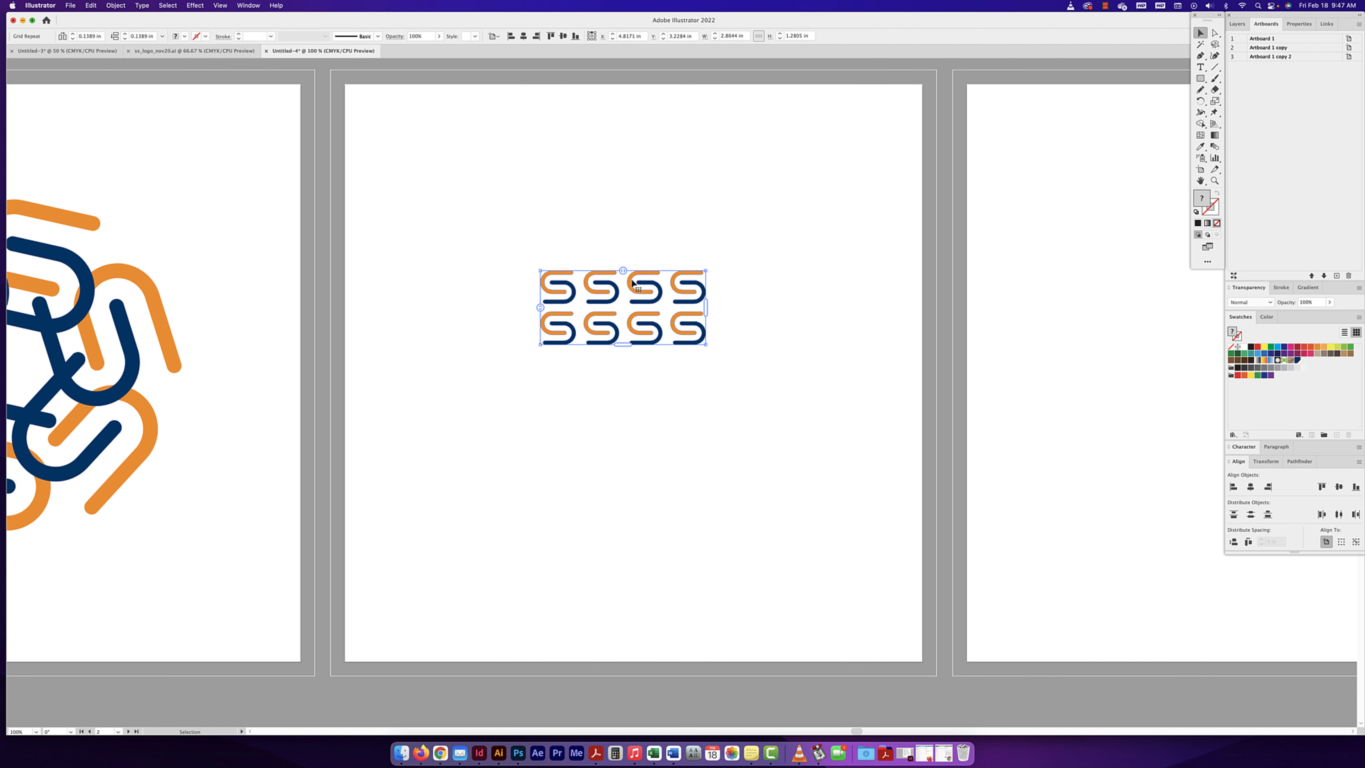
scroll(633, 283, "right", 1)
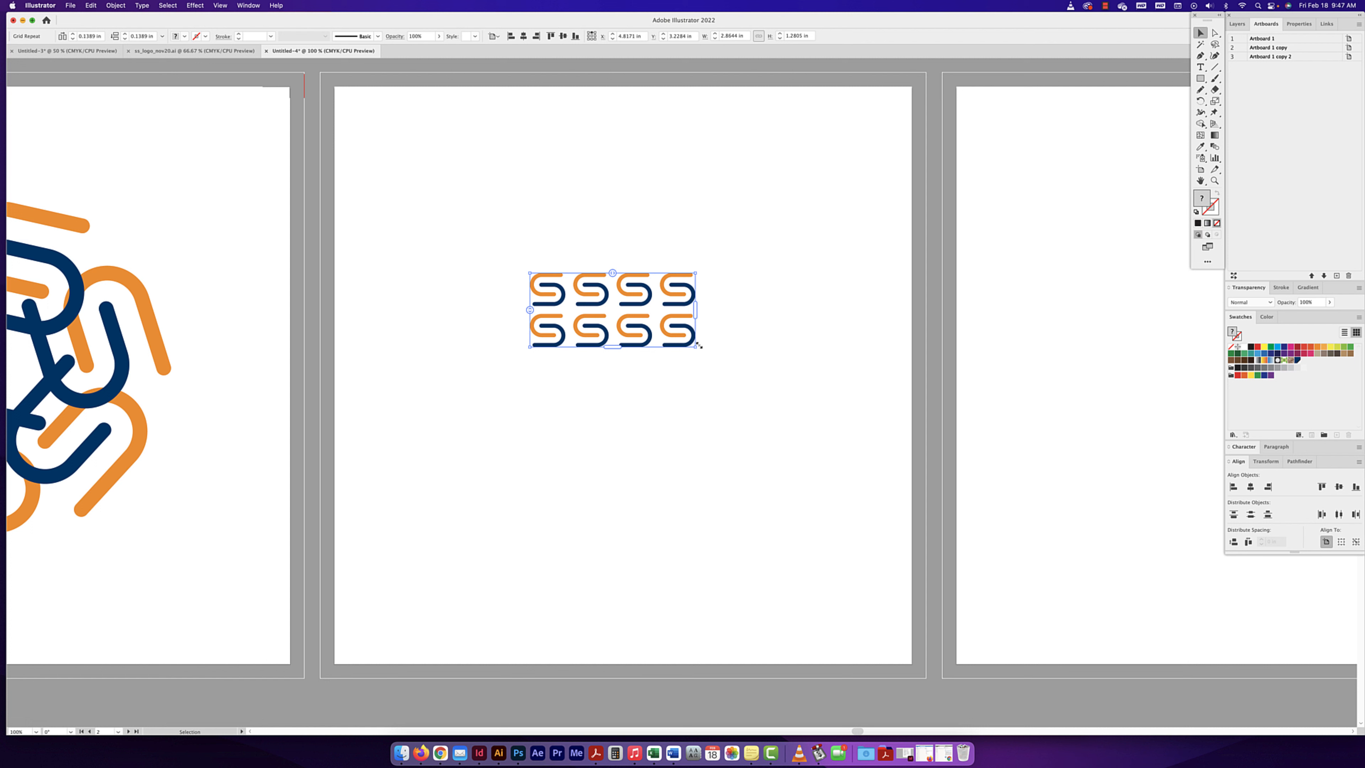
left_click_drag(698, 346, 764, 386)
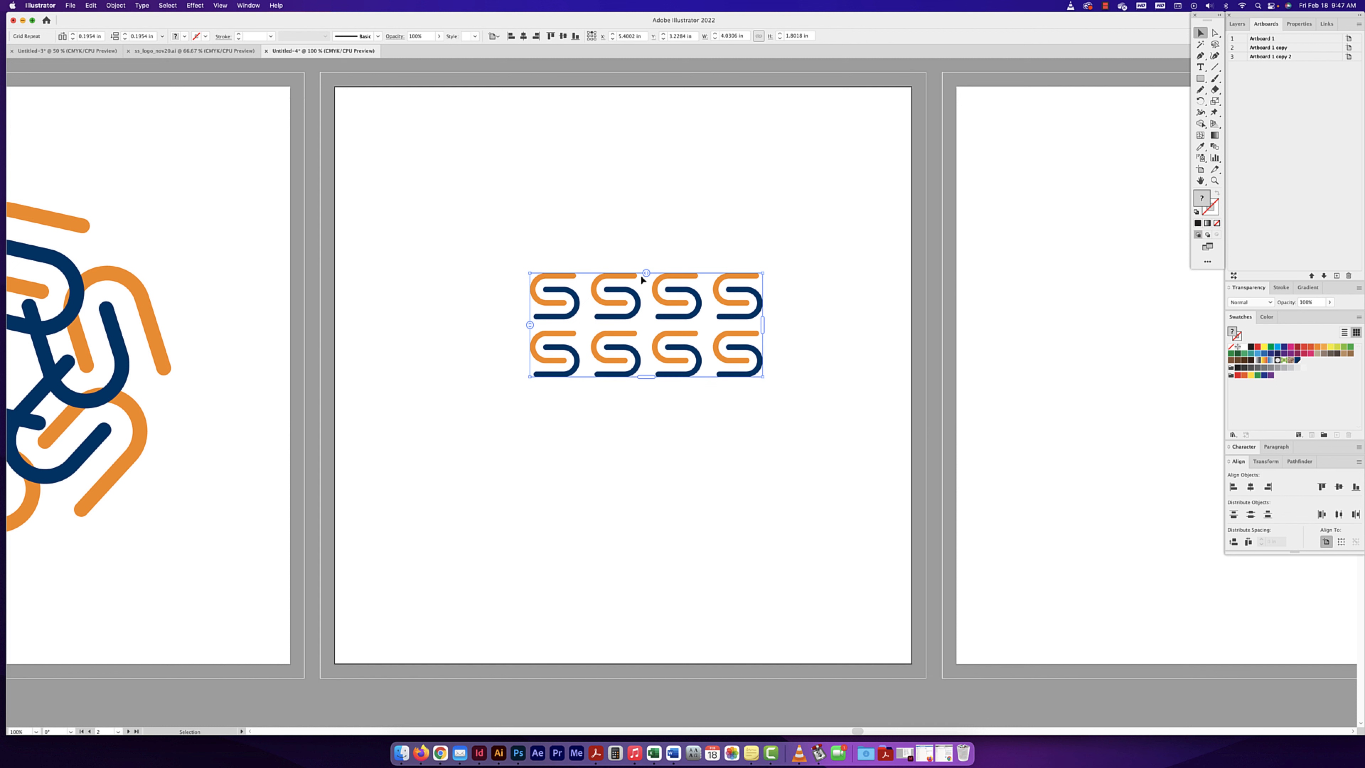
- Increase the grid repeat's horizontal spacing to about 0.64 in and its vertical spacing to about 0.49 in
left_click_drag(646, 273, 691, 272)
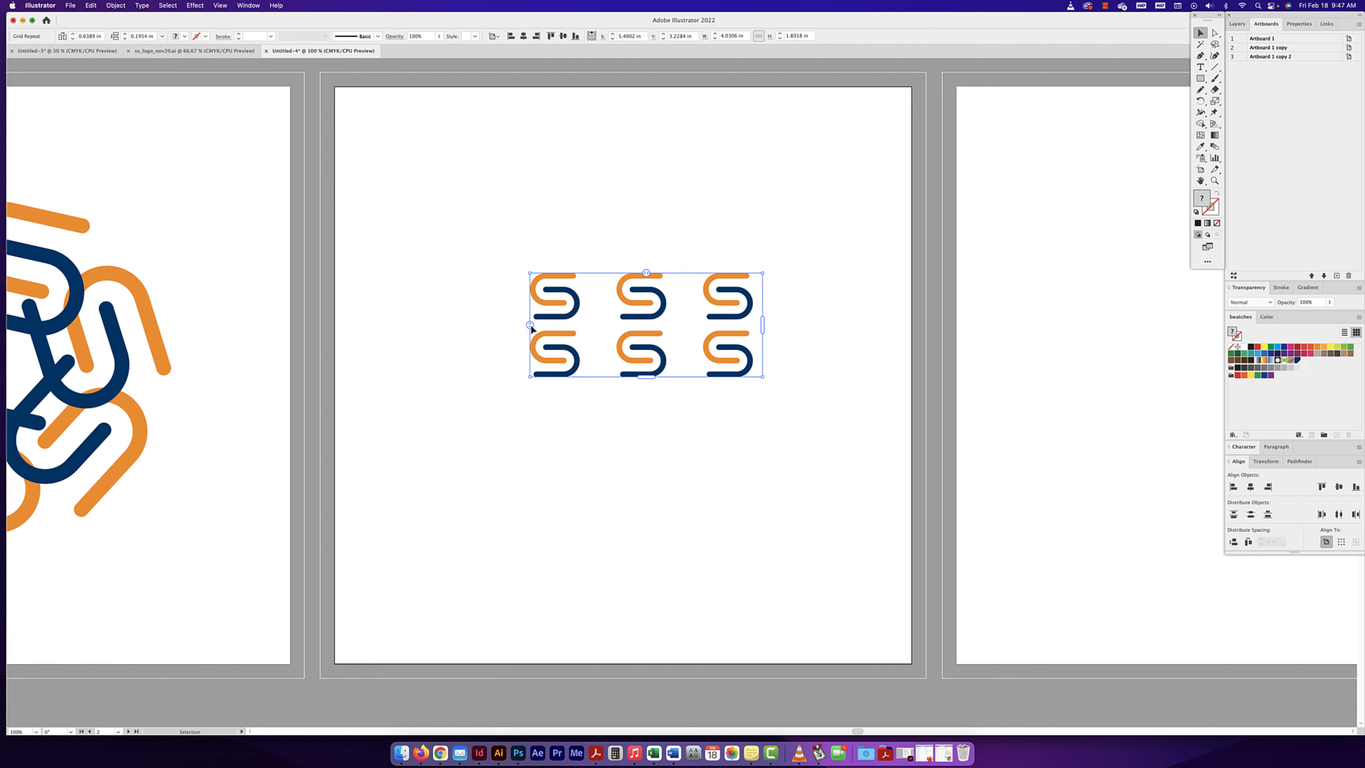
left_click_drag(530, 325, 529, 339)
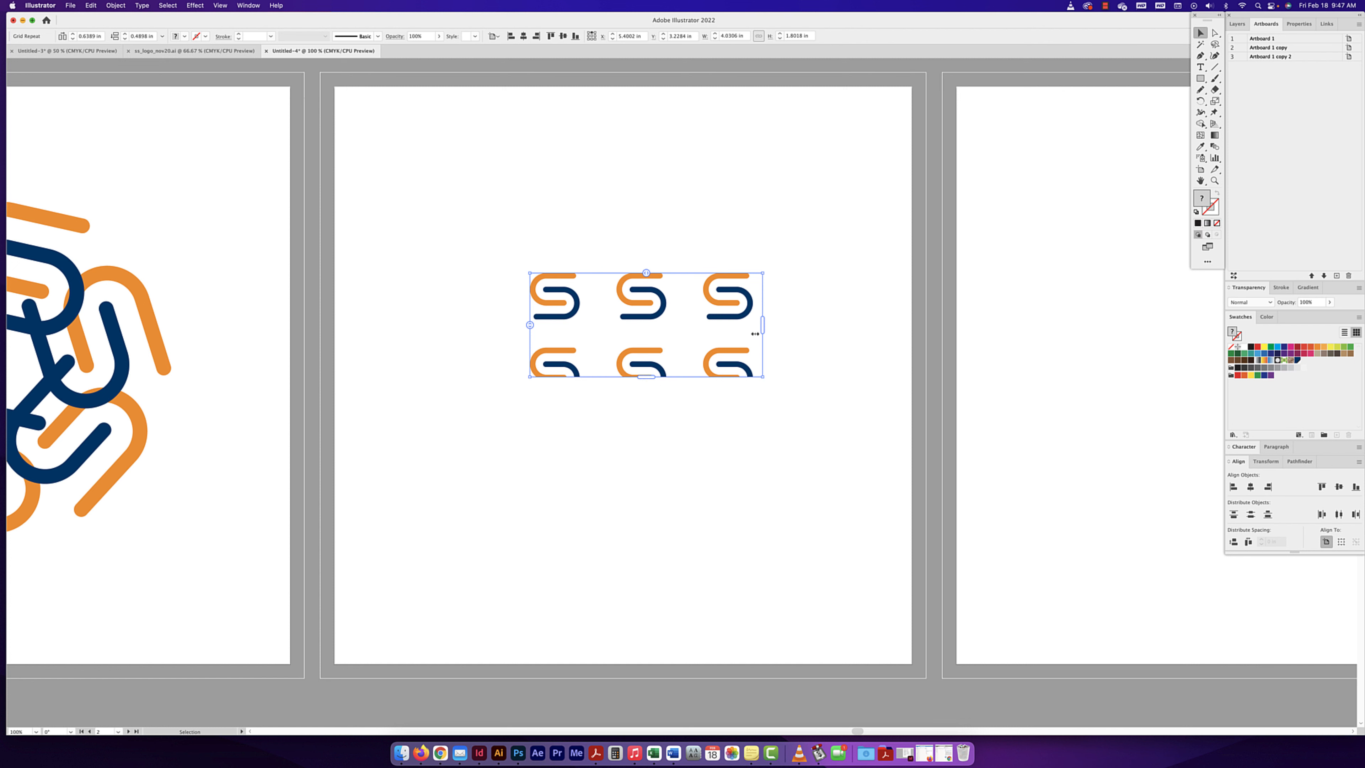
- Extend the grid repeat to about 6.35 in wide by 4.26 in tall and centre it horizontally in the artboard's upper half
left_click_drag(762, 331, 897, 331)
left_click_drag(719, 378, 712, 520)
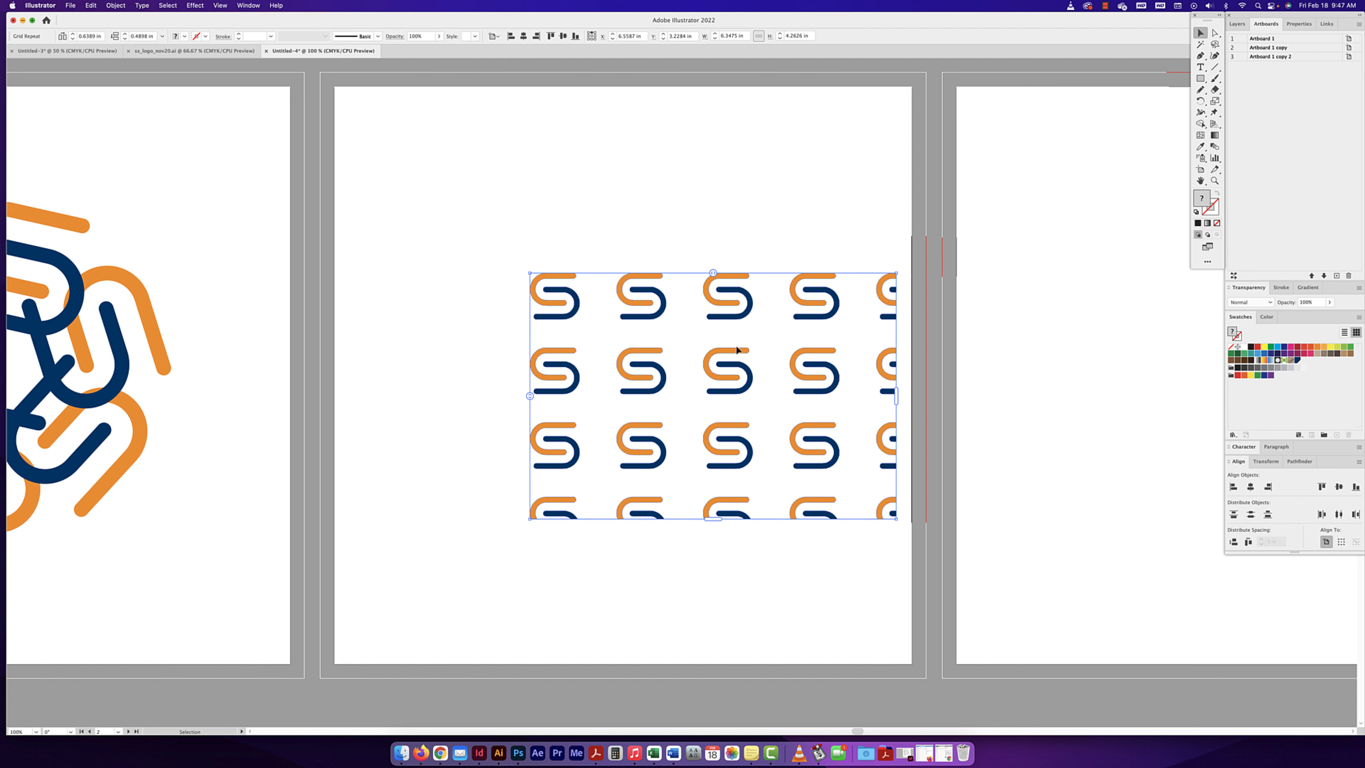
left_click_drag(740, 347, 635, 169)
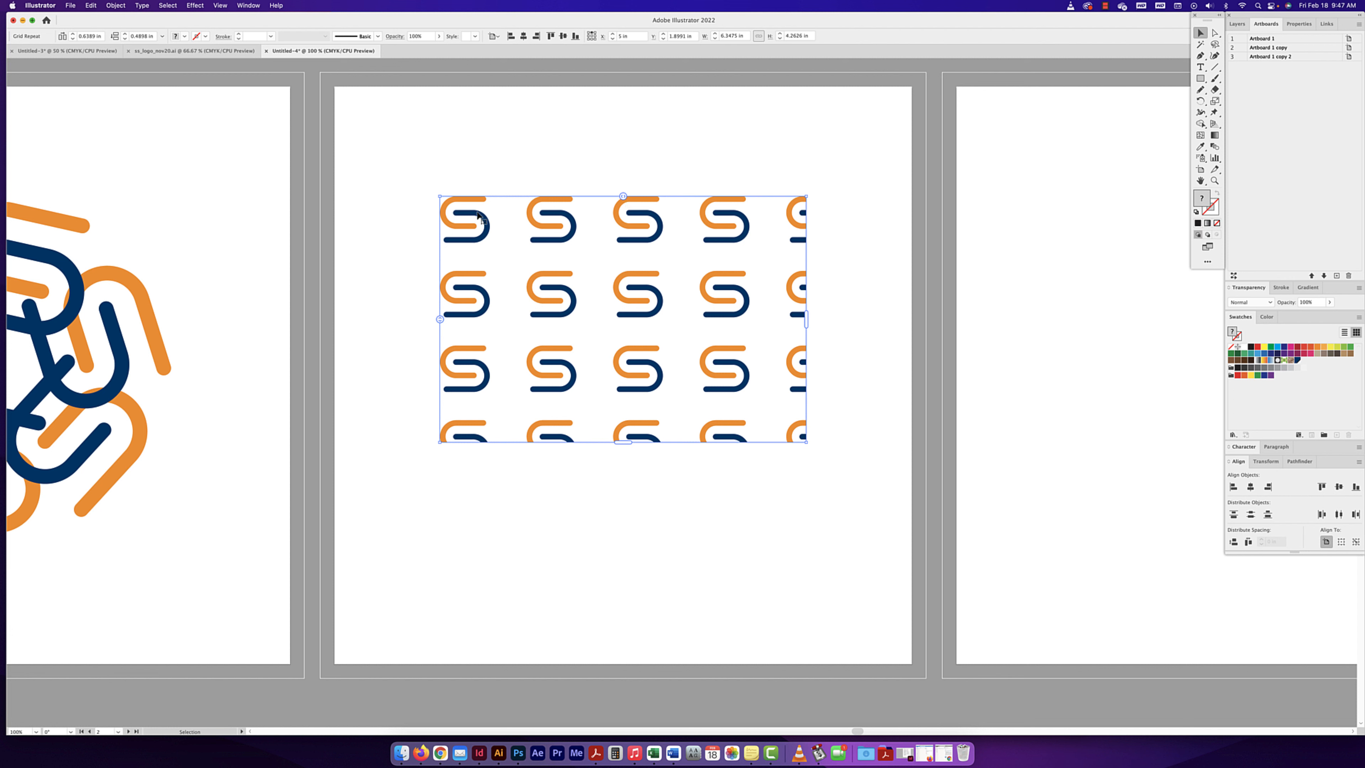
- In the grid repeat's options, set the horizontal spacing to 0.25 in and the vertical spacing to 0.125 in
left_click(116, 5)
mouse_move(178, 274)
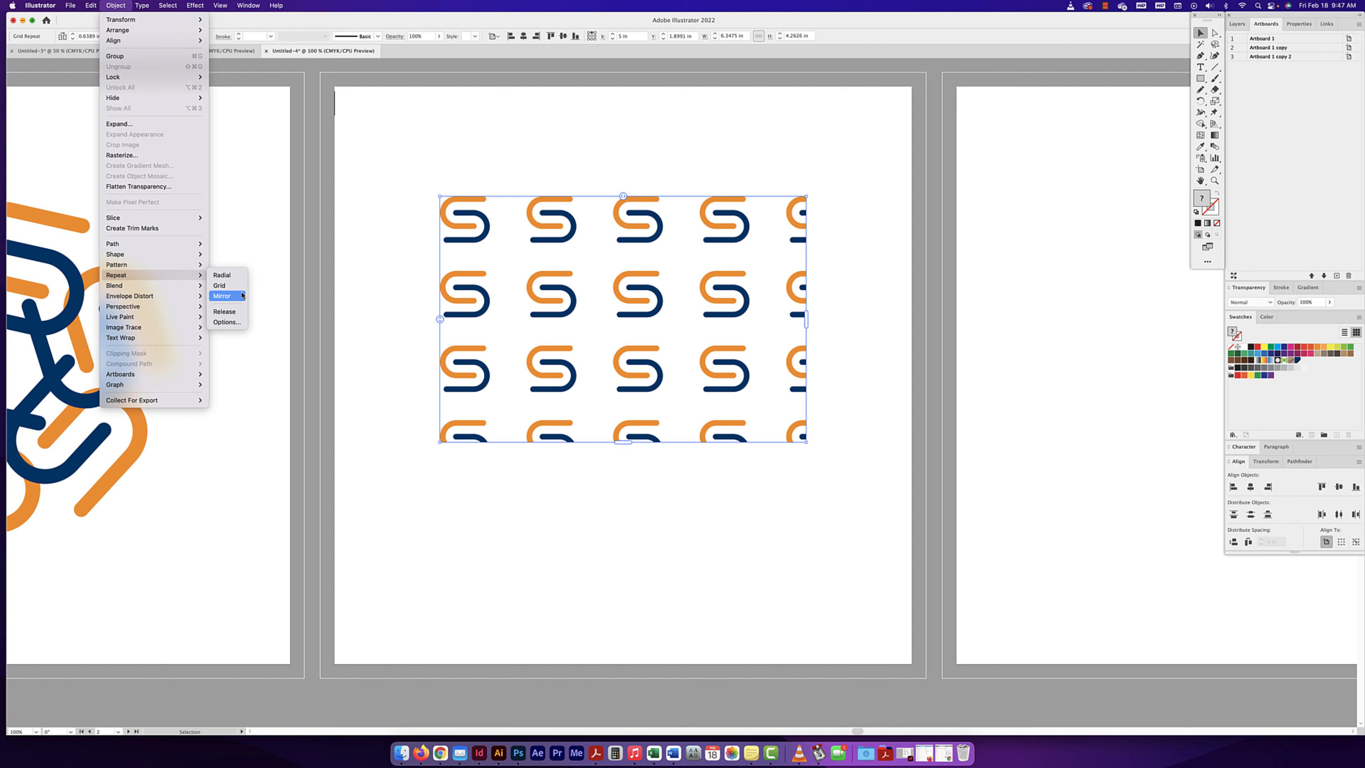
left_click(226, 322)
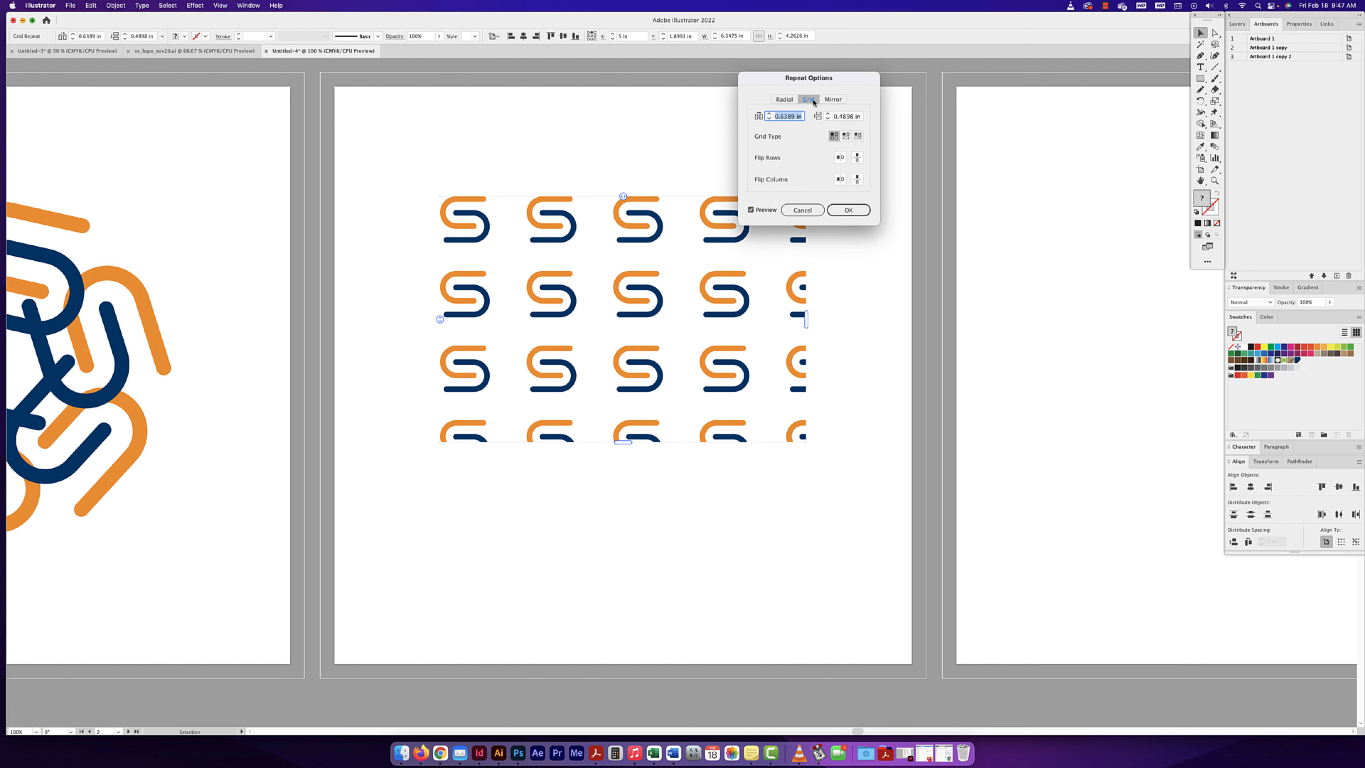
left_click_drag(821, 83, 851, 82)
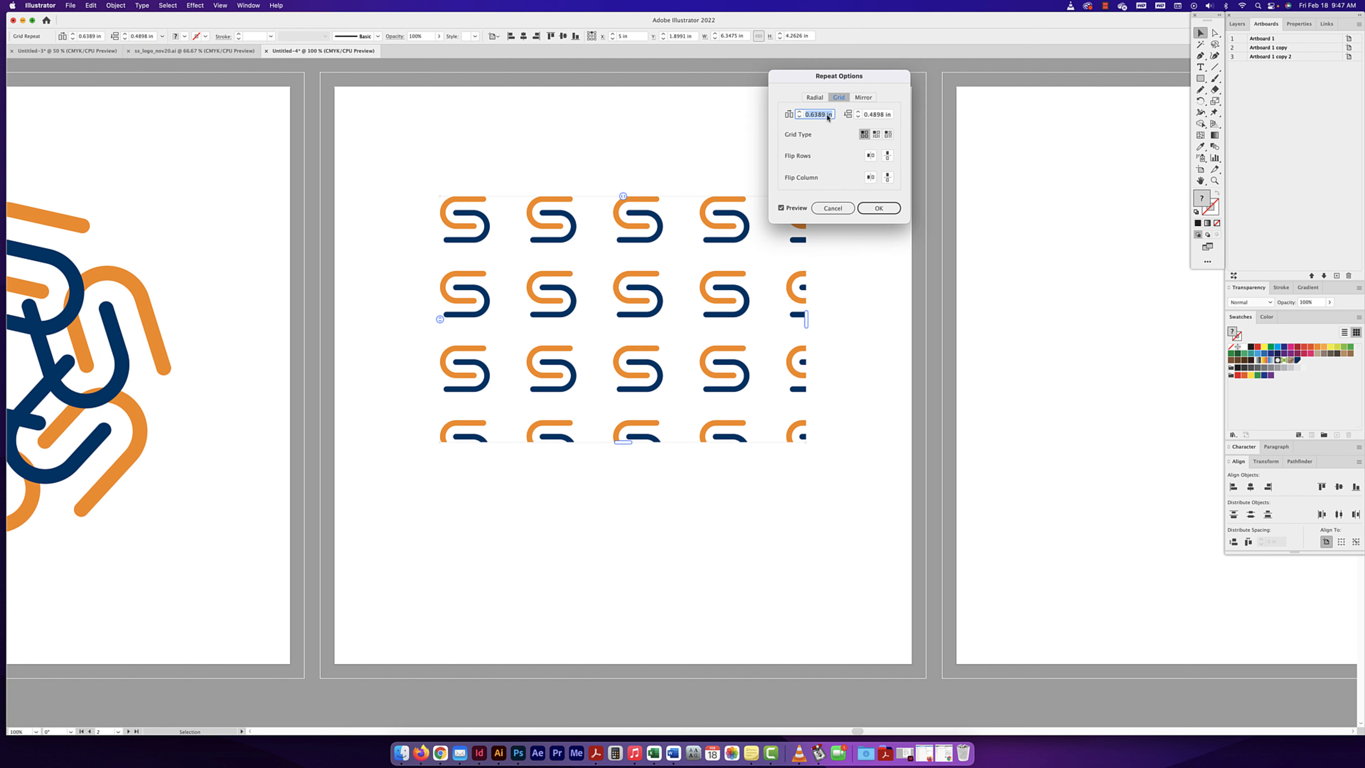
type("0.875")
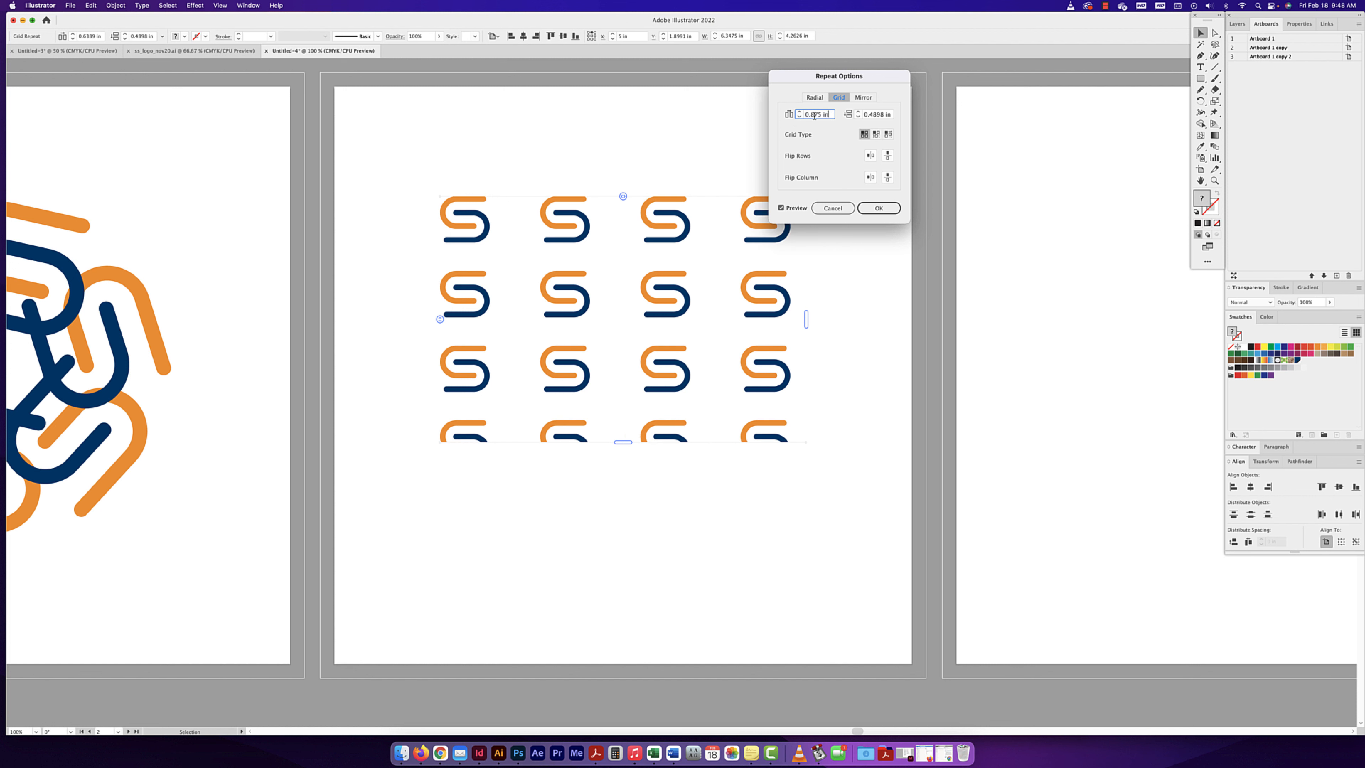
left_click(799, 116)
left_click(799, 117)
left_click(799, 117)
left_click(800, 116)
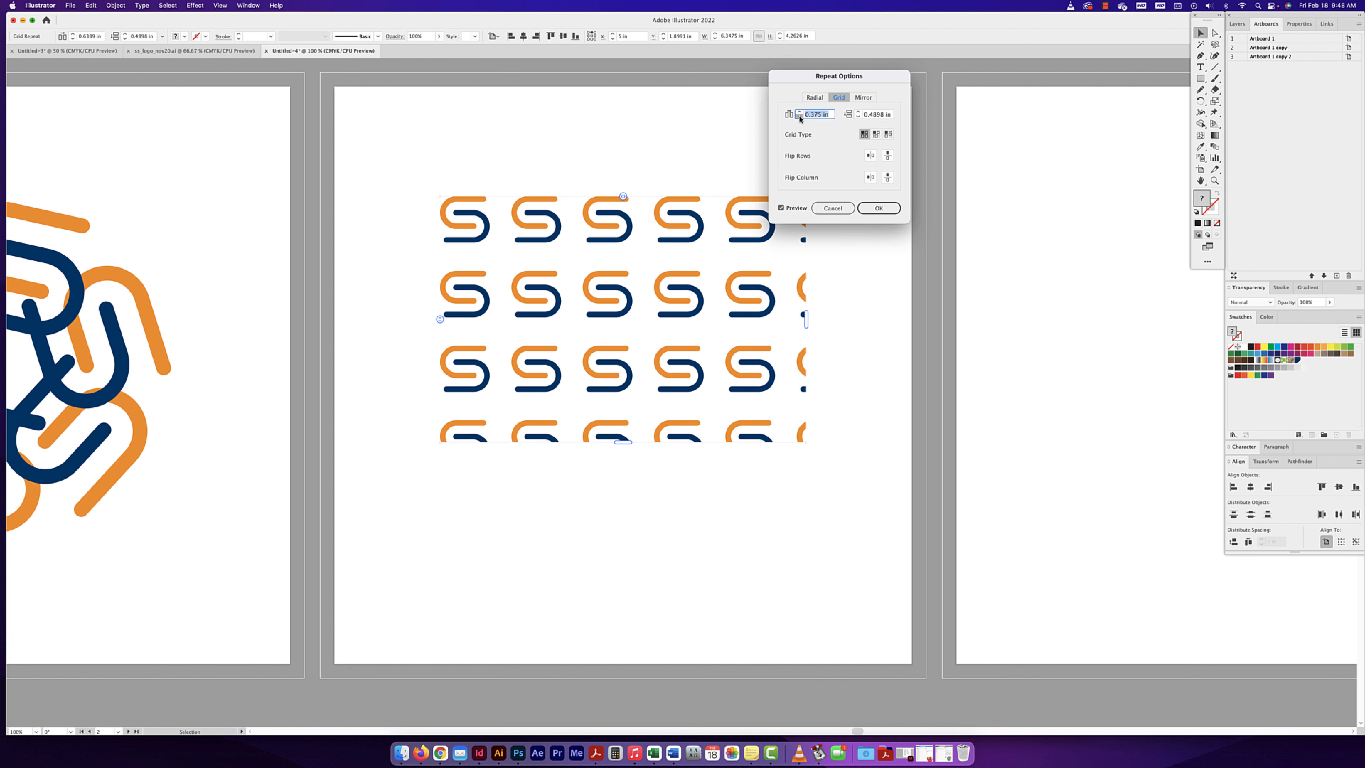
left_click(799, 116)
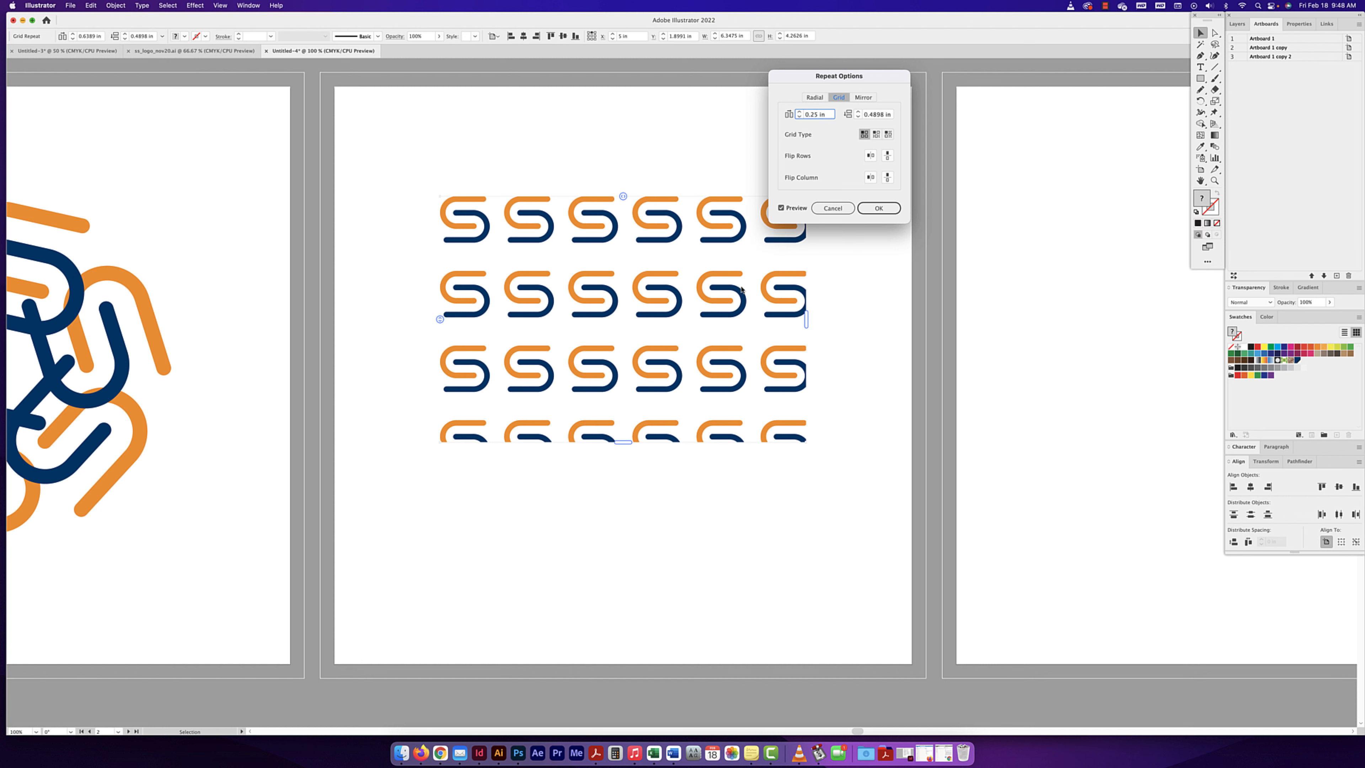
left_click(858, 116)
left_click(858, 117)
left_click(858, 116)
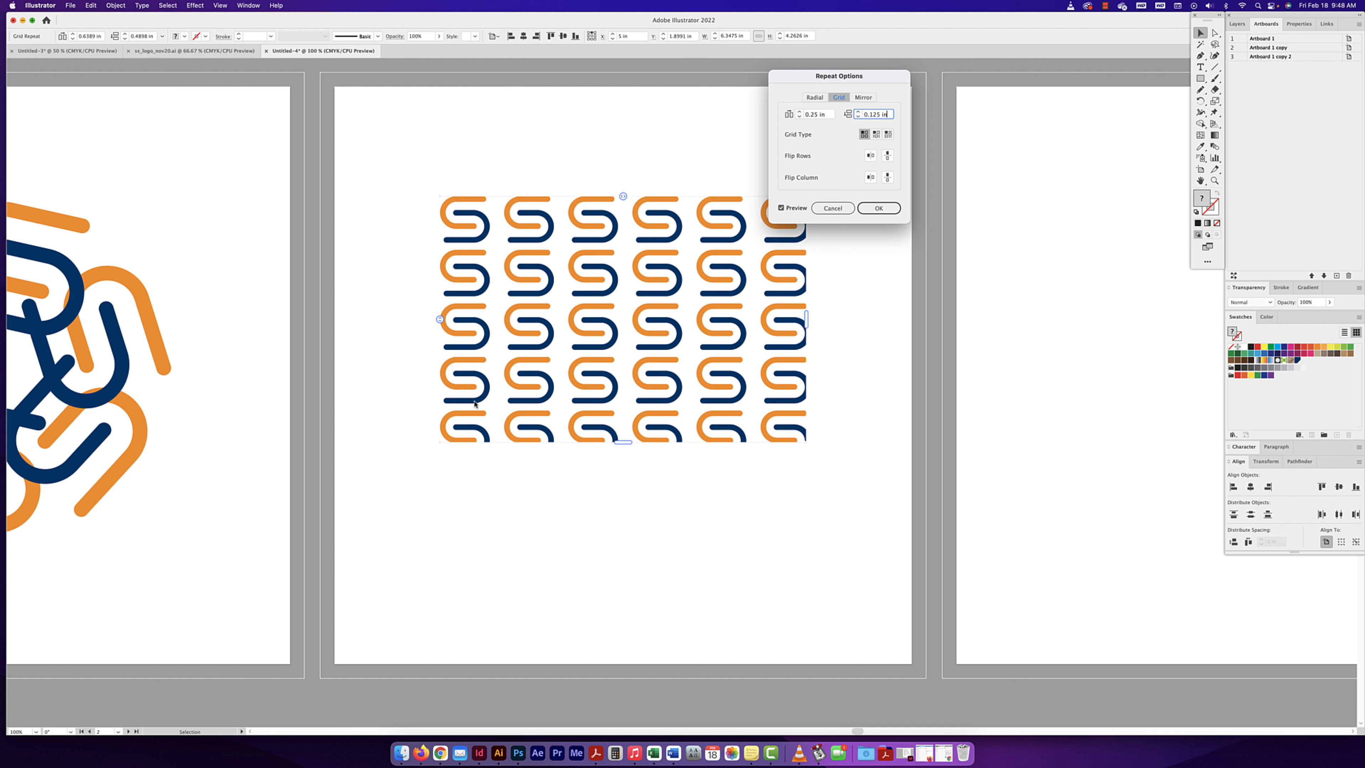
- Try the row-offset and column-offset brick grid types on the repeat and return to the regular grid type
left_click(875, 134)
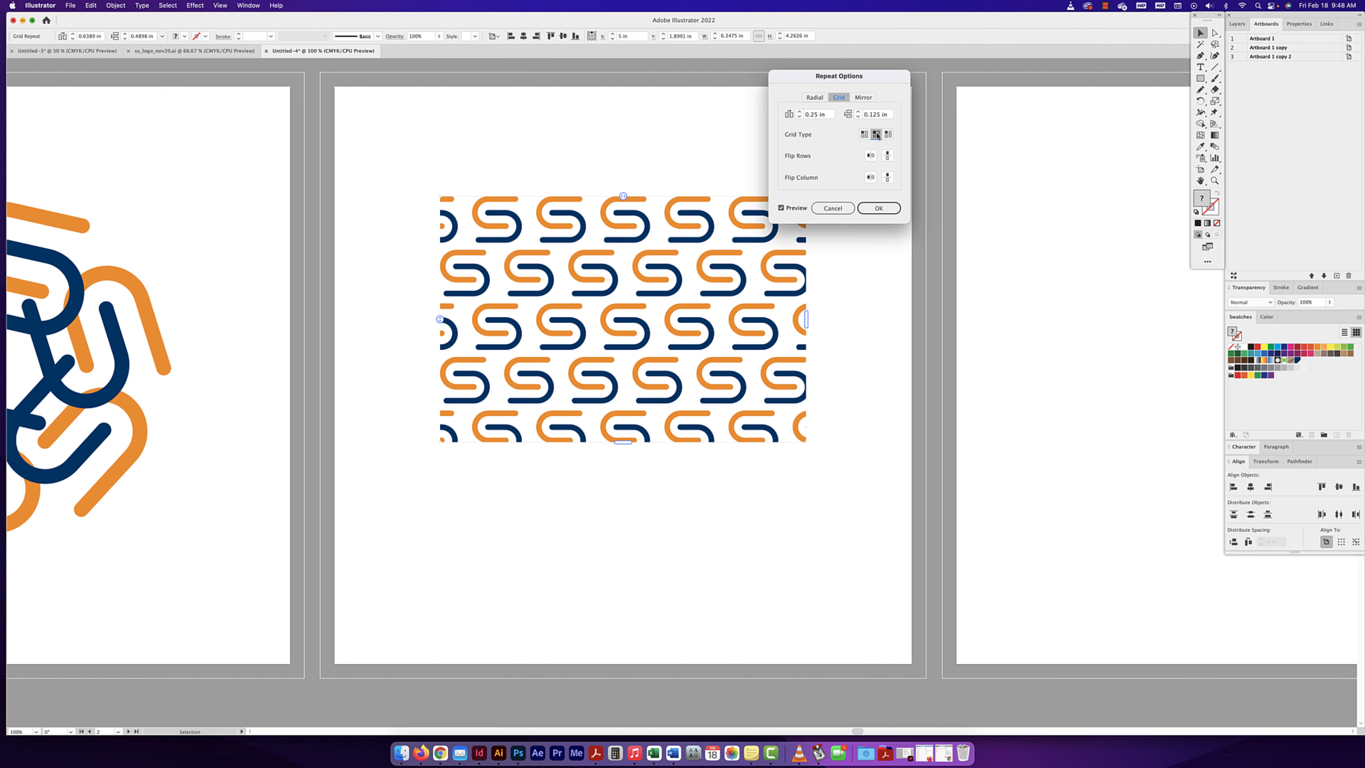
left_click(888, 135)
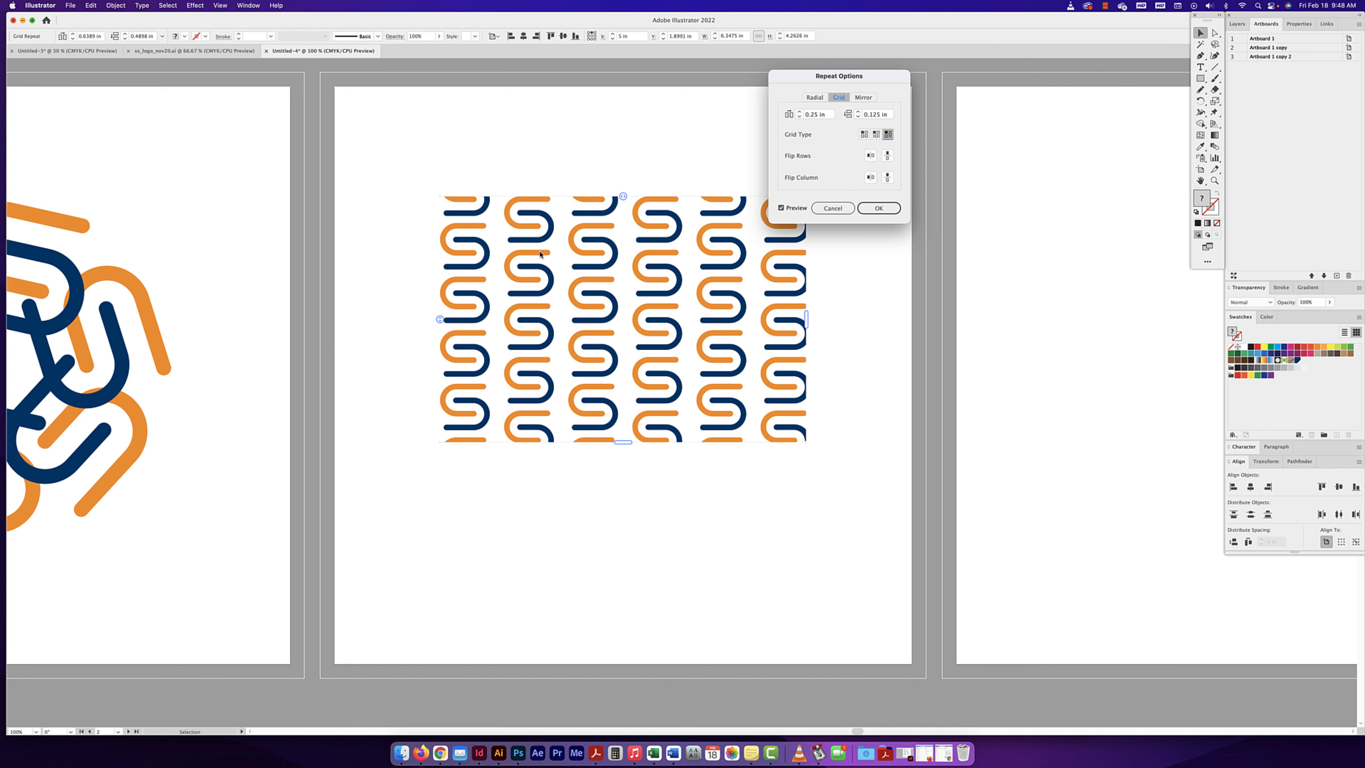
left_click(875, 136)
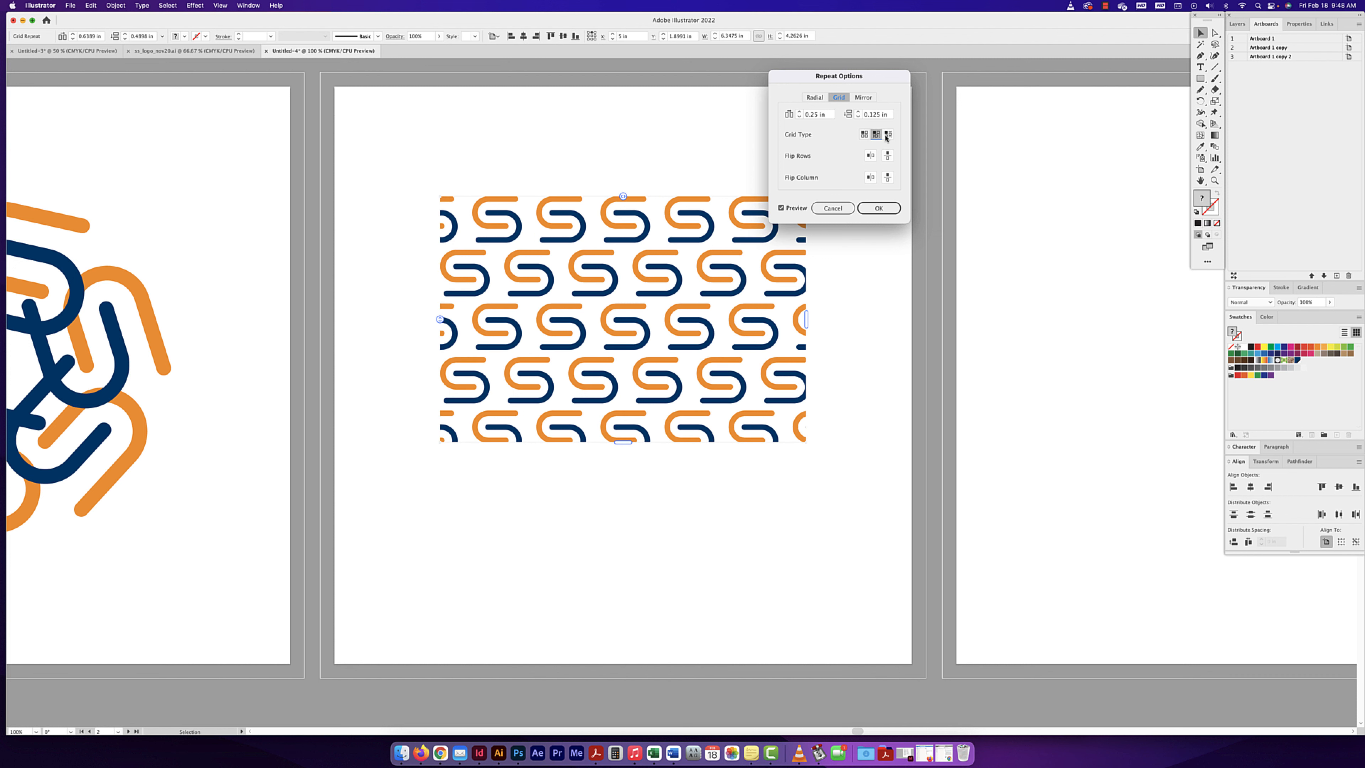
left_click(885, 137)
left_click(864, 135)
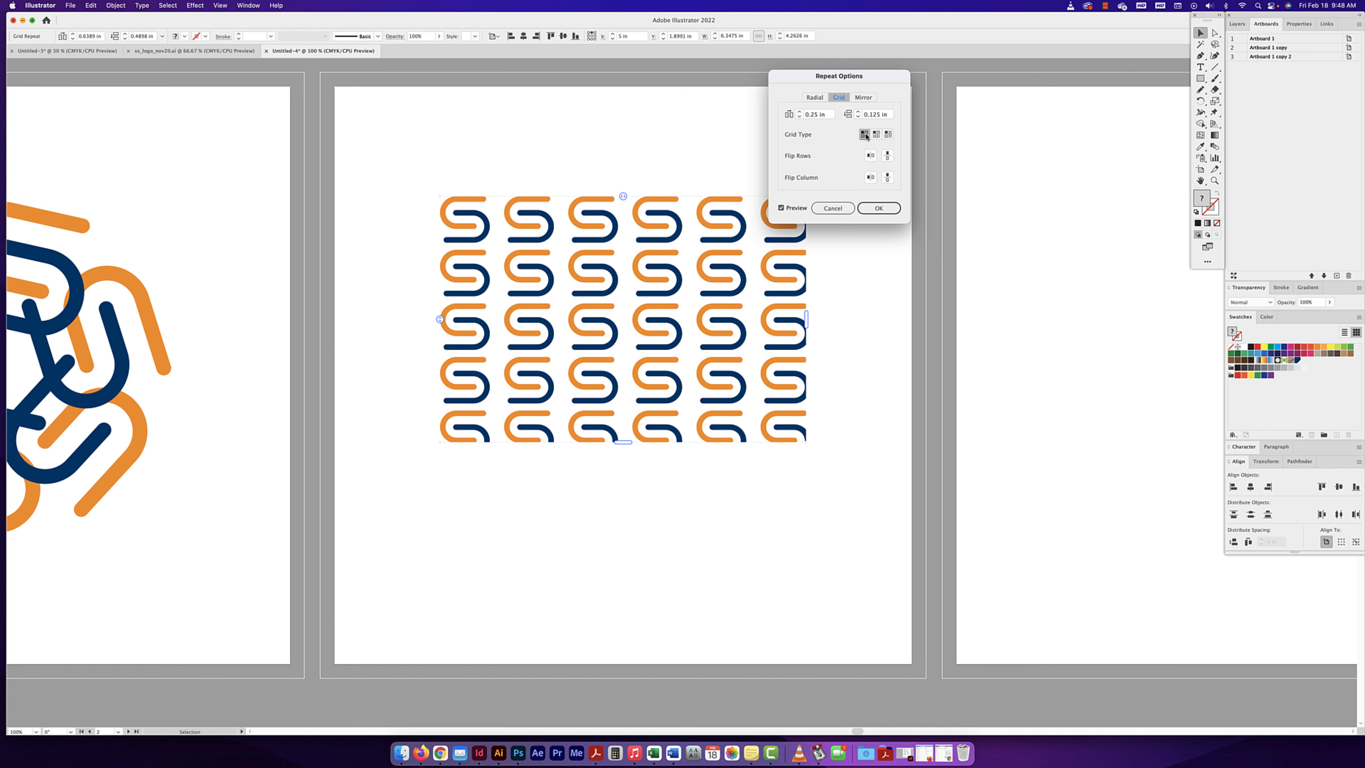
- Try flipping the grid repeat's rows horizontally and vertically, switching each row flip off again
left_click(870, 156)
left_click(870, 156)
left_click(888, 156)
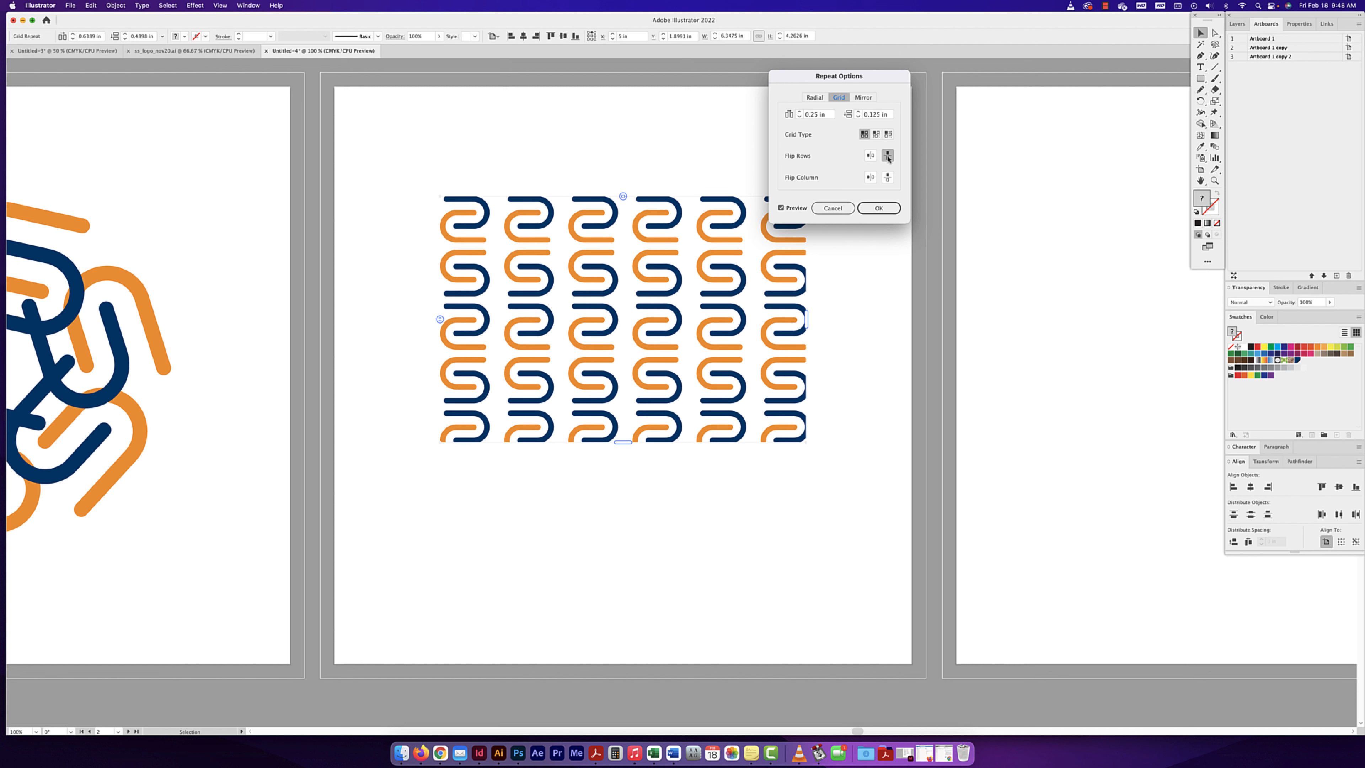
left_click(888, 156)
- Flip the grid repeat's columns vertically rather than horizontally and apply the repeat options
left_click(870, 178)
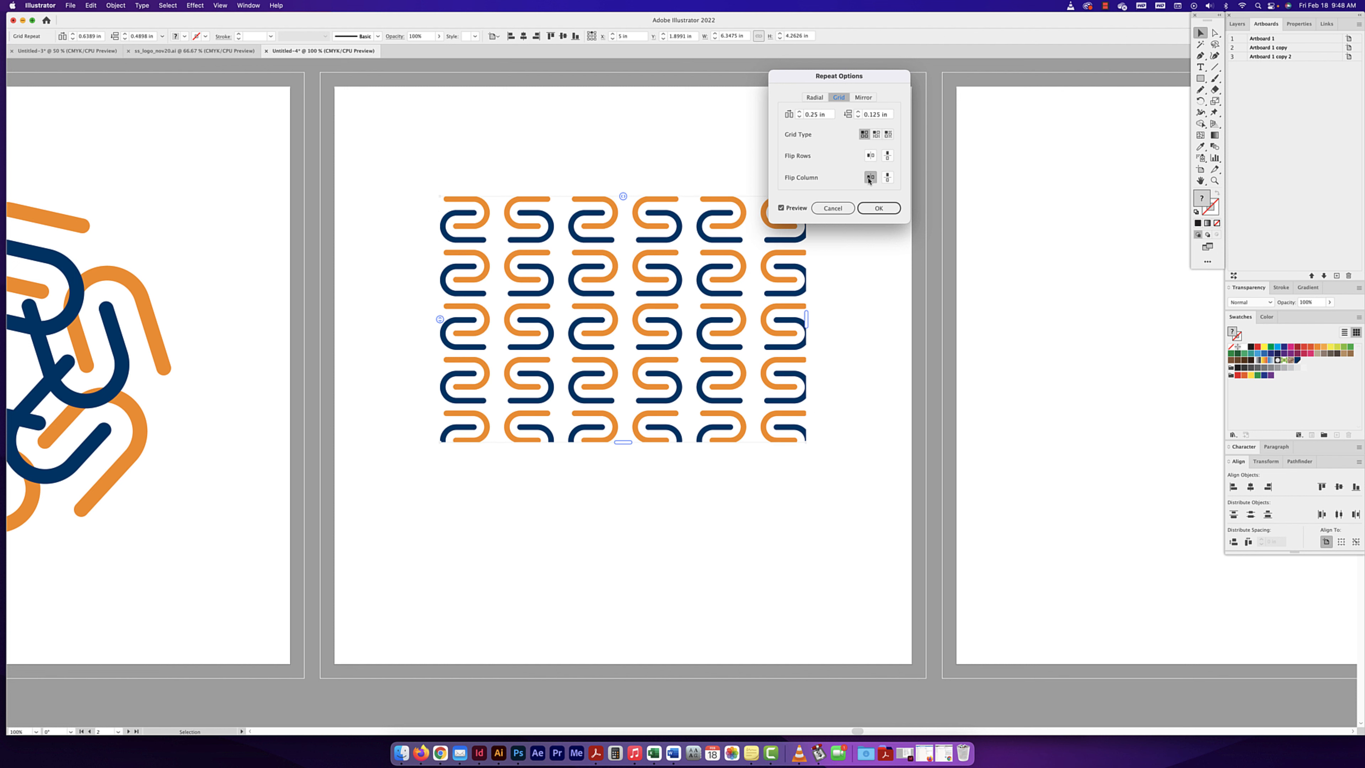
left_click(870, 178)
left_click(888, 177)
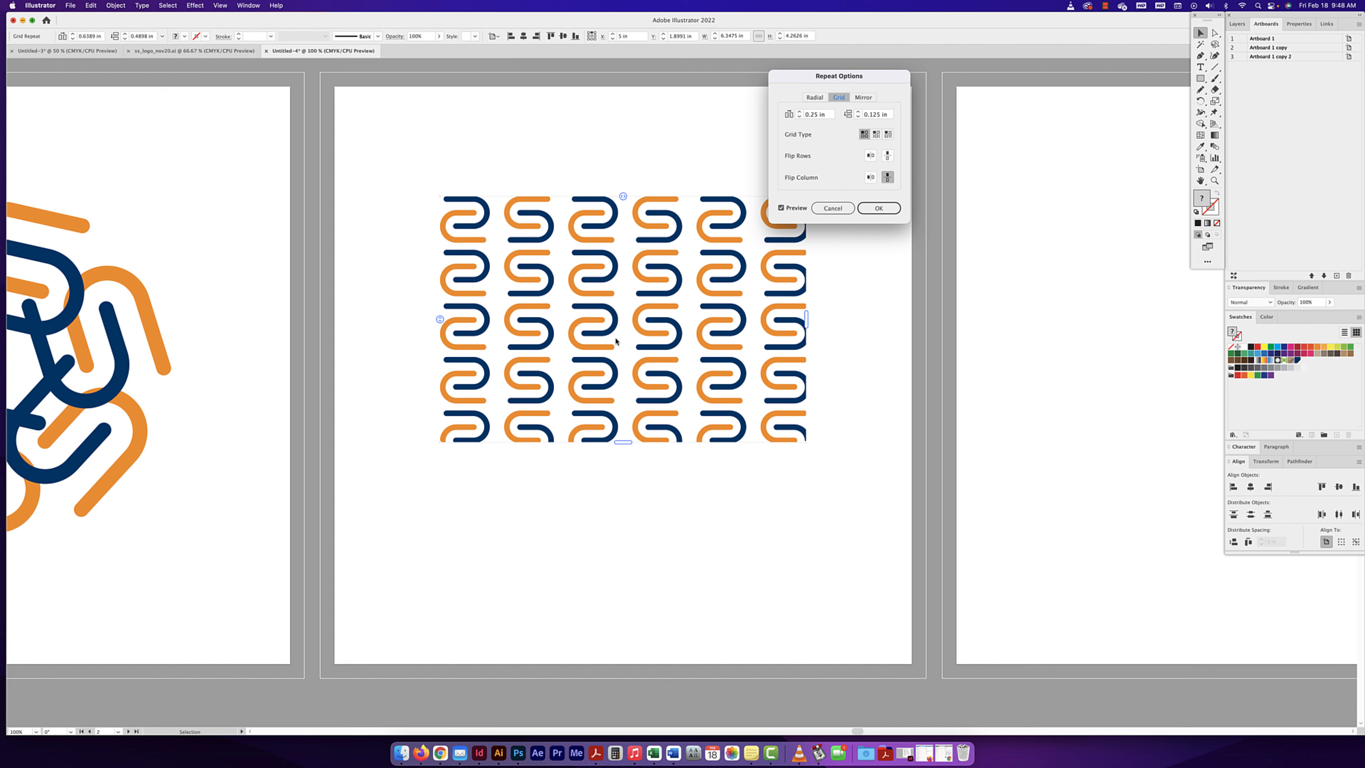
left_click(866, 211)
- Paste the S logo mark onto the third artboard, scaled up to about 2.4 in wide and placed slightly left of centre
scroll(869, 289, "right", 10)
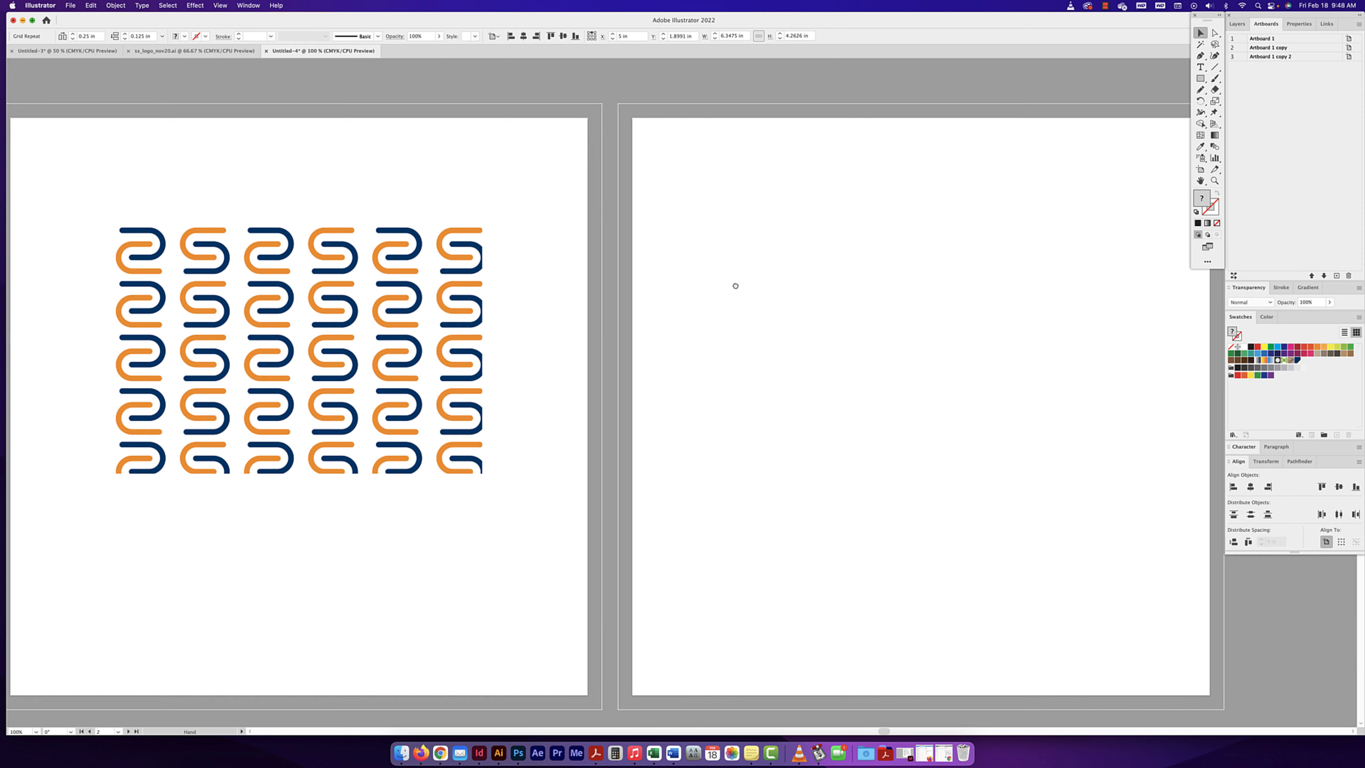
key("super+v")
left_click(889, 361)
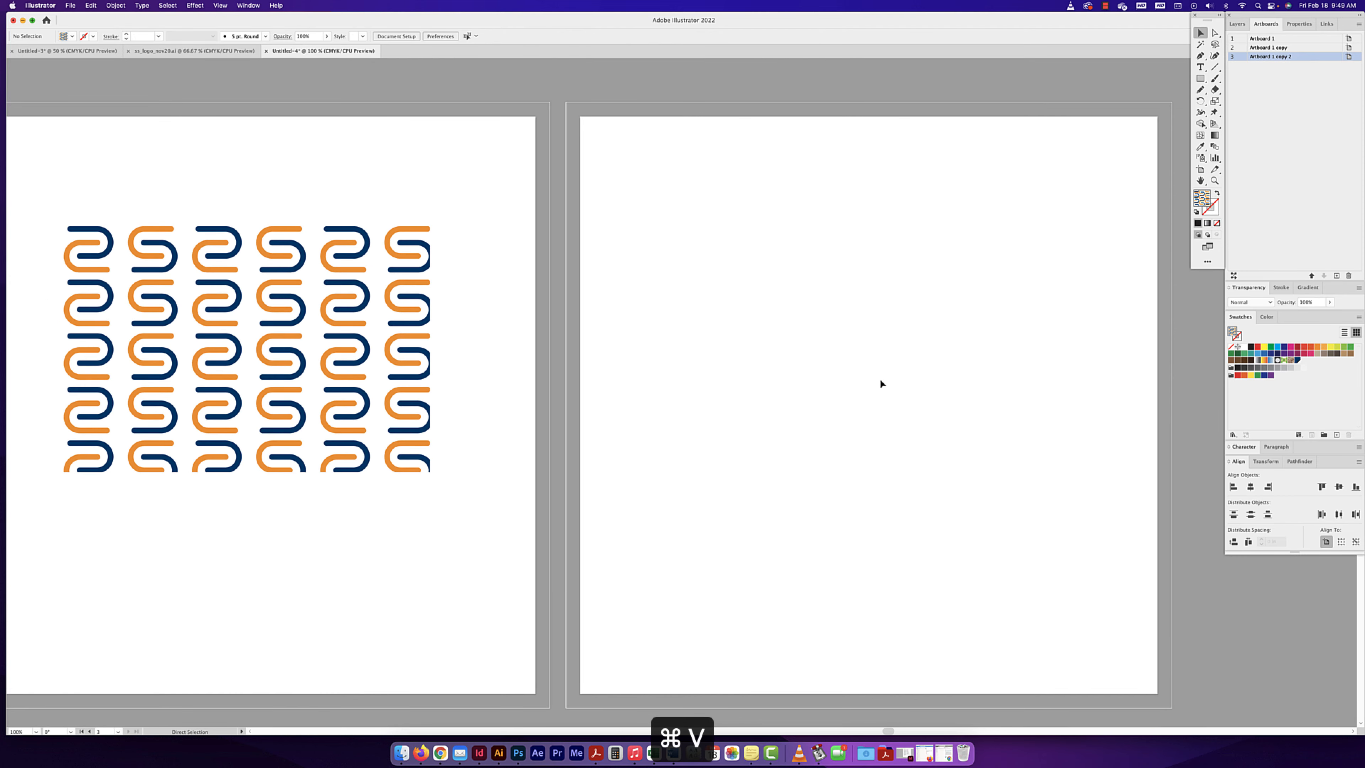
key("space")
left_click_drag(832, 364, 667, 321)
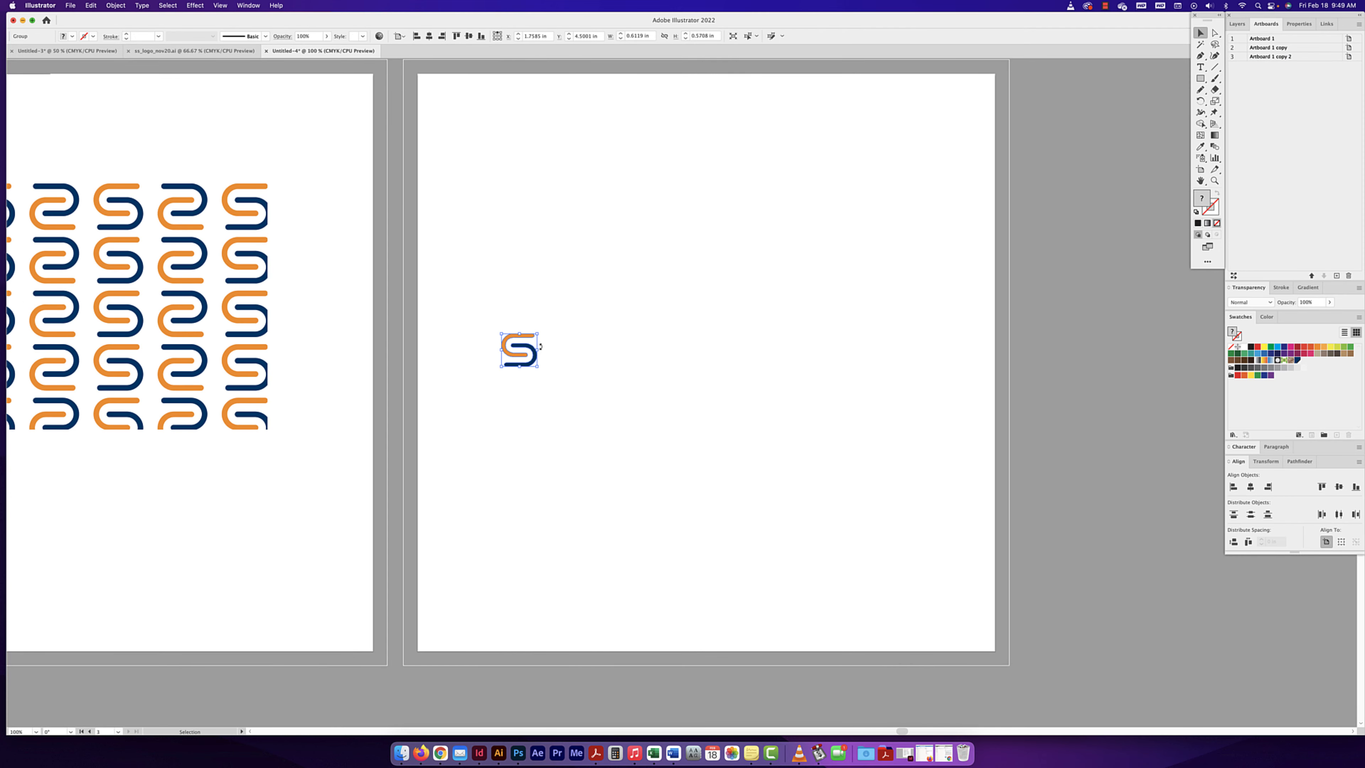
left_click_drag(533, 349, 748, 258)
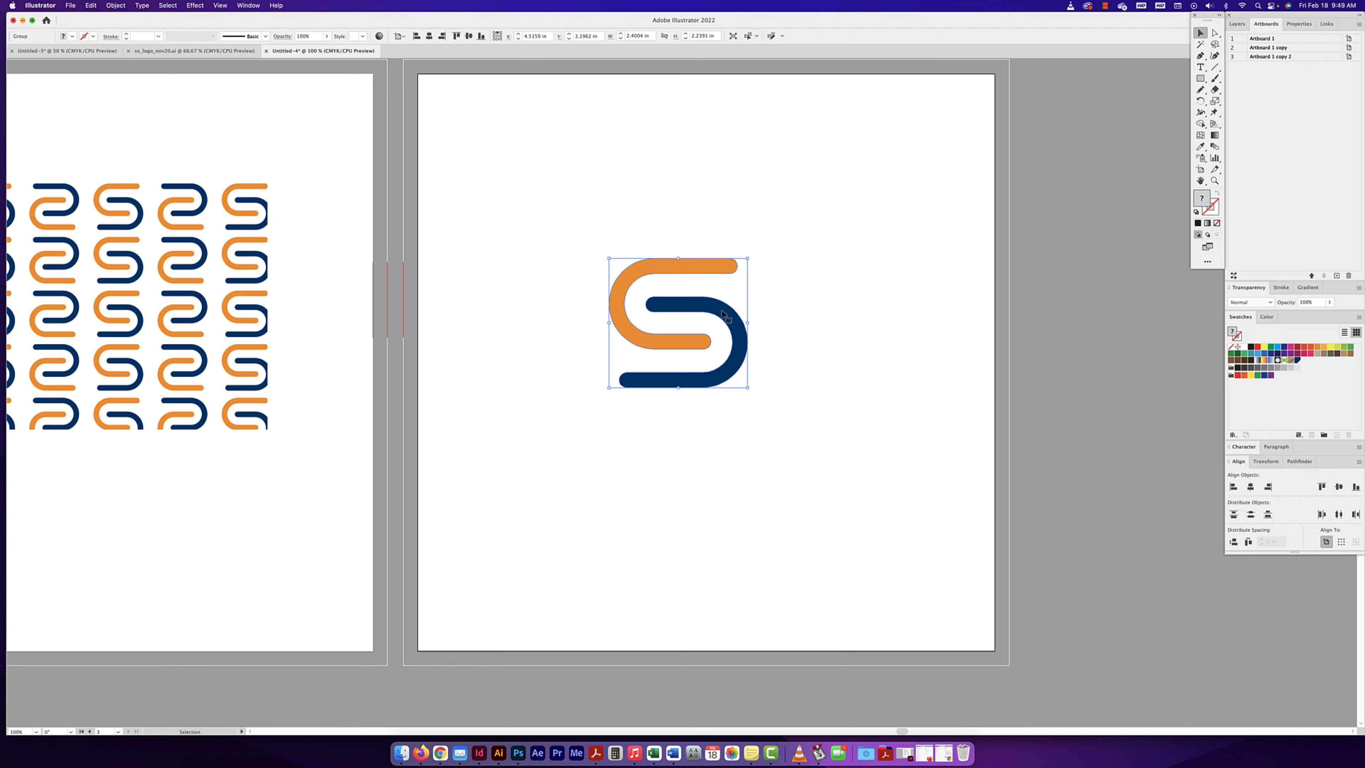
left_click_drag(721, 315, 681, 326)
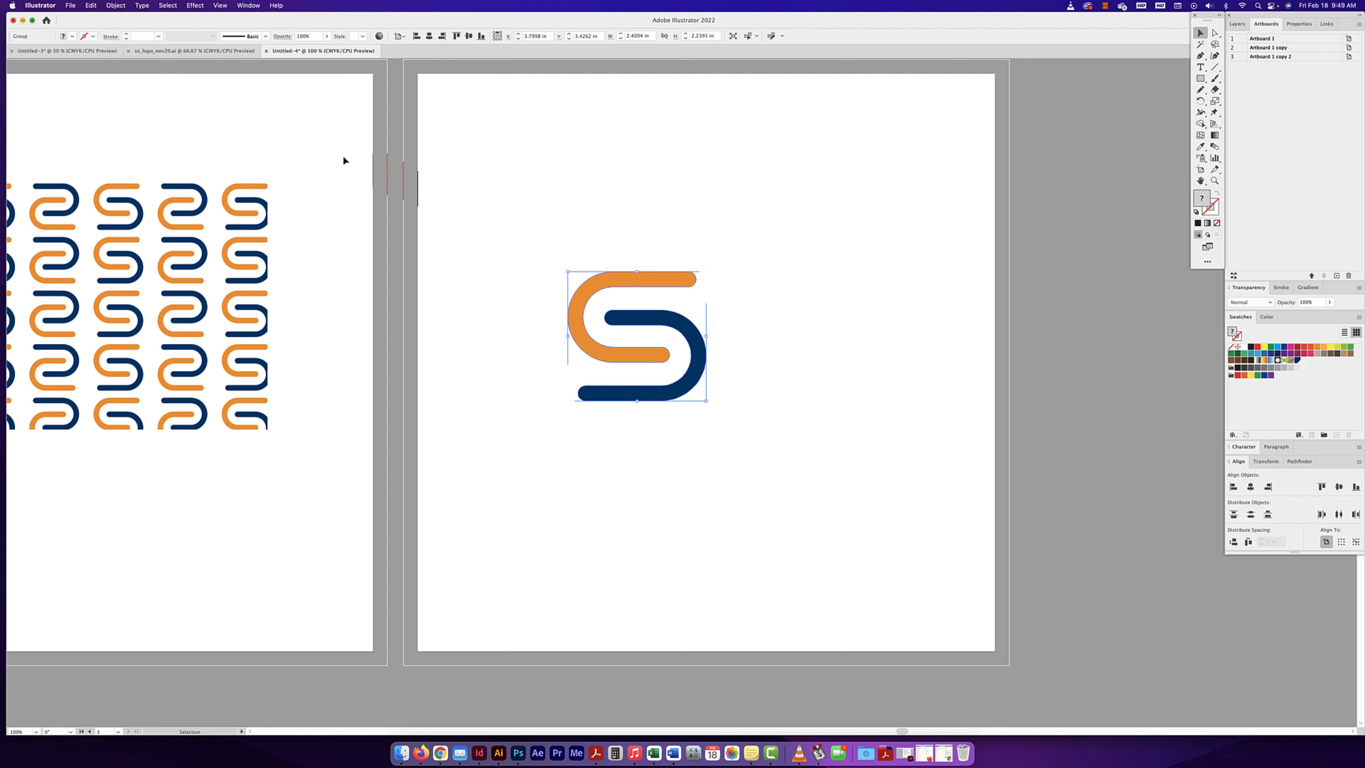
- Turn the S logo mark into a mirror repeat and shift its mirror axis slightly right to open a gap between the halves
left_click(116, 6)
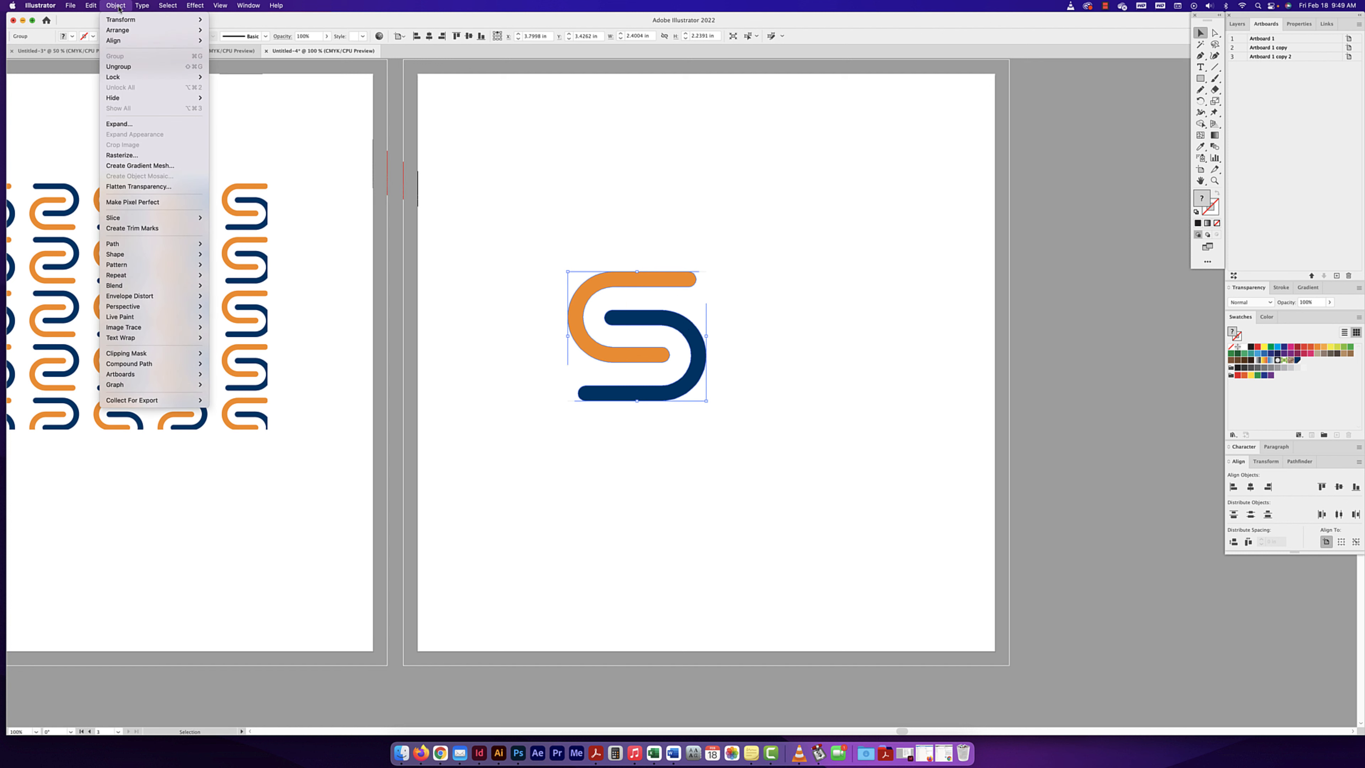
mouse_move(141, 243)
mouse_move(143, 275)
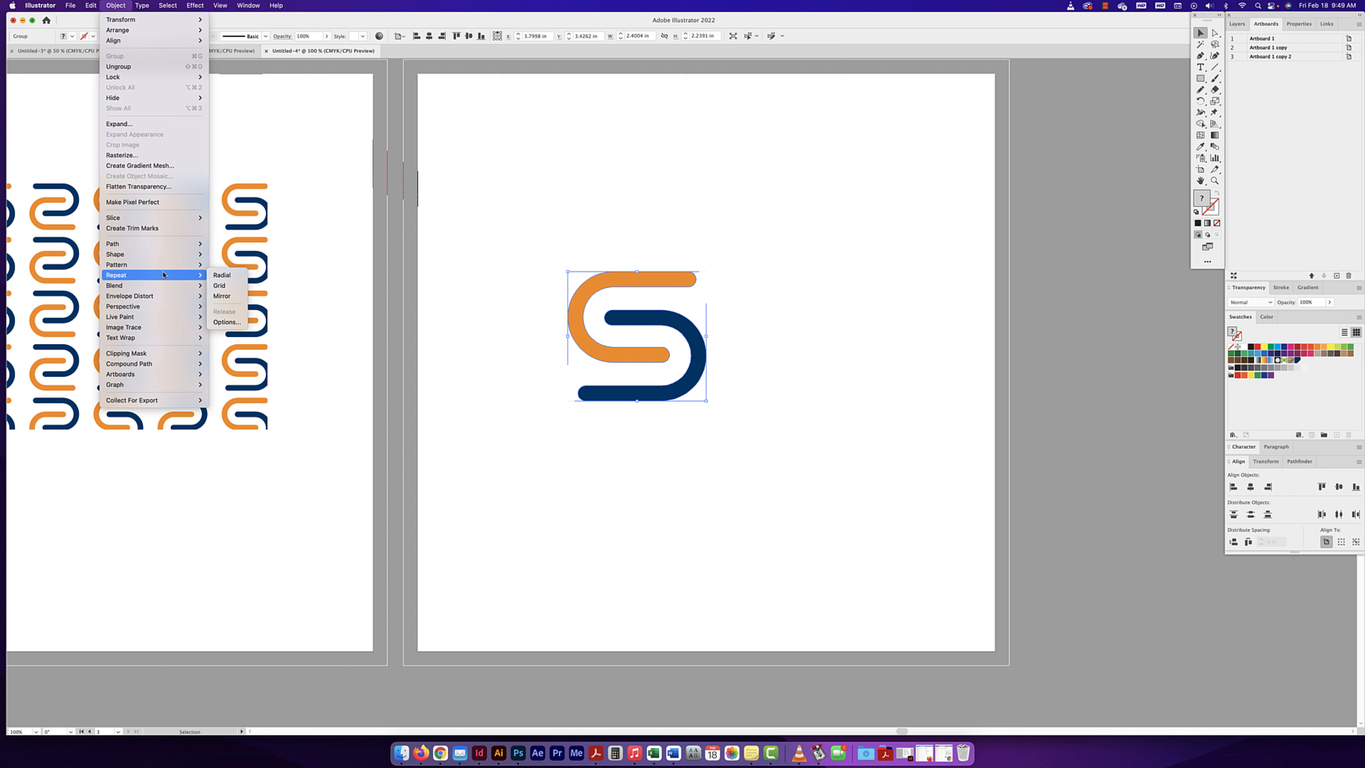
left_click(222, 295)
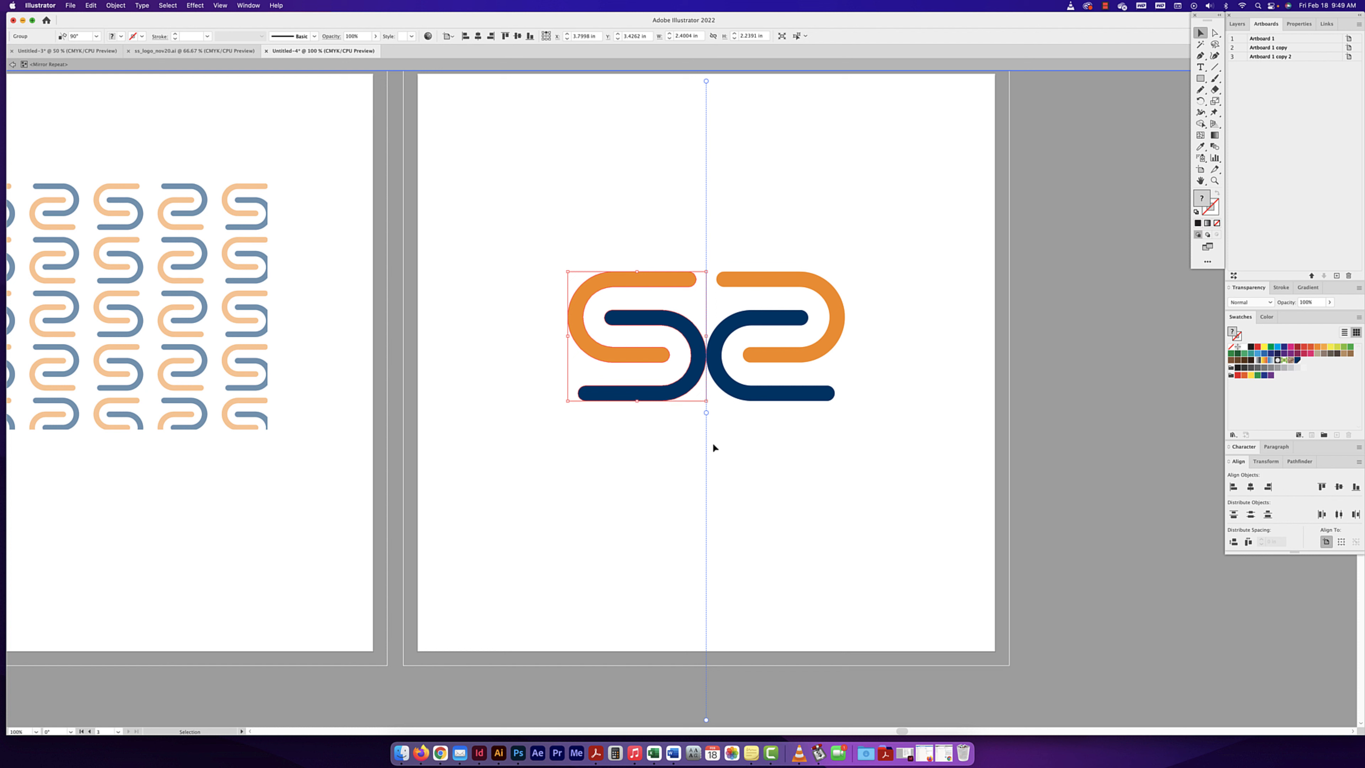
left_click_drag(707, 412, 718, 412)
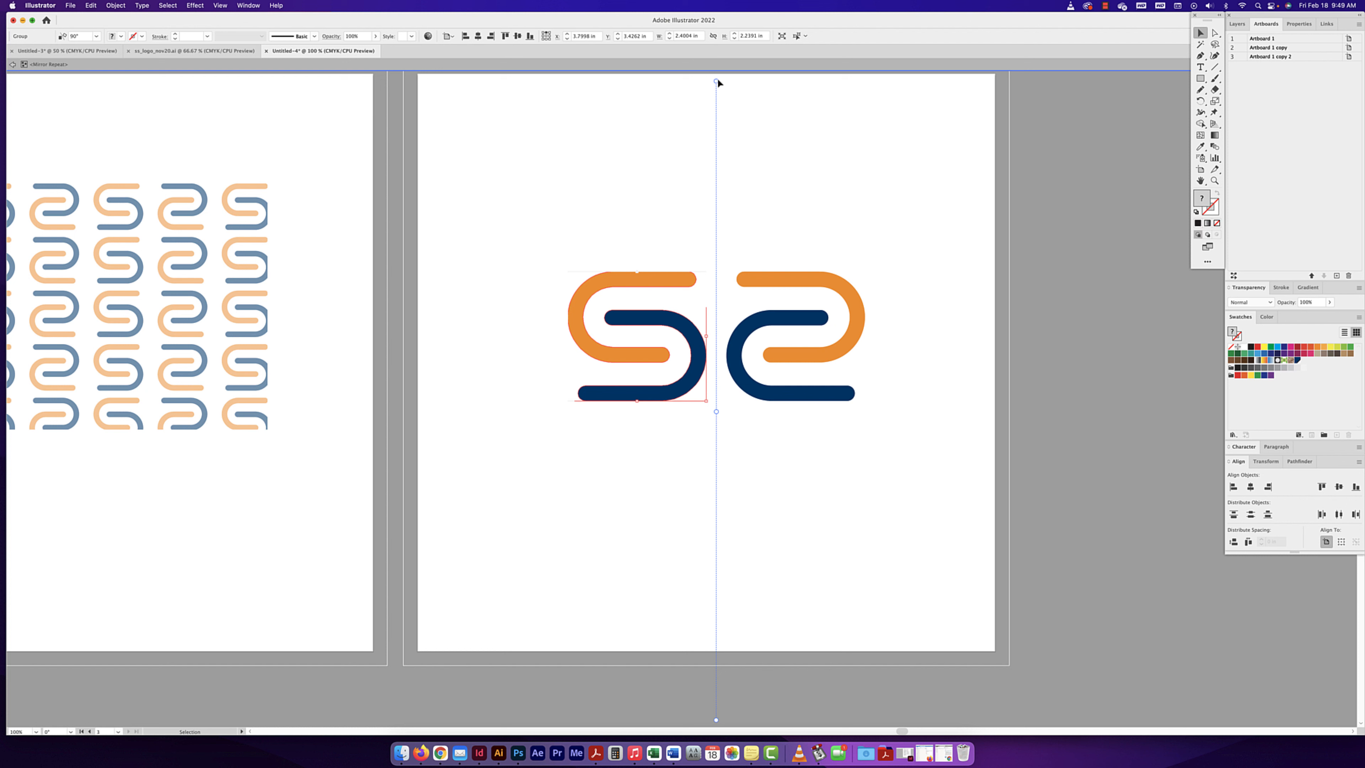
- Try tilting the mirror axis by hand and with a 120° angle, undoing each change
left_click_drag(715, 82, 731, 83)
key("super+z")
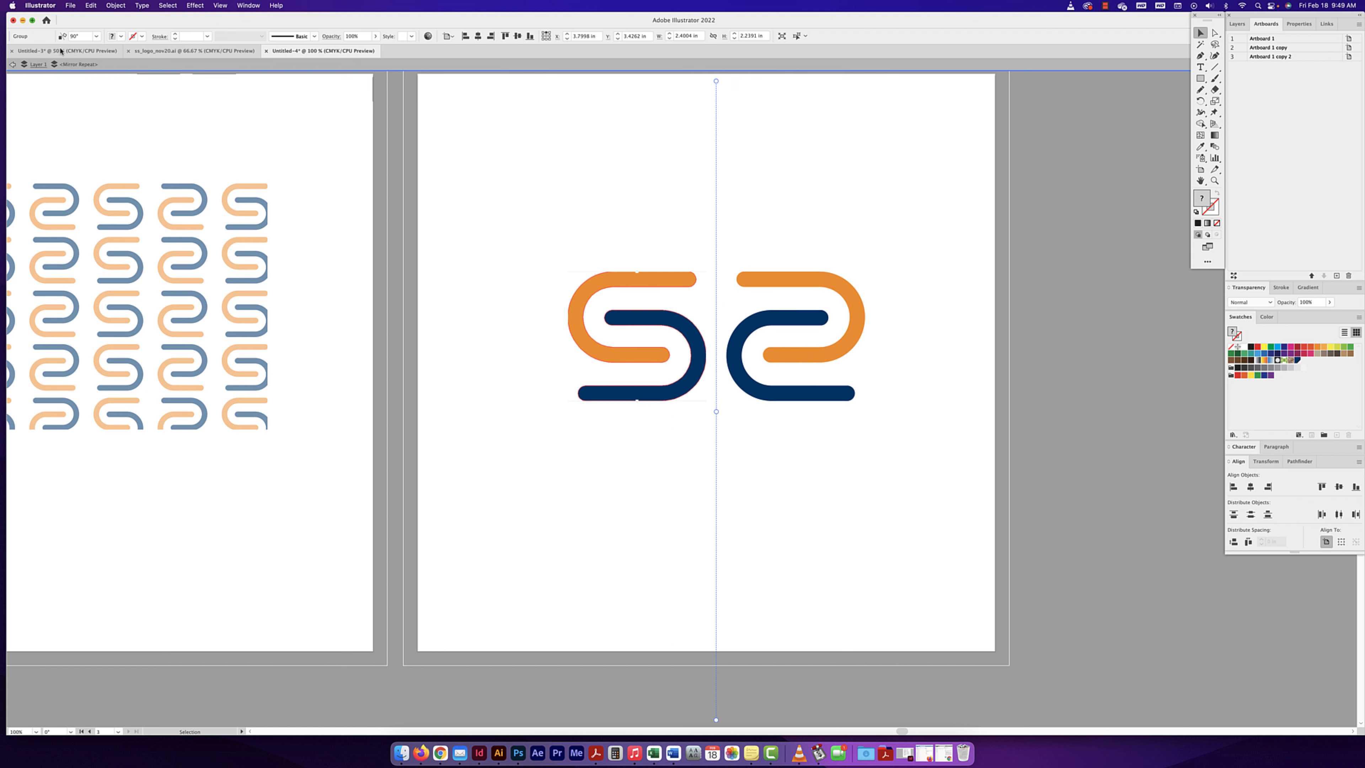
left_click(70, 36)
type("120")
key("Return")
key("super+z")
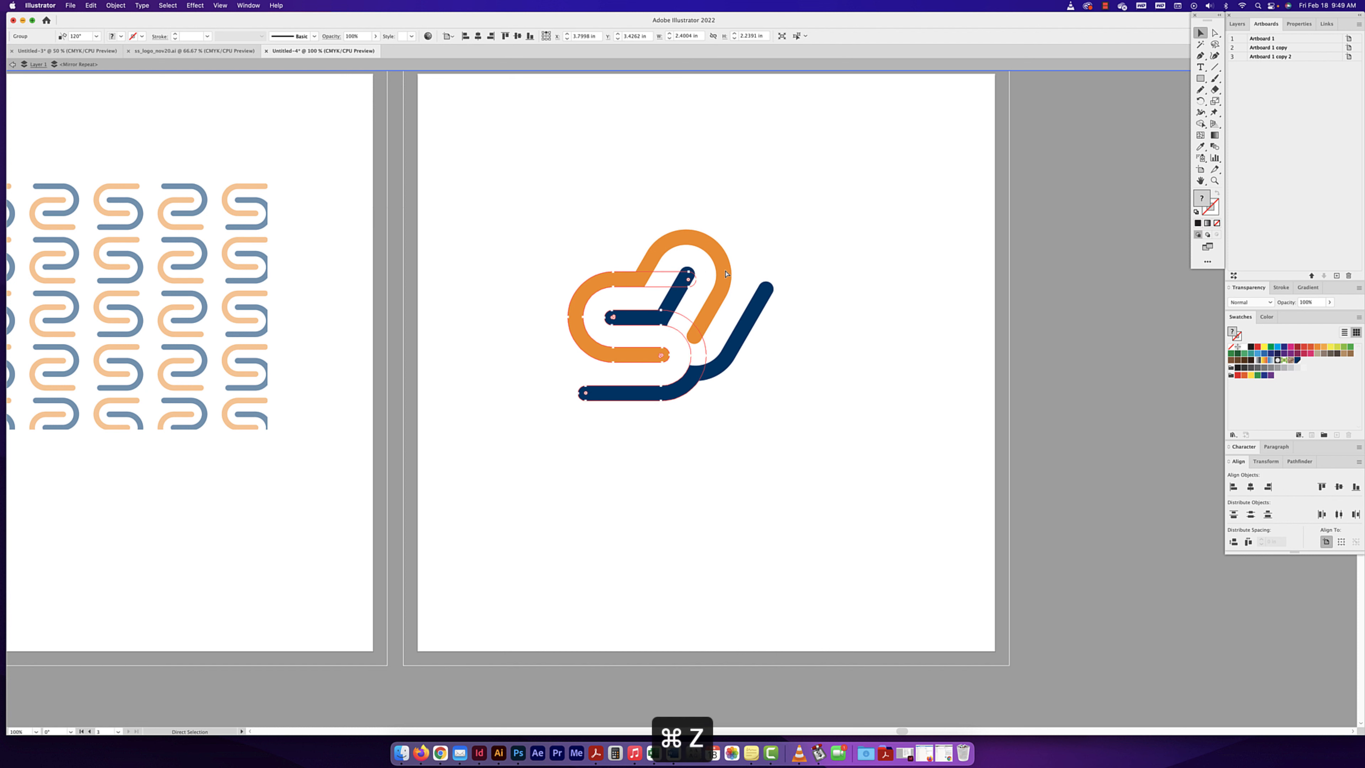
- Review the mirror settings in the Repeat Options and close the dialog without changing the angle
left_click(115, 6)
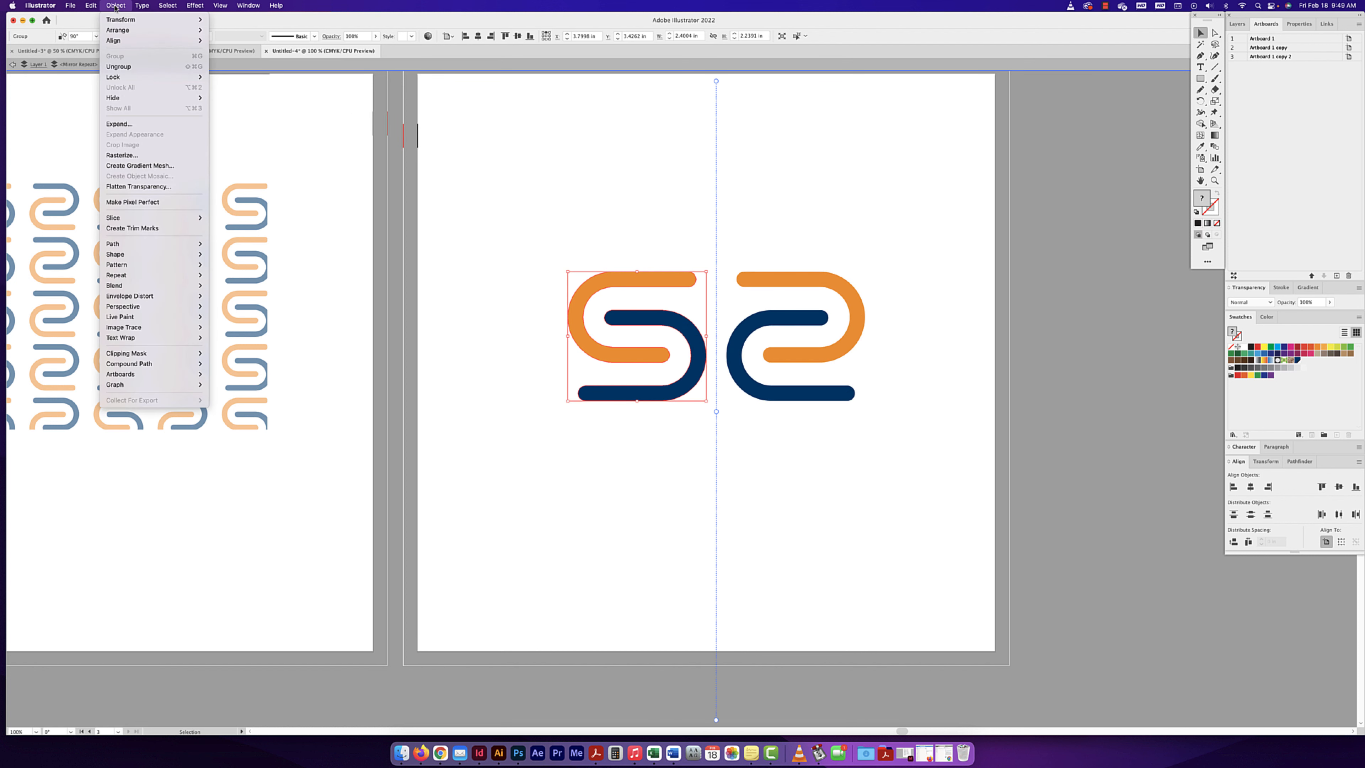
mouse_move(146, 275)
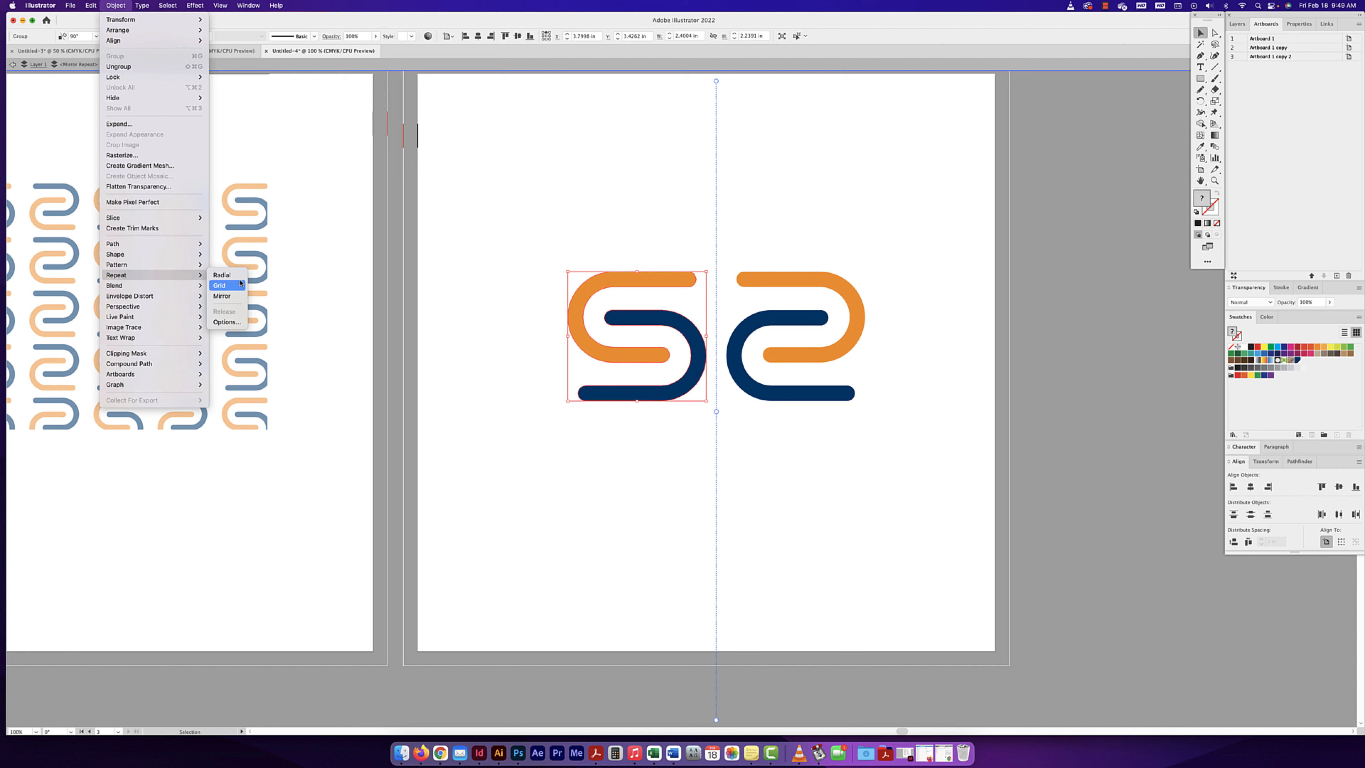
left_click(227, 322)
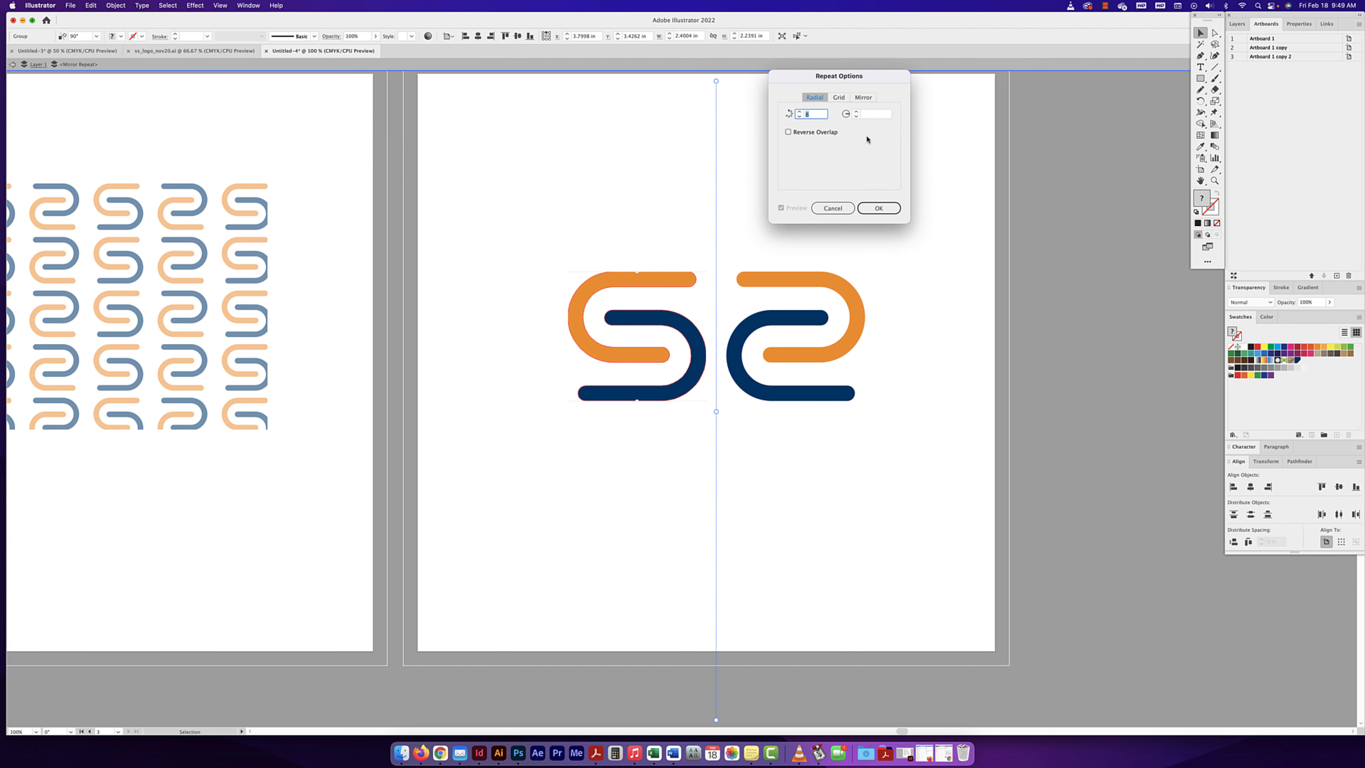
left_click(869, 98)
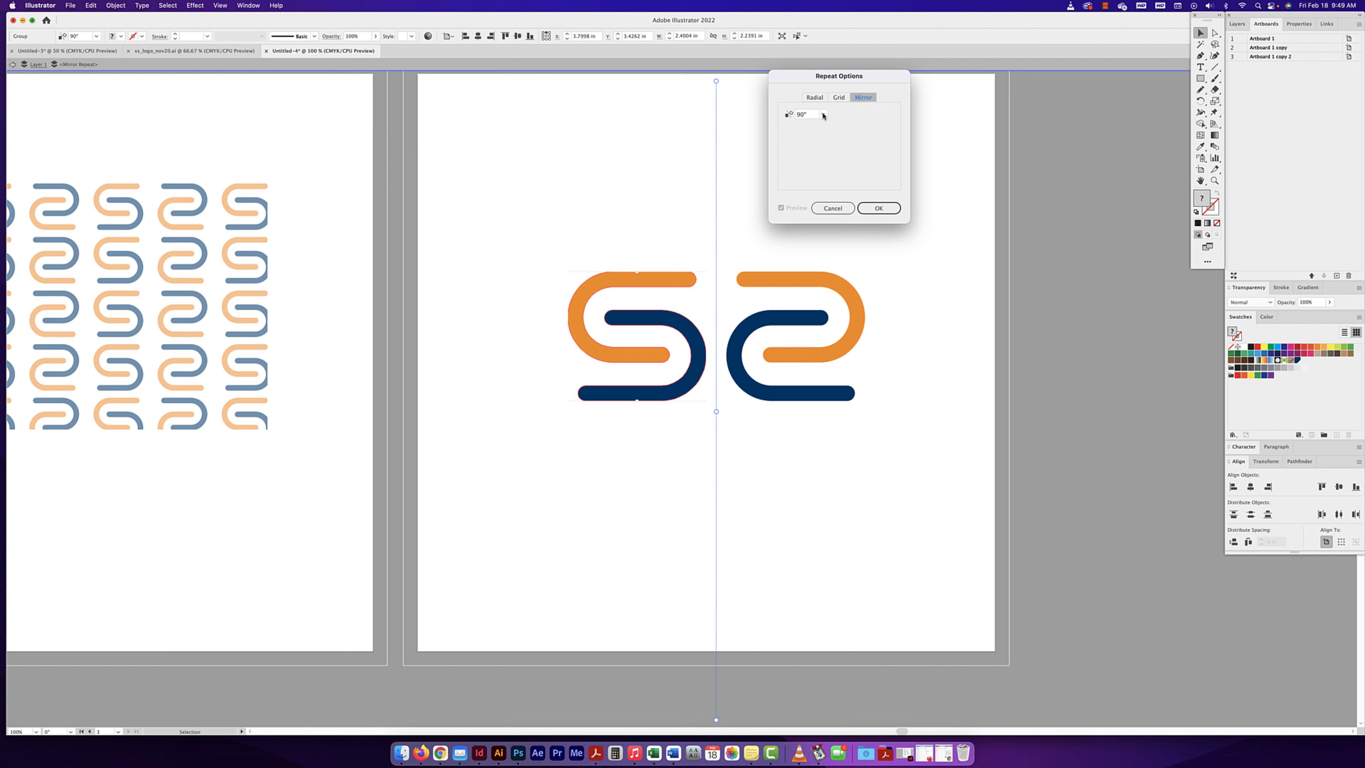
left_click(878, 209)
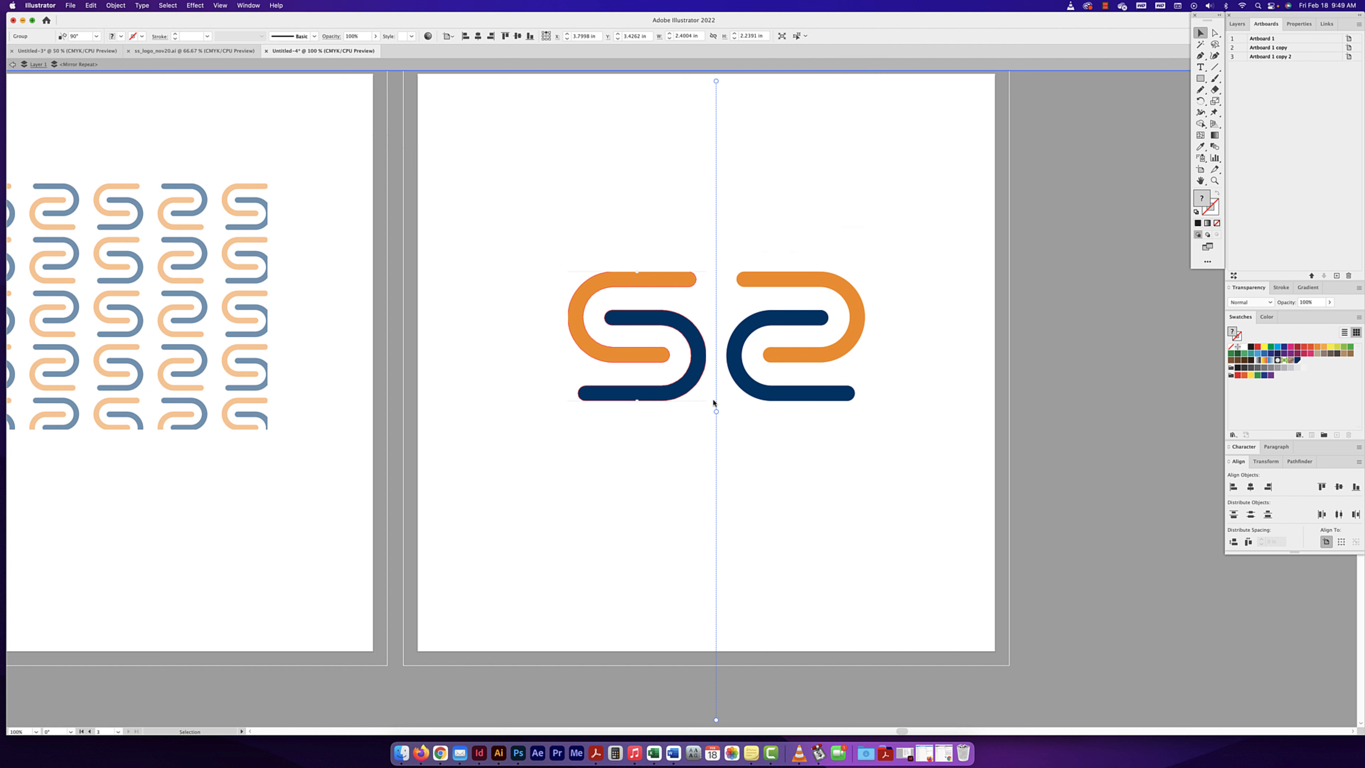
- Shift the mirror axis left so the two logo halves merge, deselect the artwork and show the document's layers
left_click_drag(718, 411, 684, 408)
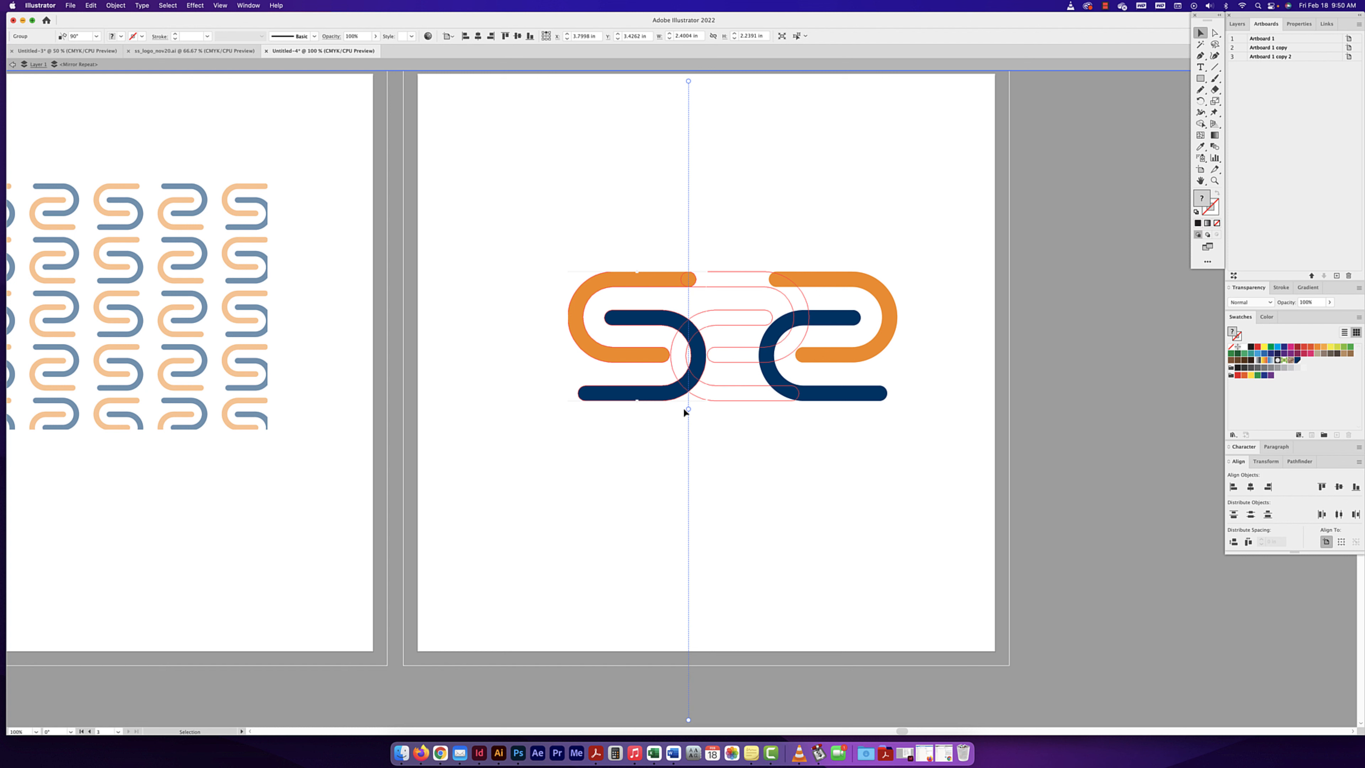
left_click(839, 433)
key("super+minus")
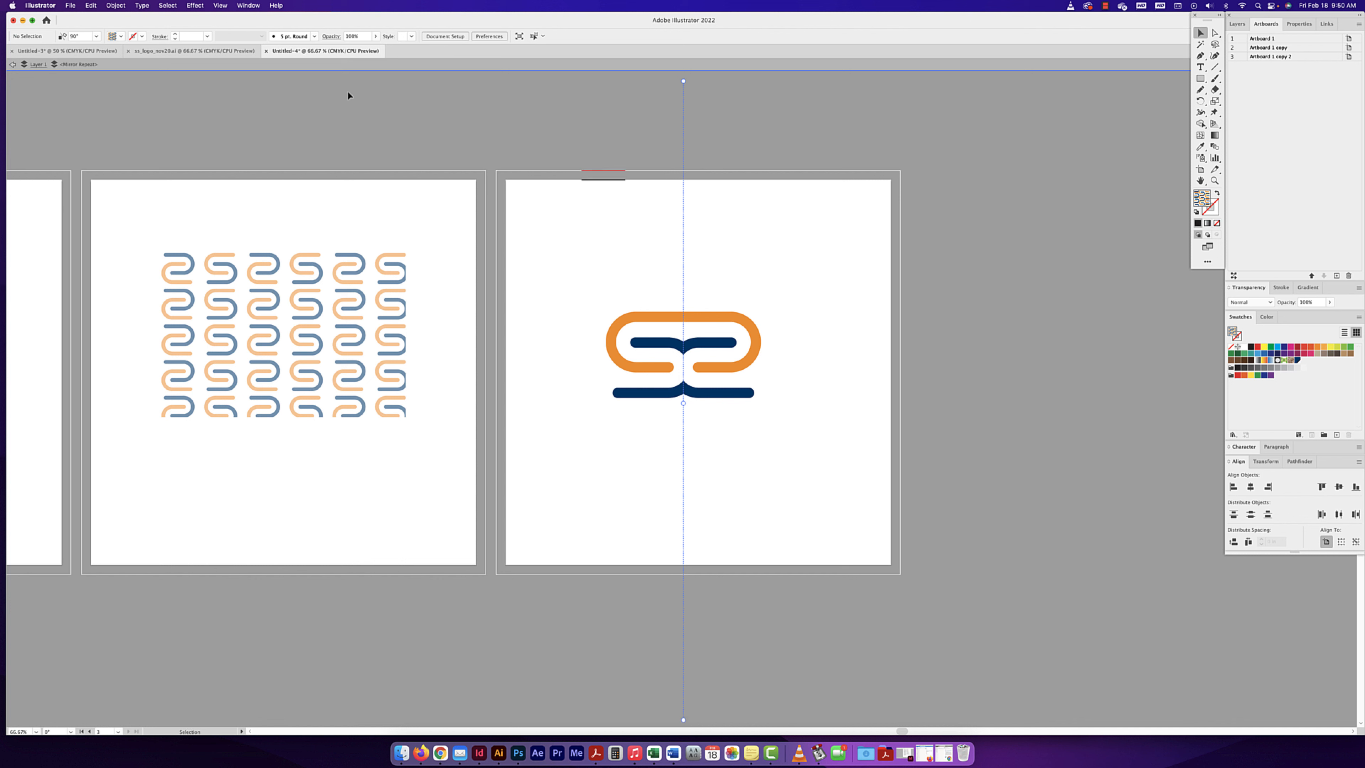
left_click(1236, 24)
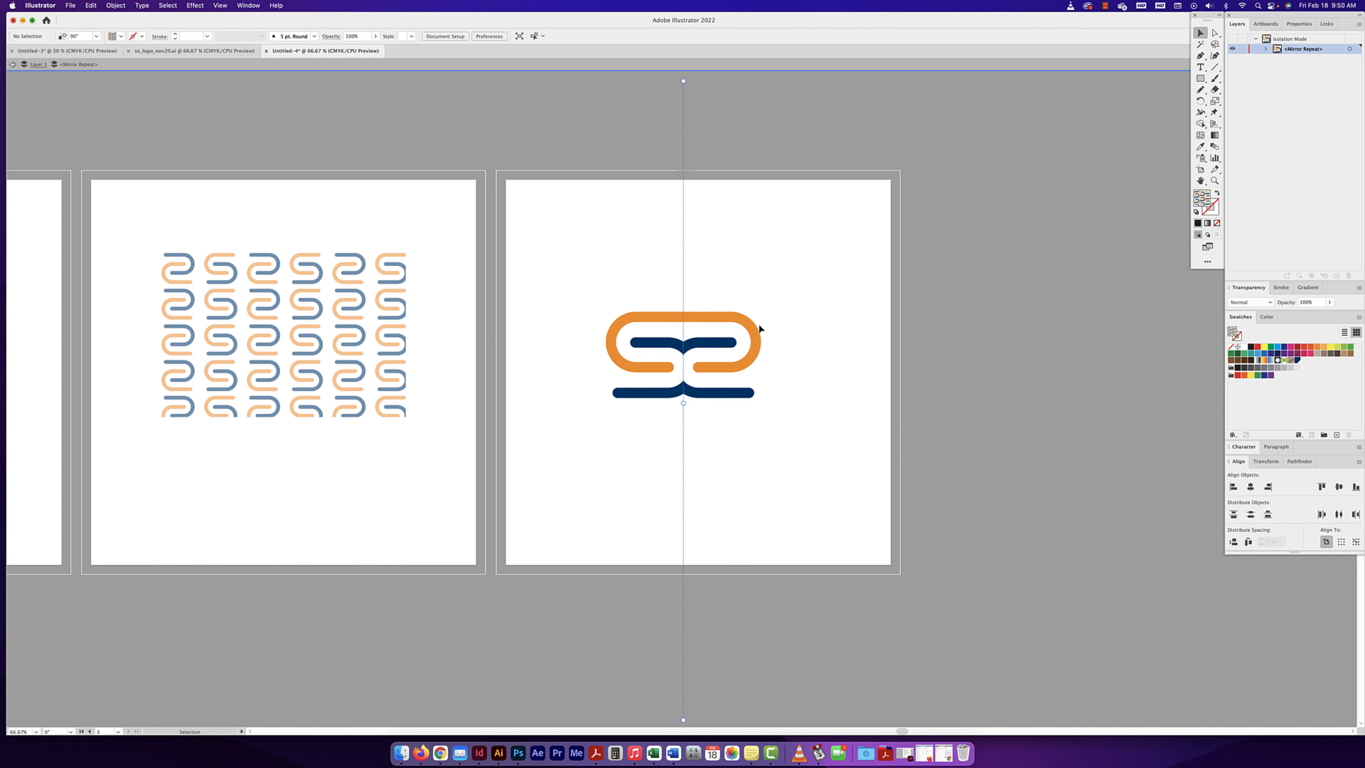
- Exit isolation mode, reopen the mirror repeat to examine its source half, and return to the full document
key("Escape")
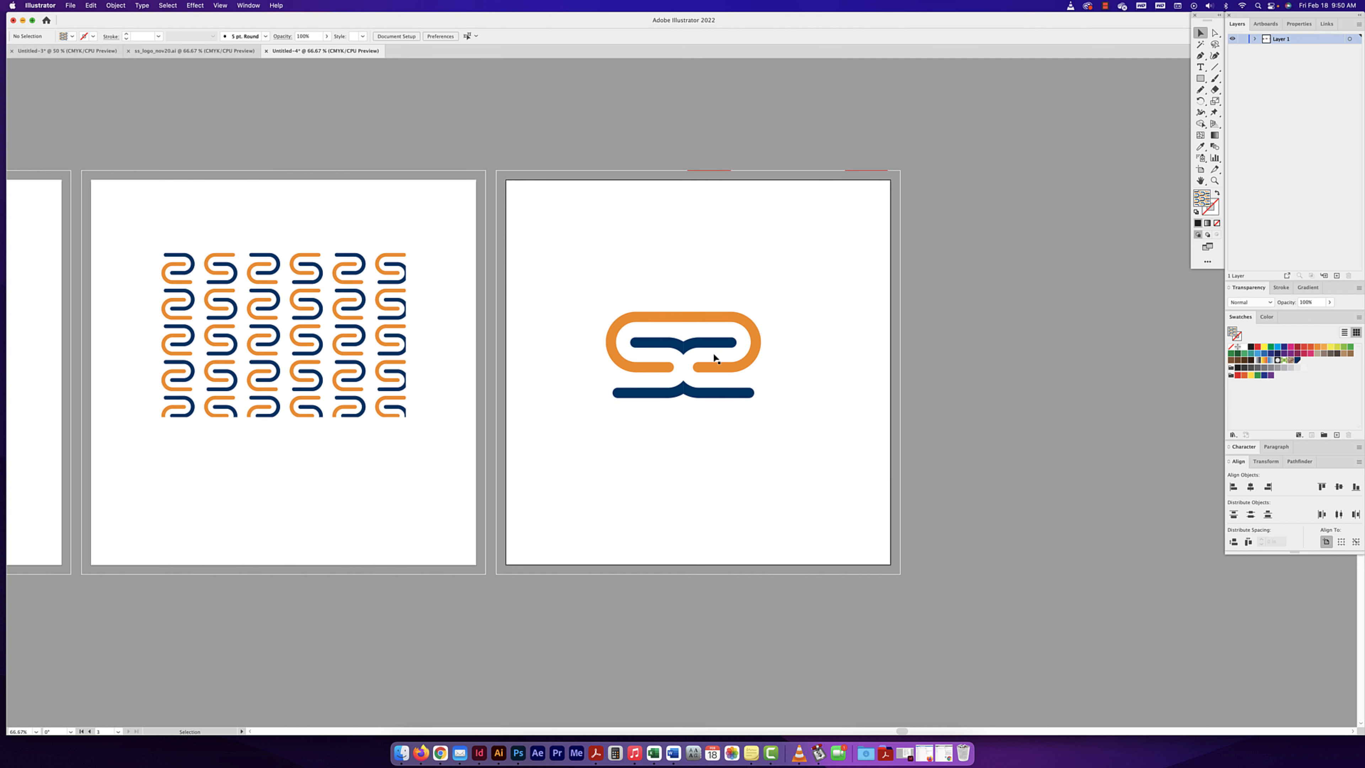
left_click(715, 370)
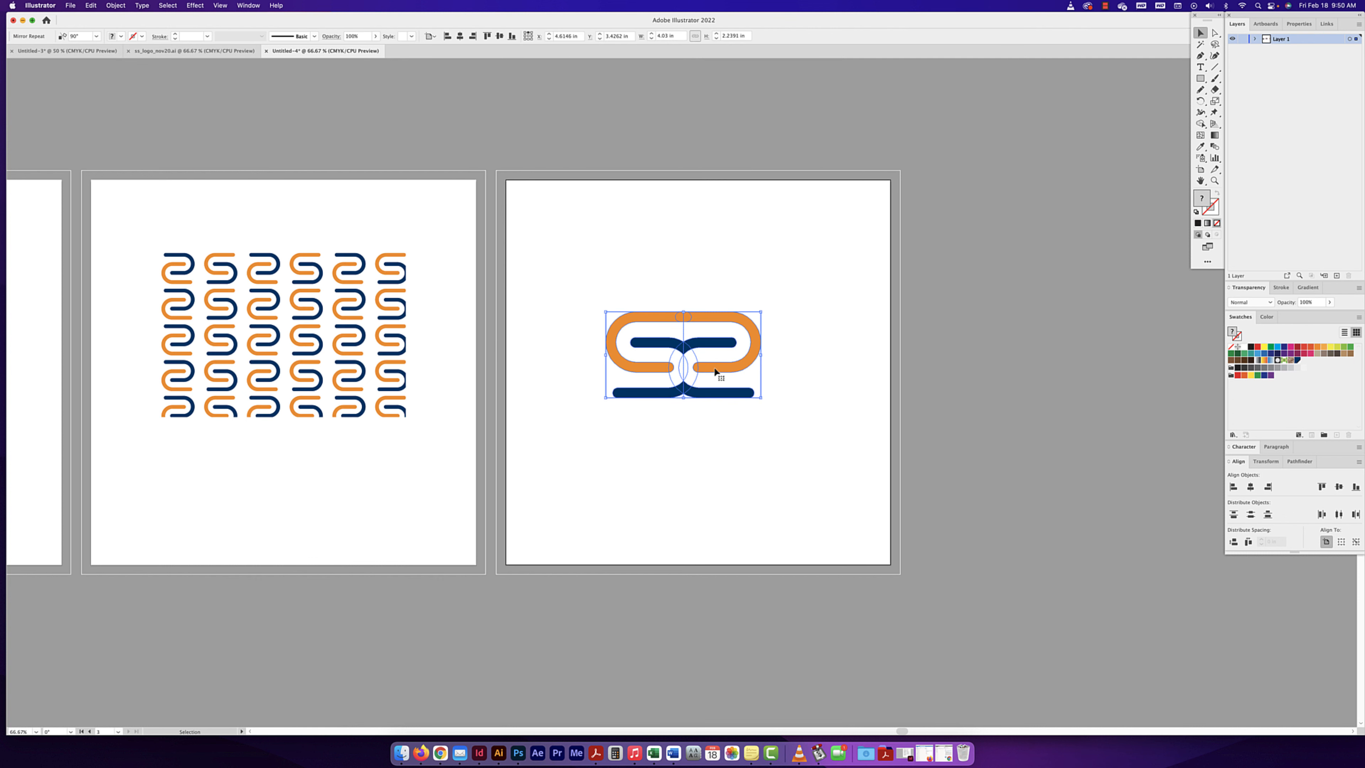
double_click(715, 371)
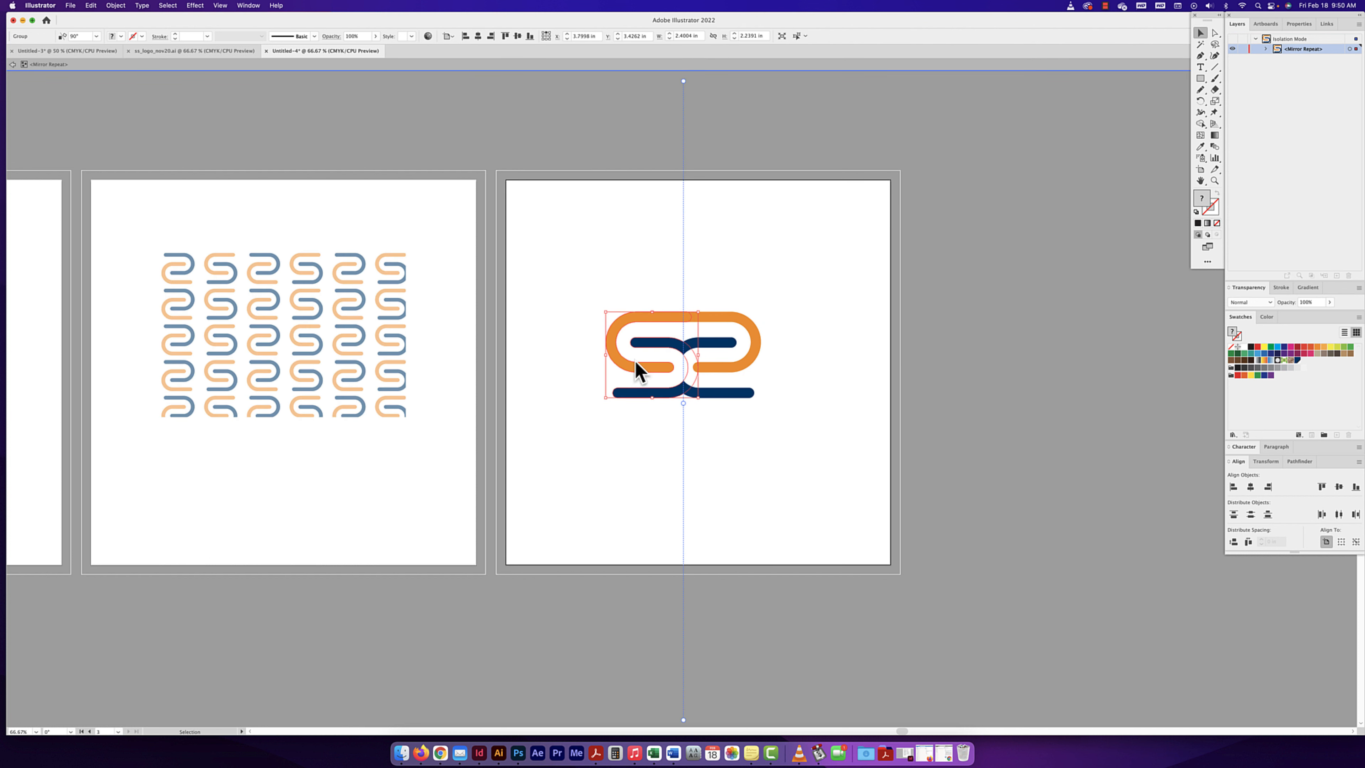
scroll(696, 294, "right", 1)
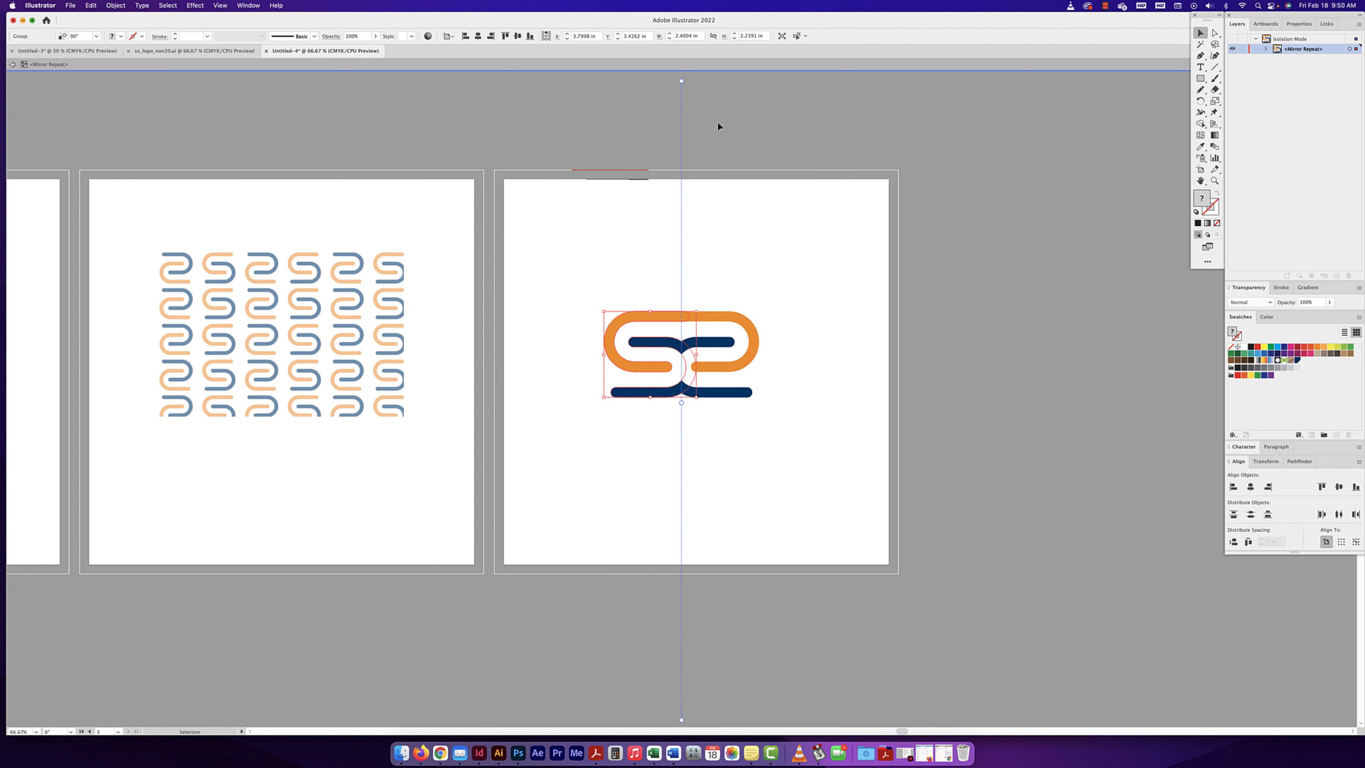
double_click(763, 138)
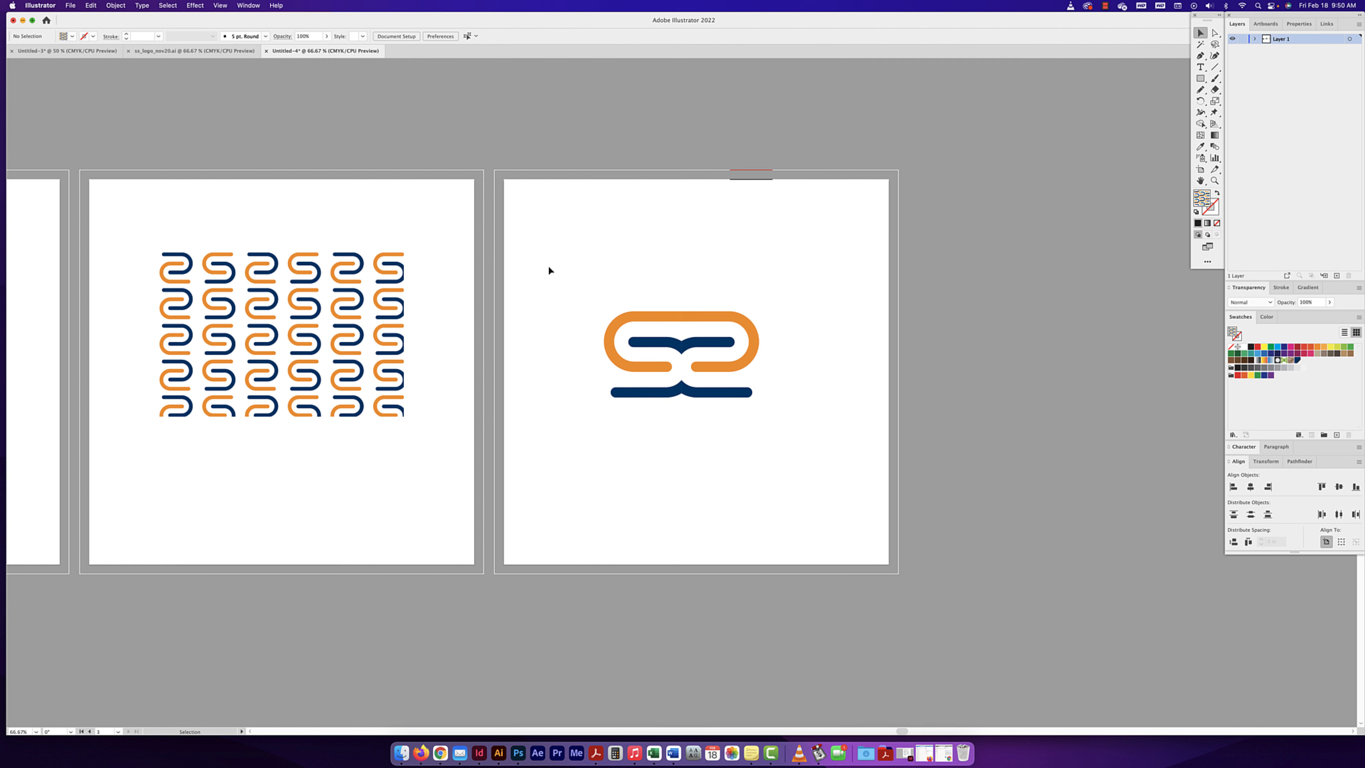
- Select the grid repeat and the radial repeat in turn to compare their on-artwork controls
scroll(694, 283, "left", 10)
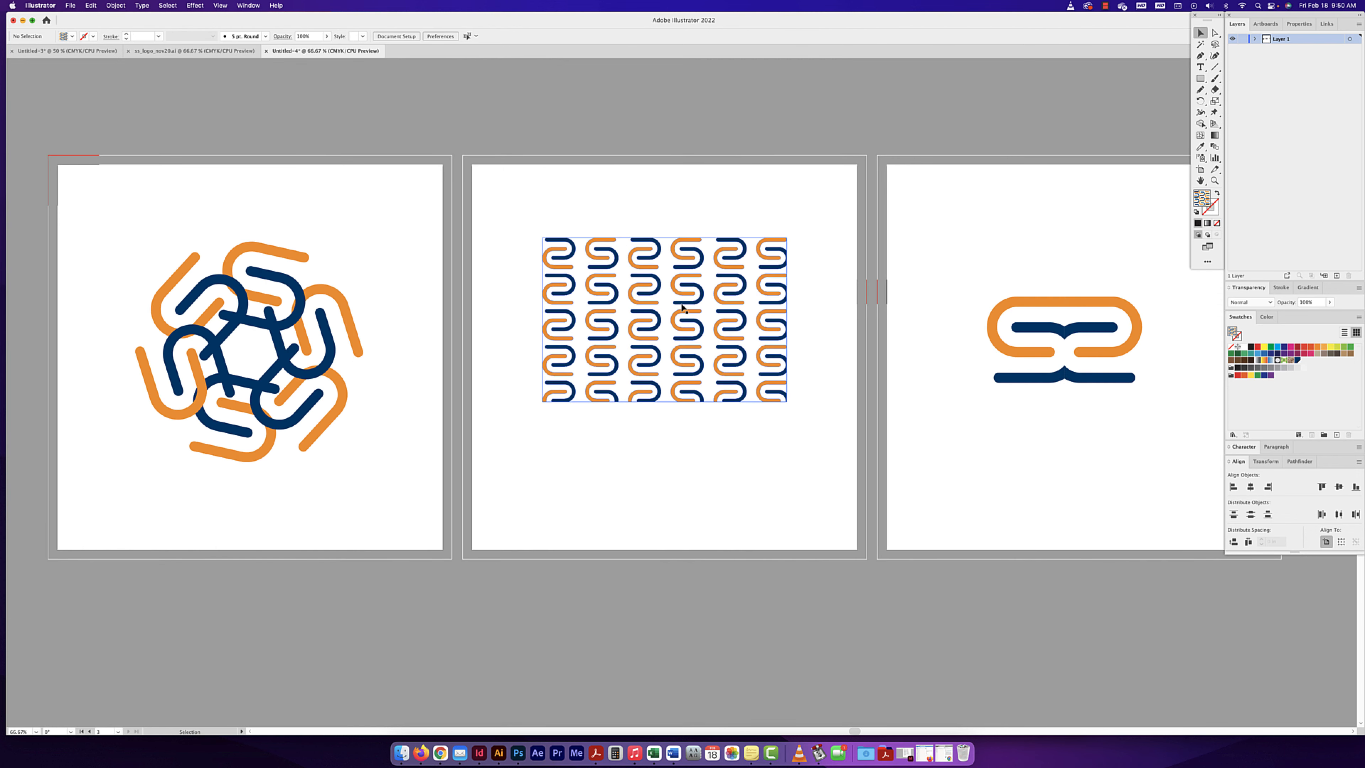
left_click(681, 306)
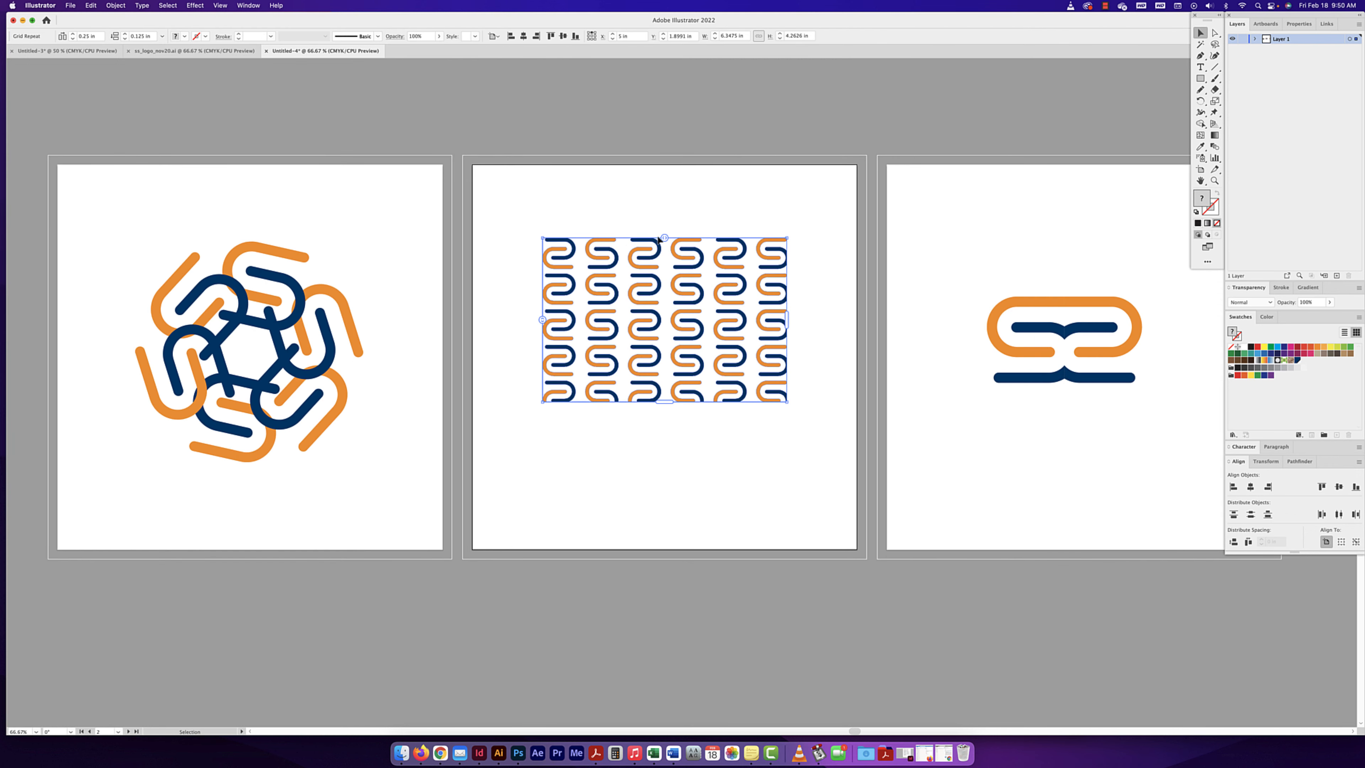
left_click(278, 325)
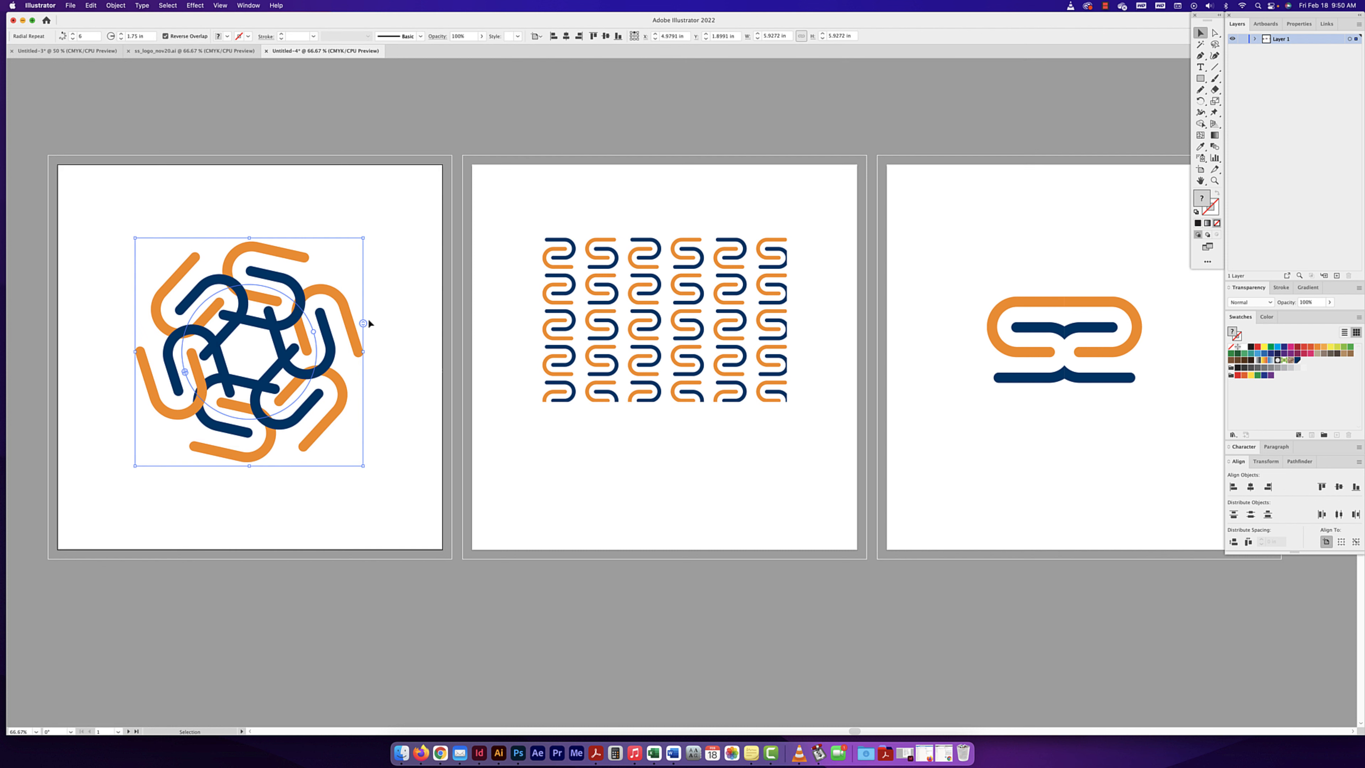
left_click_drag(411, 388, 636, 318)
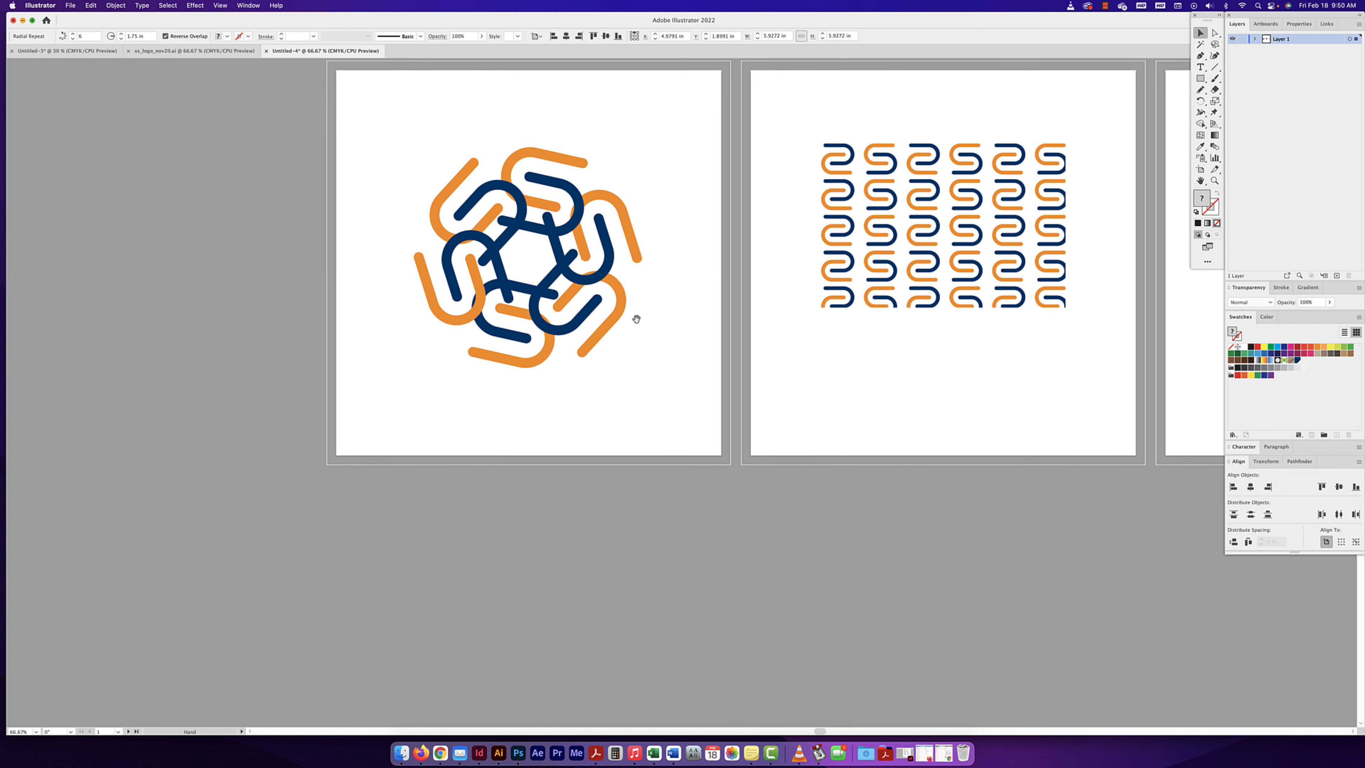
left_click(981, 205)
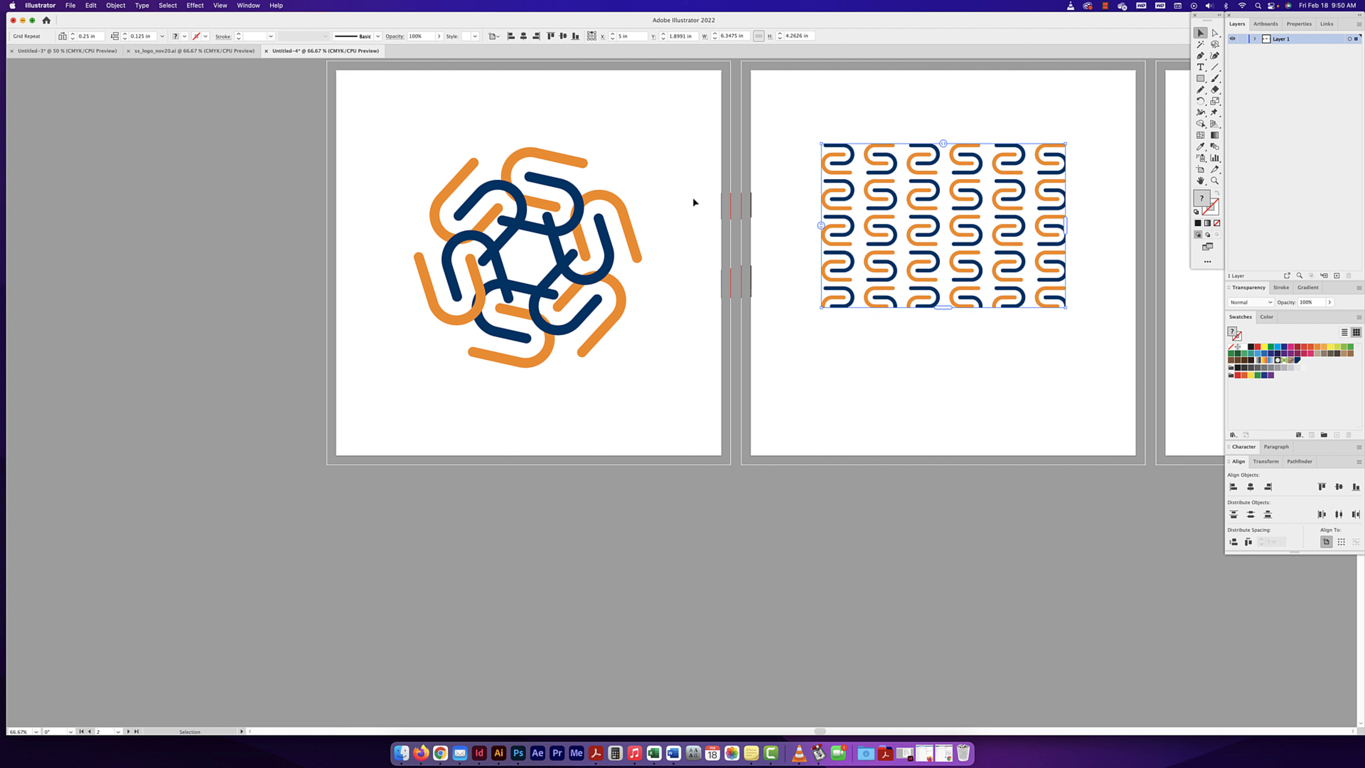
- Release the radial repeat back to a single S mark, and undo the release
left_click(620, 228)
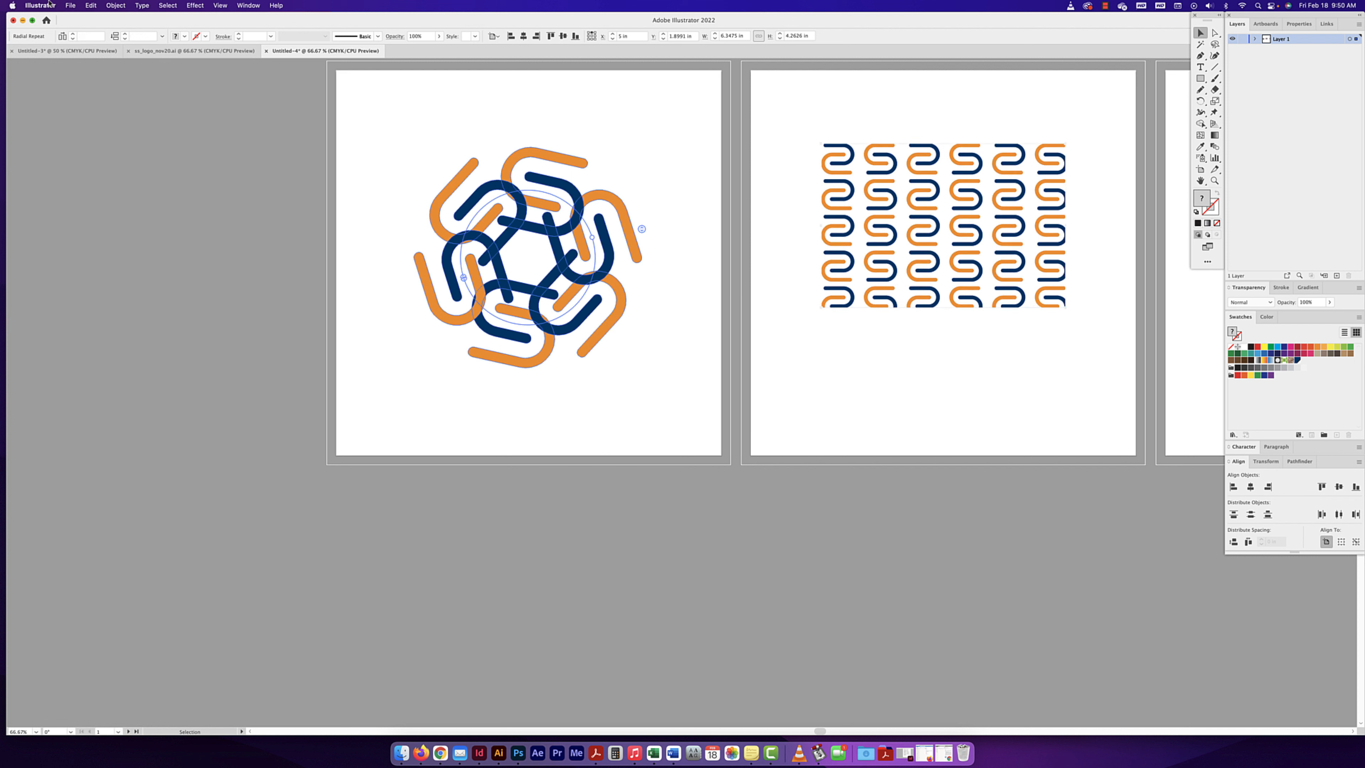
left_click(116, 6)
mouse_move(172, 275)
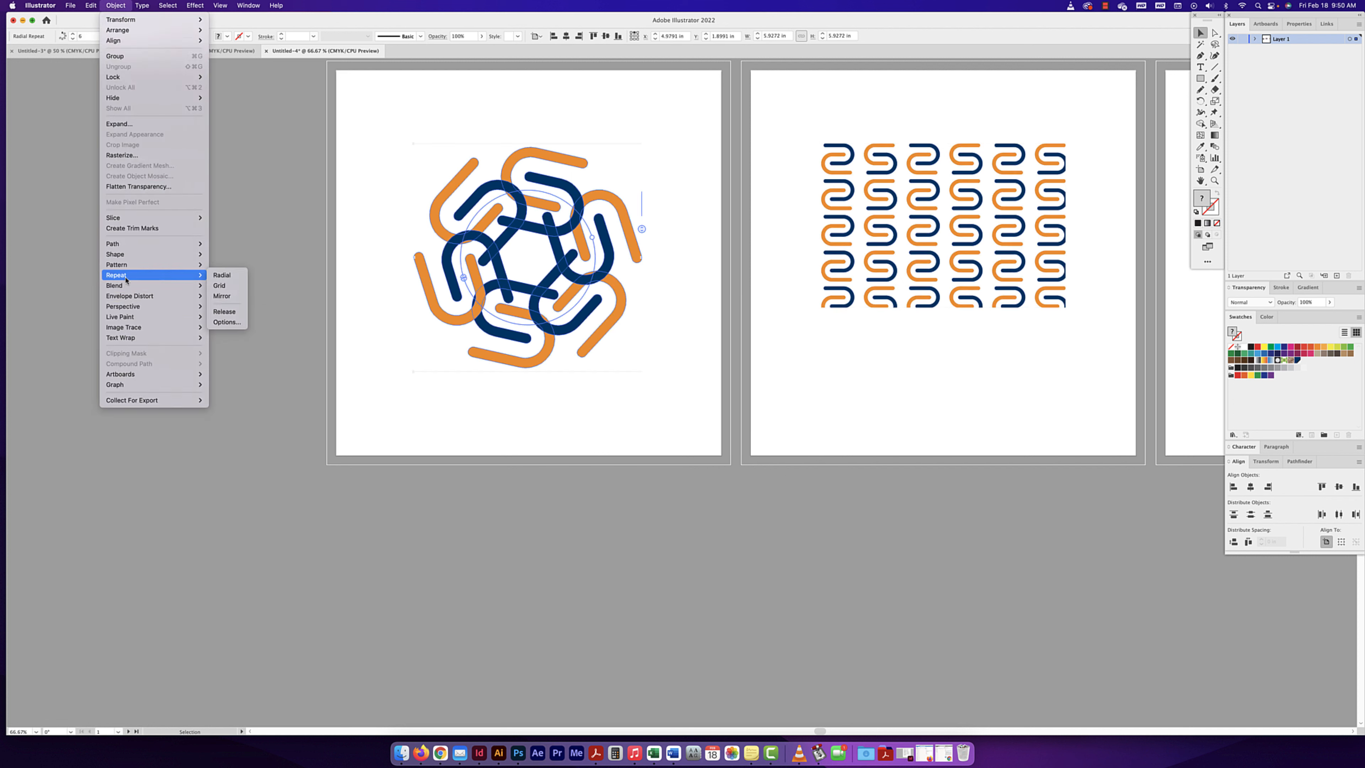
left_click(231, 310)
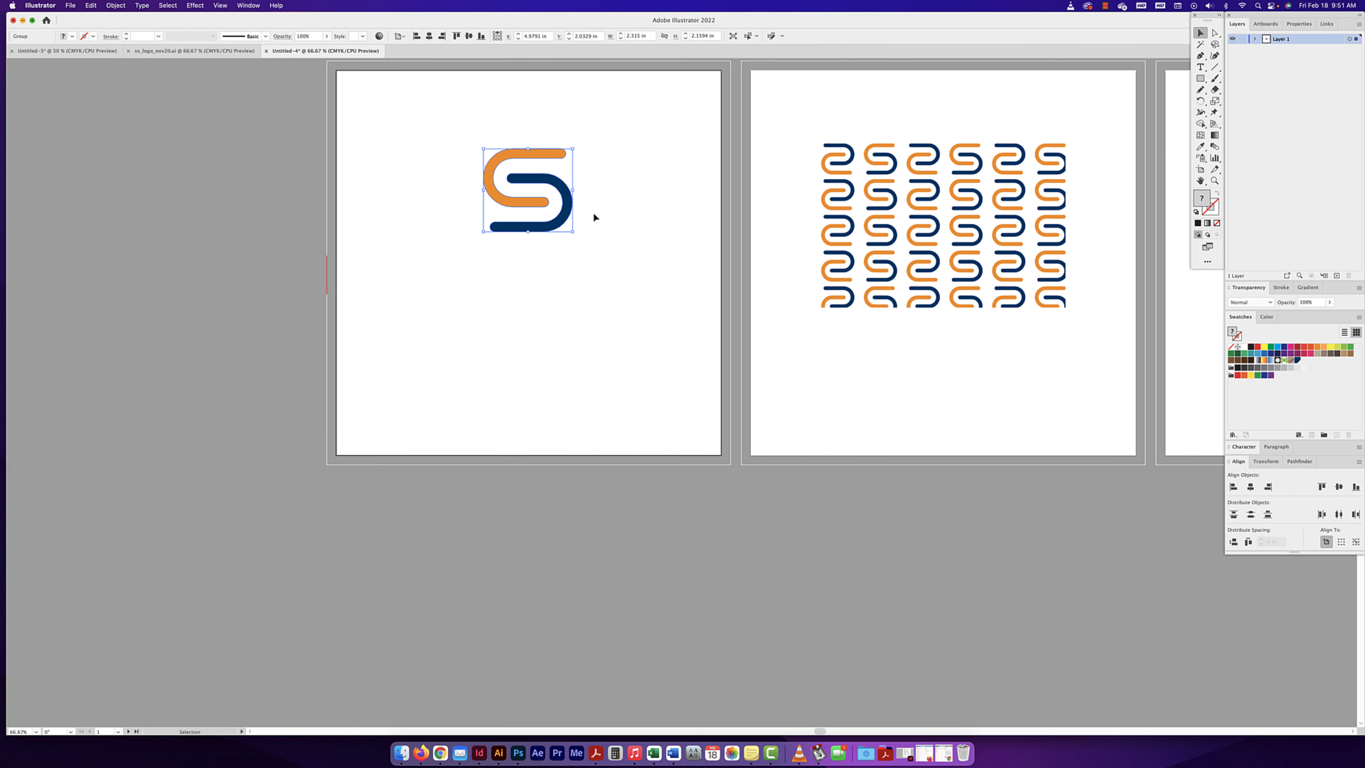
key("super+z")
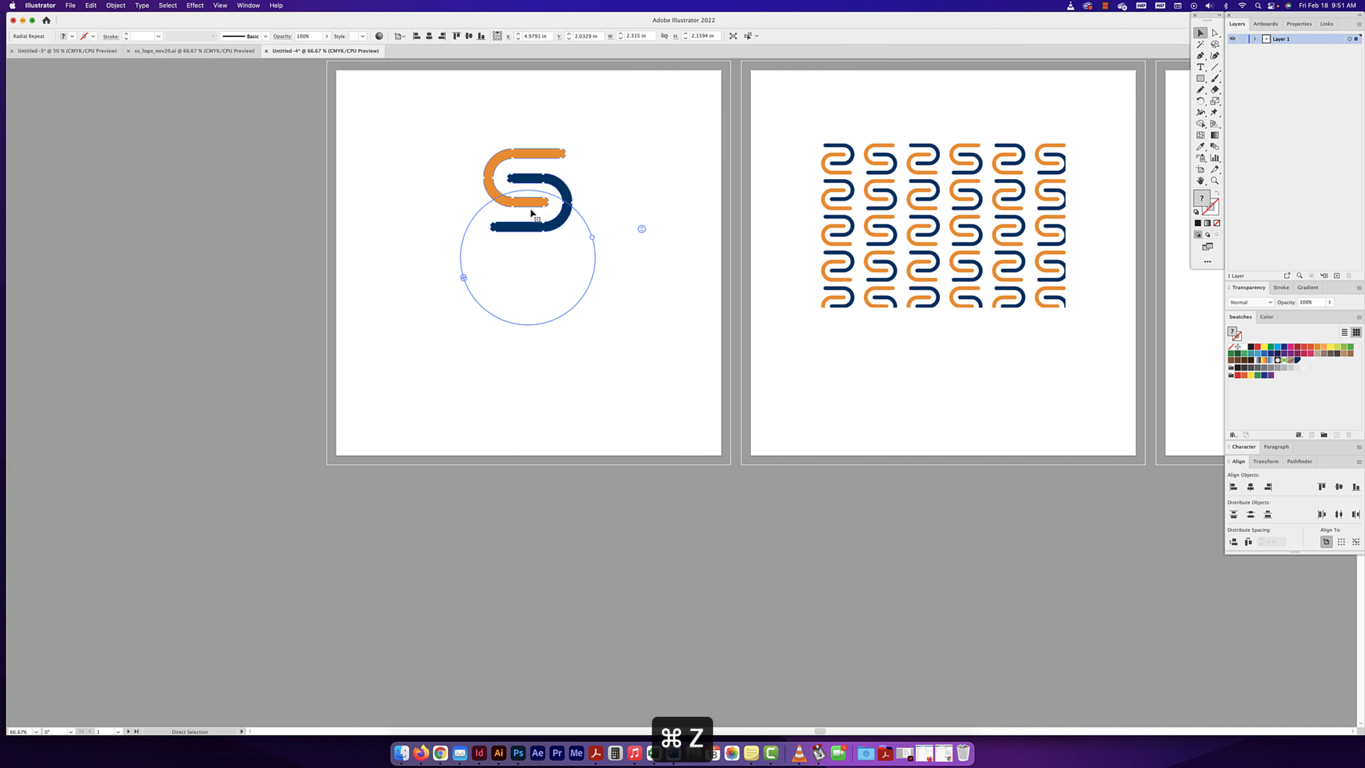
scroll(829, 417, "right", 5)
scroll(829, 417, "up", 1)
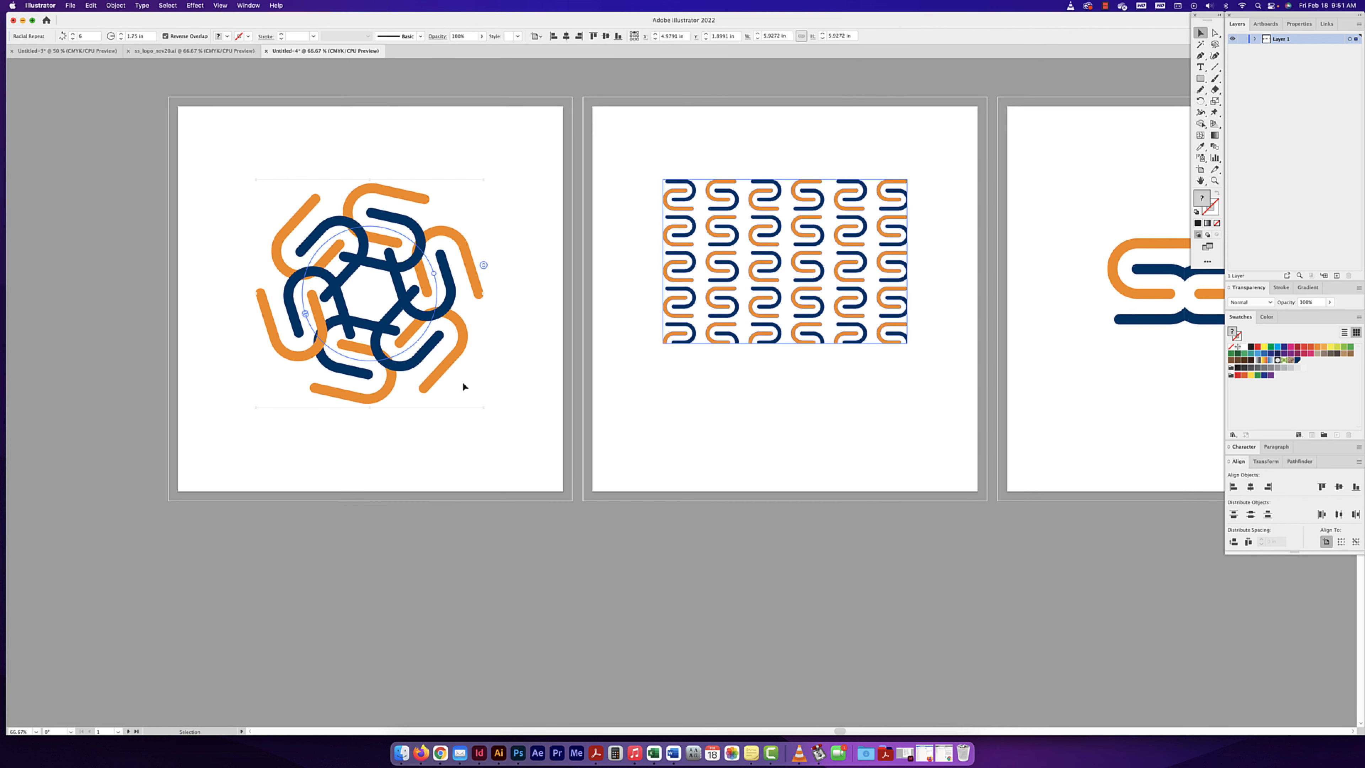
- Duplicate the radial repeat straight down onto the empty canvas below the first artboard
left_click(892, 263)
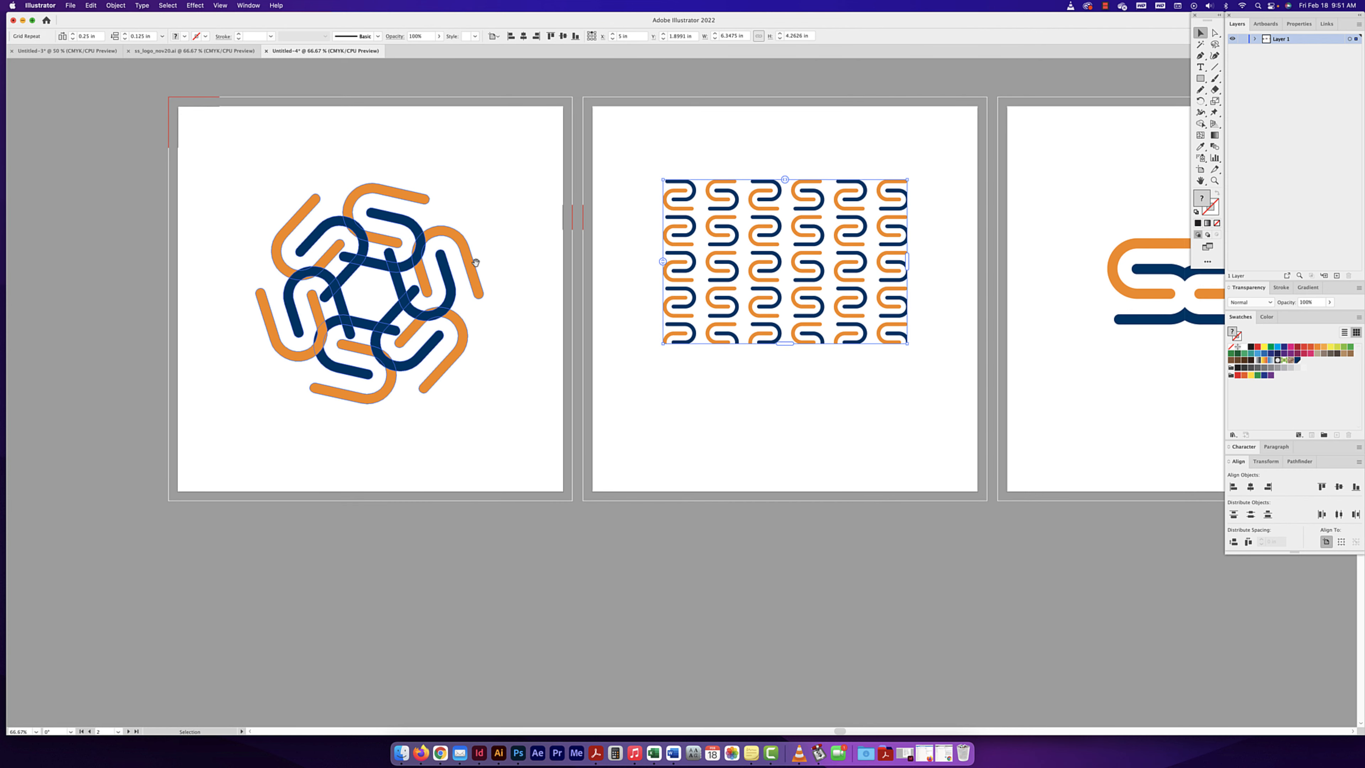
scroll(475, 262, "down", 4)
scroll(475, 262, "left", 6)
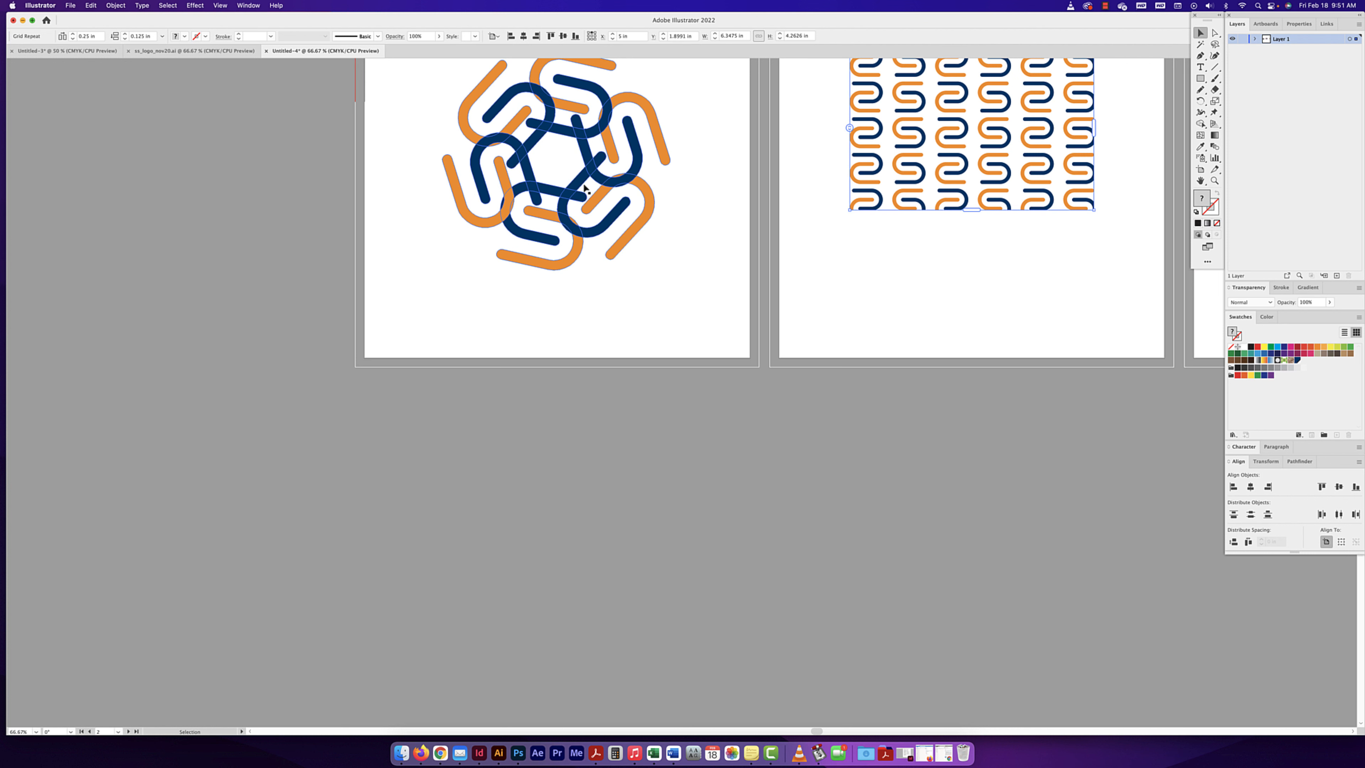
left_click_drag(584, 188, 567, 491)
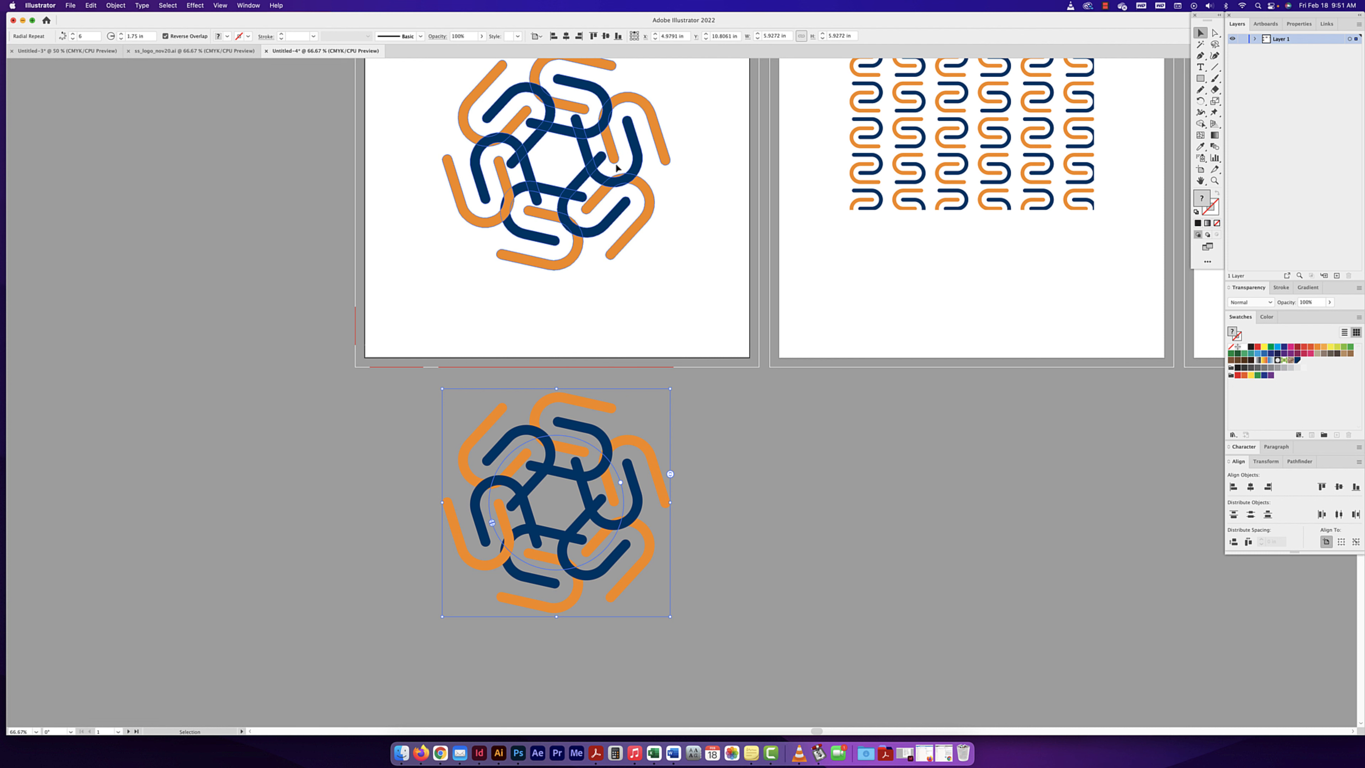
- Expand the duplicated radial repeat with the Object and Fill options enabled
left_click(114, 6)
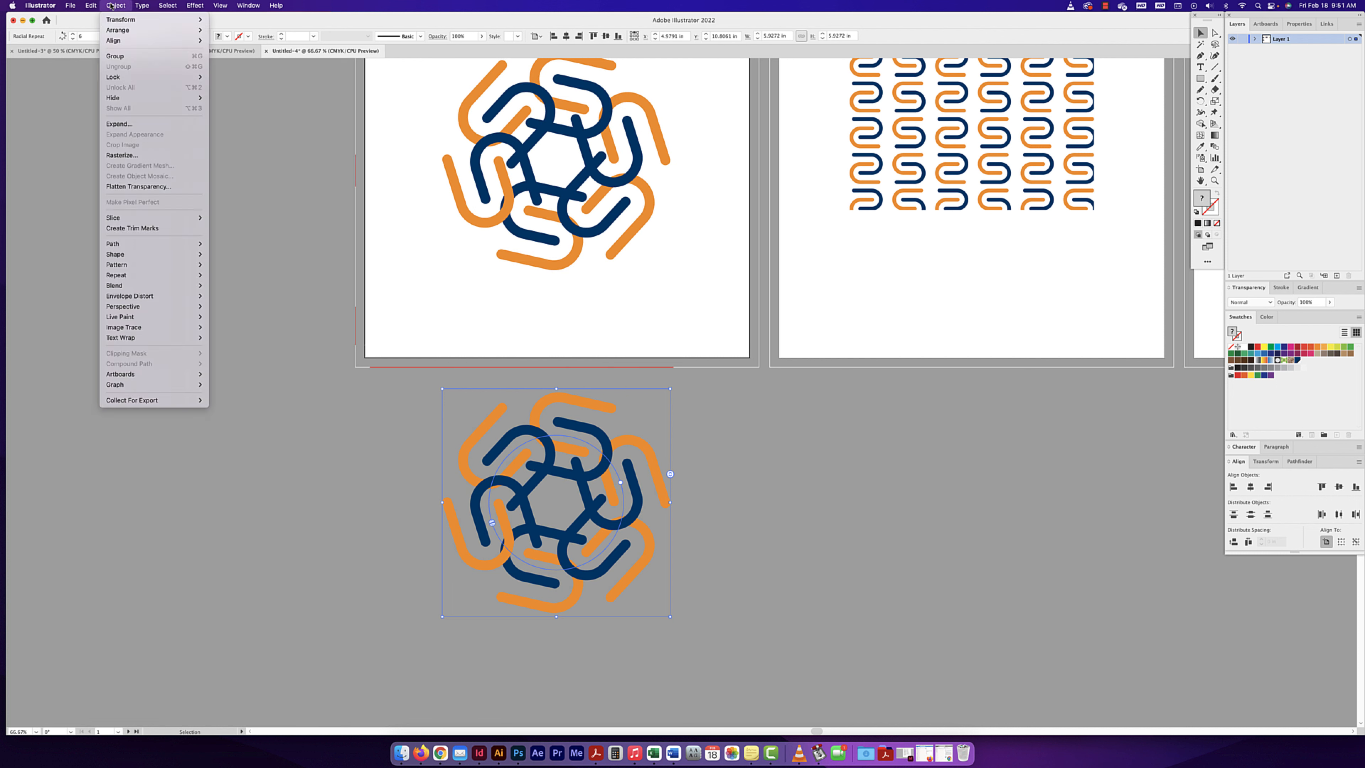
left_click(124, 124)
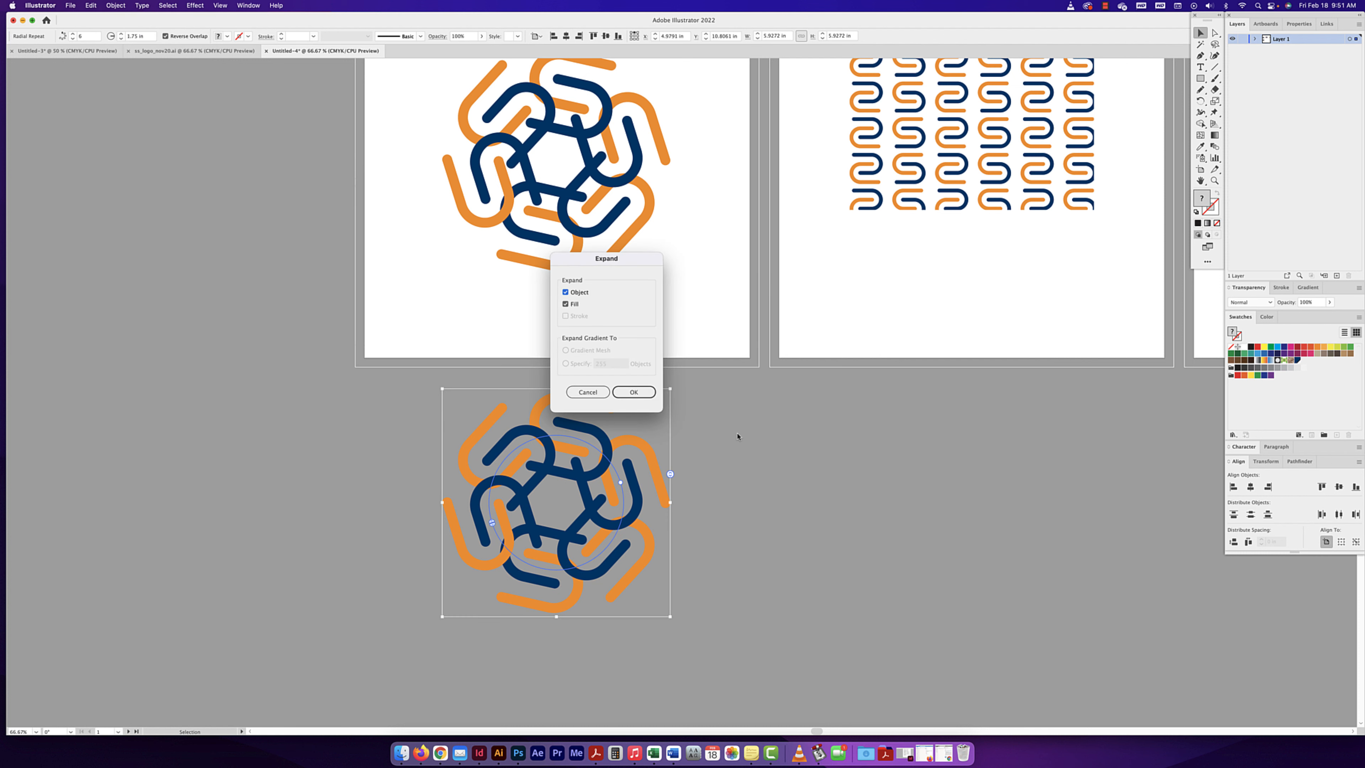
left_click(633, 392)
left_click(795, 512)
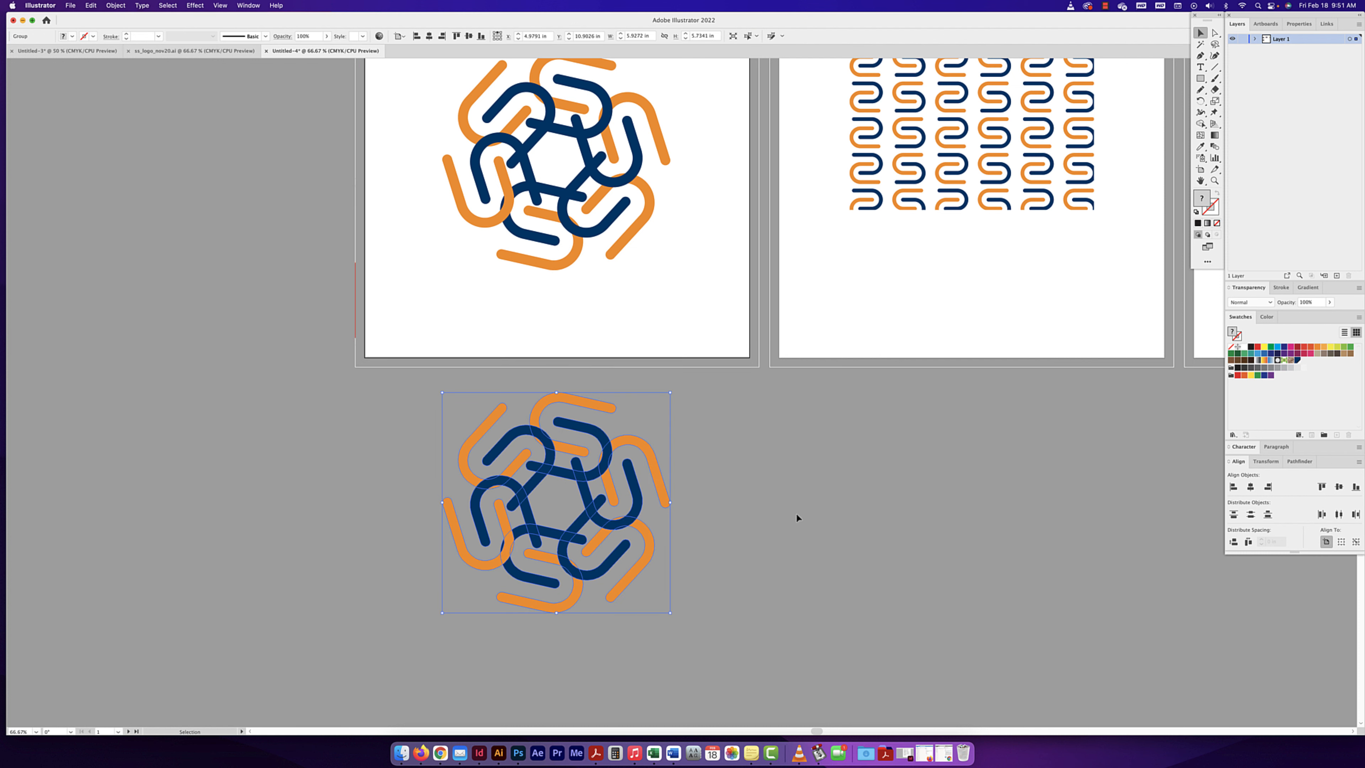
- Try uniting the expanded copy's overlapping shapes with Pathfinder, undo the merge and deselect the artwork
left_click(608, 478)
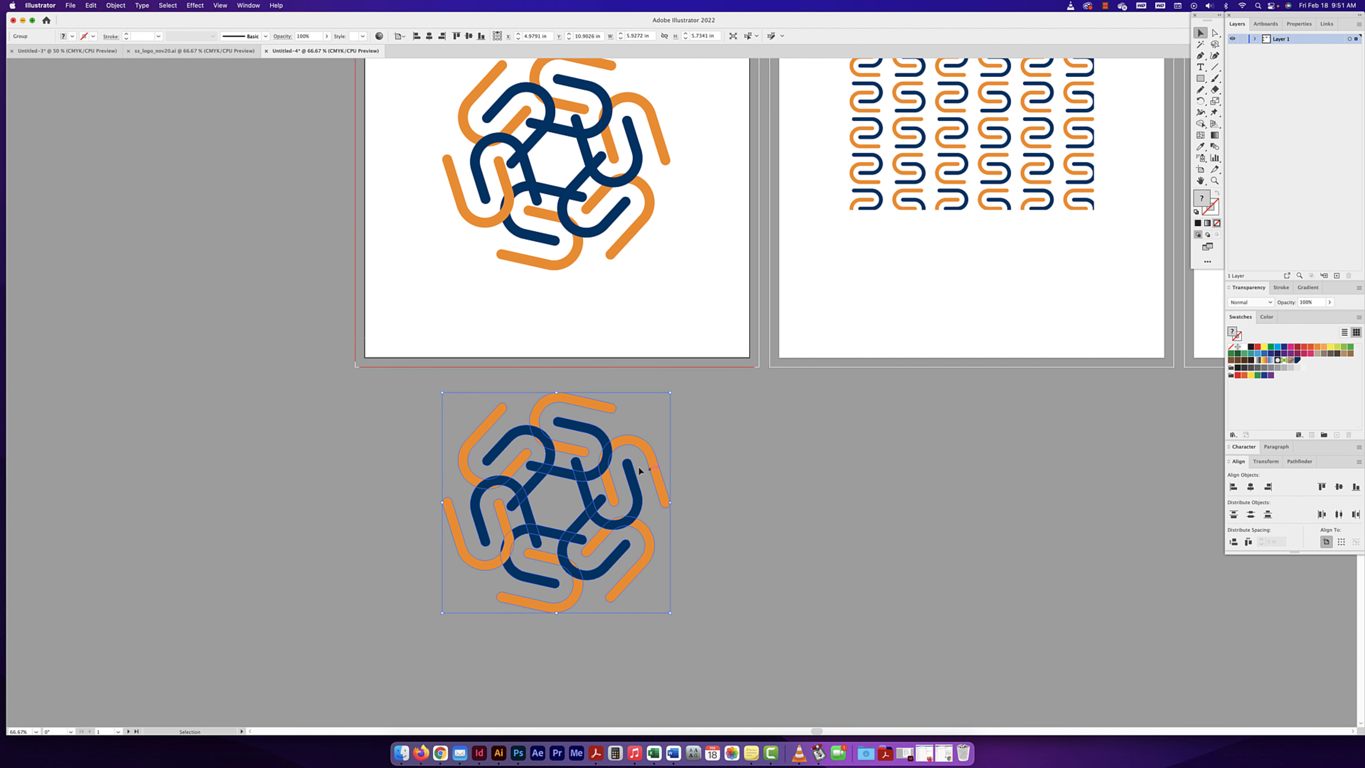
left_click(1299, 461)
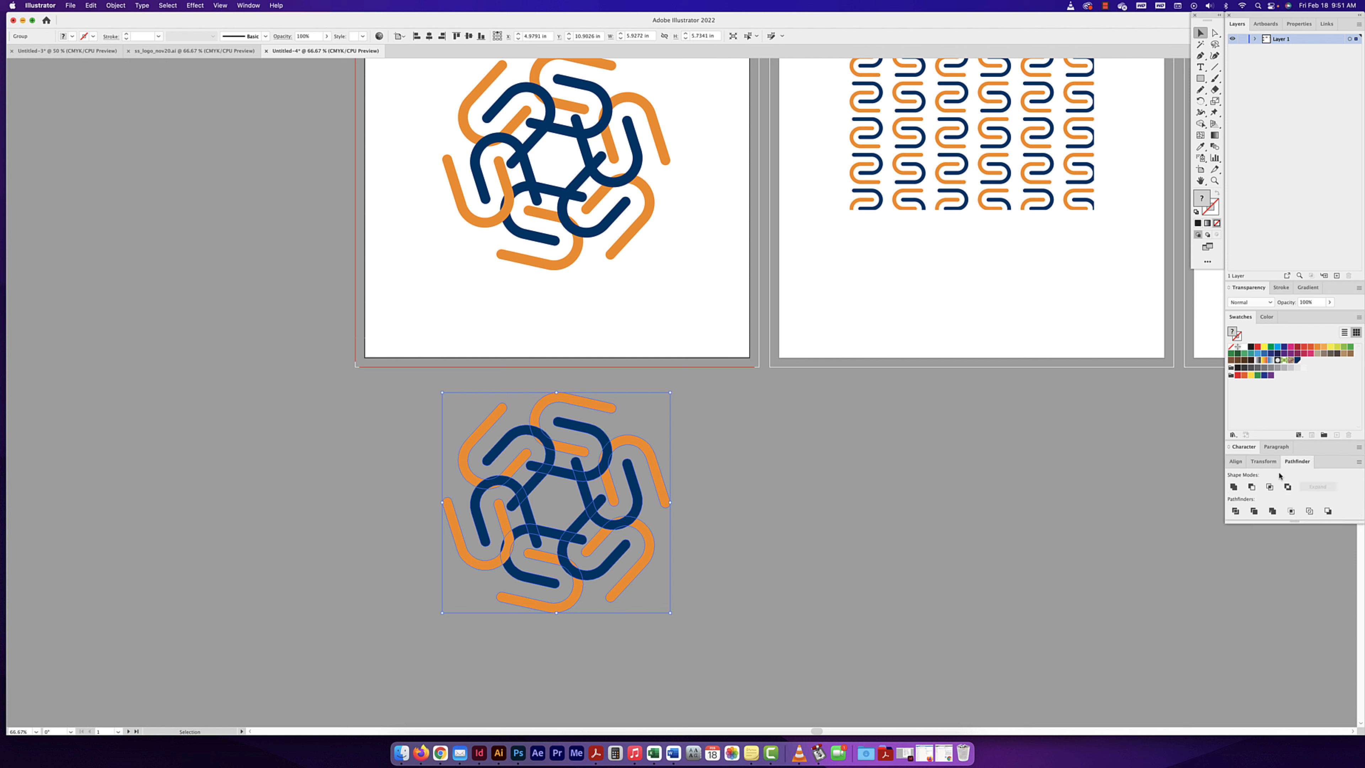
left_click(1235, 511)
left_click(1233, 486)
key("super+z")
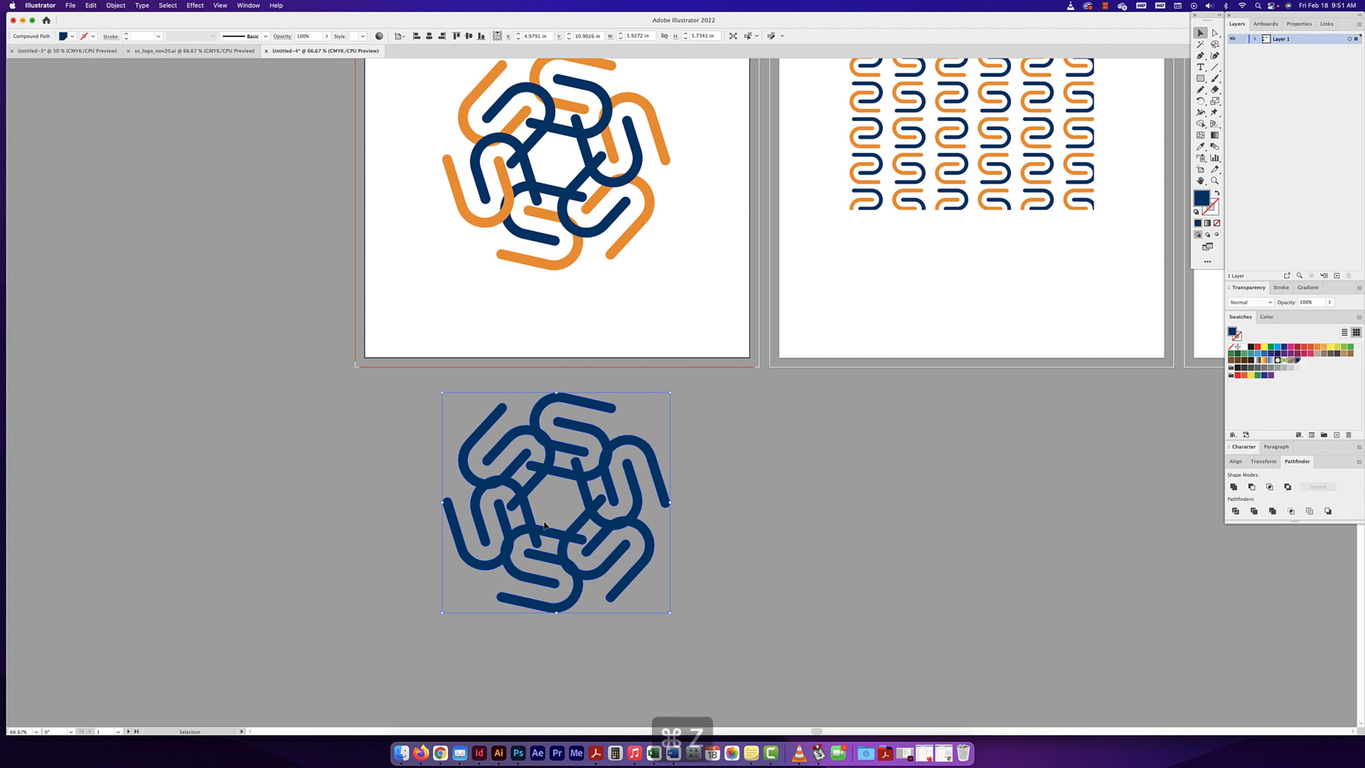
left_click(722, 474)
scroll(661, 478, "left", 1)
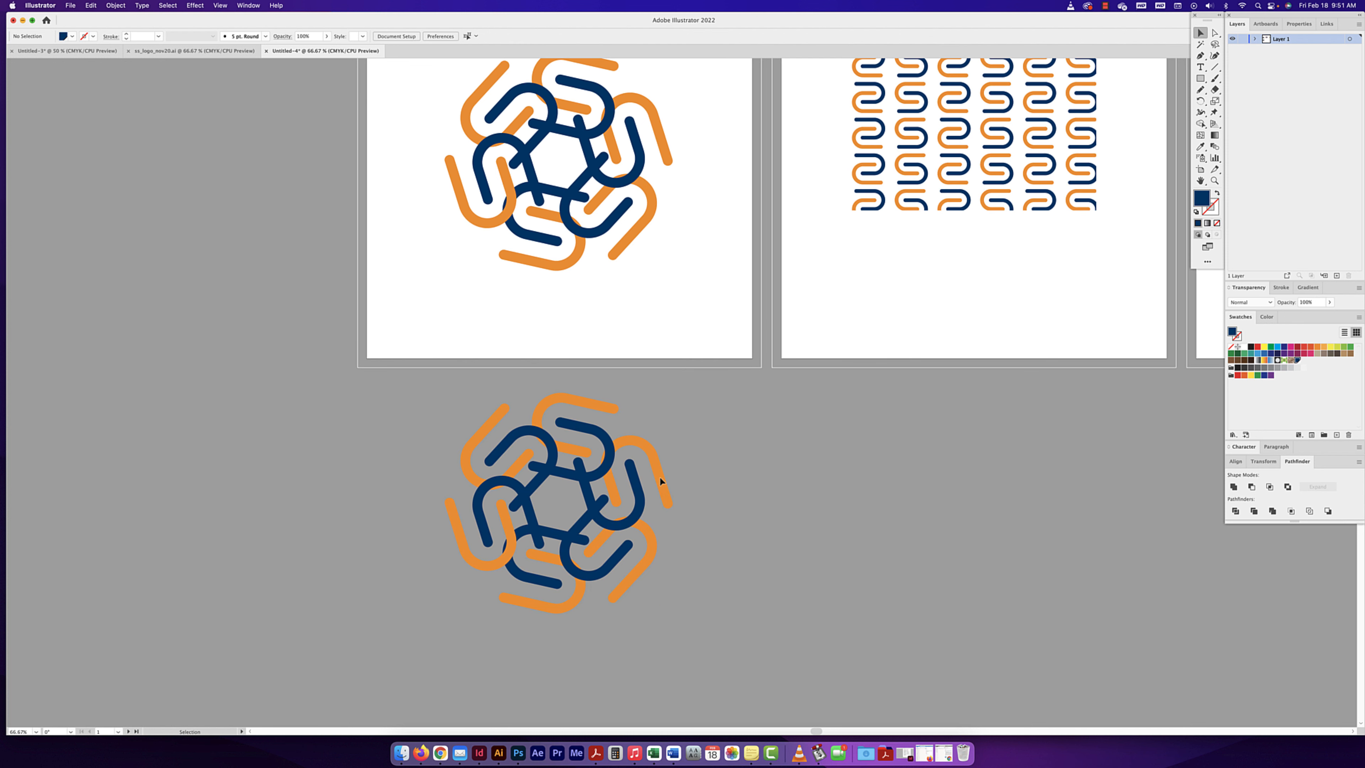
- Select the expanded copy to examine its individual paths and compare it with the live repeats
scroll(660, 479, "left", 1)
left_click(663, 479)
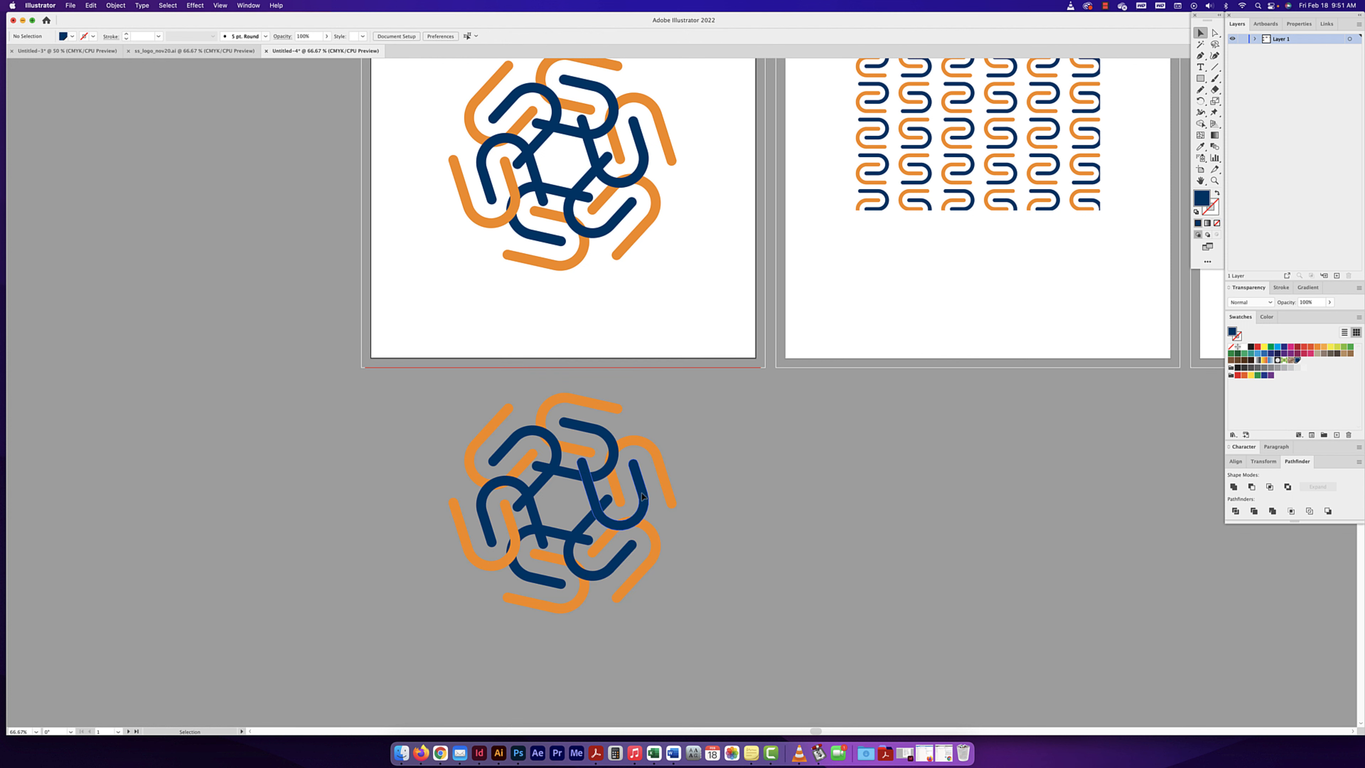
key("space")
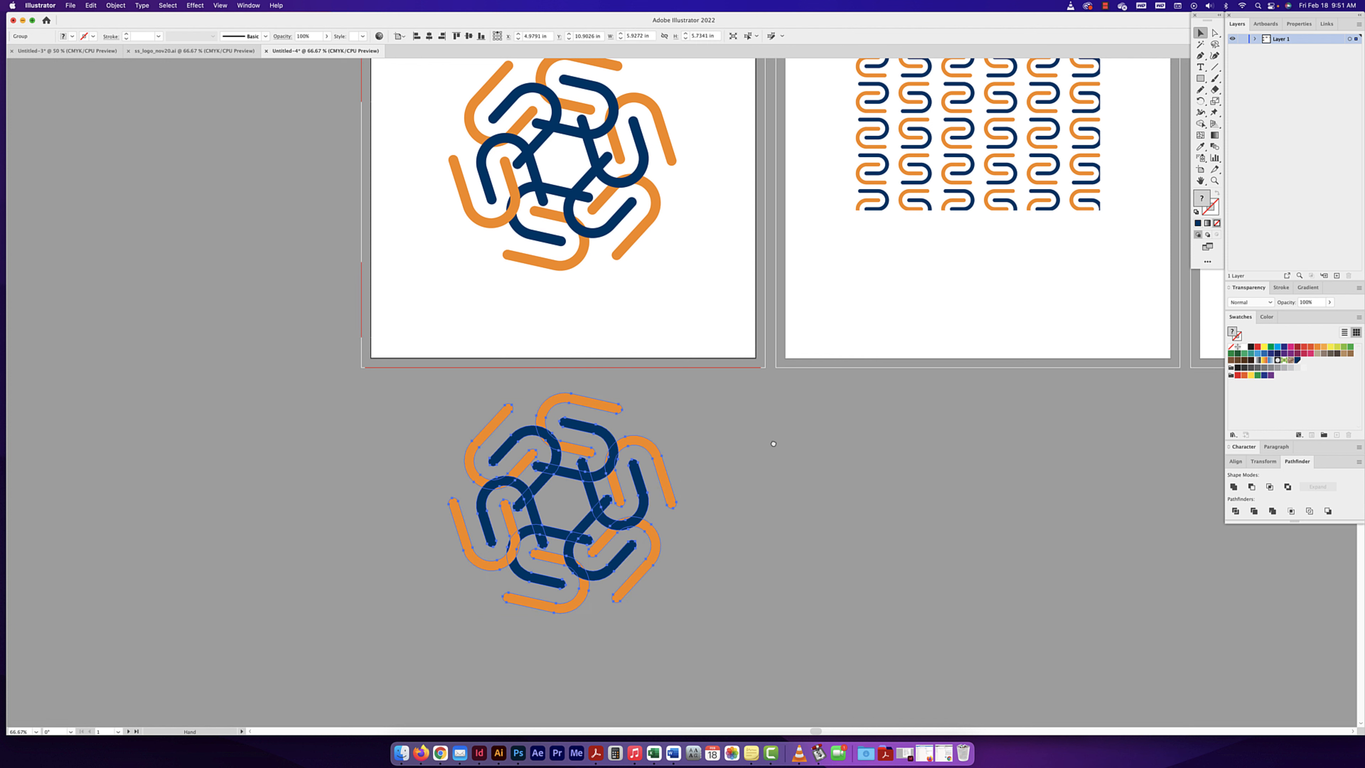
left_click_drag(964, 336, 683, 423)
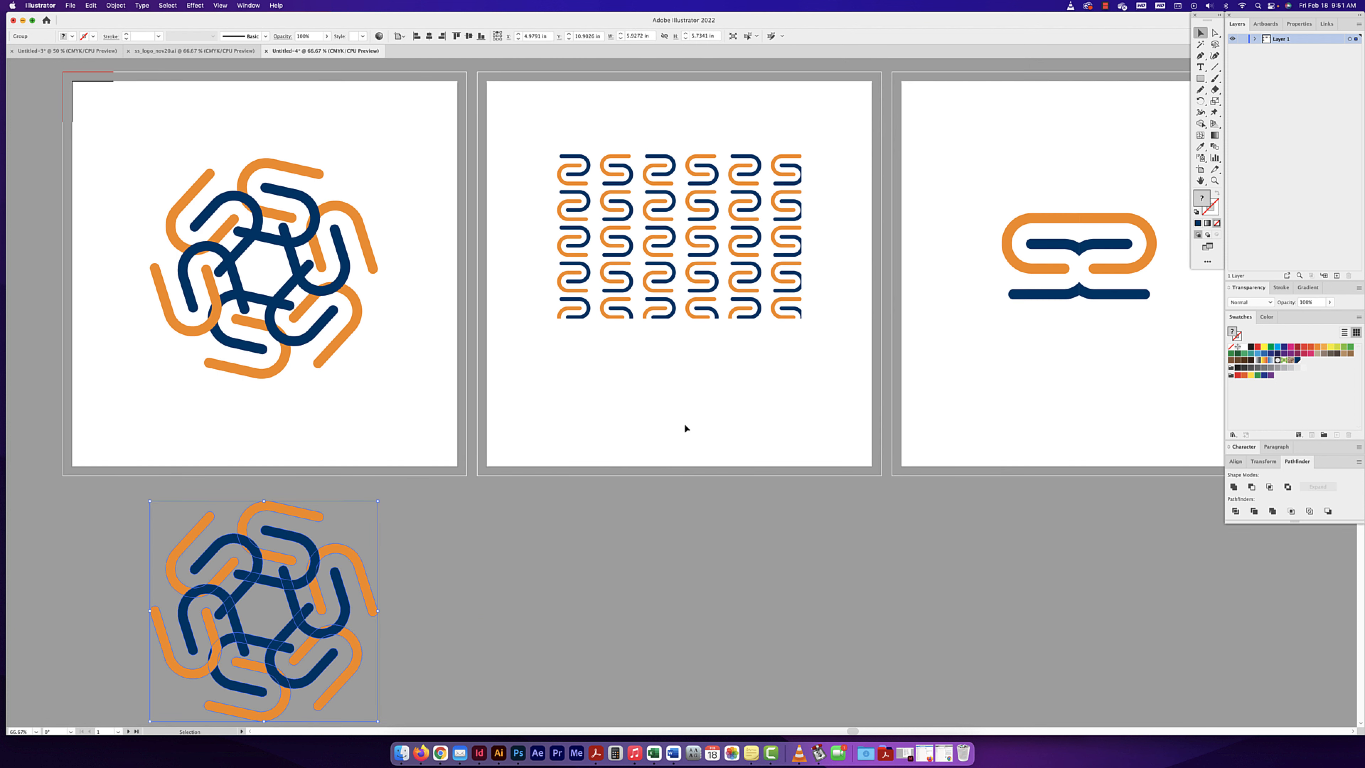
- Try a magenta fill on the source S mark inside the grid repeat, undo it and exit isolation mode
left_click(589, 167)
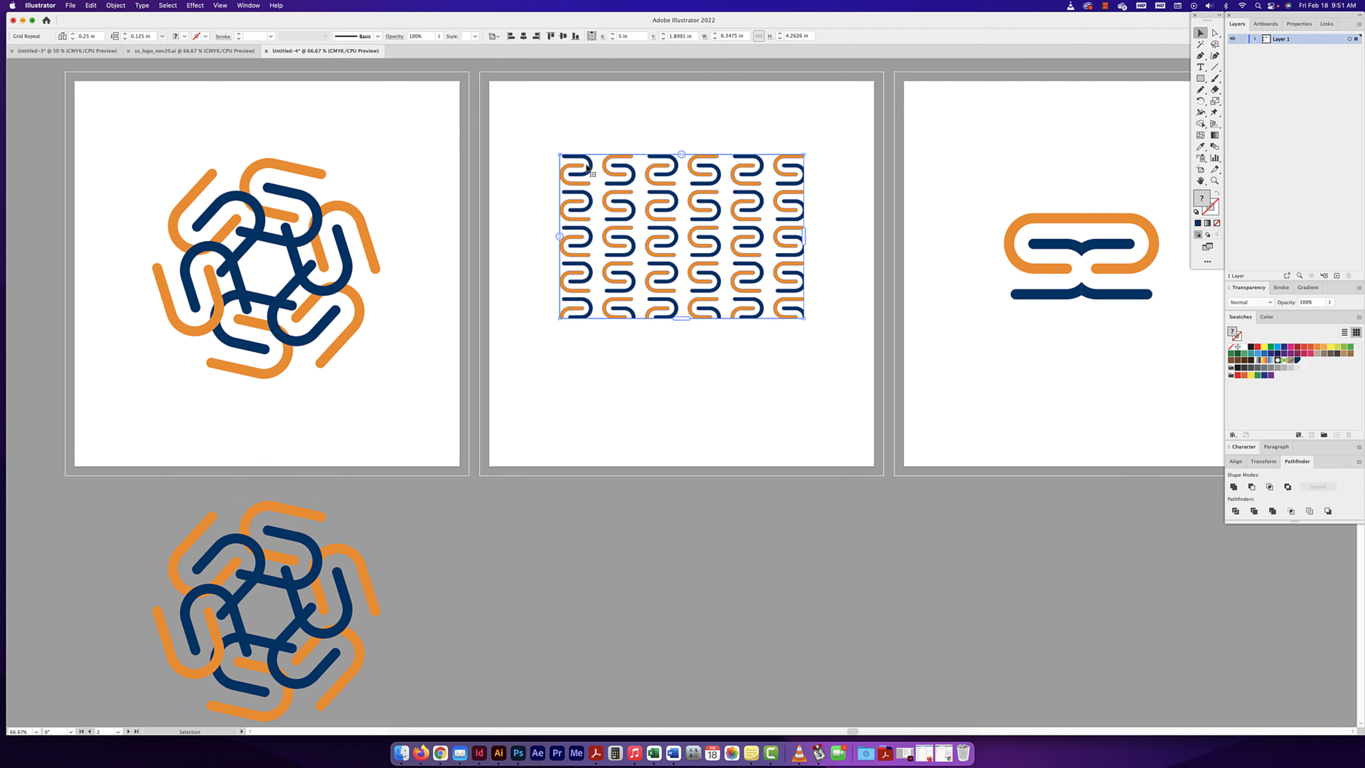
double_click(587, 167)
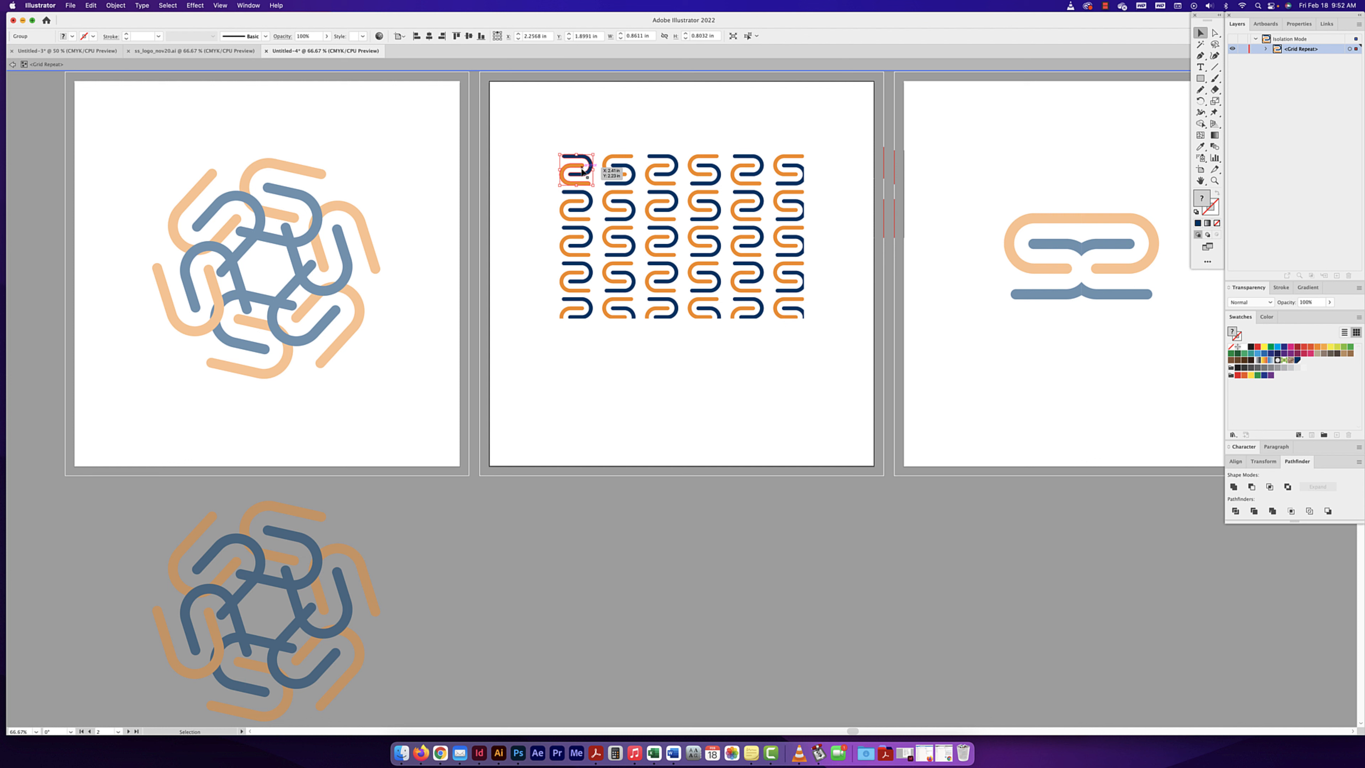
left_click(1288, 347)
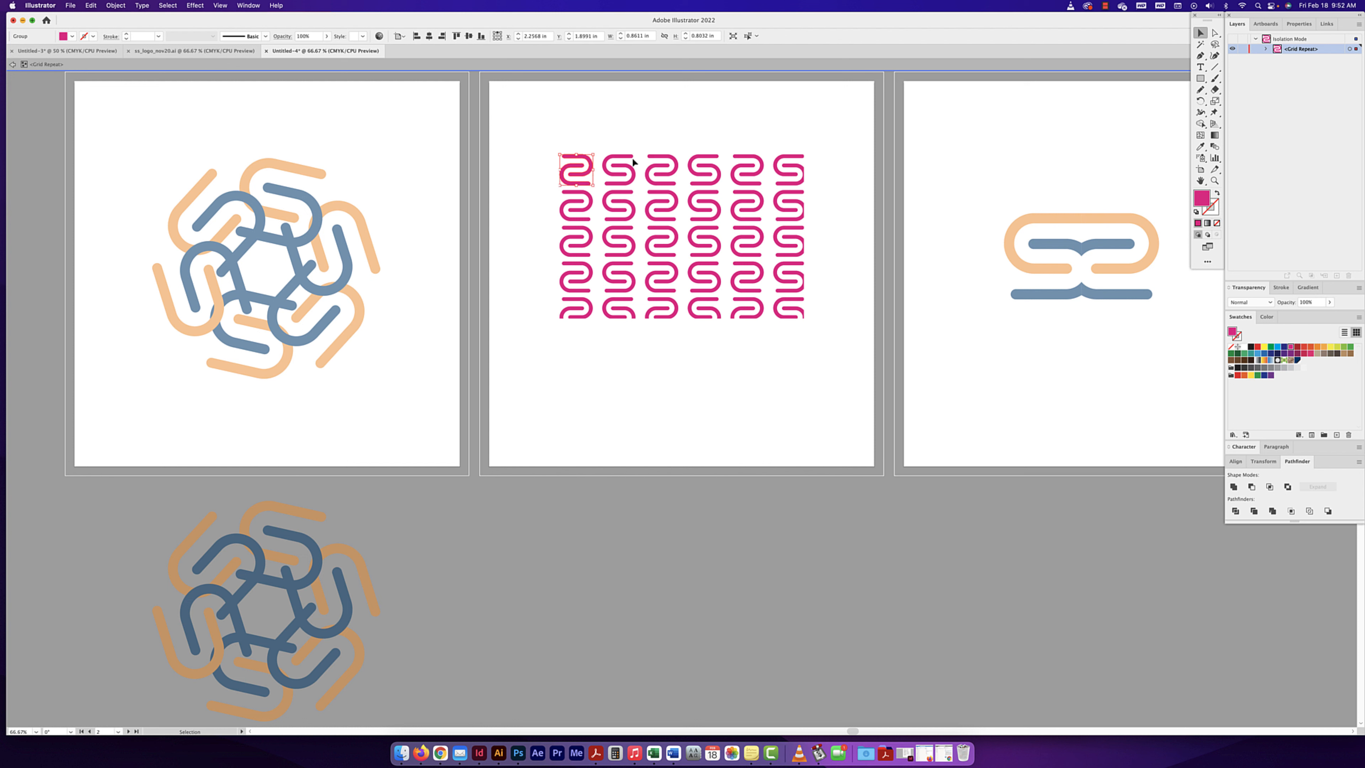
left_click(567, 131)
left_click(584, 157)
key("super+z")
key("super+z")
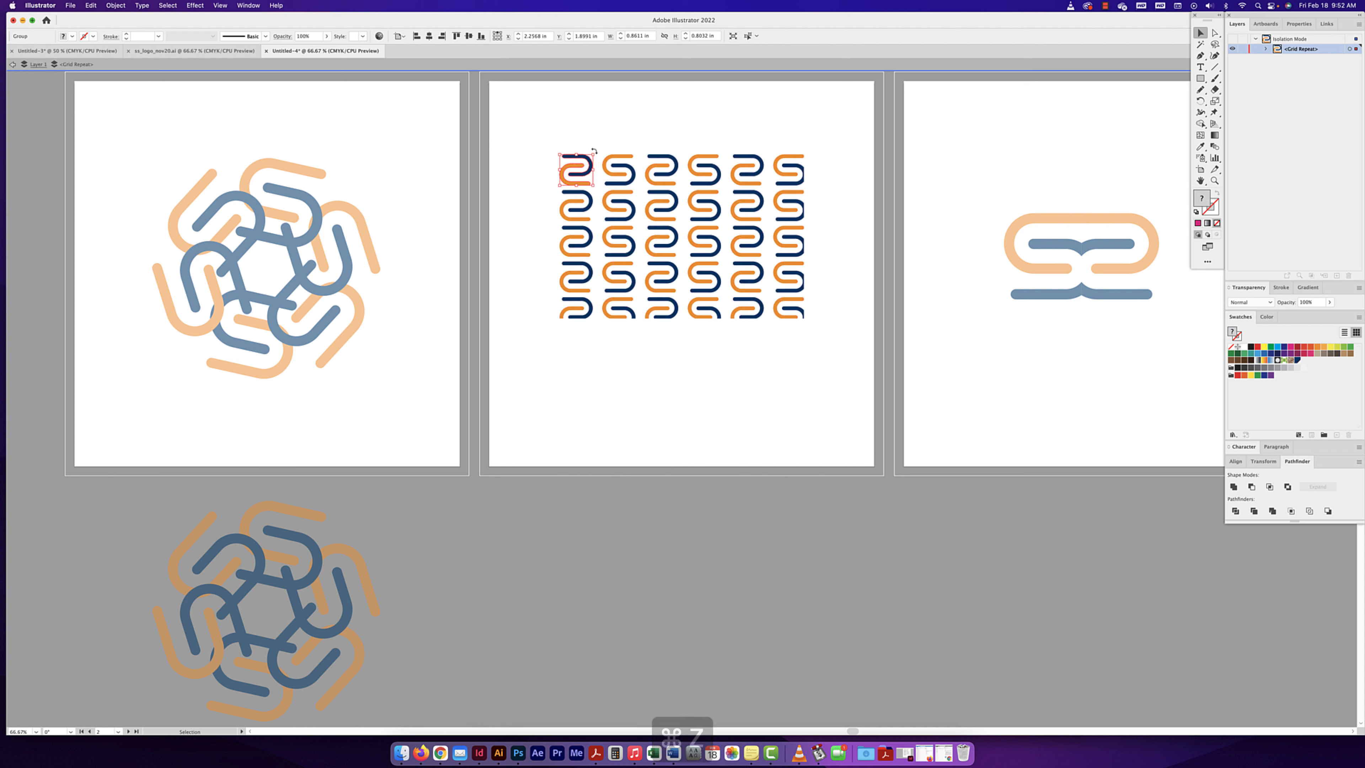
left_click(595, 139)
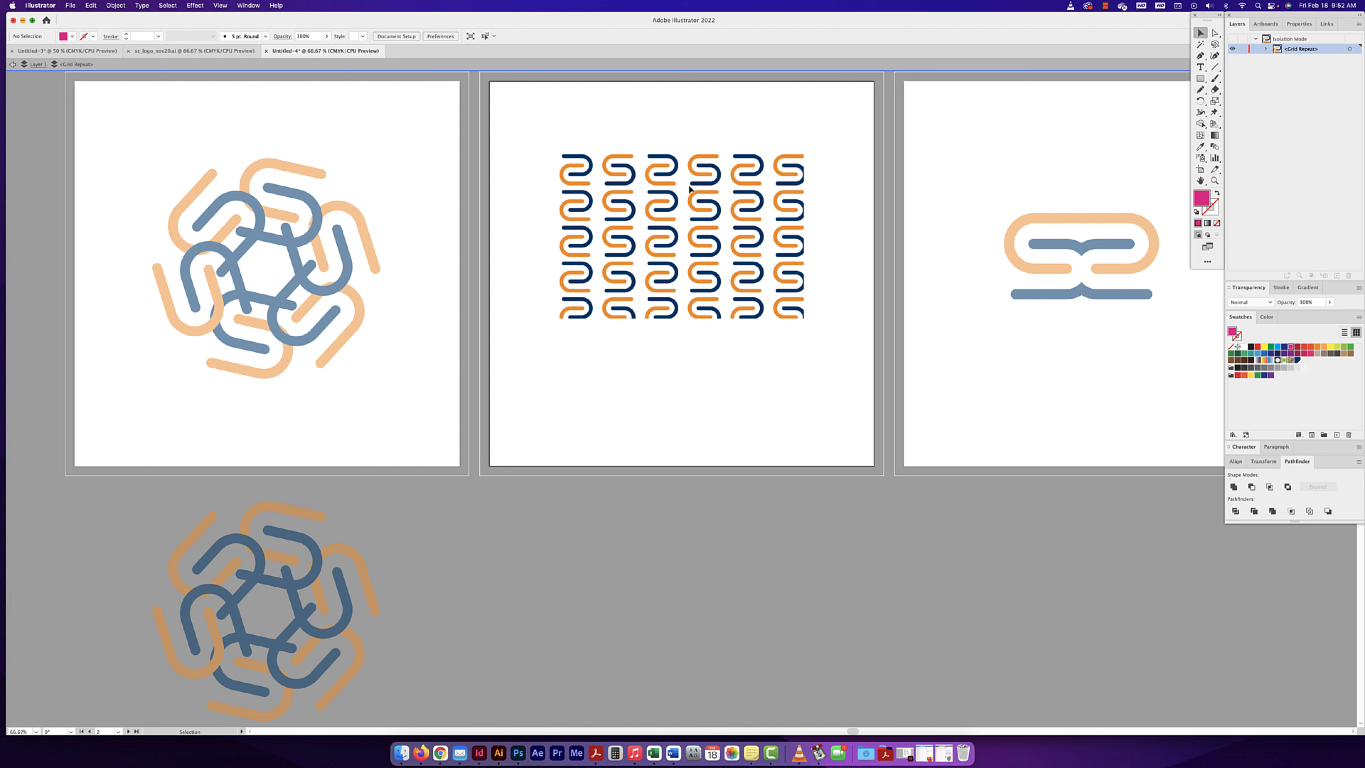
double_click(769, 413)
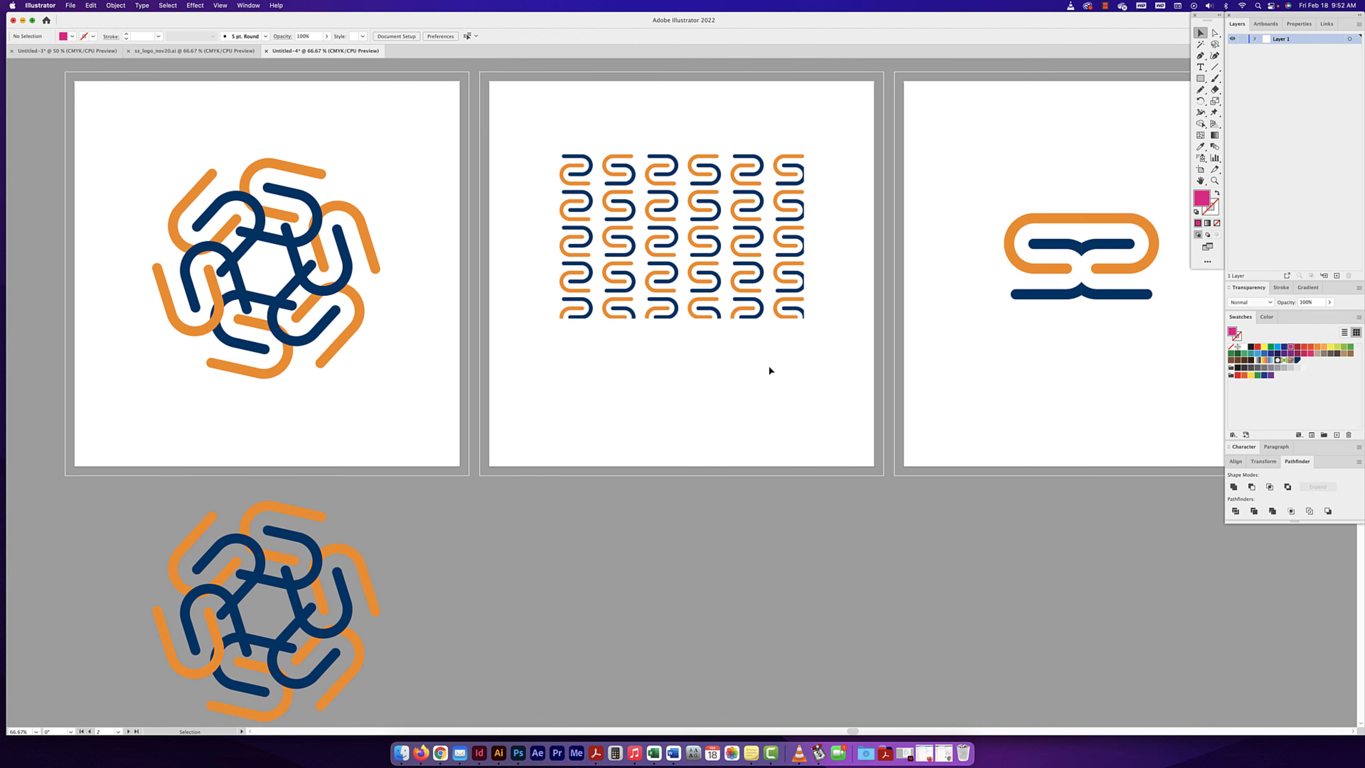
scroll(704, 242, "down", 3)
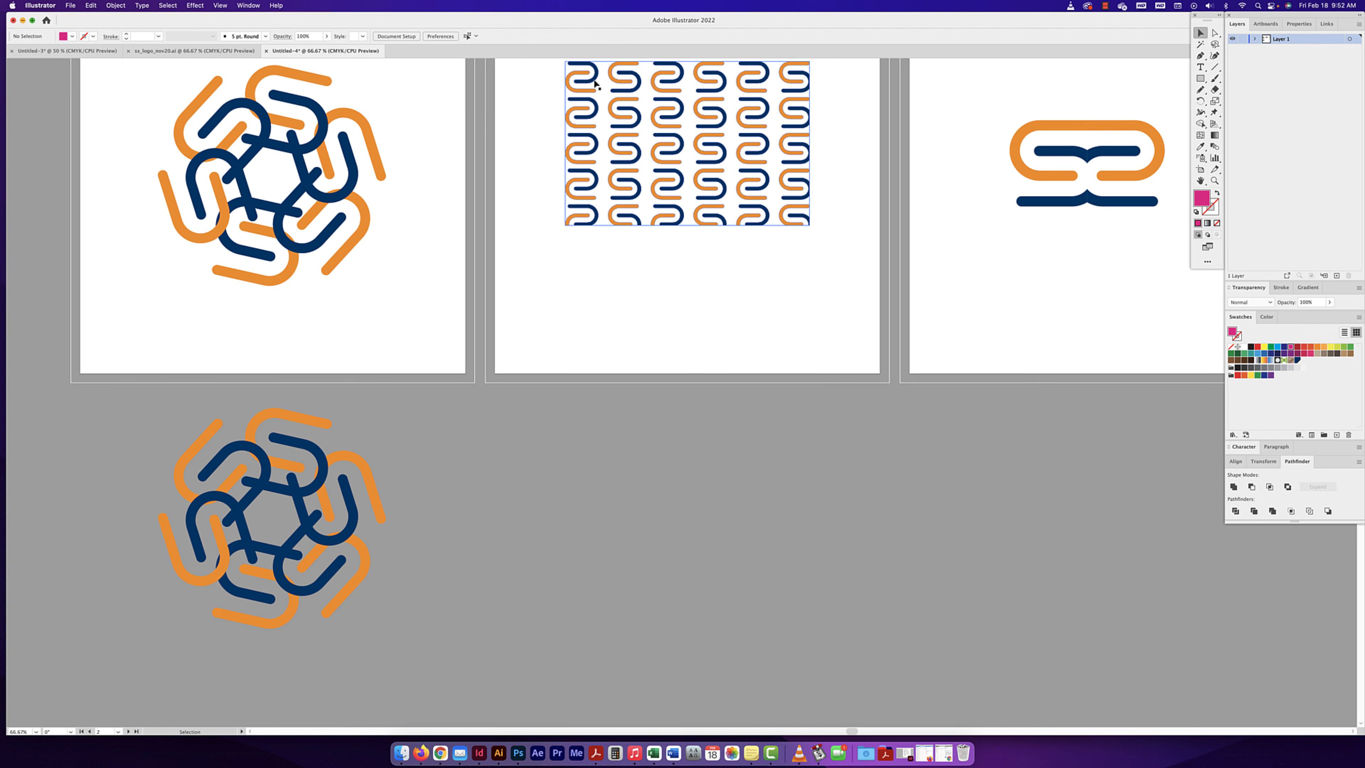
- Duplicate the grid repeat onto the pasteboard below its artboard, expand the duplicate and deselect it
left_click_drag(618, 134, 616, 491)
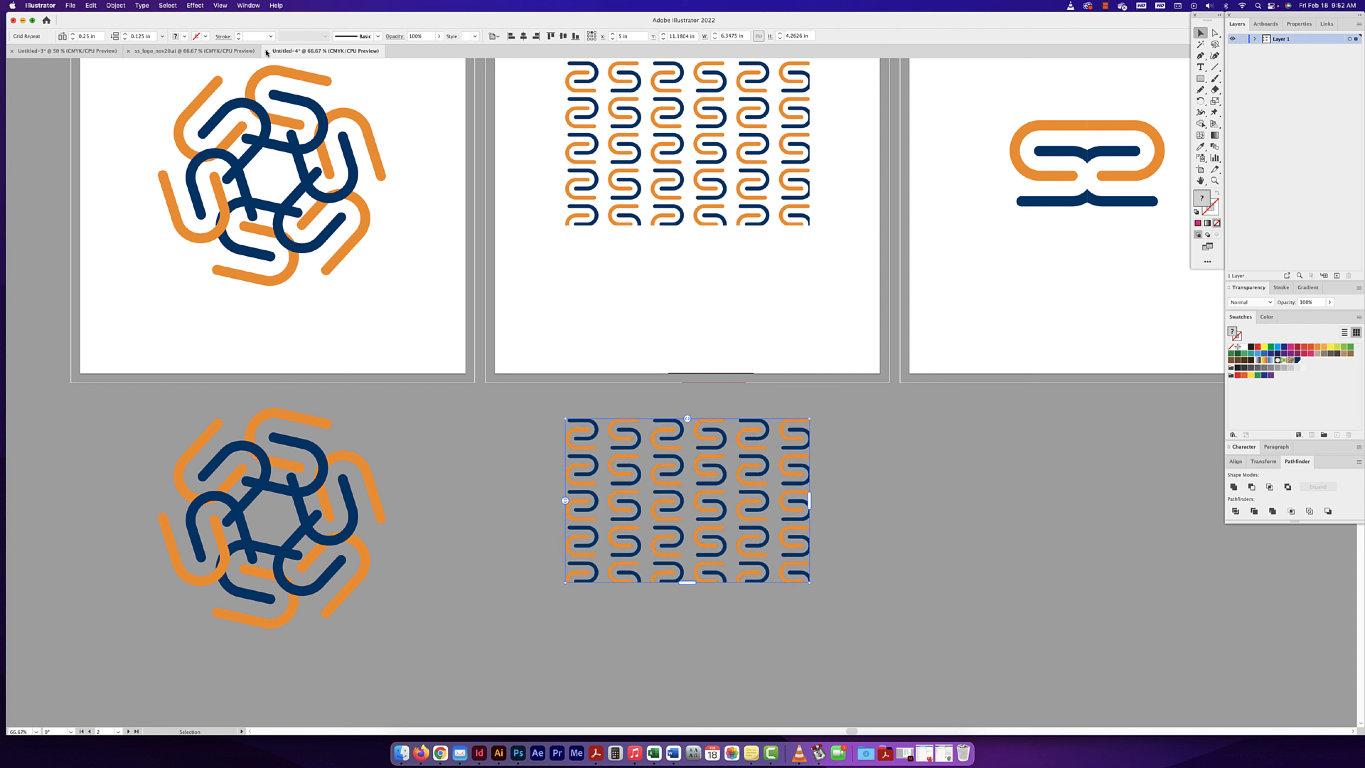
left_click(116, 5)
left_click(116, 123)
left_click(633, 392)
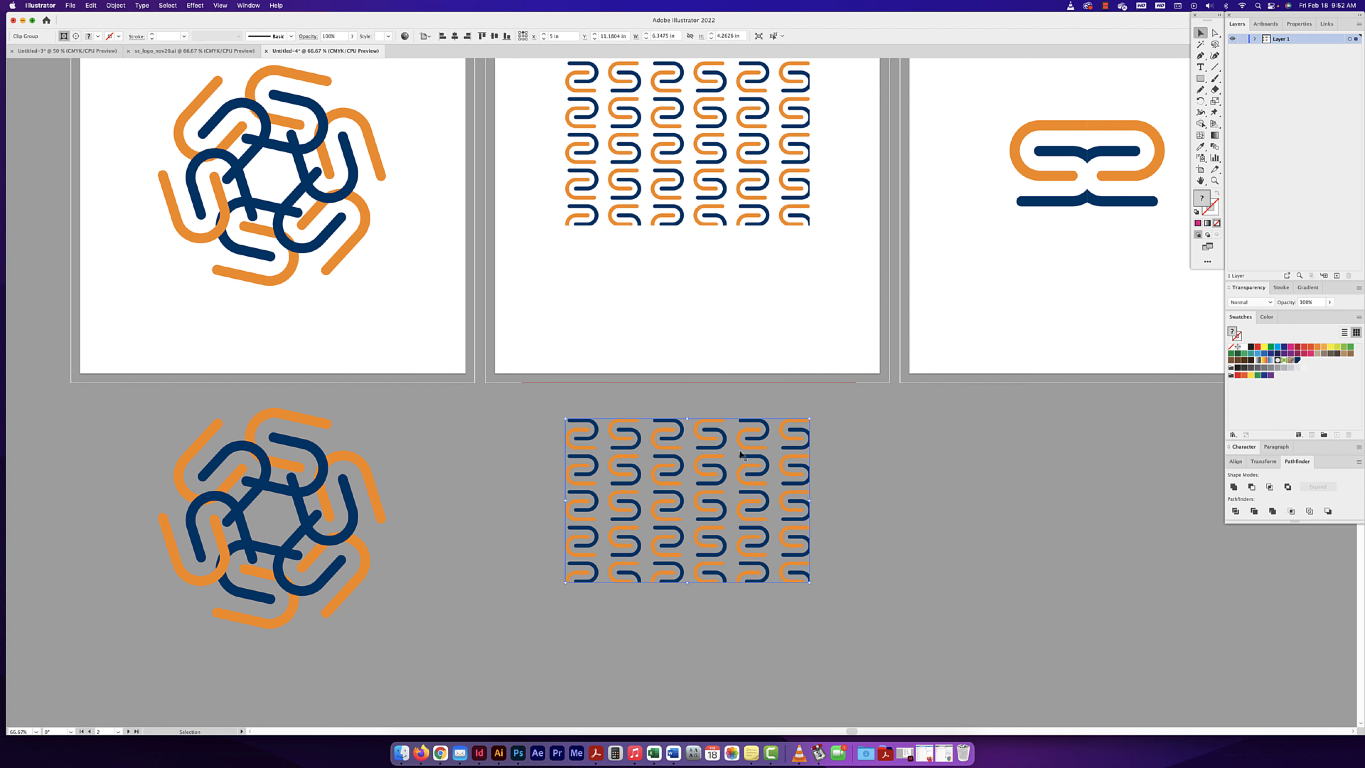
left_click(728, 403)
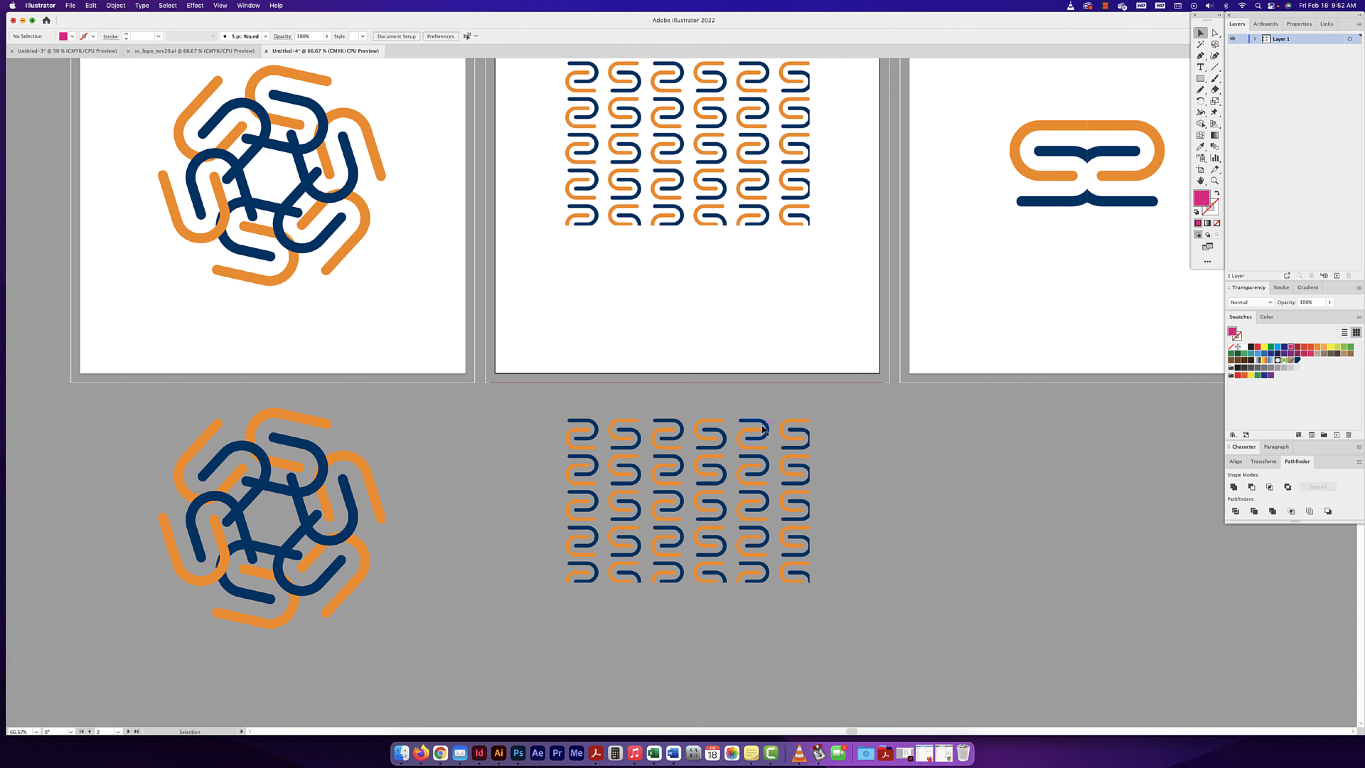
- Ungroup the expanded grid copy, deselect it and select it again to check its grouping
left_click(767, 424)
key("shift+super+g")
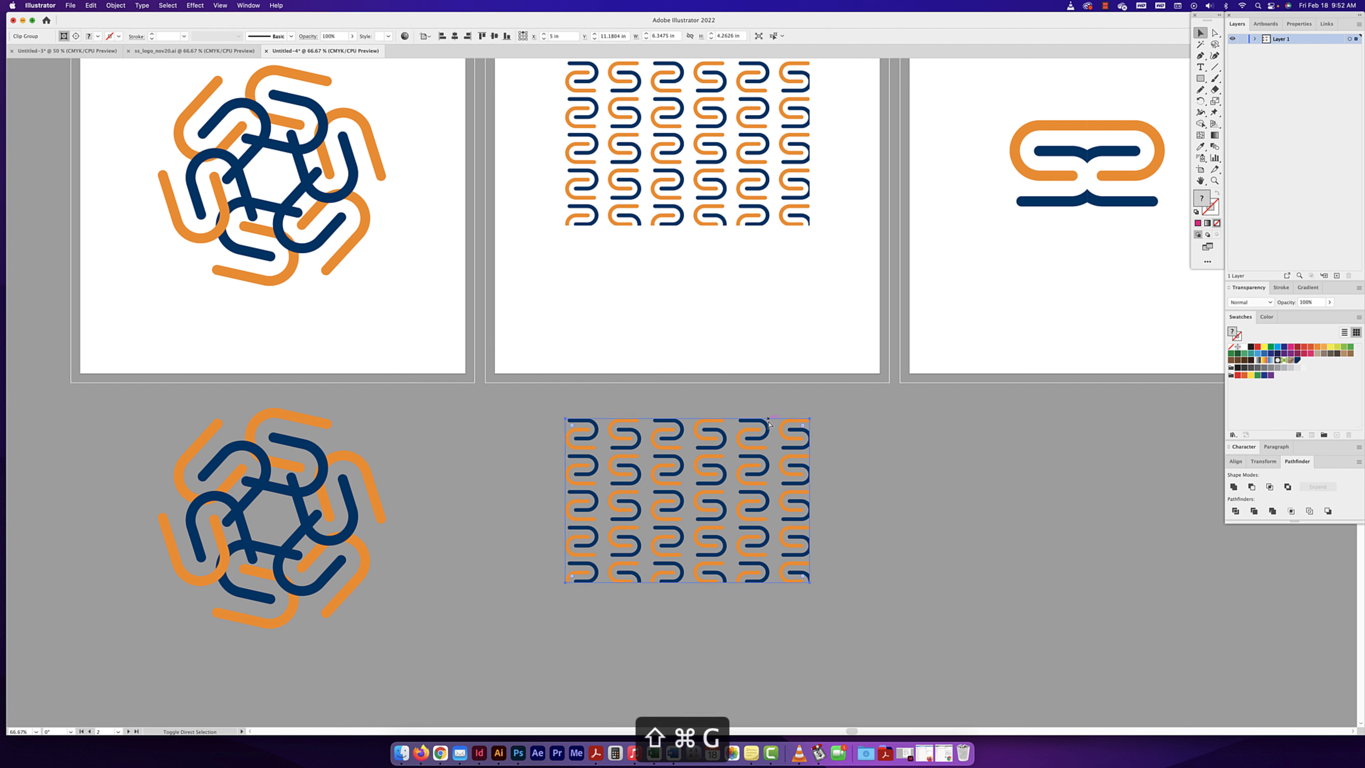
left_click(886, 433)
left_click(795, 436)
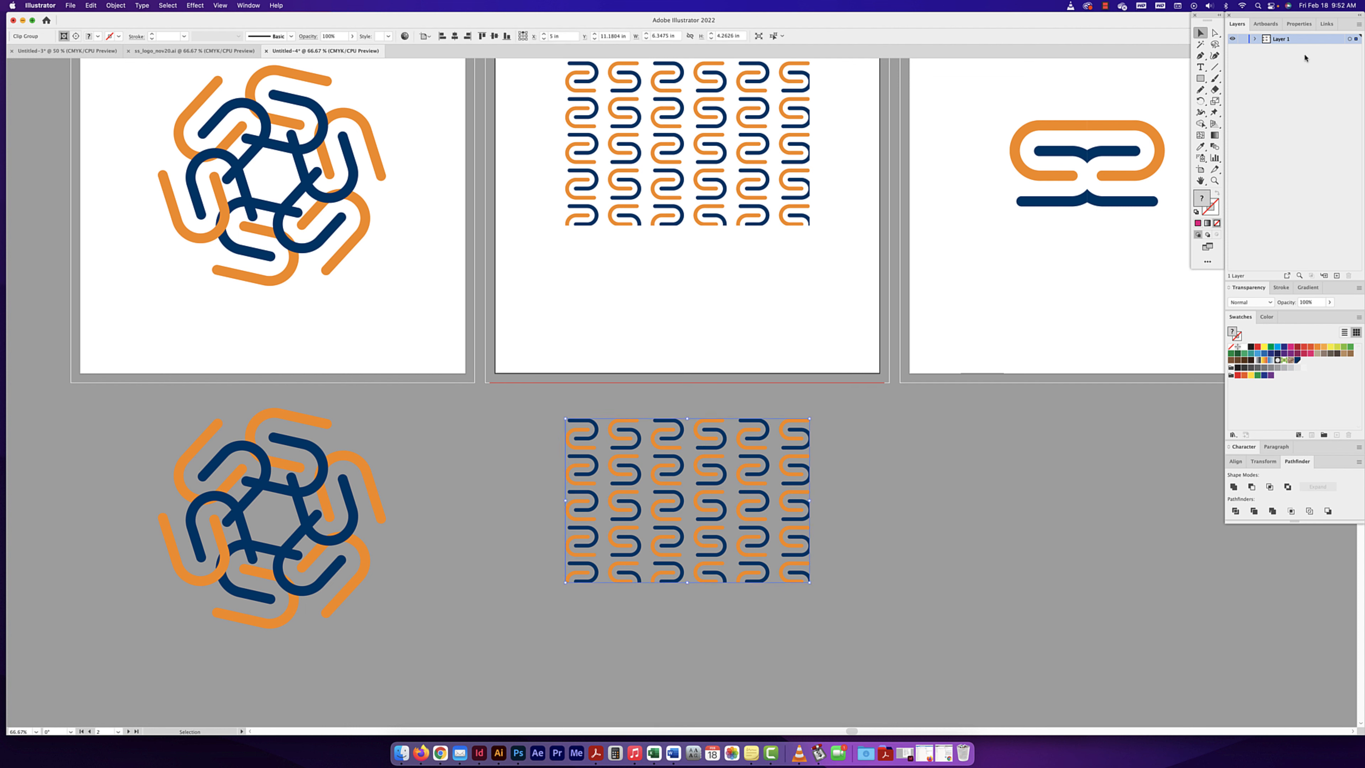
- Examine individual S marks inside the expanded grid copy with Direct Selection, including the clipped one in the upper corner, and deselect
left_click(1215, 33)
left_click(767, 454)
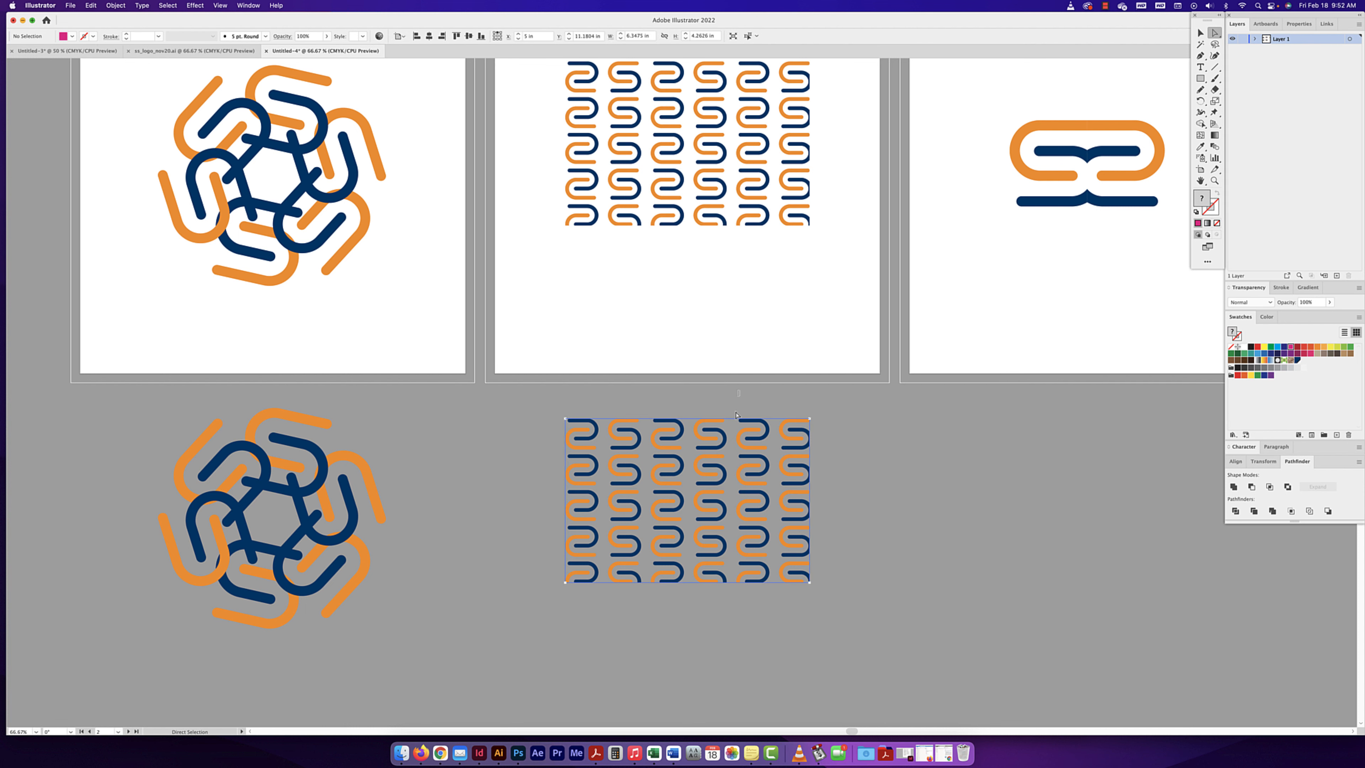
left_click_drag(767, 455, 770, 458)
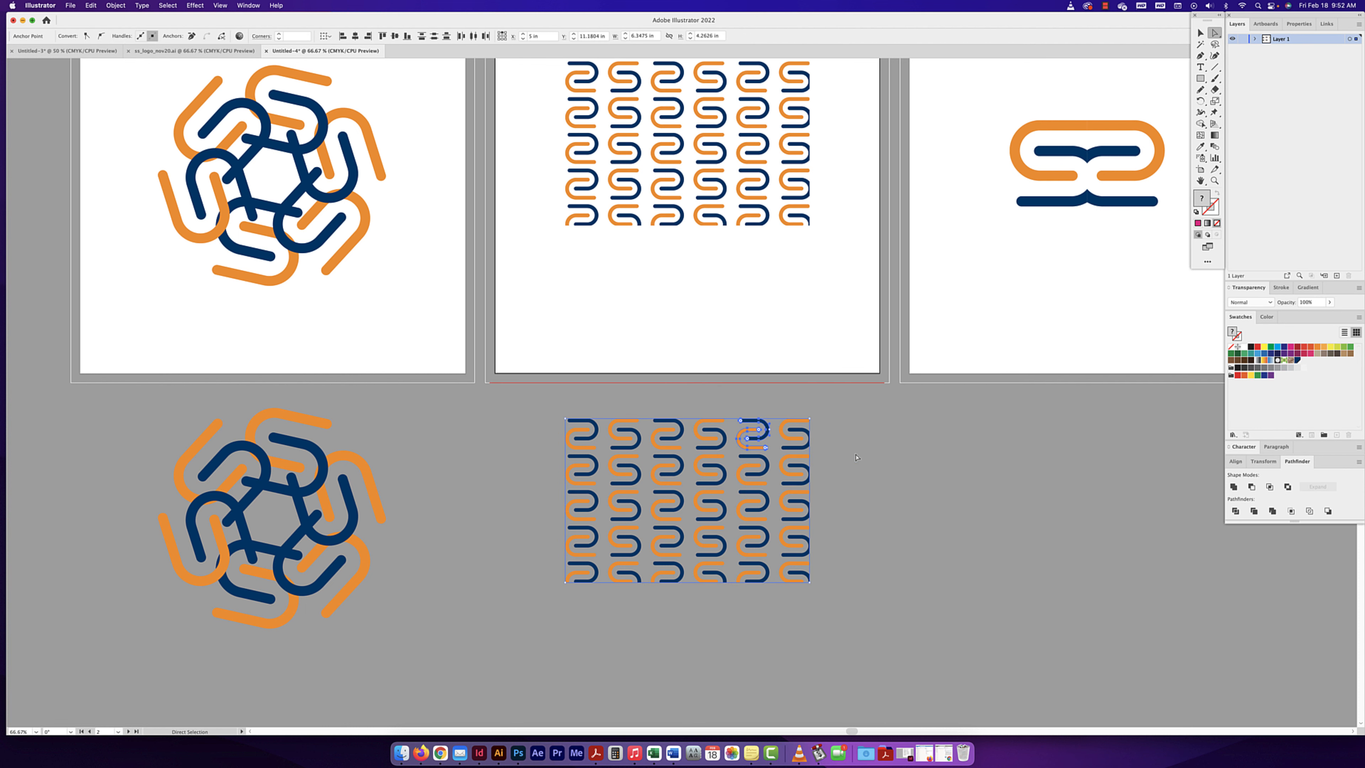
left_click(774, 441)
left_click(784, 434)
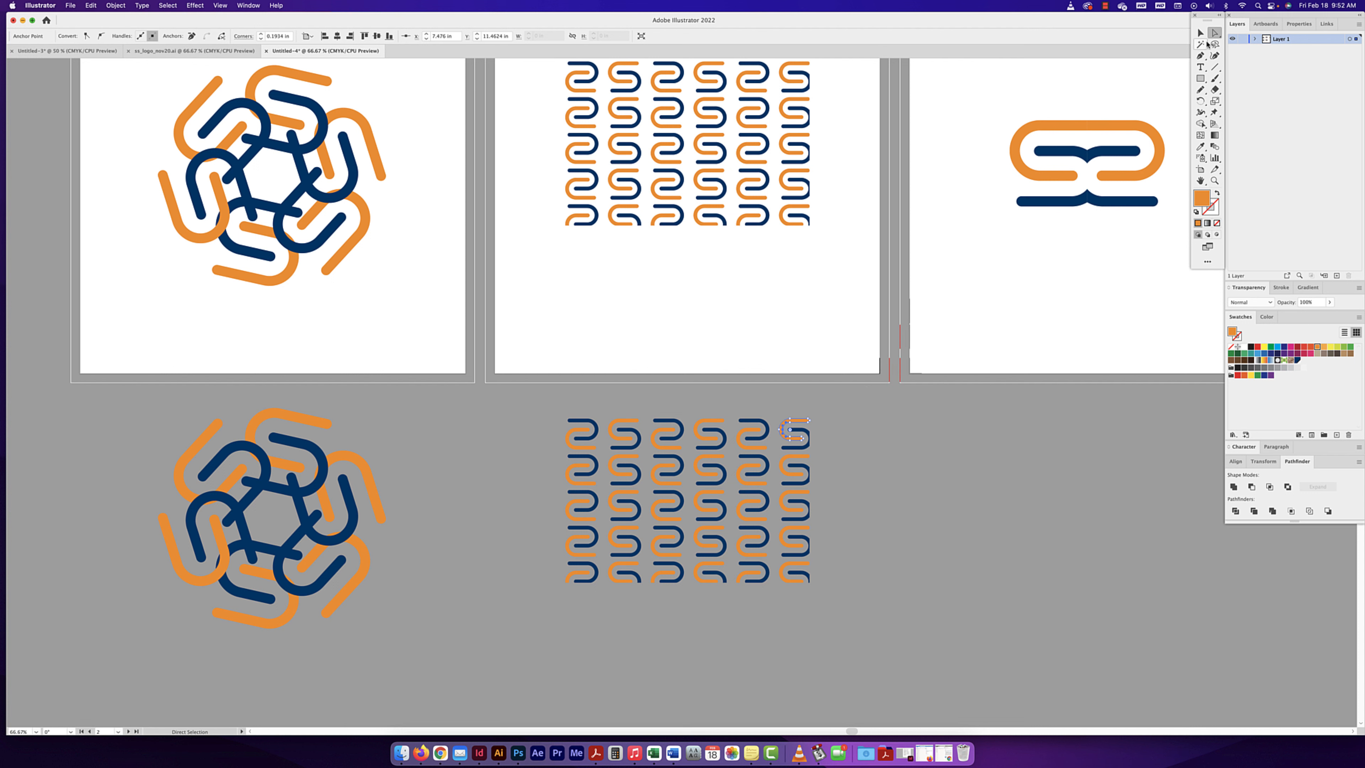
key("v")
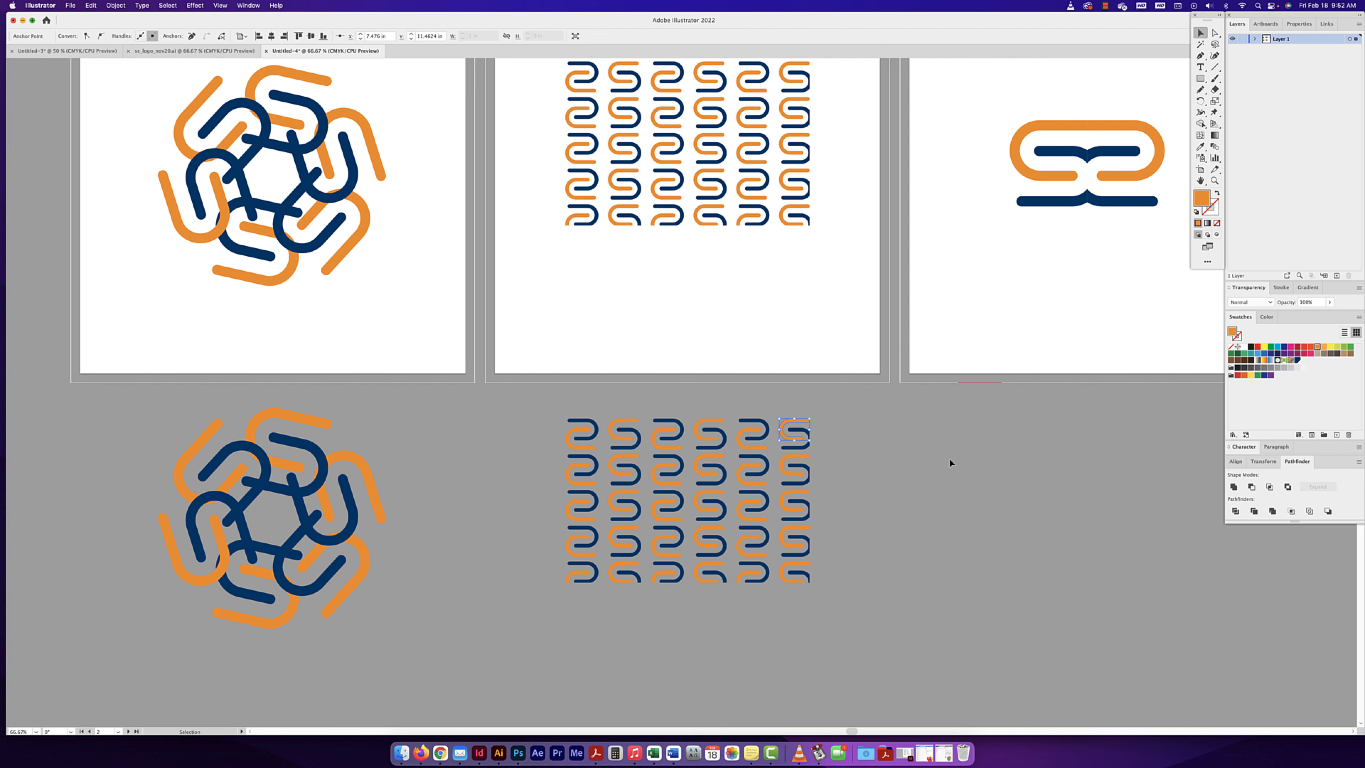
left_click(946, 457)
- Paste a small S mark onto the empty pasteboard below the expanded copies and move it slightly down
left_click_drag(893, 472, 877, 249)
left_click_drag(830, 496, 847, 356)
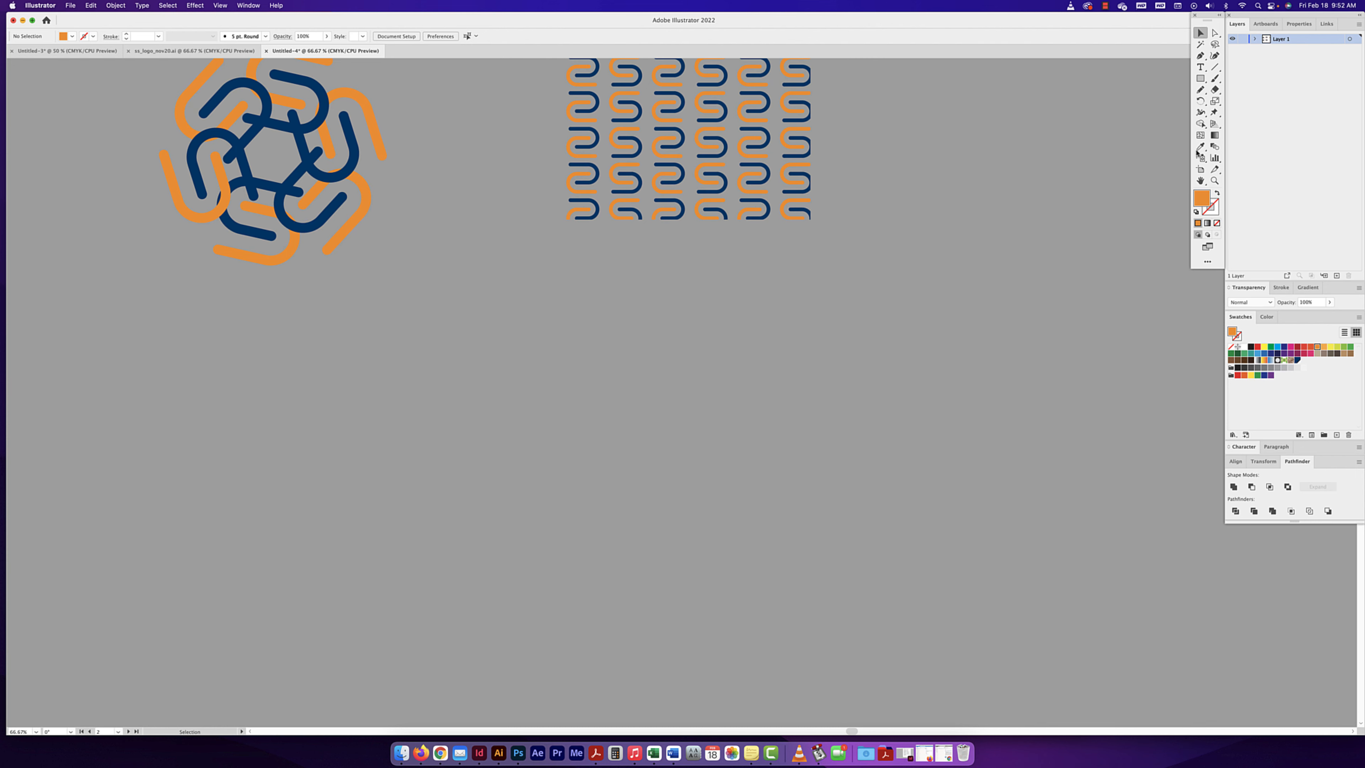
key("super+v")
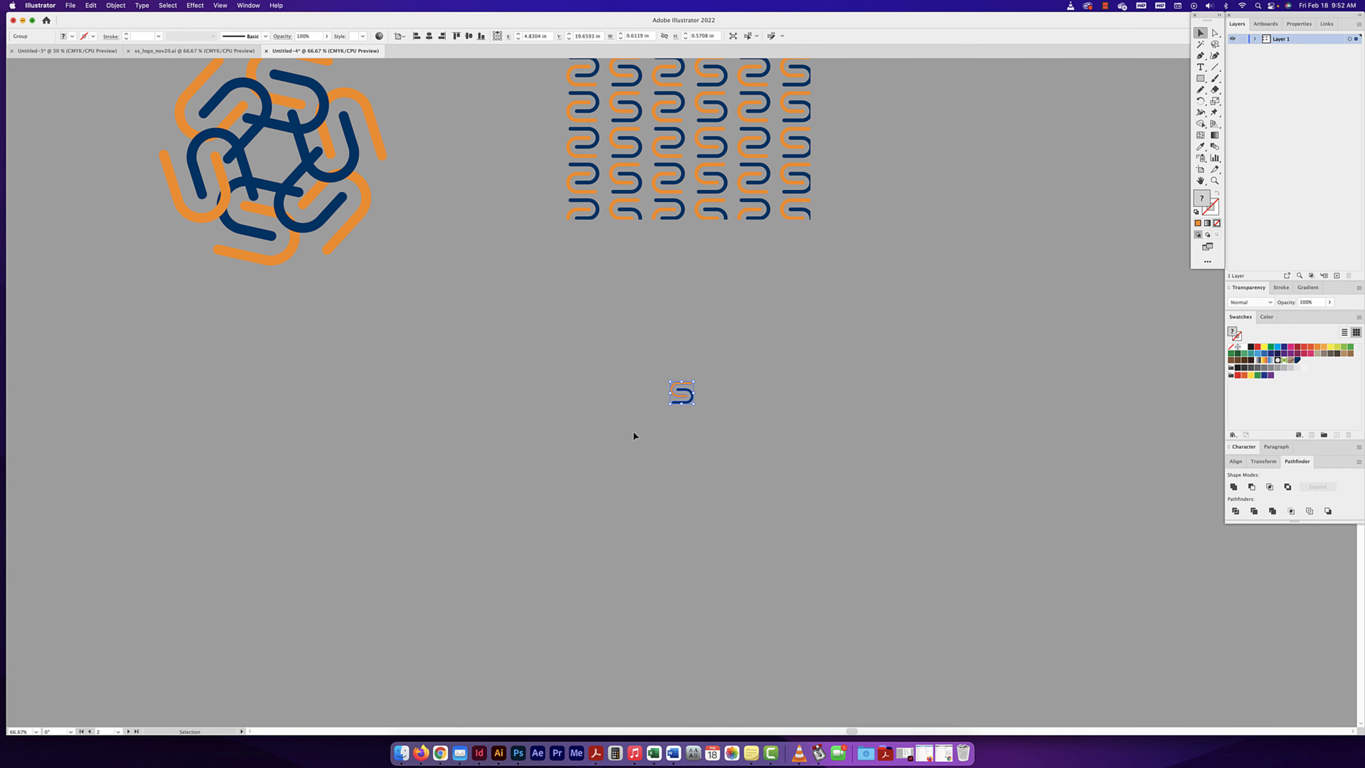
left_click_drag(687, 398, 693, 415)
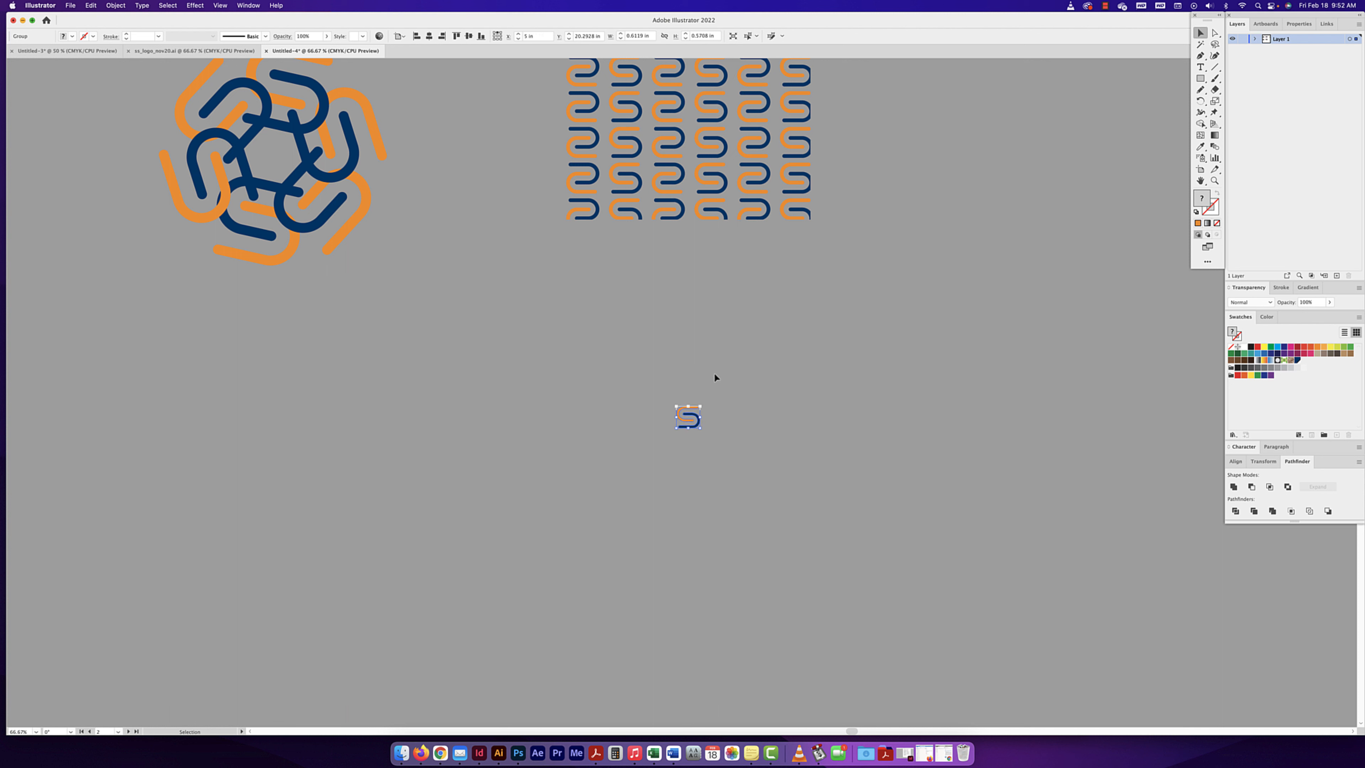
- Try making a pattern from the pasted S mark, reposition the Pattern Options and undo the pattern creation
left_click(118, 6)
mouse_move(194, 264)
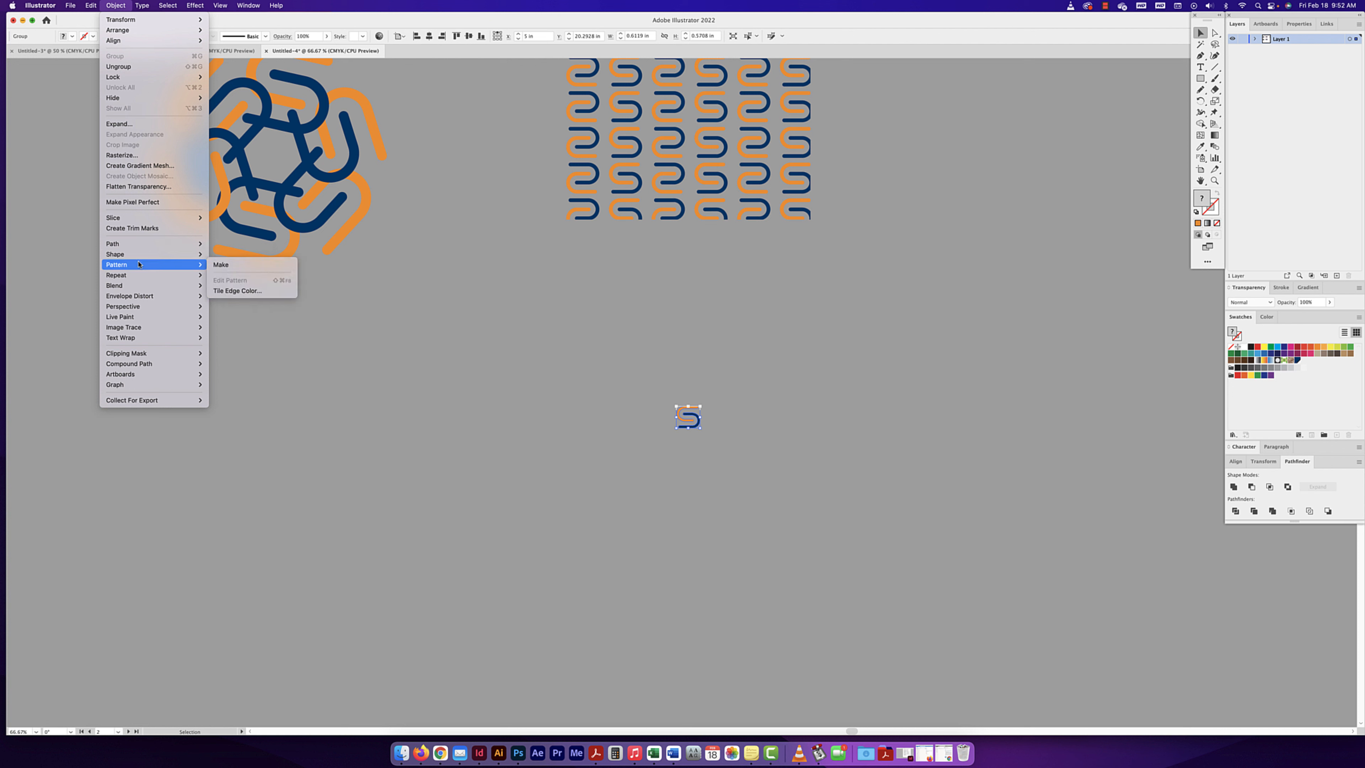
left_click(228, 265)
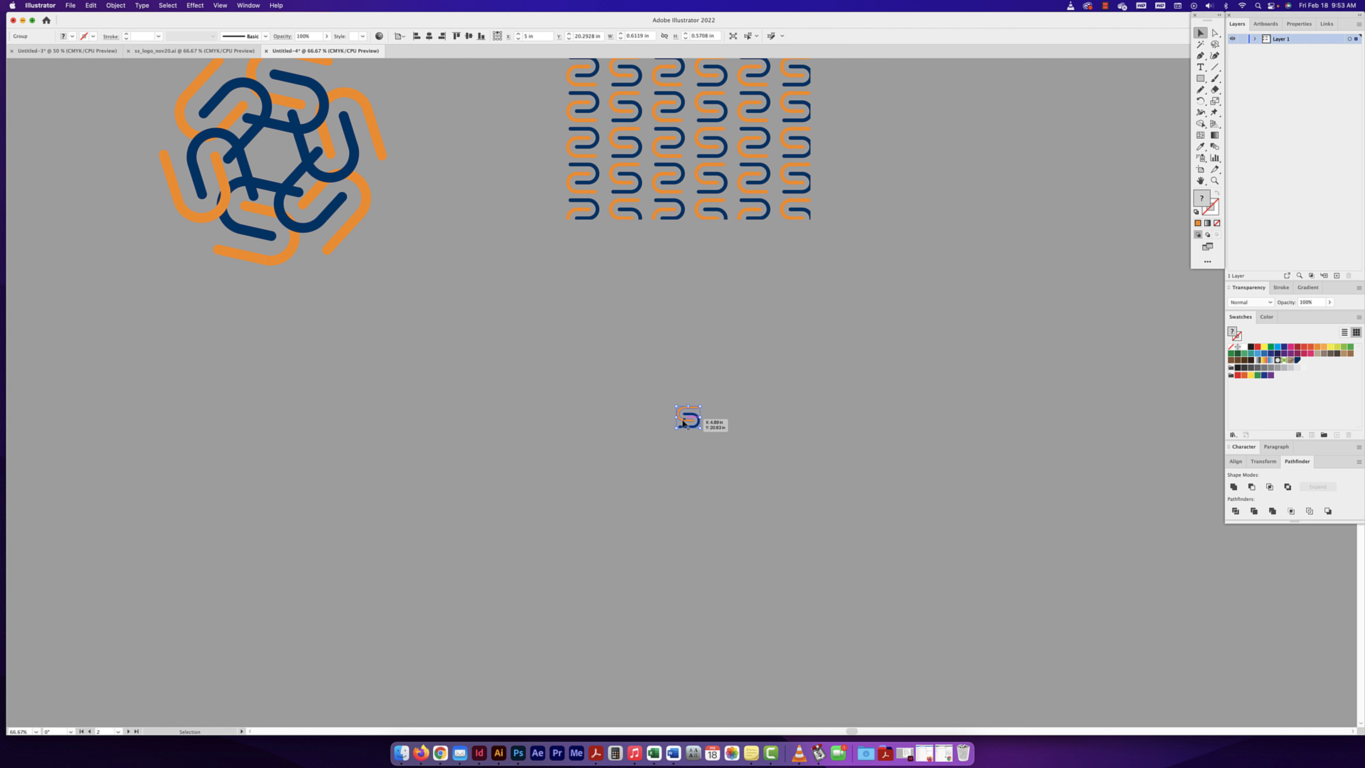
scroll(682, 424, "left", 1)
left_click(115, 5)
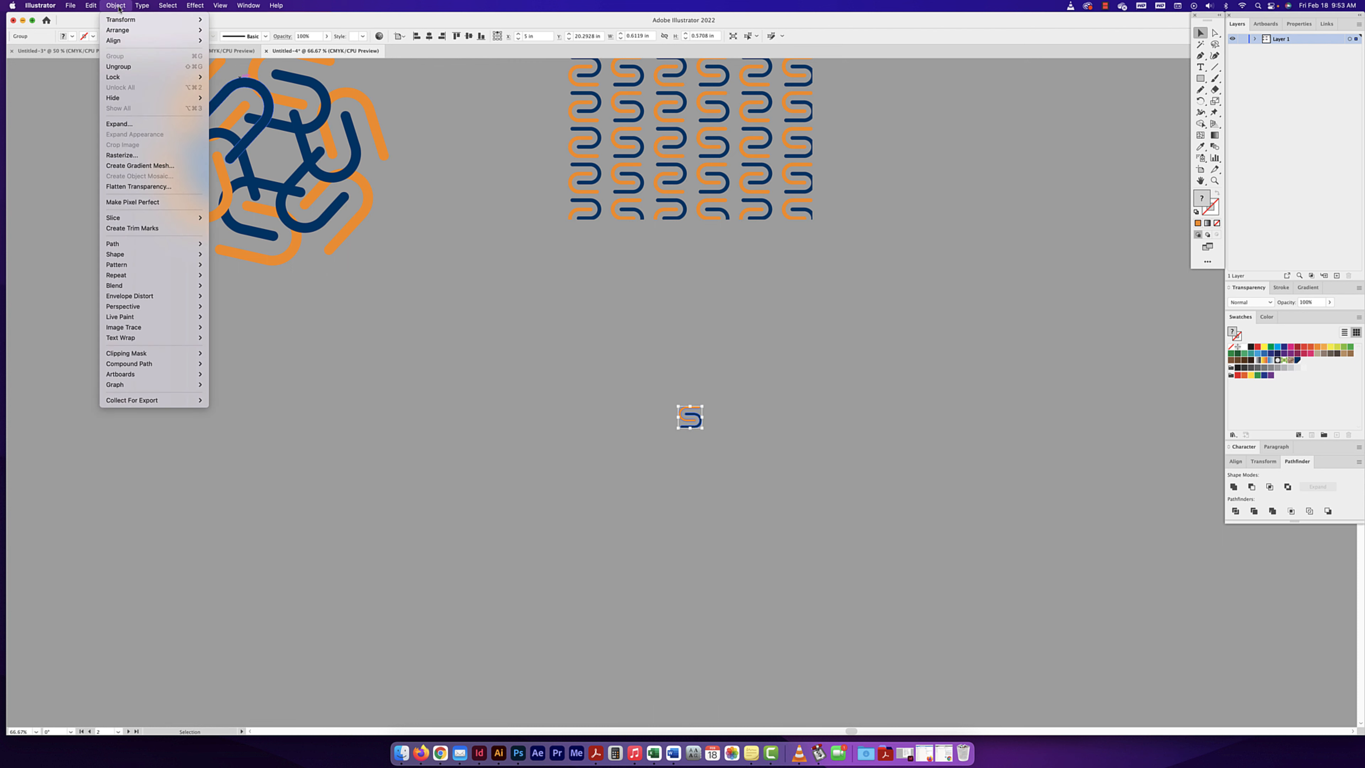
mouse_move(157, 266)
left_click(220, 264)
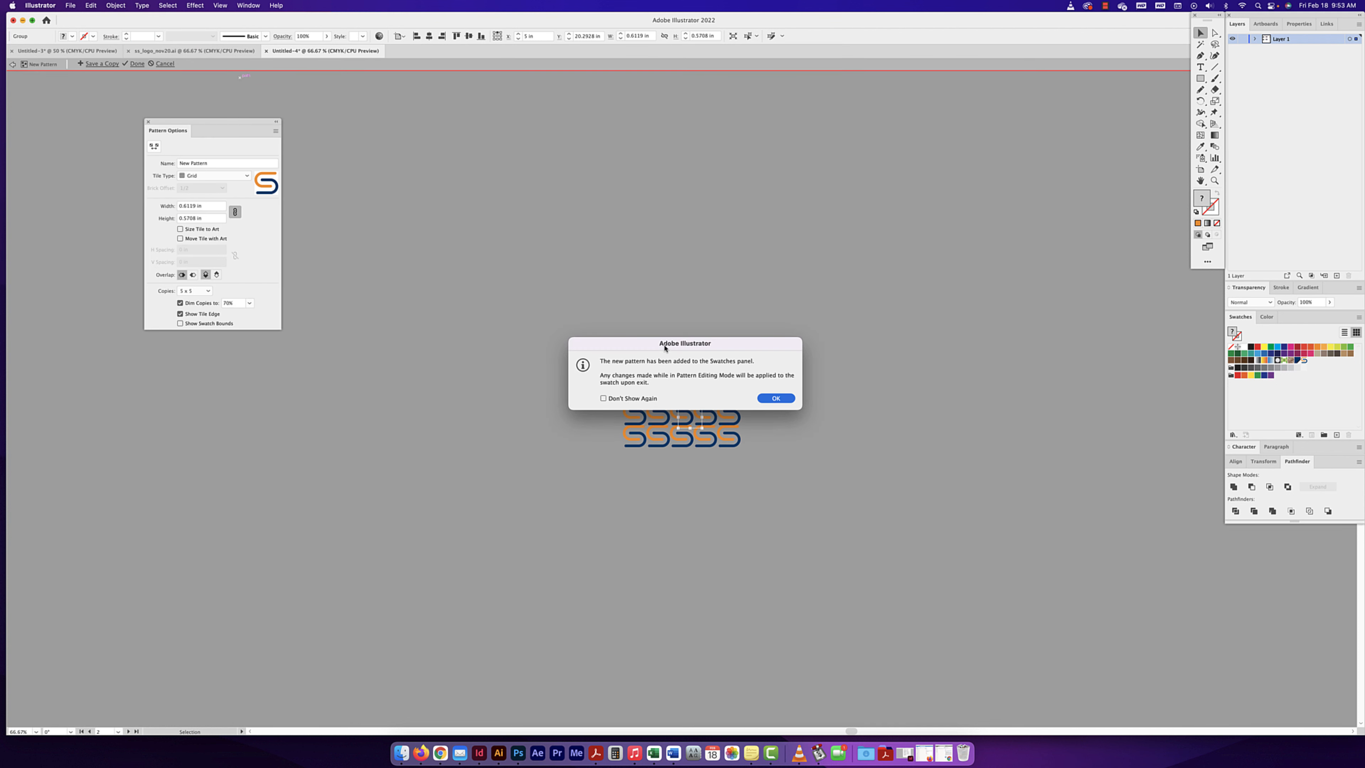
left_click_drag(665, 347, 649, 264)
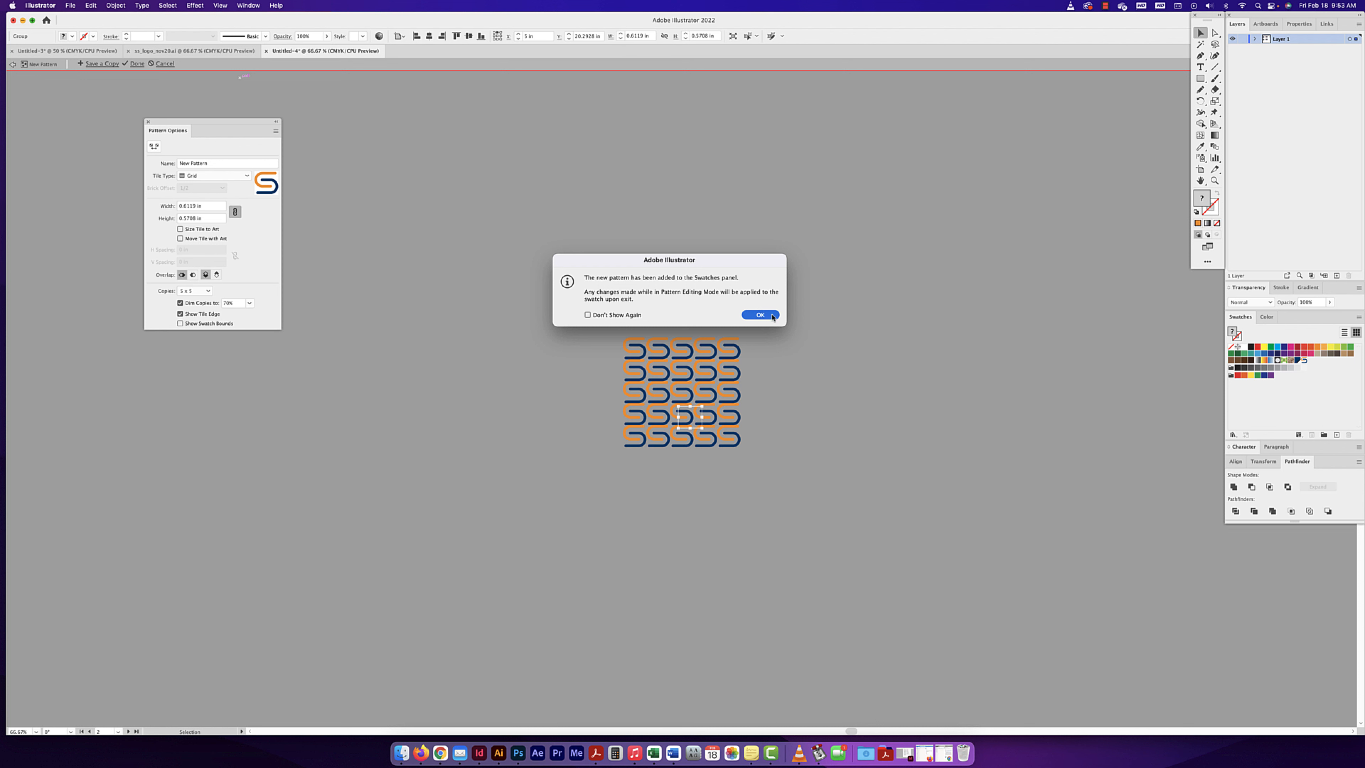
left_click(760, 315)
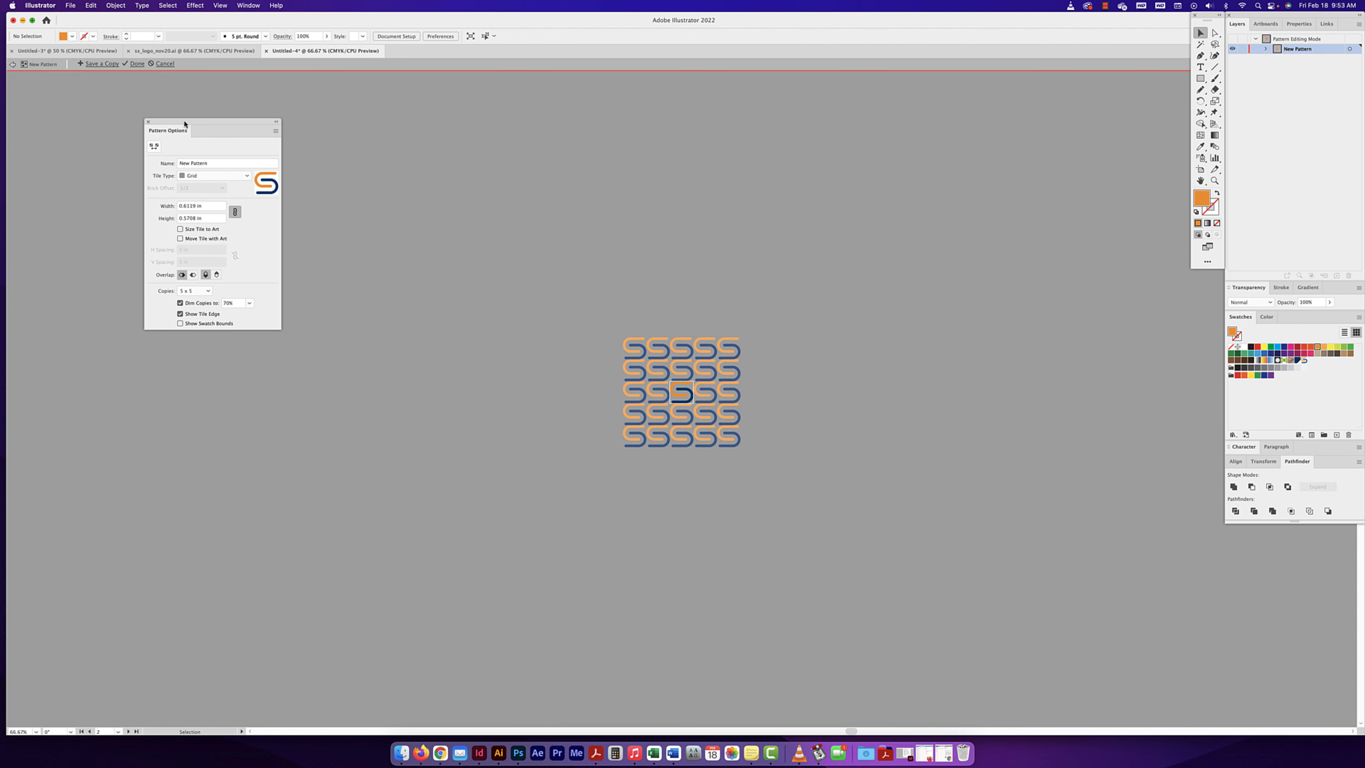
left_click_drag(184, 124, 448, 294)
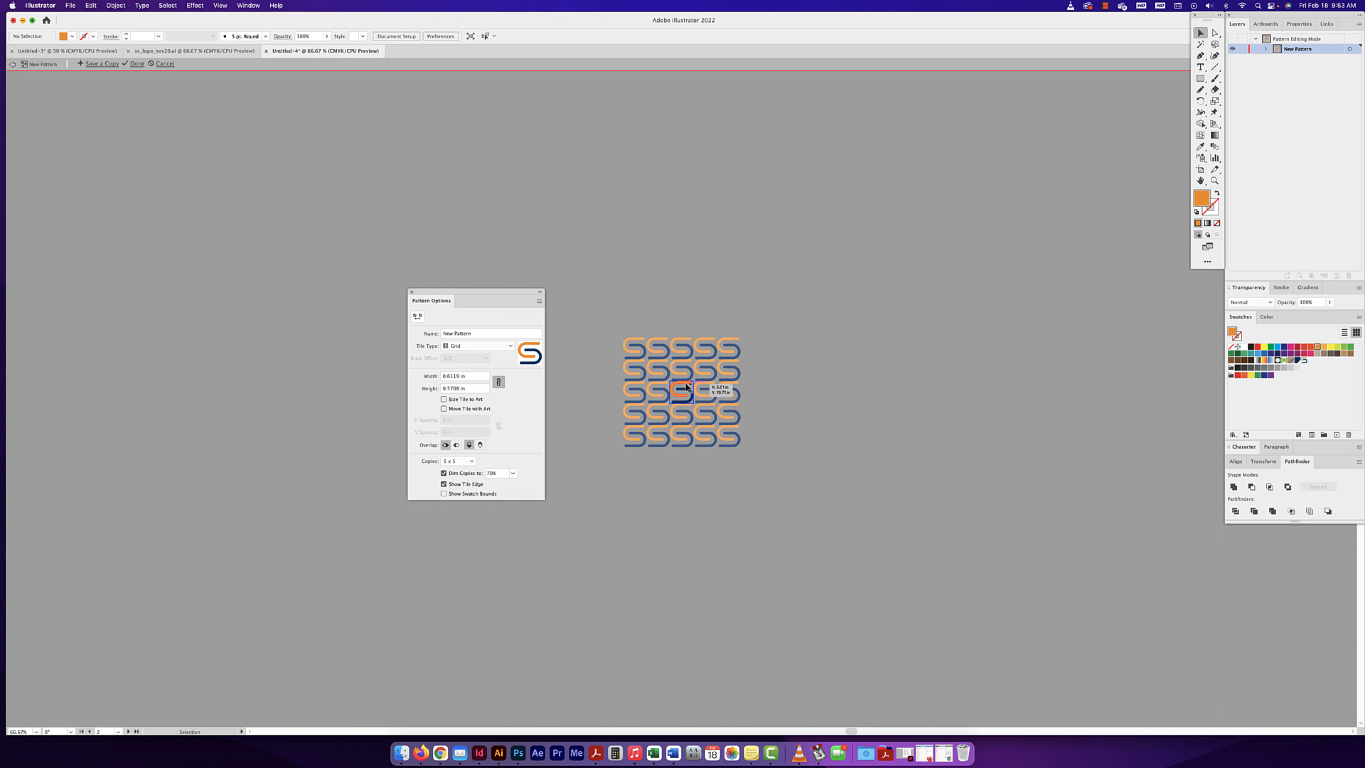
key("super+z")
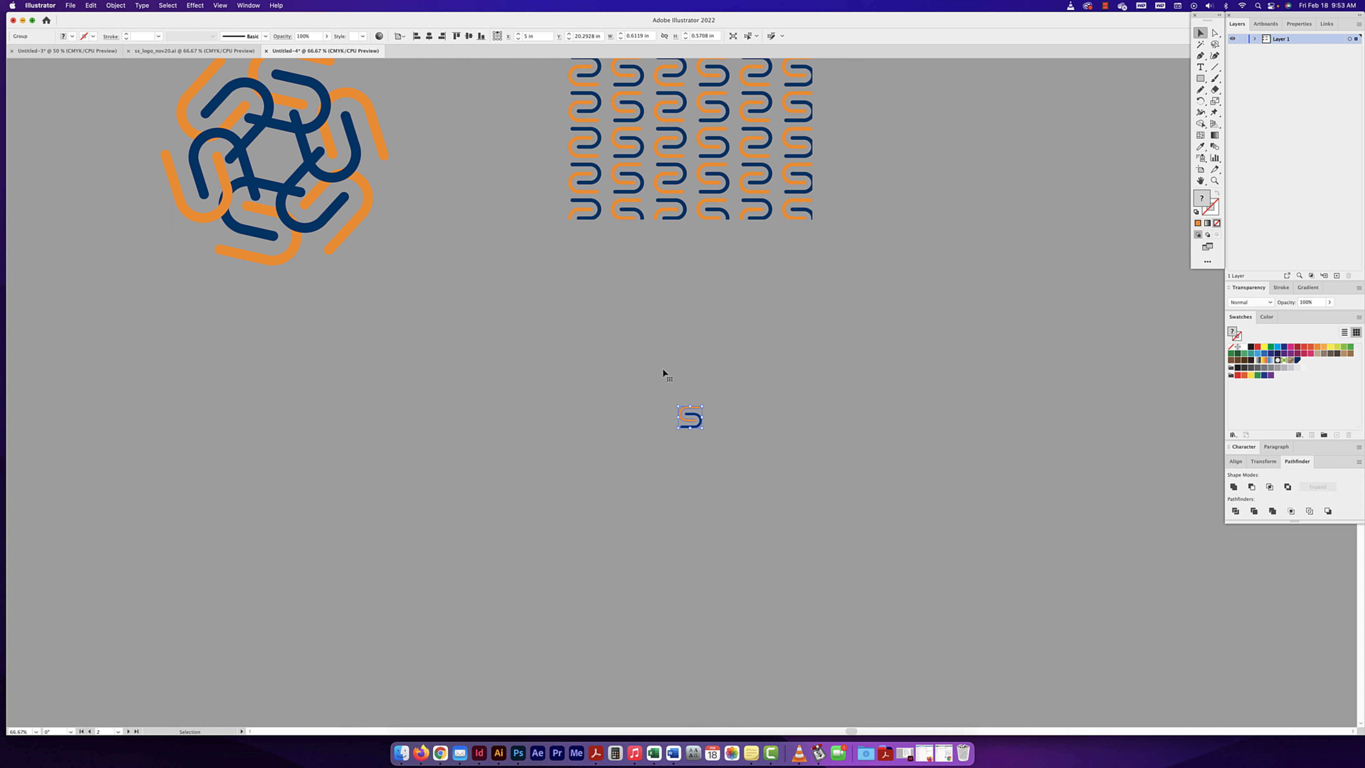
left_click_drag(703, 417, 1305, 365)
scroll(661, 398, "left", 3)
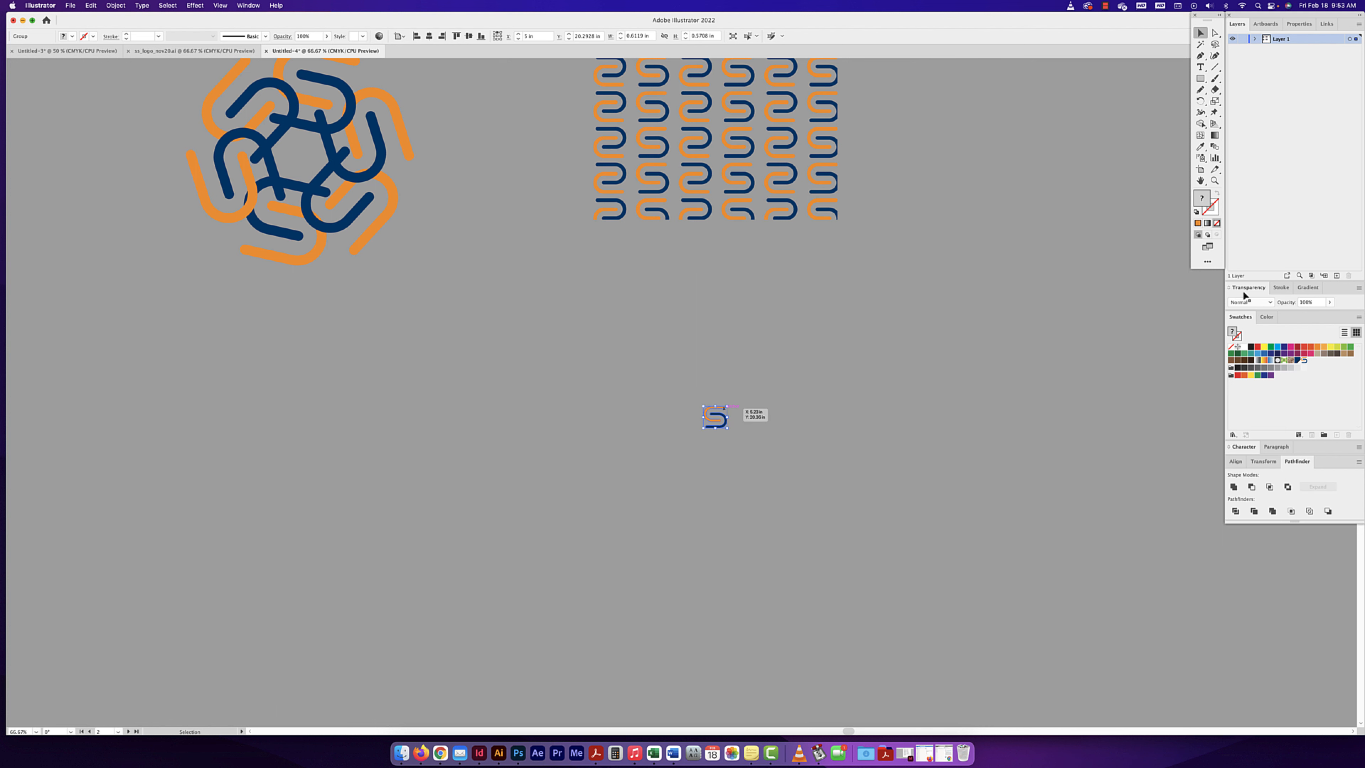
scroll(1244, 297, "right", 1)
left_click_drag(710, 418, 710, 420)
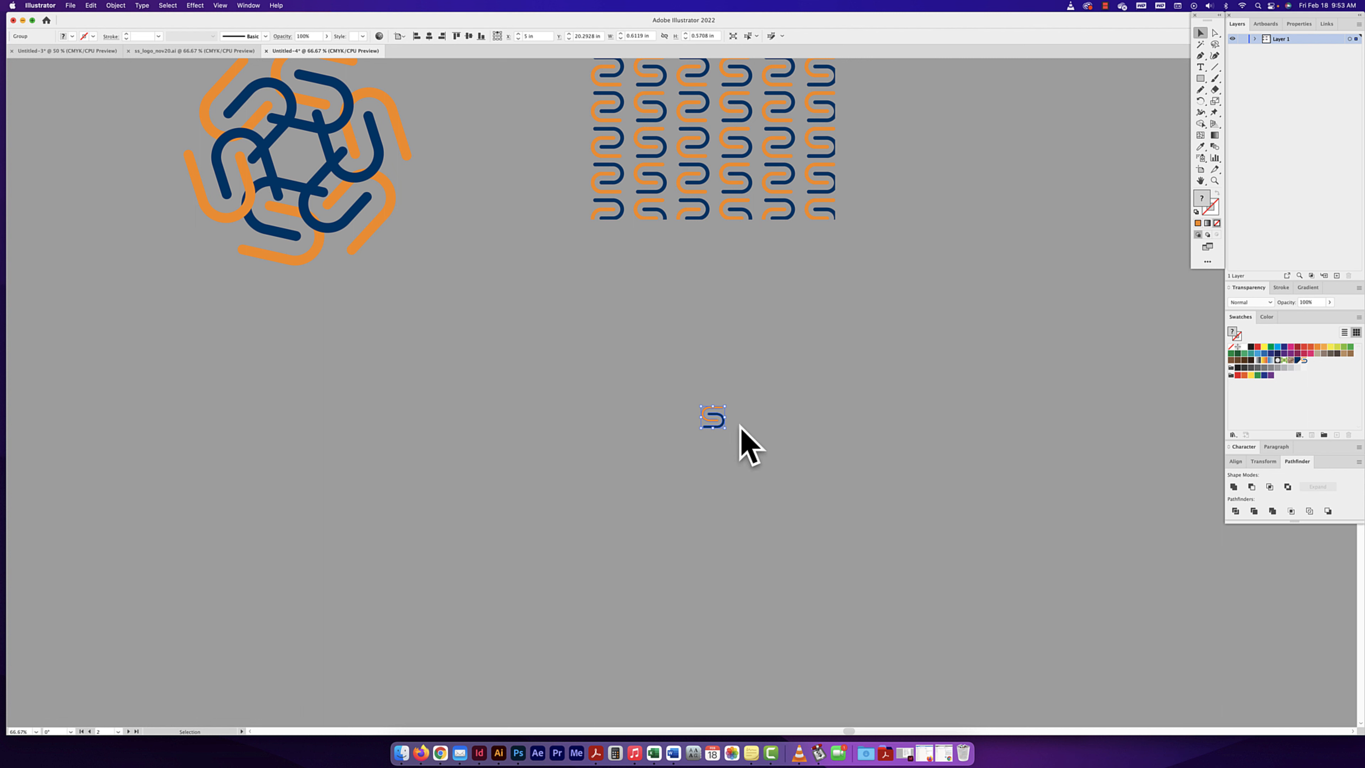
- Open Pattern Options, make a new pattern from the selected S mark and move the options clear of the artwork
left_click(256, 7)
left_click(279, 385)
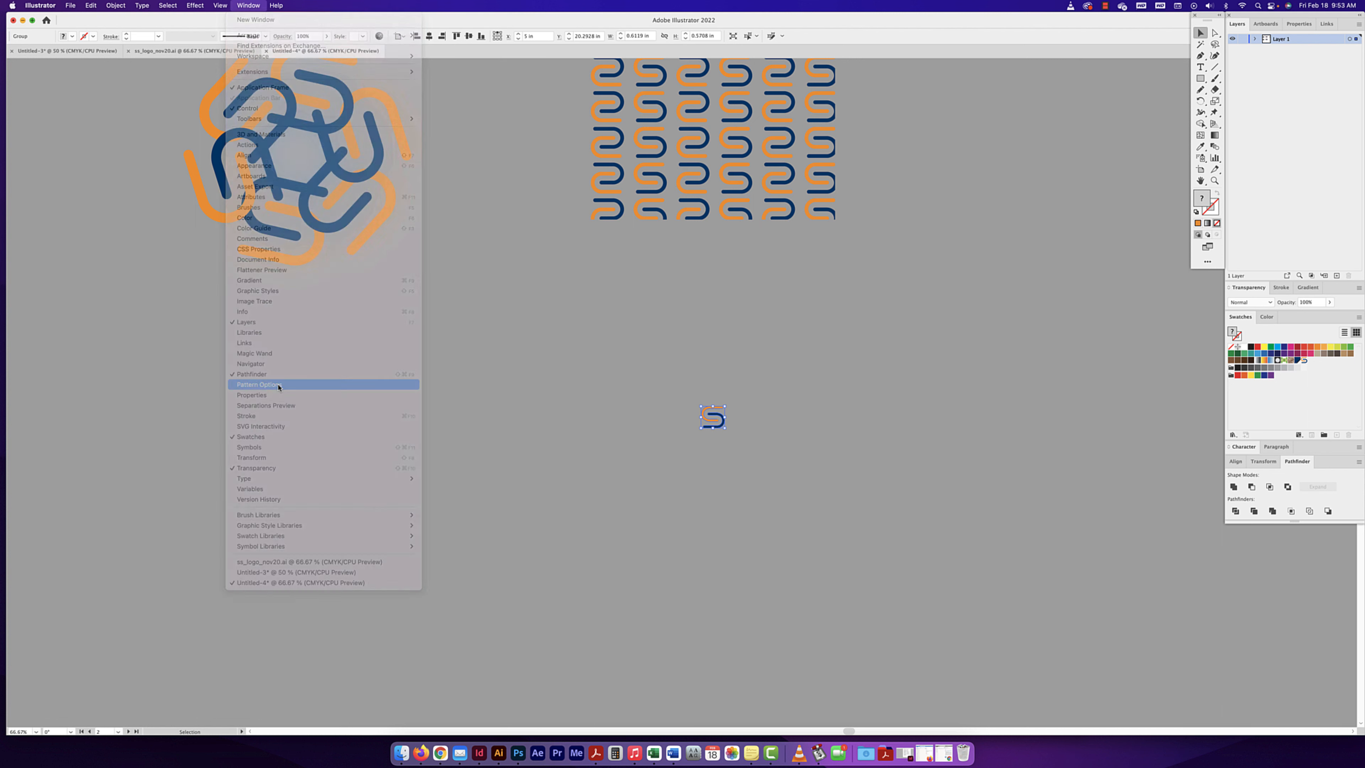
left_click_drag(469, 298, 520, 296)
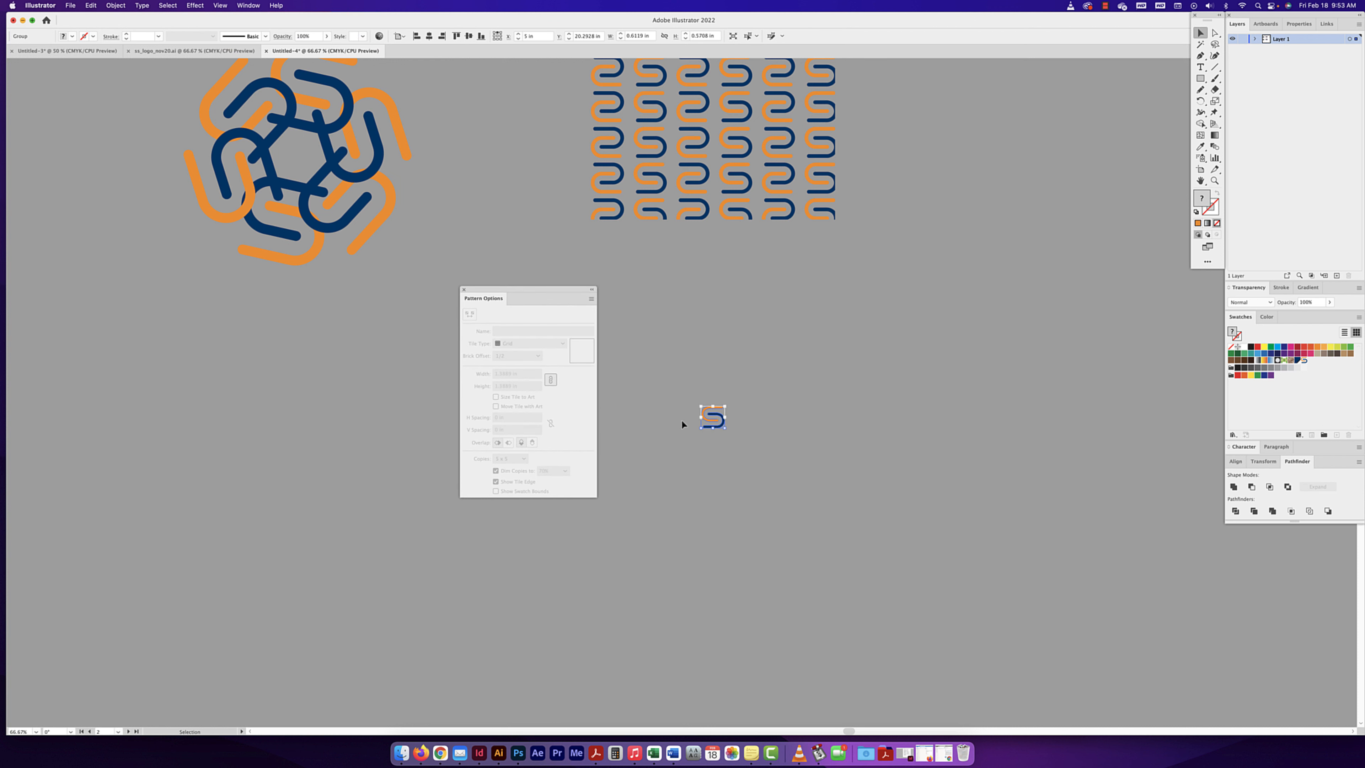
left_click(591, 298)
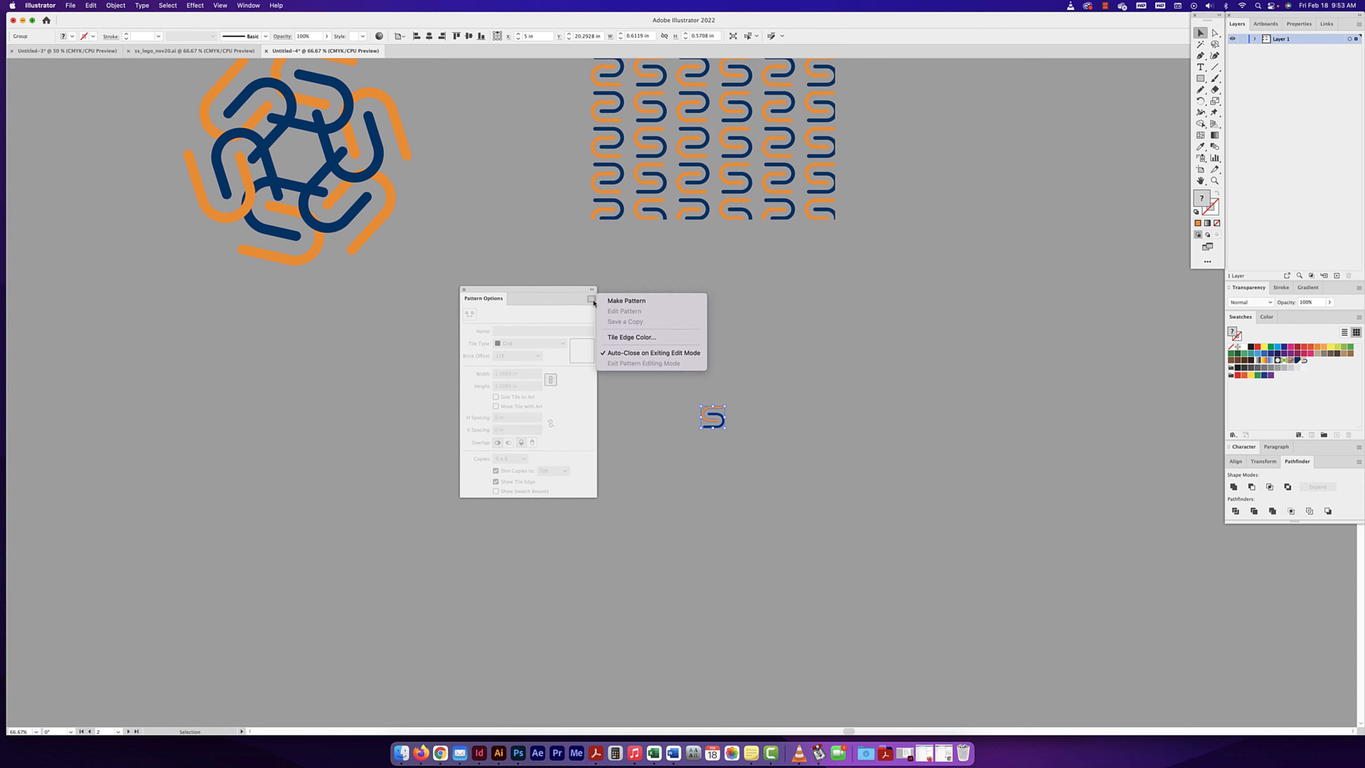
left_click(639, 301)
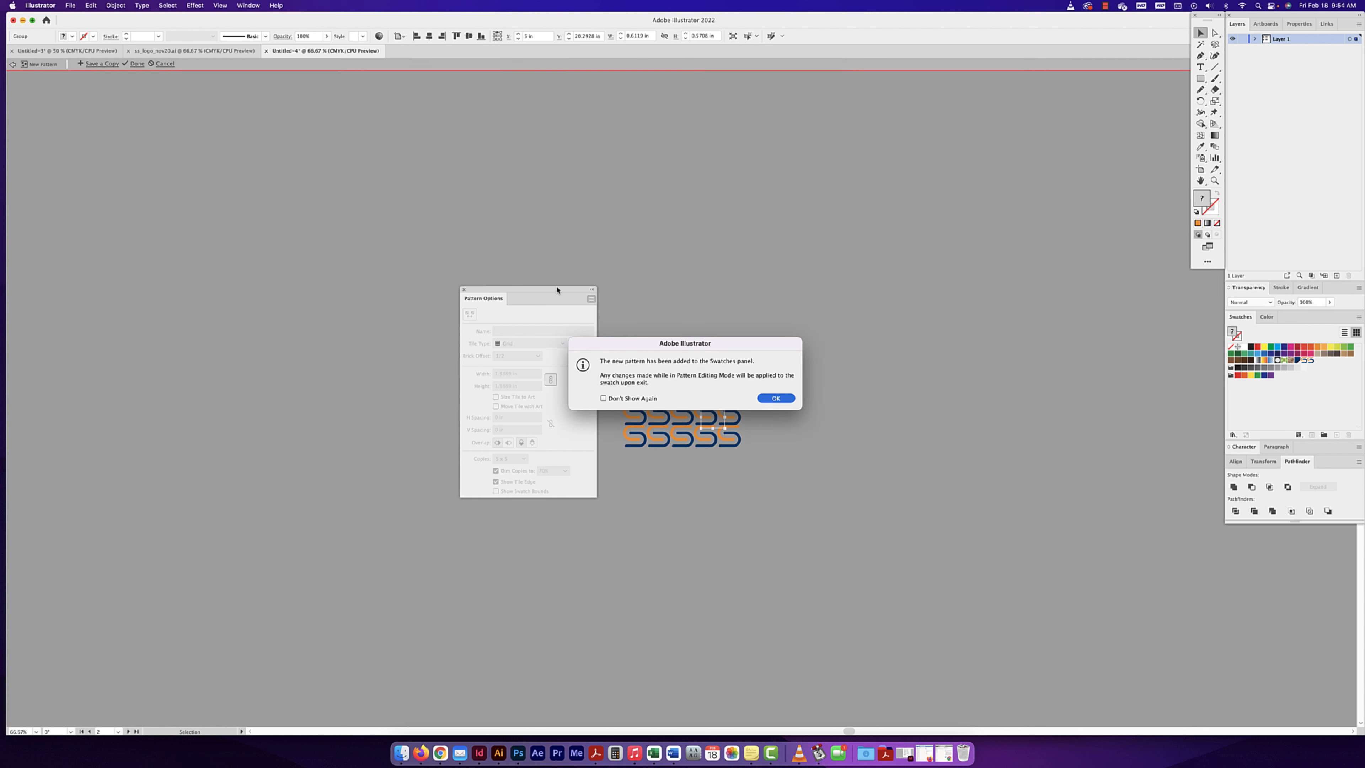
left_click(775, 397)
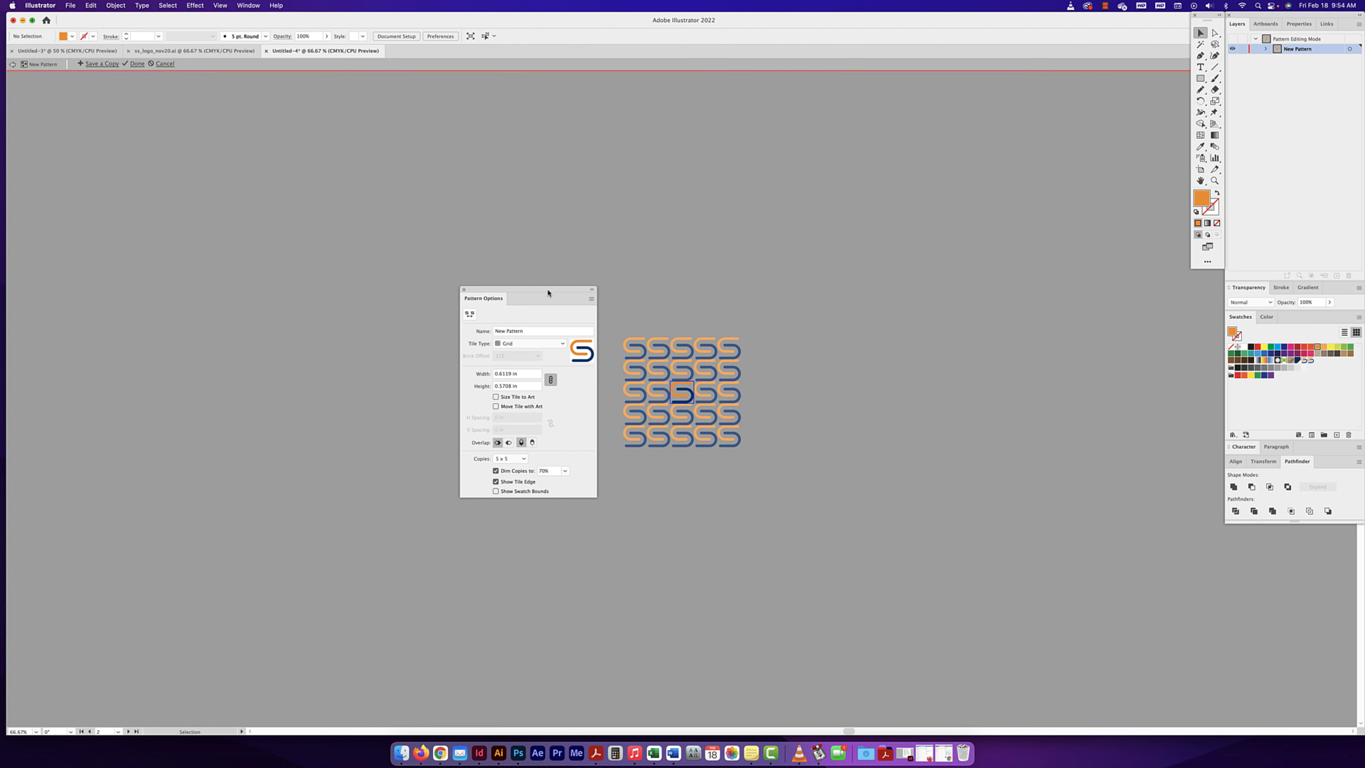
left_click_drag(548, 292, 501, 290)
- Set the pattern's tile type to Brick by Row with a brick offset of 3/4
key("super+equal")
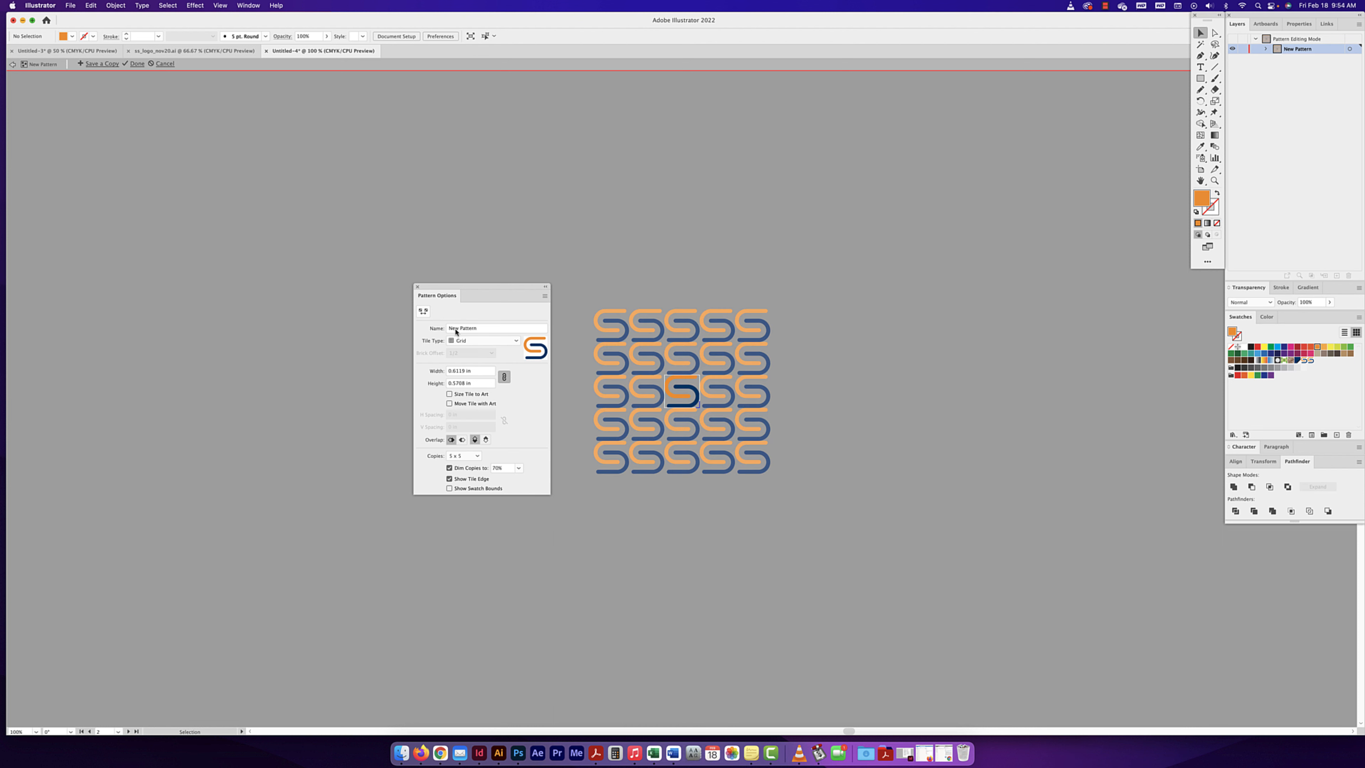
left_click(472, 343)
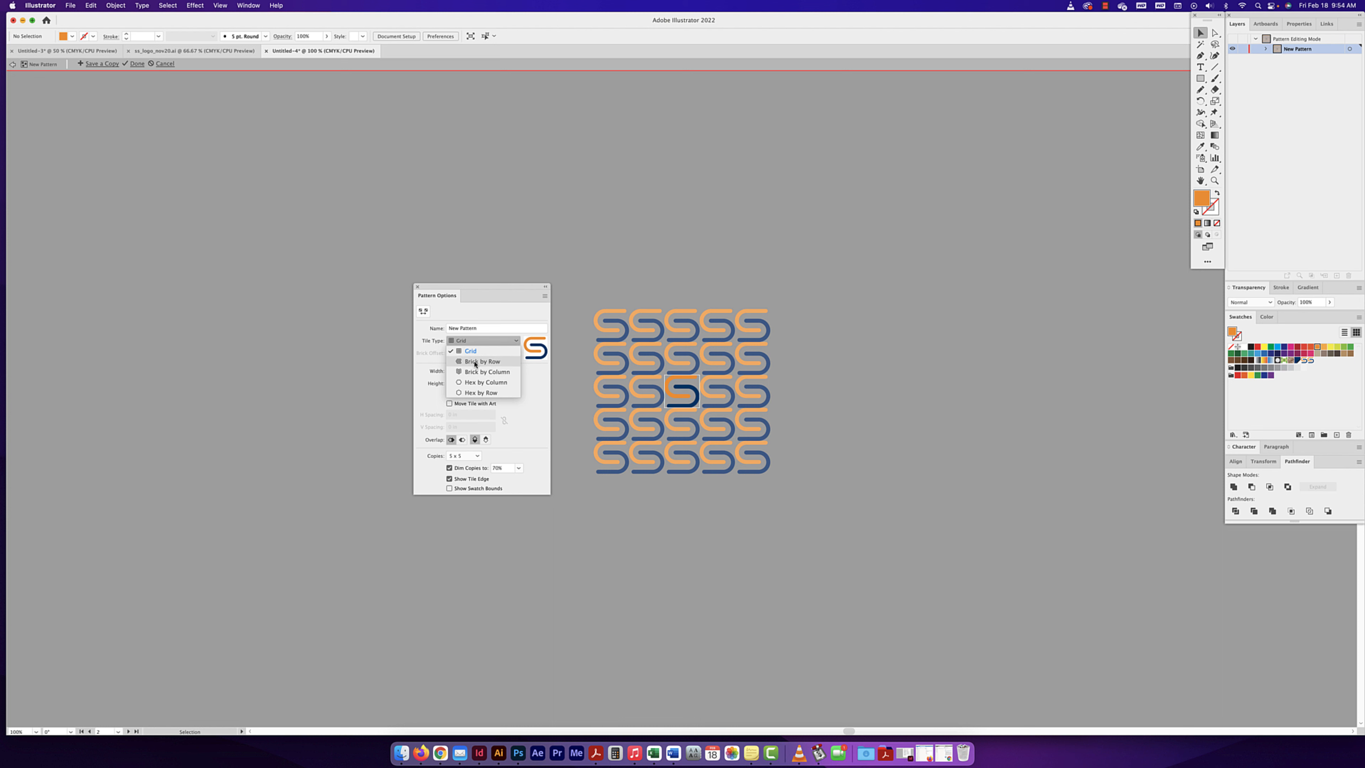
left_click(475, 364)
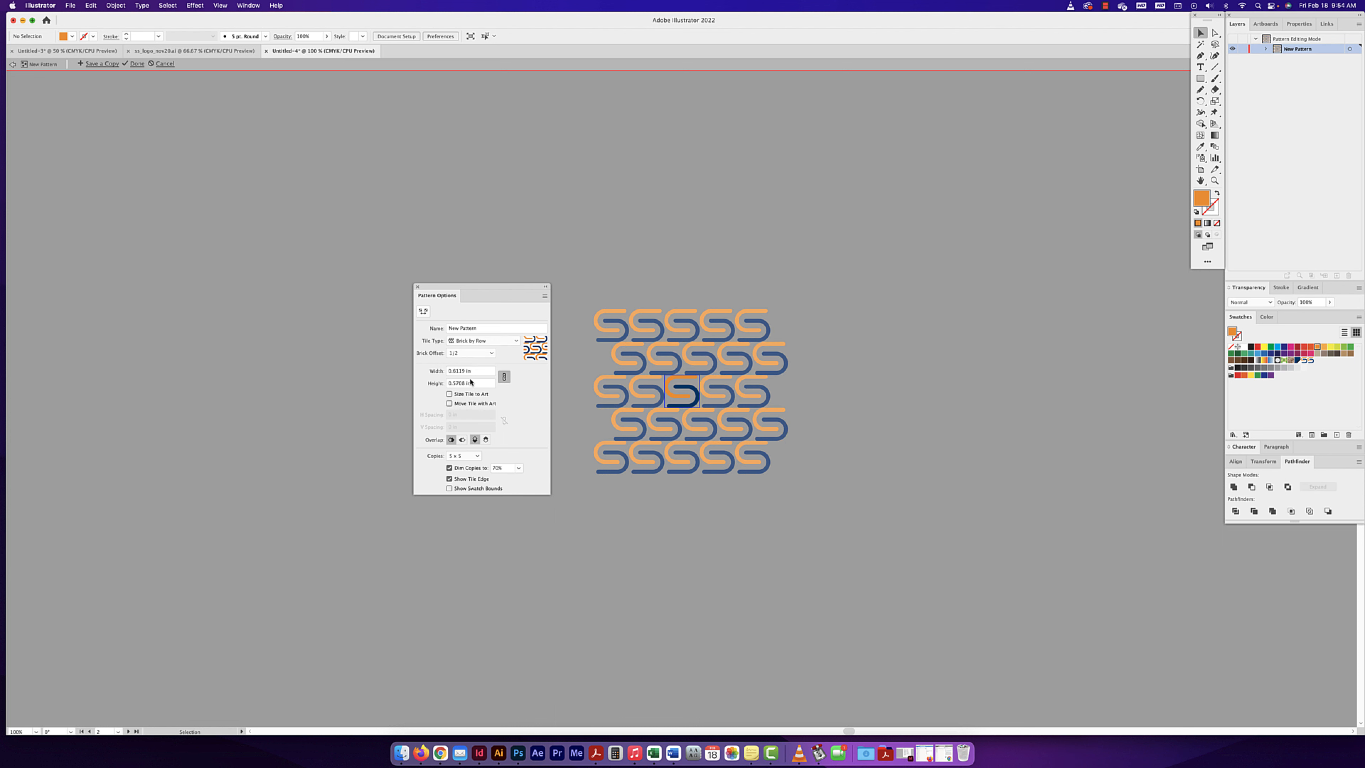
left_click(468, 352)
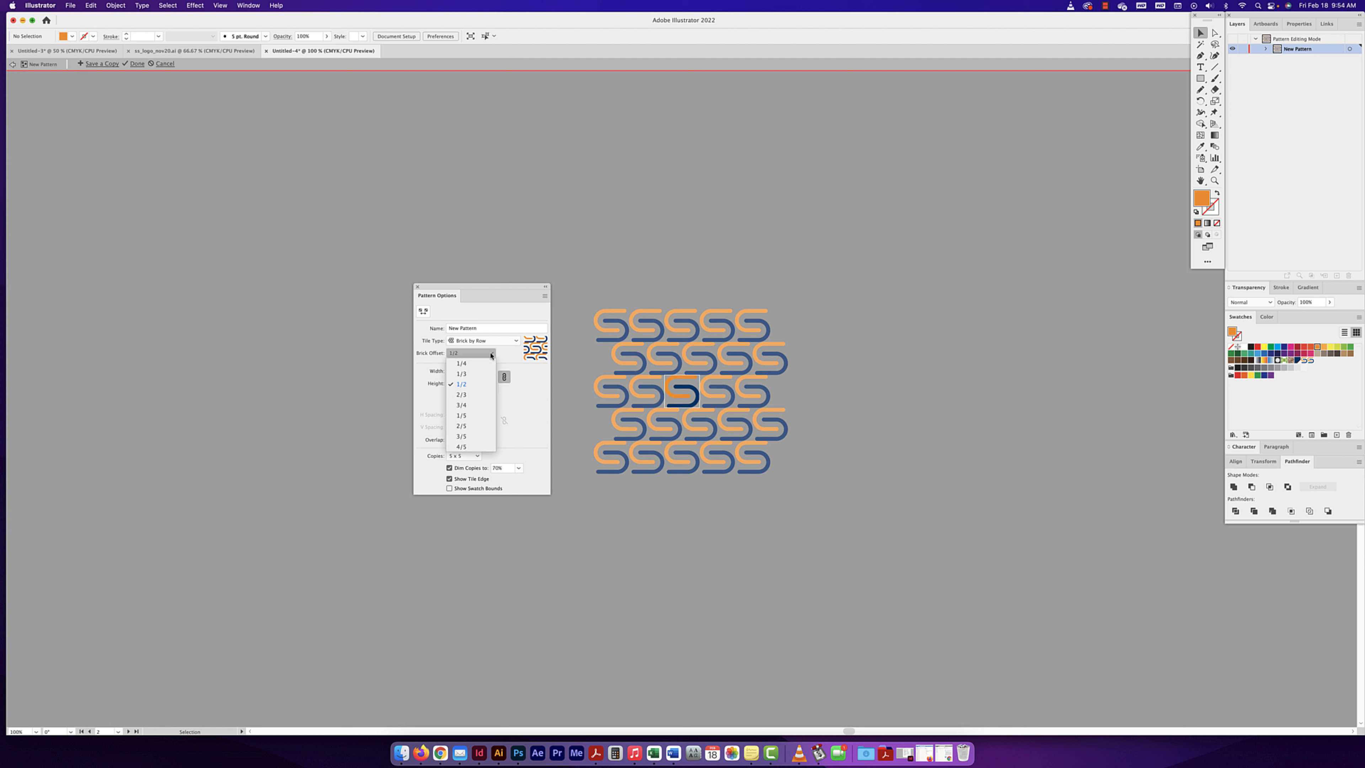
left_click(467, 406)
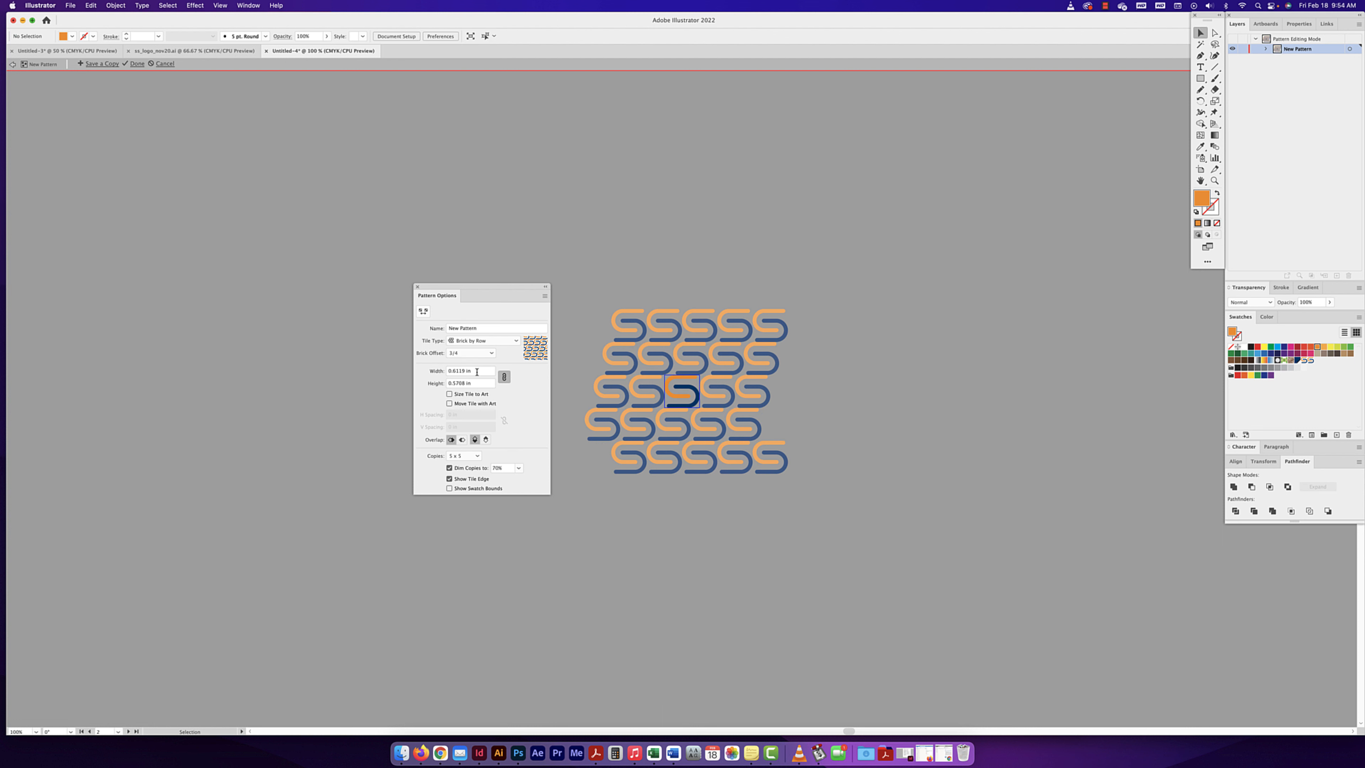
- Unlink the pattern tile's proportions and set both its width and height to 0.75 in
left_click(476, 371)
left_click(505, 376)
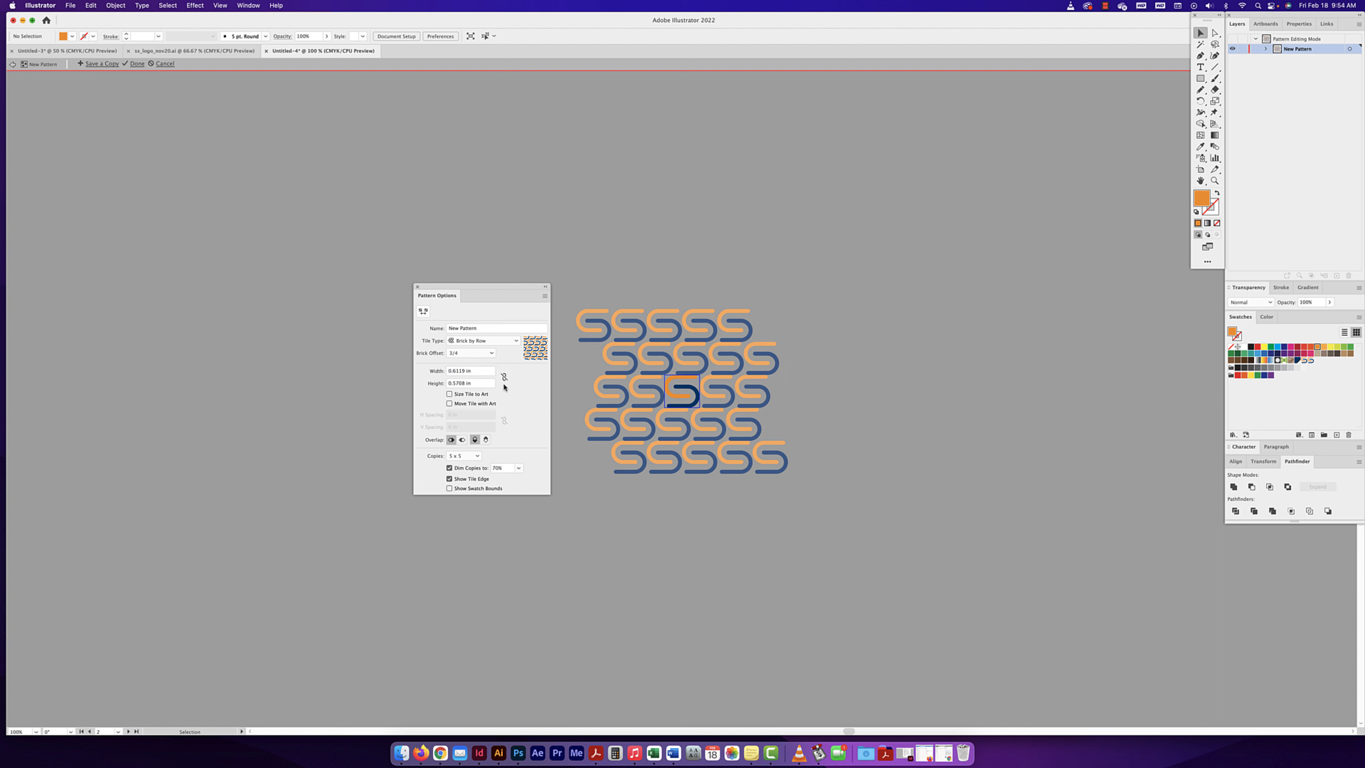
left_click(470, 371)
type("0.75")
key("Return")
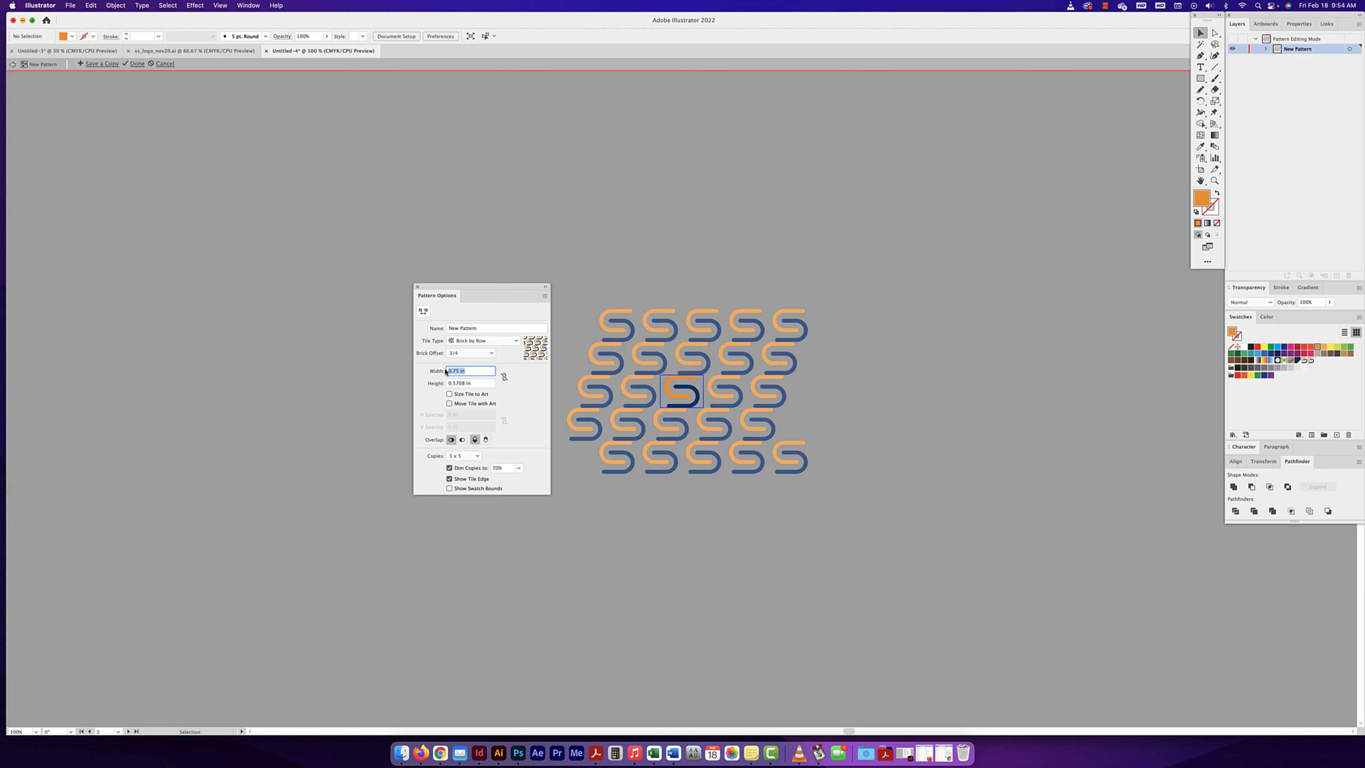
left_click_drag(474, 383, 451, 382)
type("0.75")
key("Return")
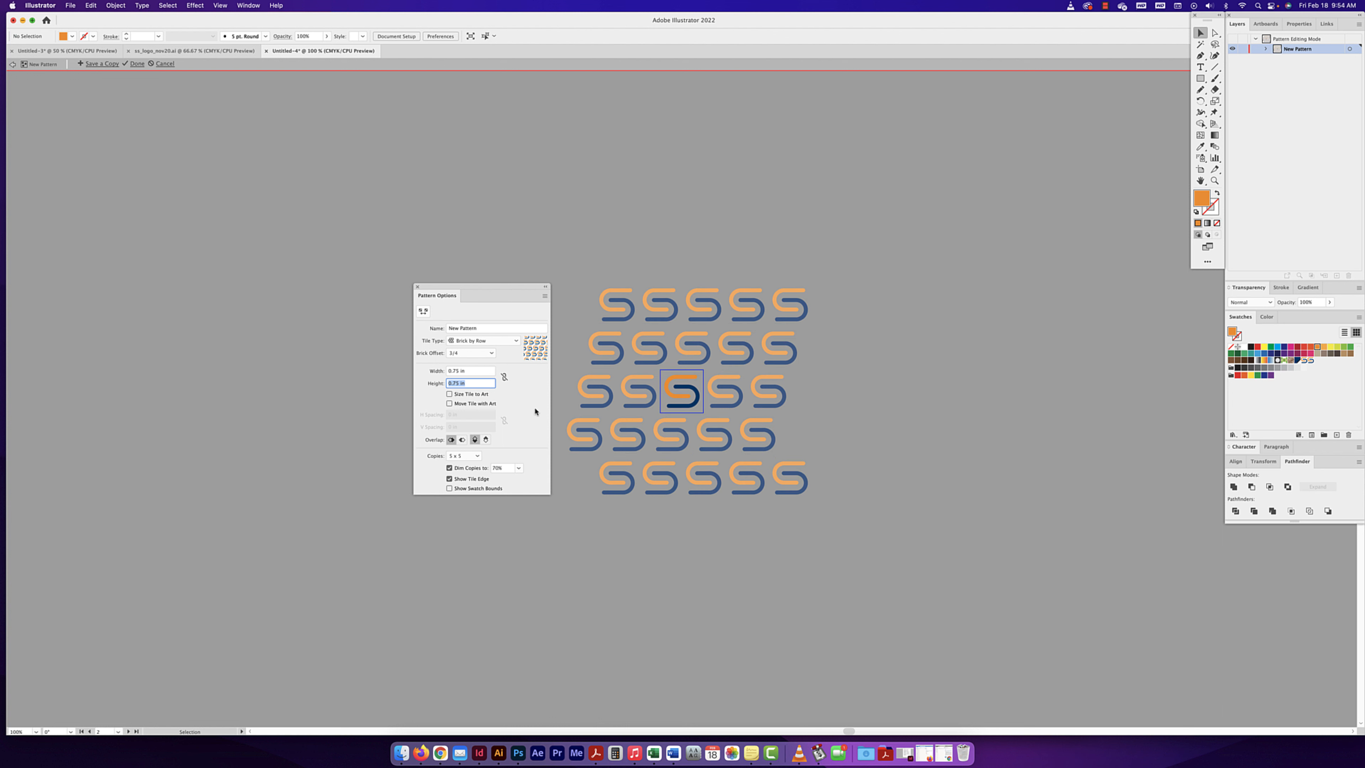
- Enable Size Tile to Art for the S mark pattern
left_click(451, 394)
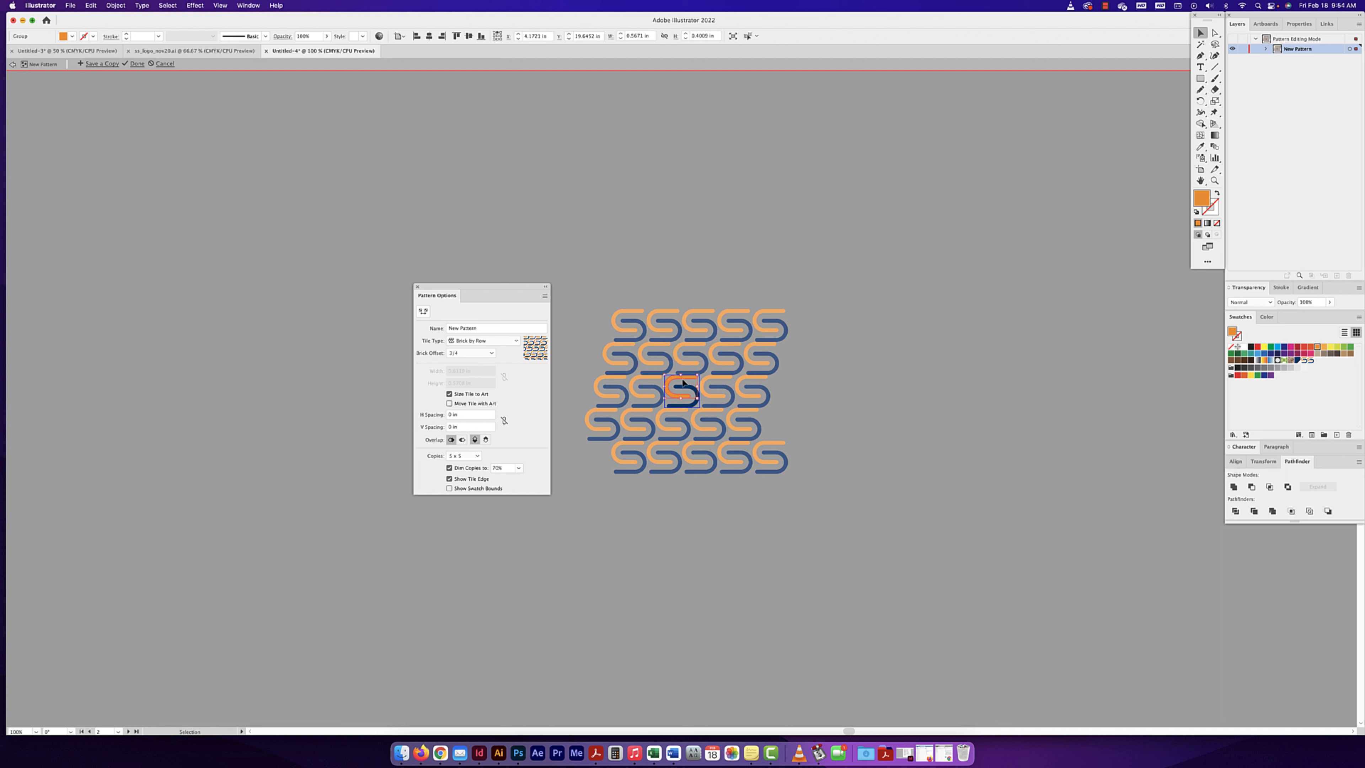
- Scale the S mark inside the pattern tile down to about 0.46 × 0.42 in
left_click(691, 405, "shift")
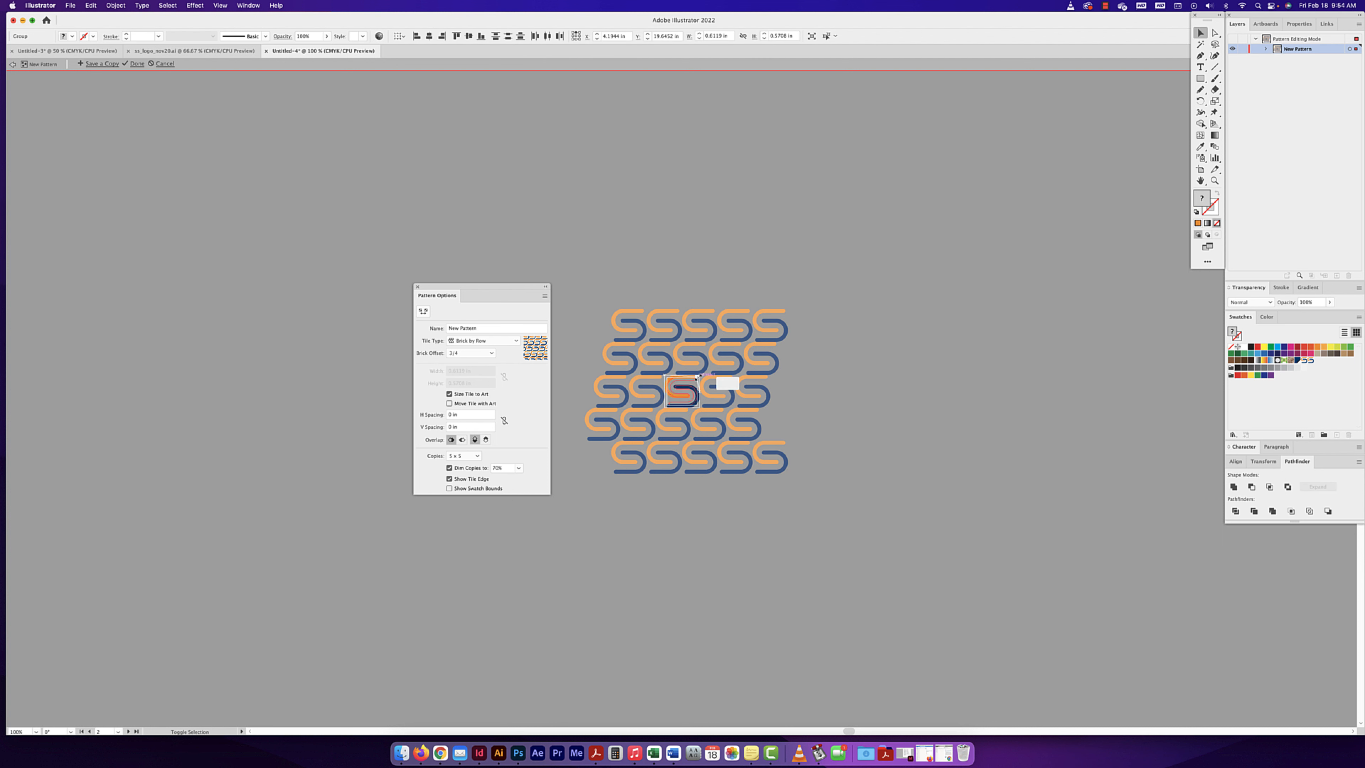
left_click_drag(695, 381, 694, 378)
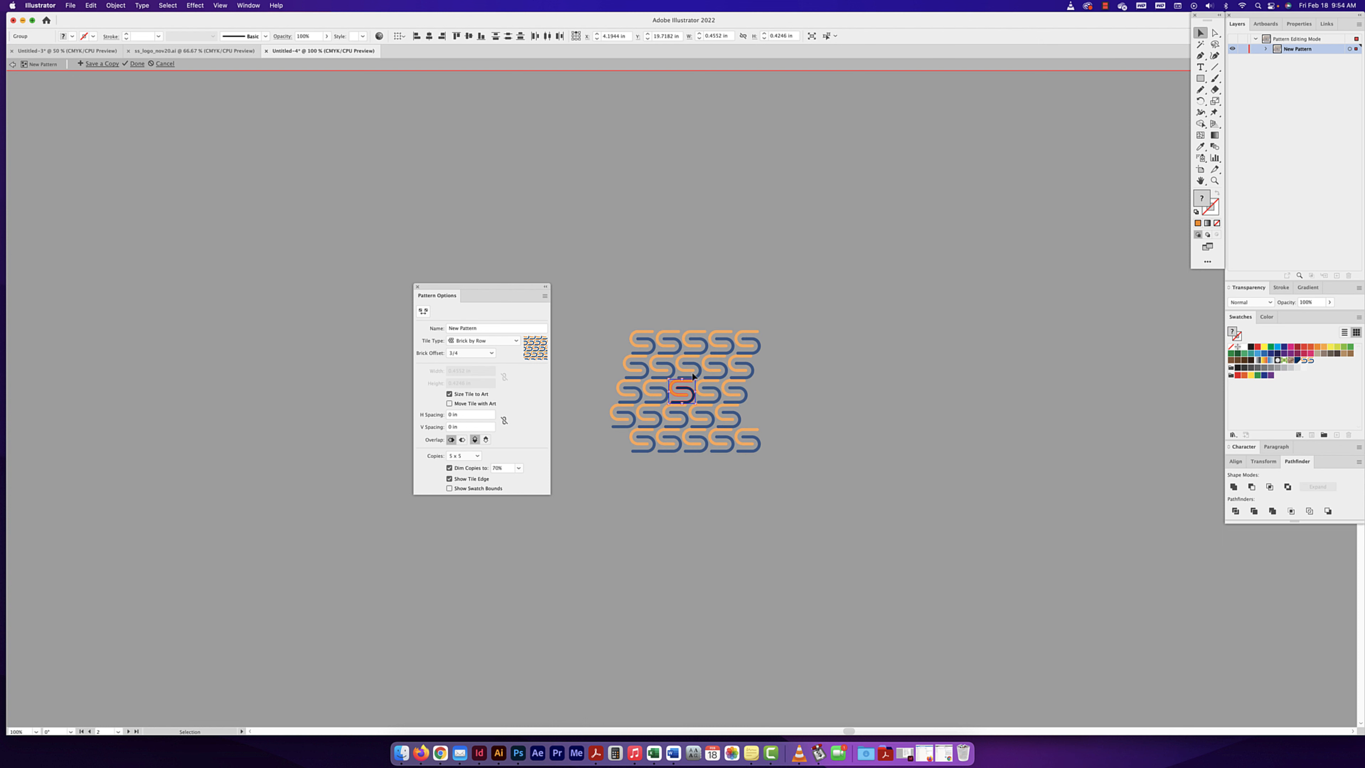
- Try disabling Size Tile to Art and enlarging the S mark to about 0.70 × 0.65 in, and undo both changes
left_click(450, 393)
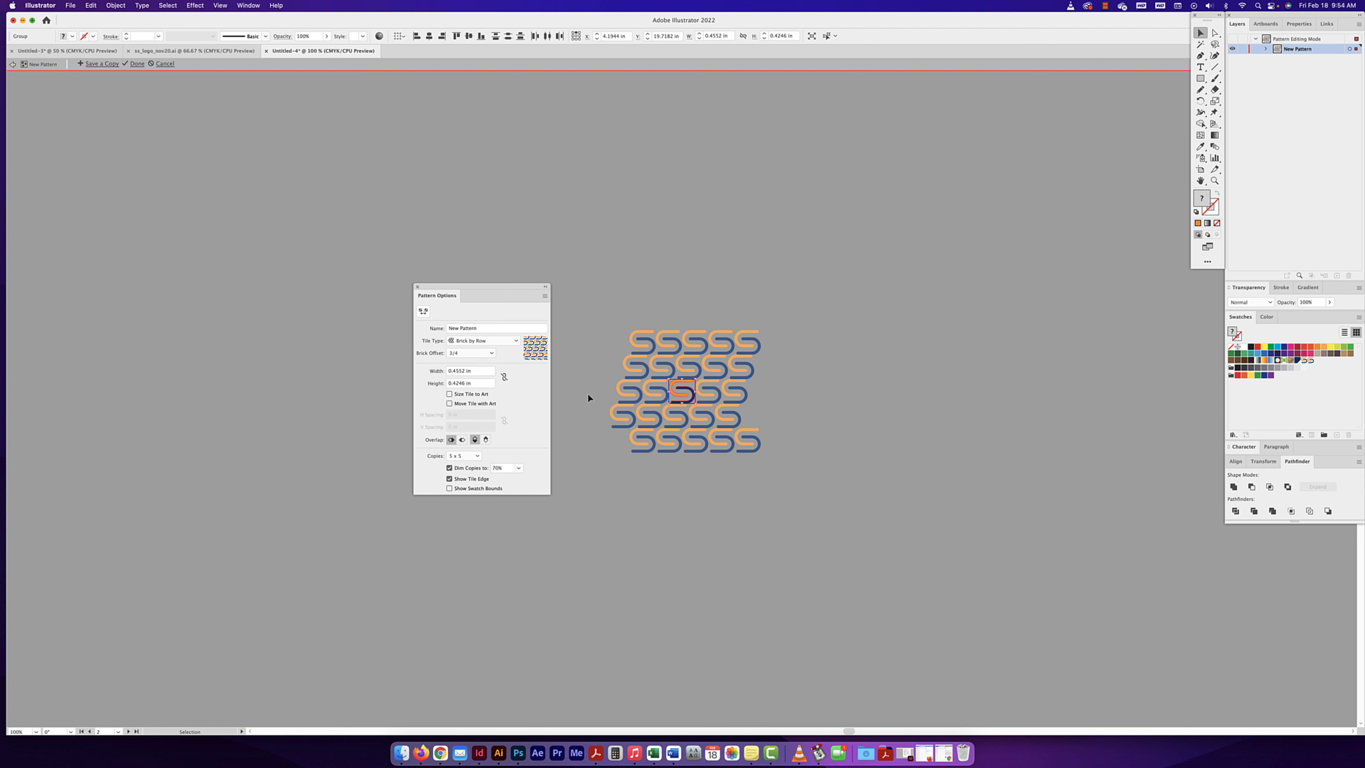
left_click_drag(692, 383, 705, 373)
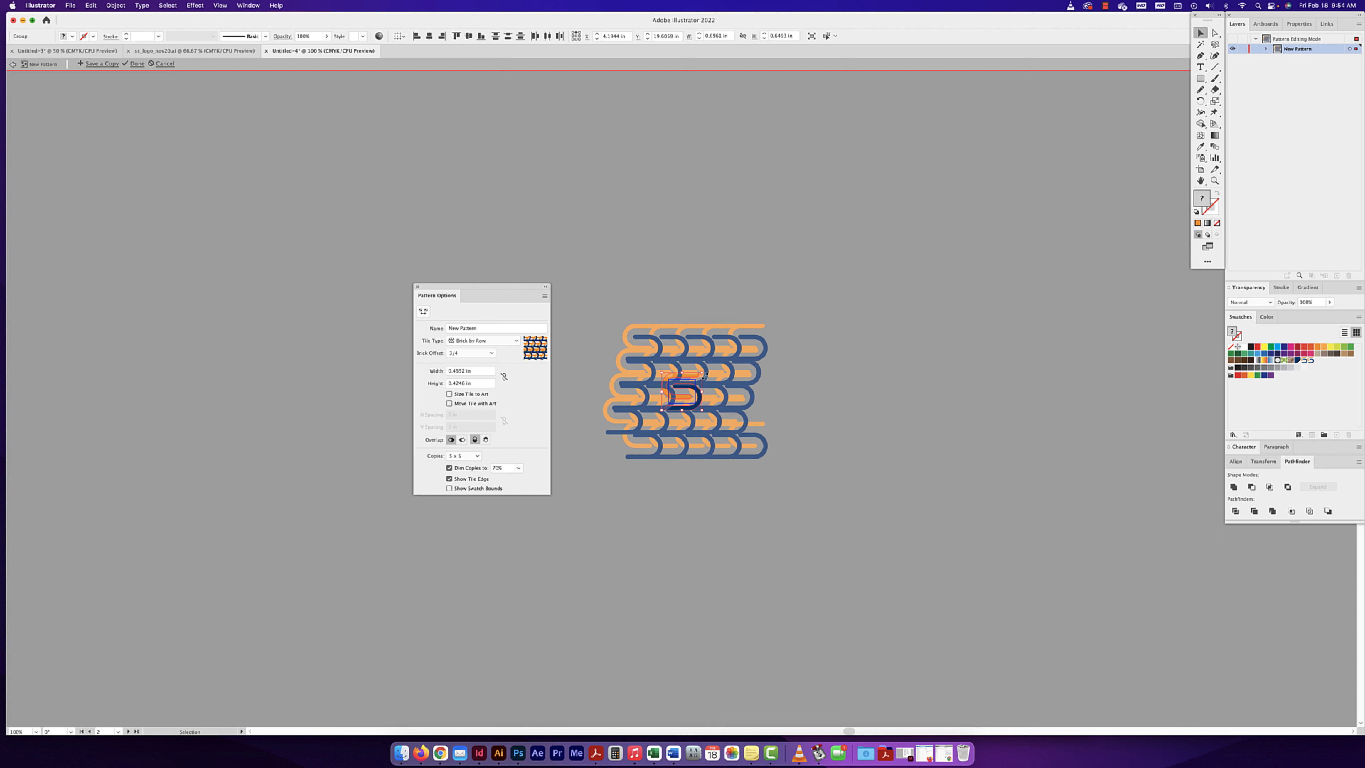
key("cmd+z")
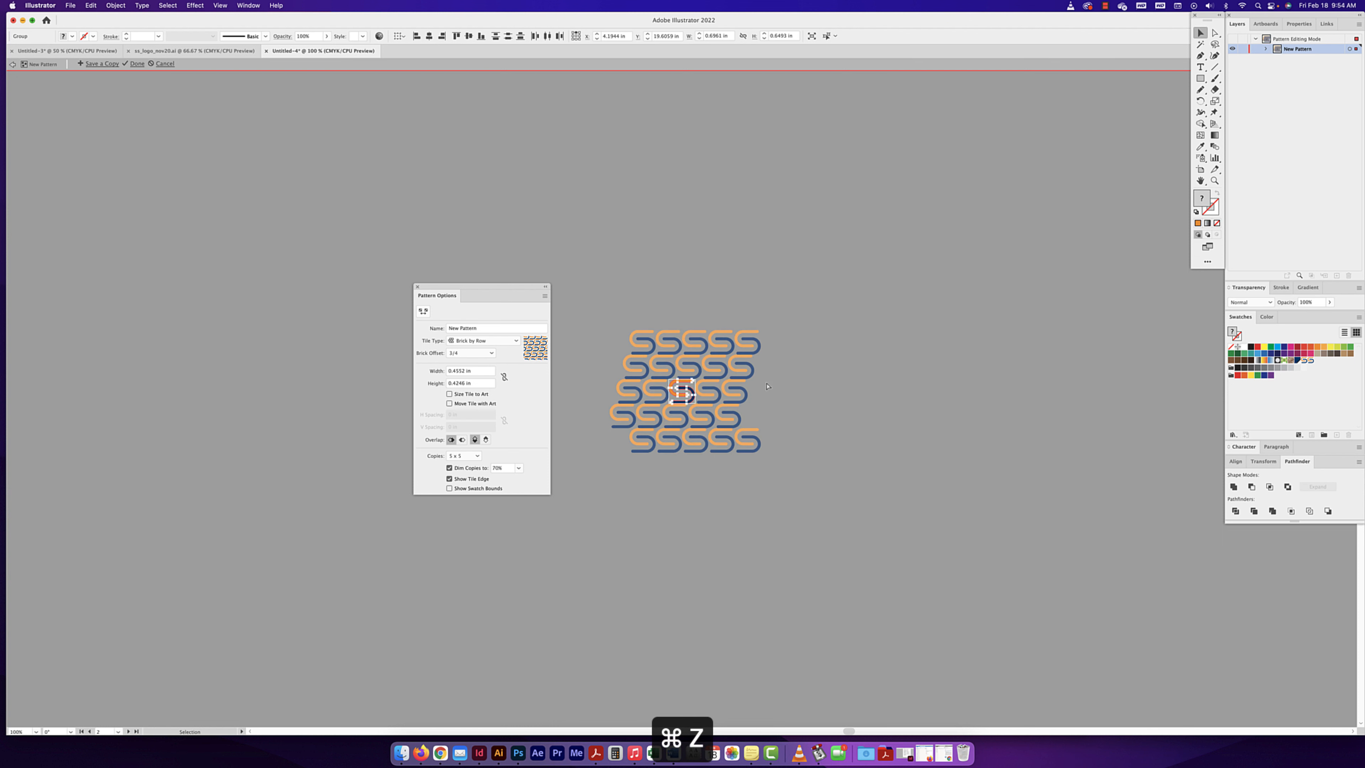
key("super+z")
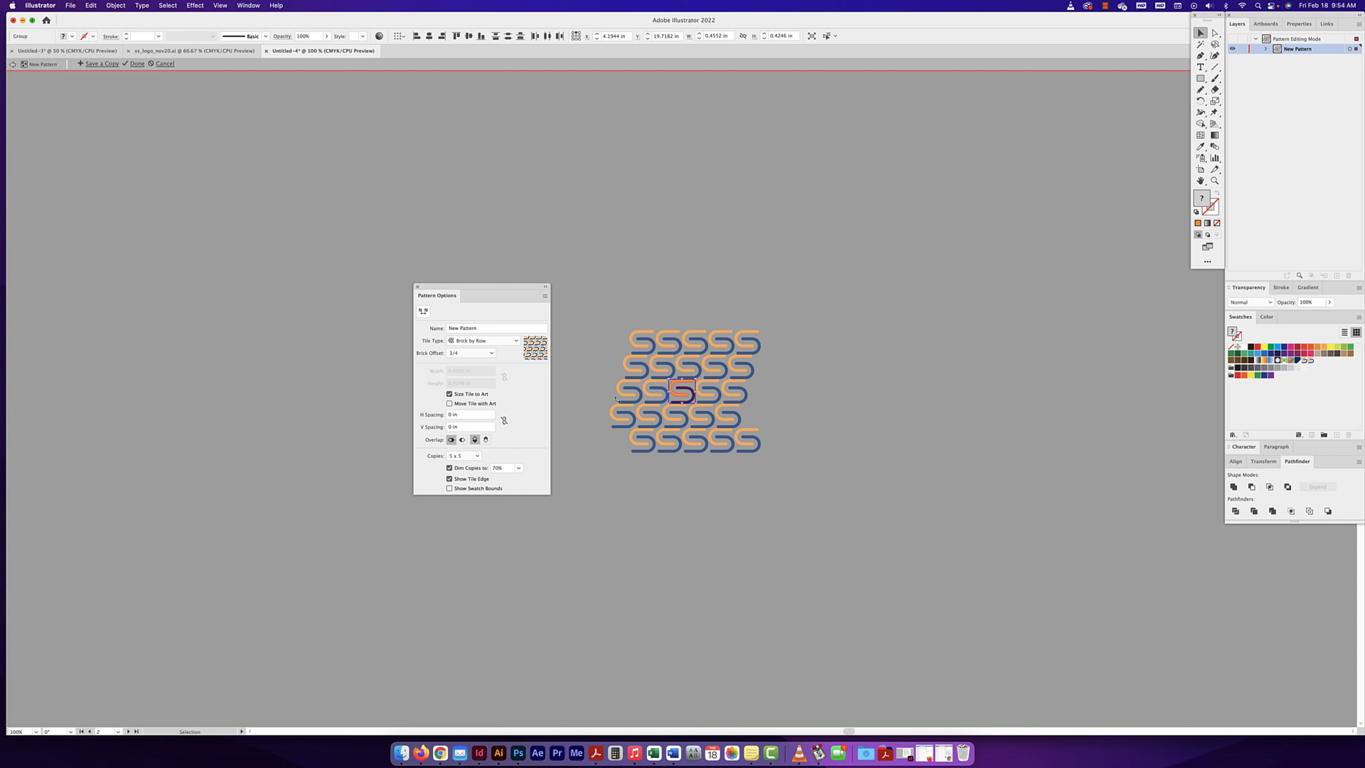
- Set the pattern's horizontal spacing to 0.125 in and its vertical spacing to 0.25 in
left_click(439, 415)
type("0.25")
key("Return")
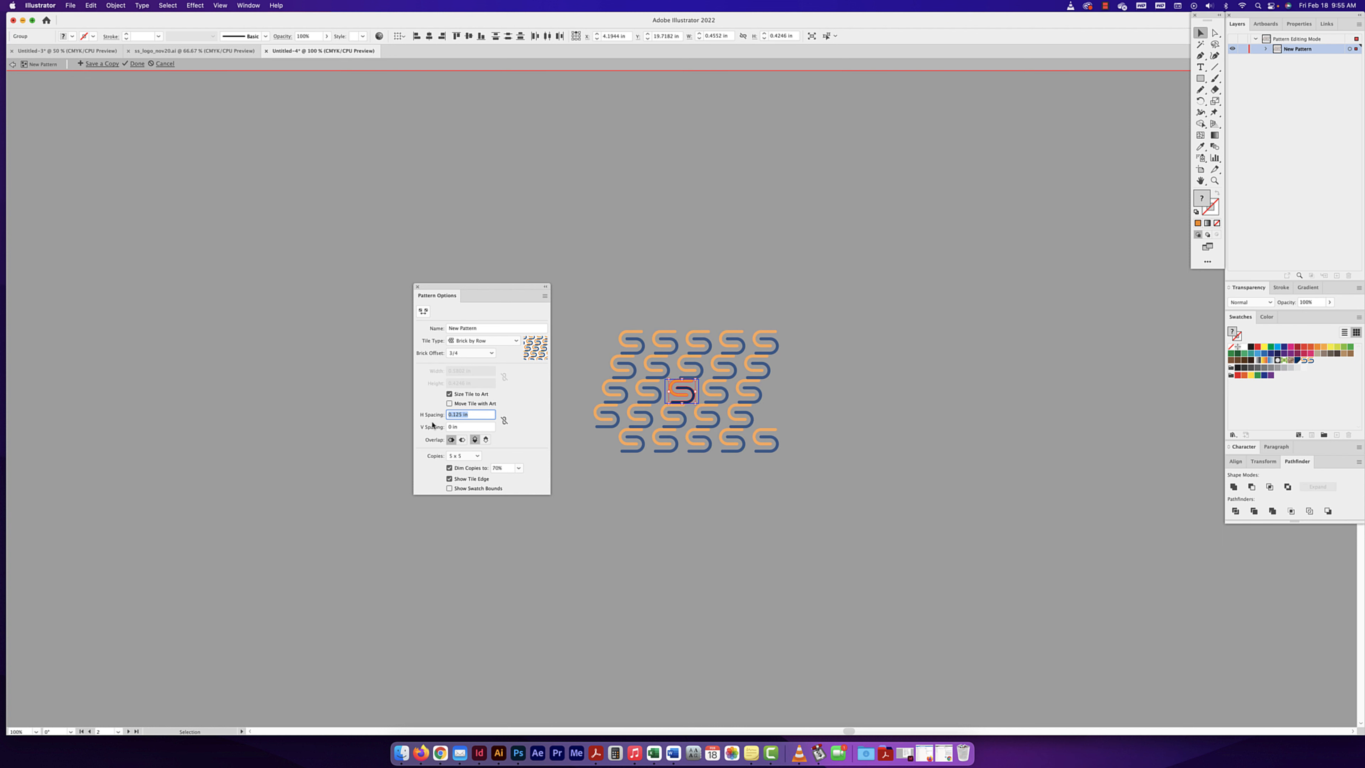
left_click_drag(463, 426, 435, 427)
type("0.125")
key("Return")
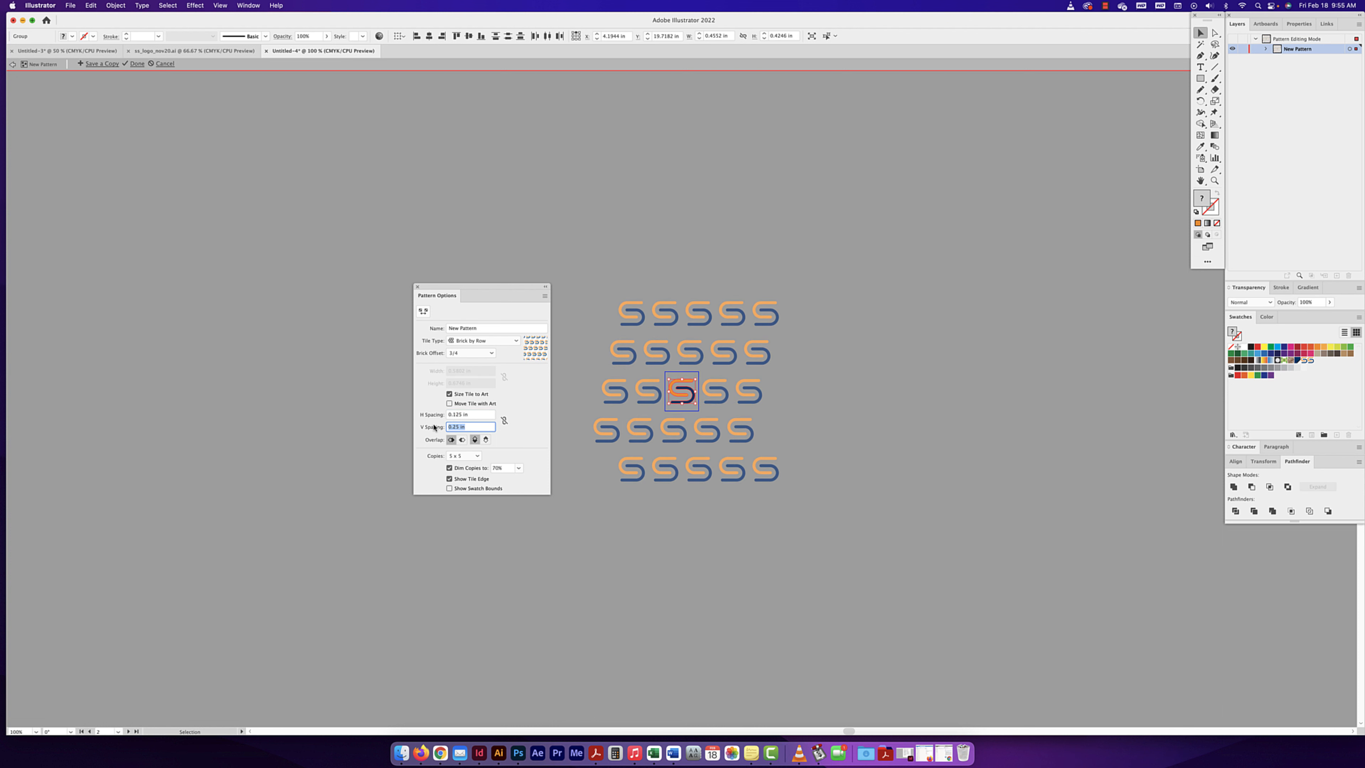
- Reset the pattern's vertical and horizontal spacing to 0 in
type("0")
key("Return")
left_click(428, 415)
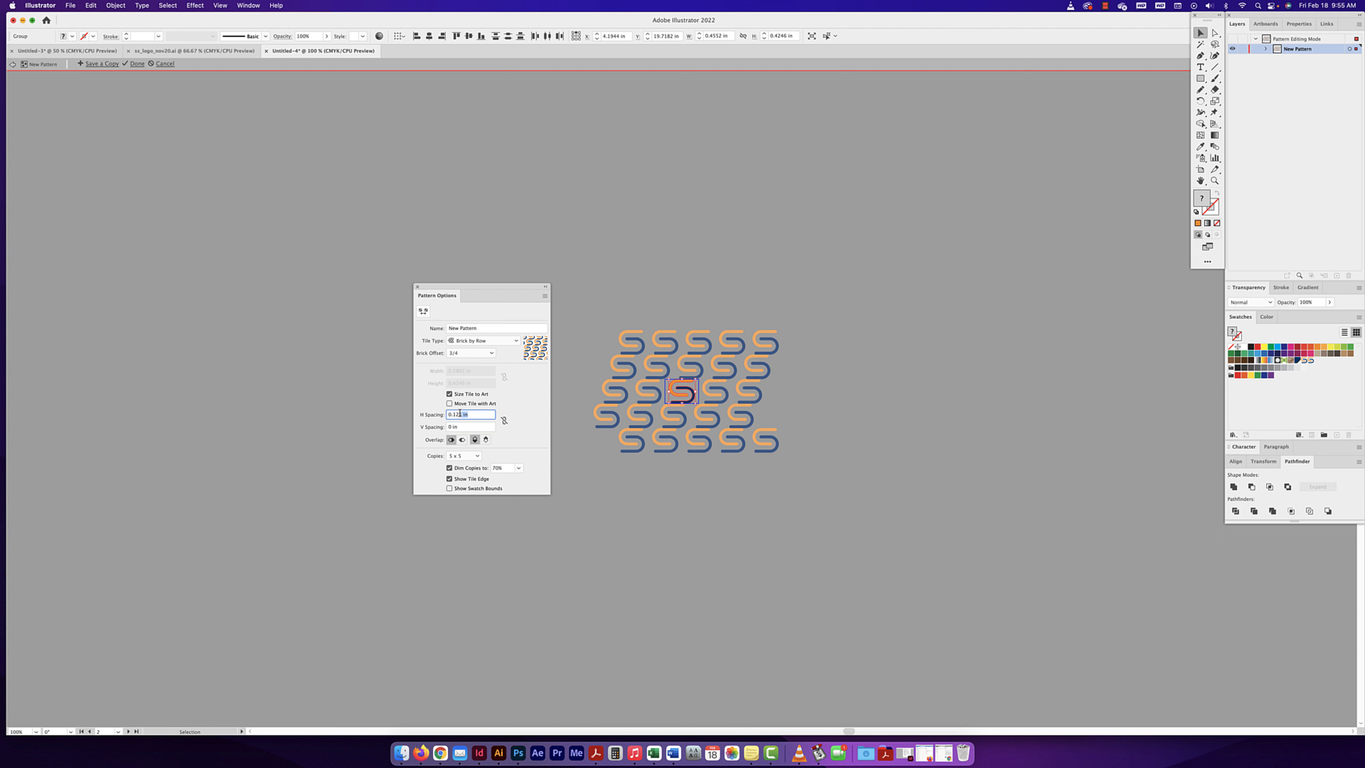
type("0")
key("Return")
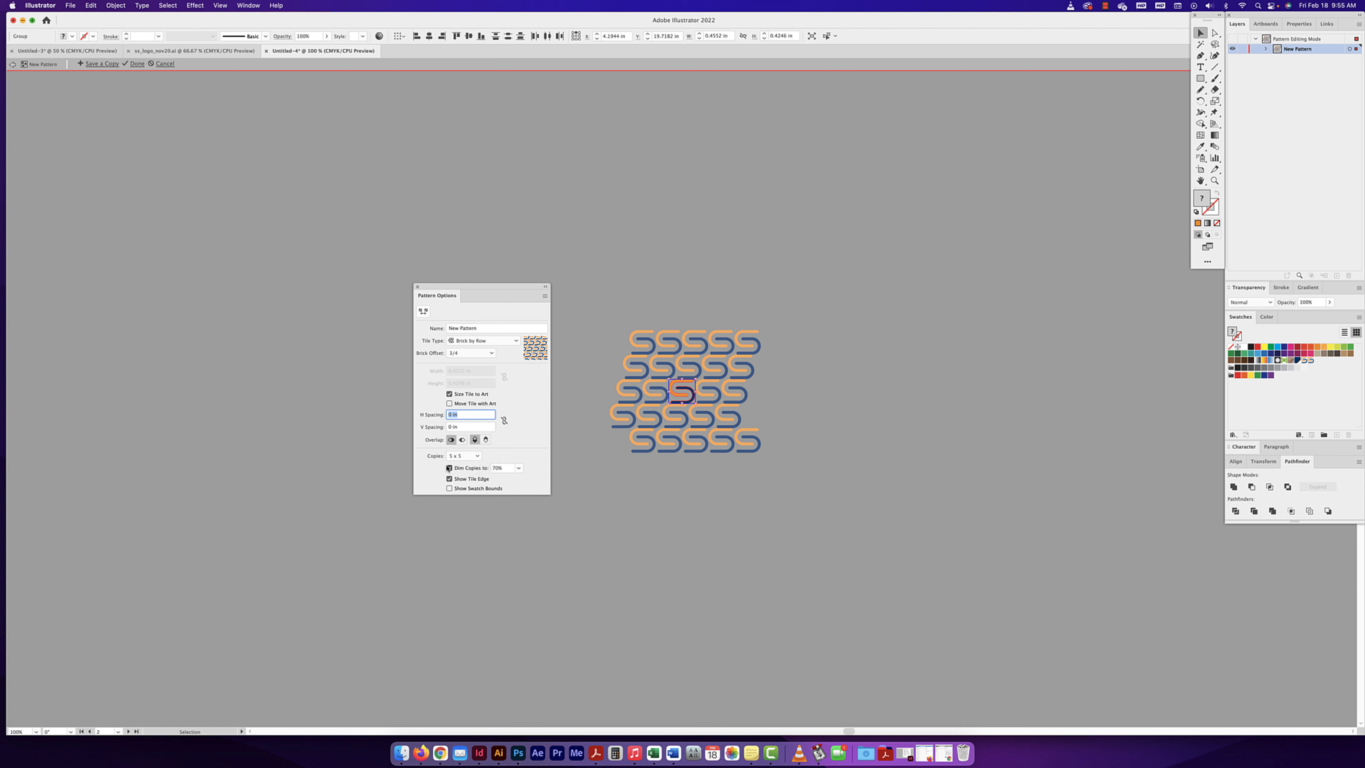
- Set the number of pattern copies shown to 9 x 9
left_click(463, 456)
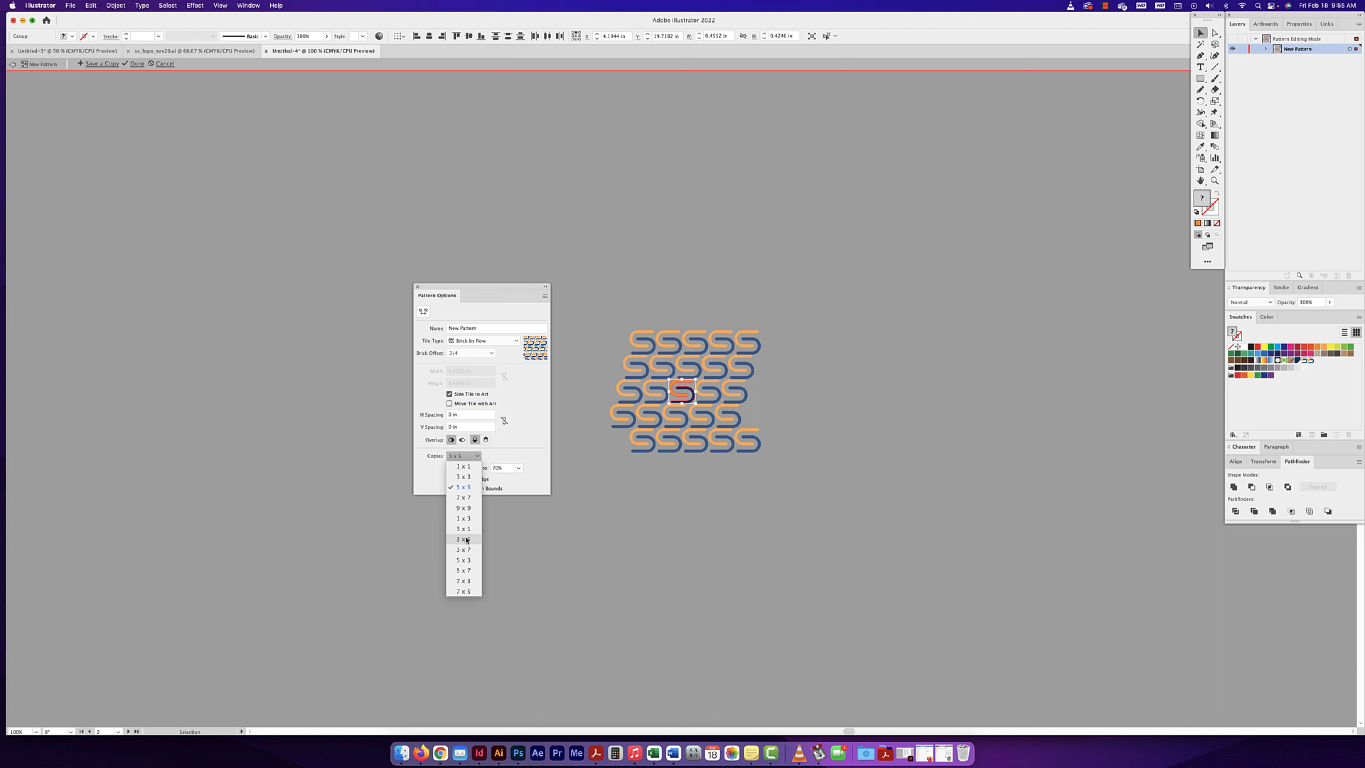
left_click(465, 507)
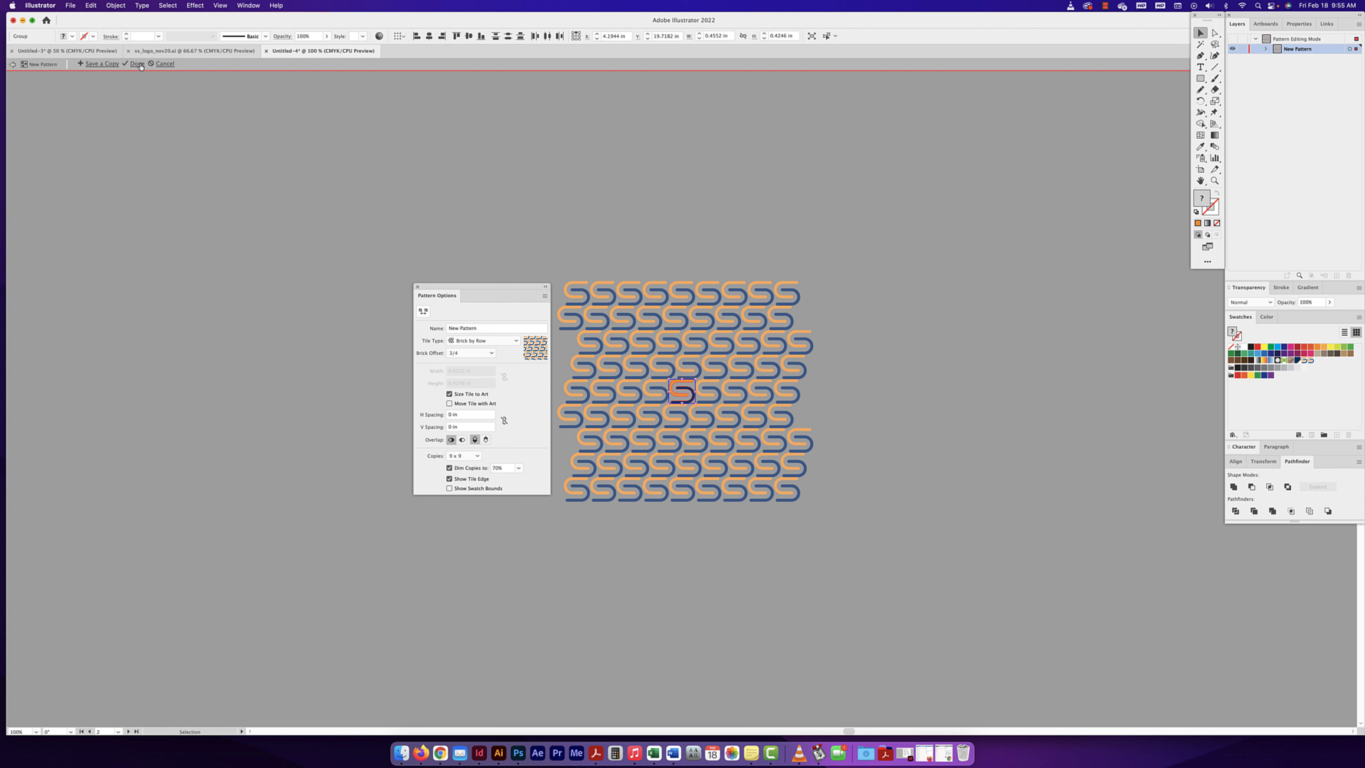
- Save a copy of the pattern named "s pattern" and exit pattern editing mode
left_click(98, 64)
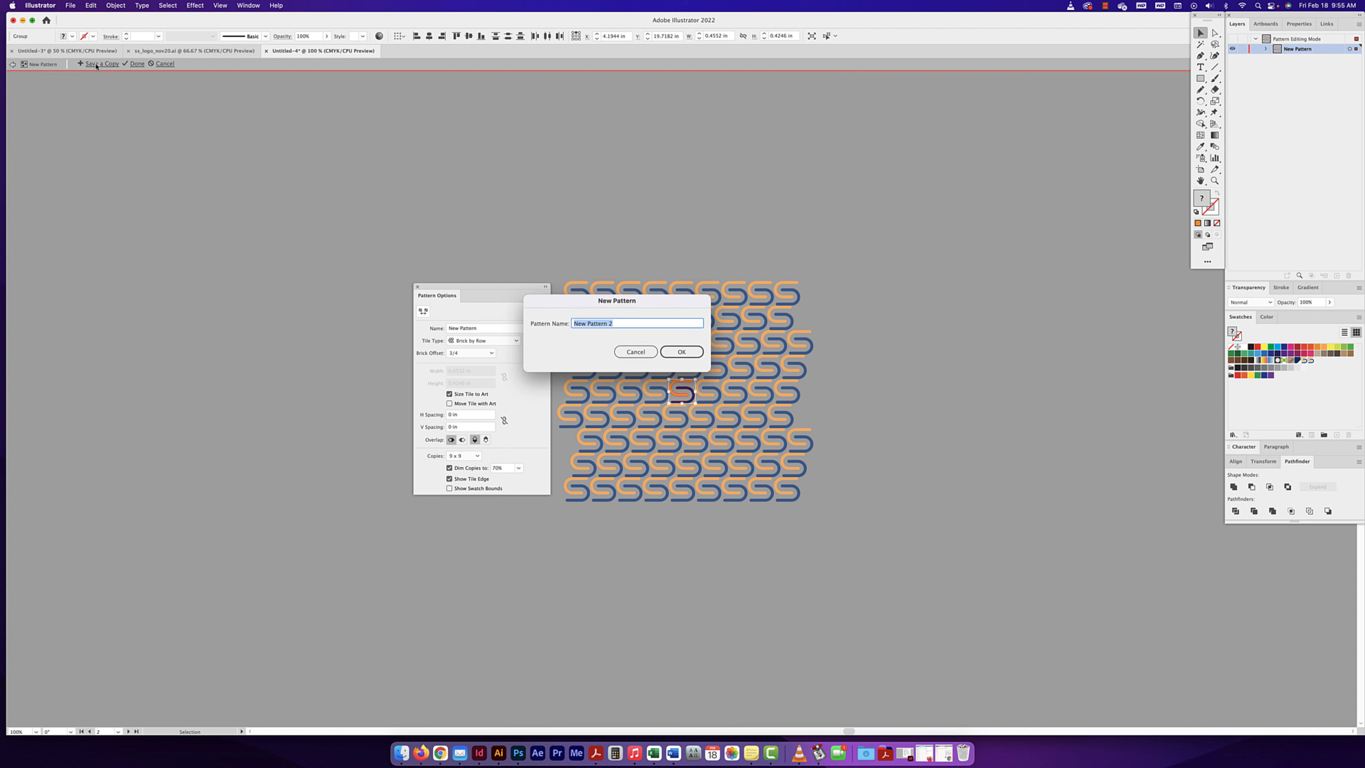
type("s pattern")
left_click(670, 352)
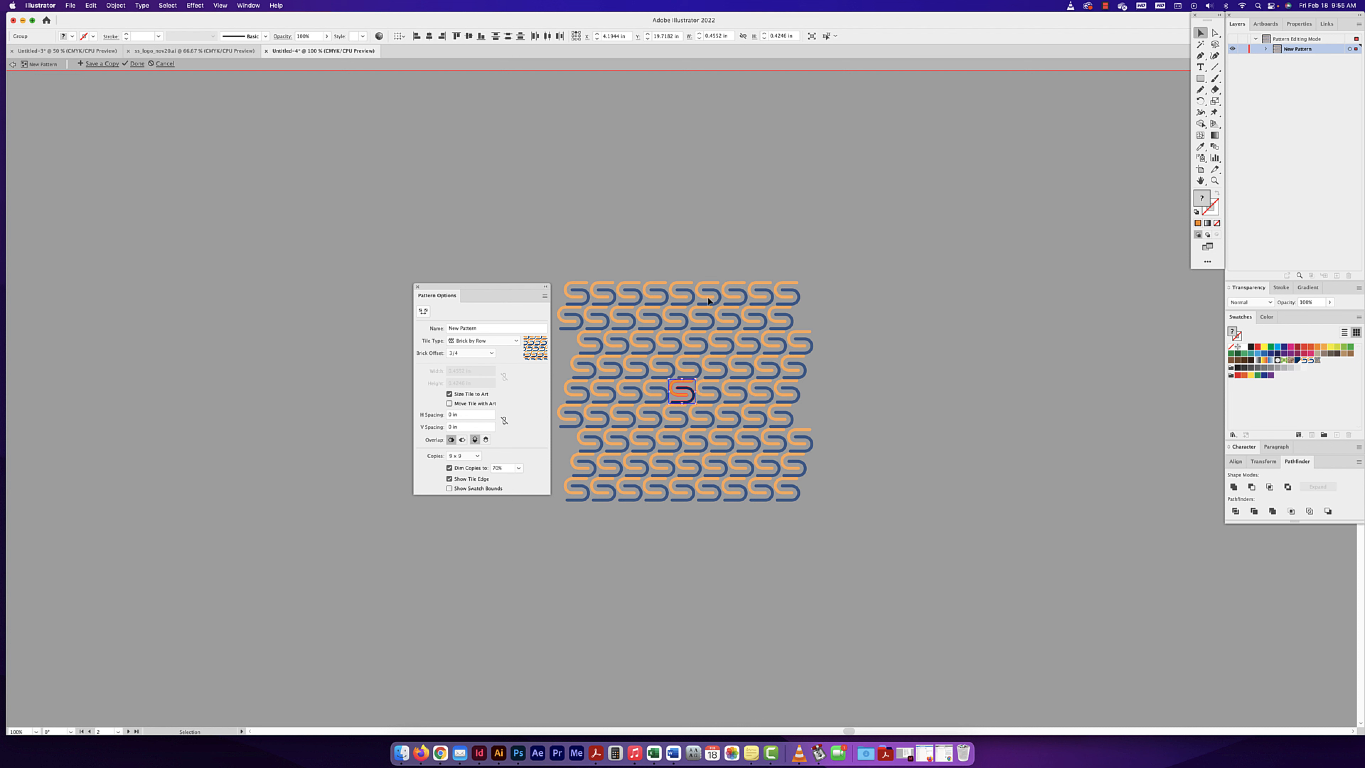
left_click(993, 328)
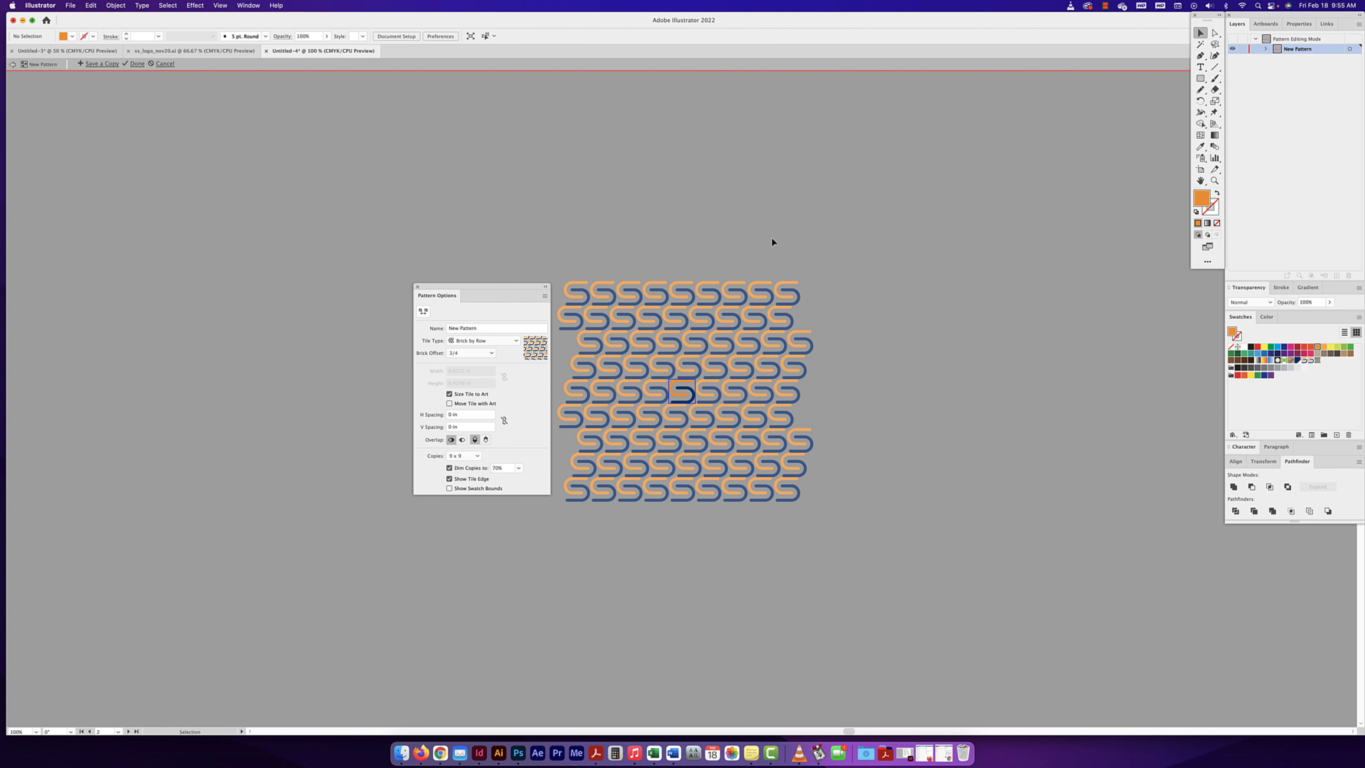
left_click(12, 63)
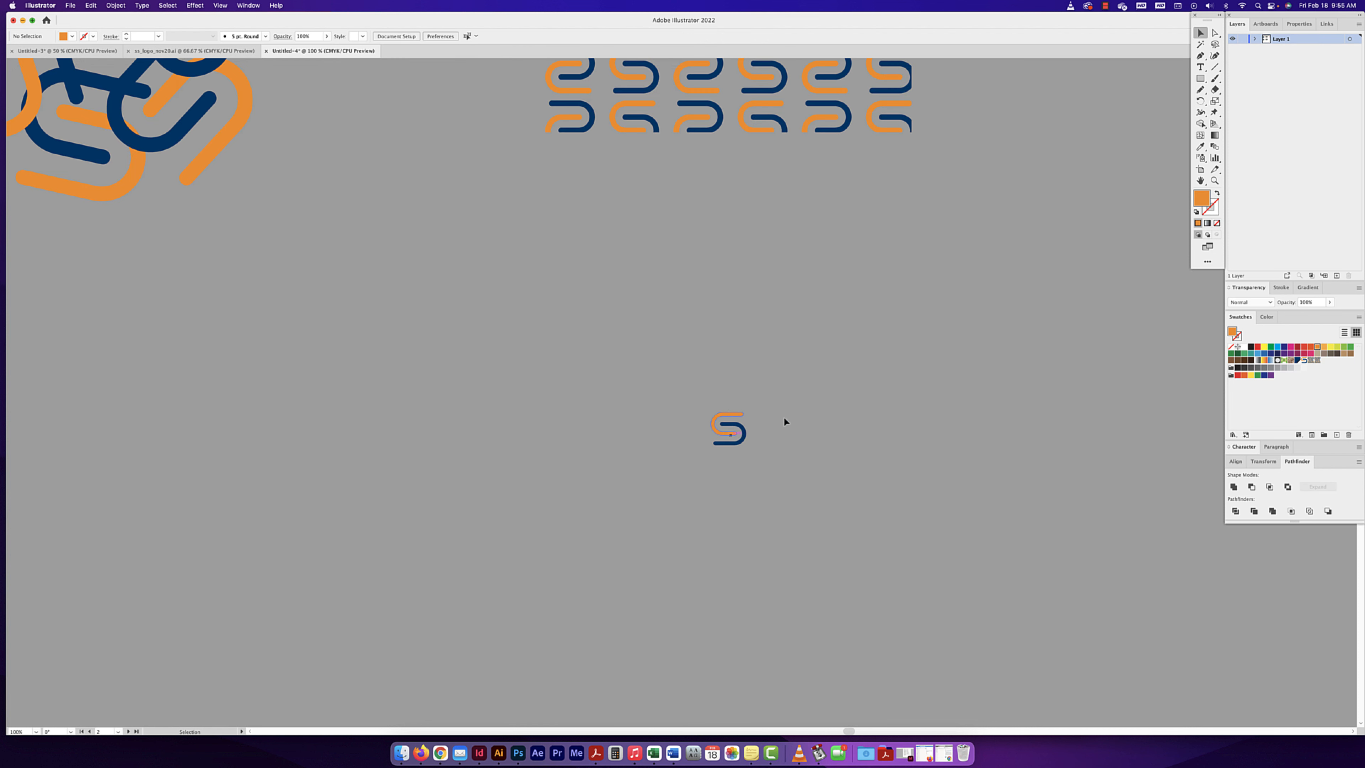
- Draw a square about 5.16 in wide beside the small S mark and fill it with the new S pattern swatch
left_click_drag(784, 421, 597, 509)
key("super+minus")
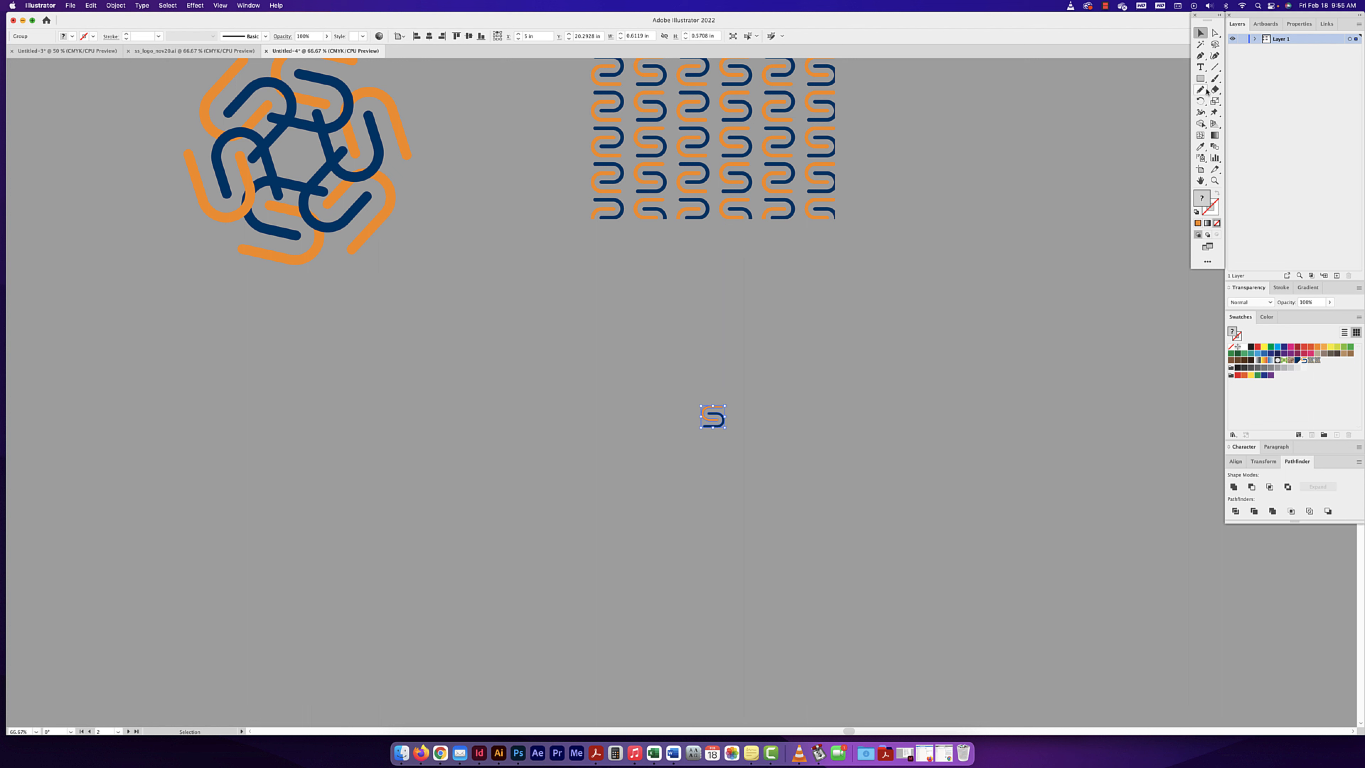
left_click(1200, 78)
left_click_drag(821, 358, 1020, 557)
key("v")
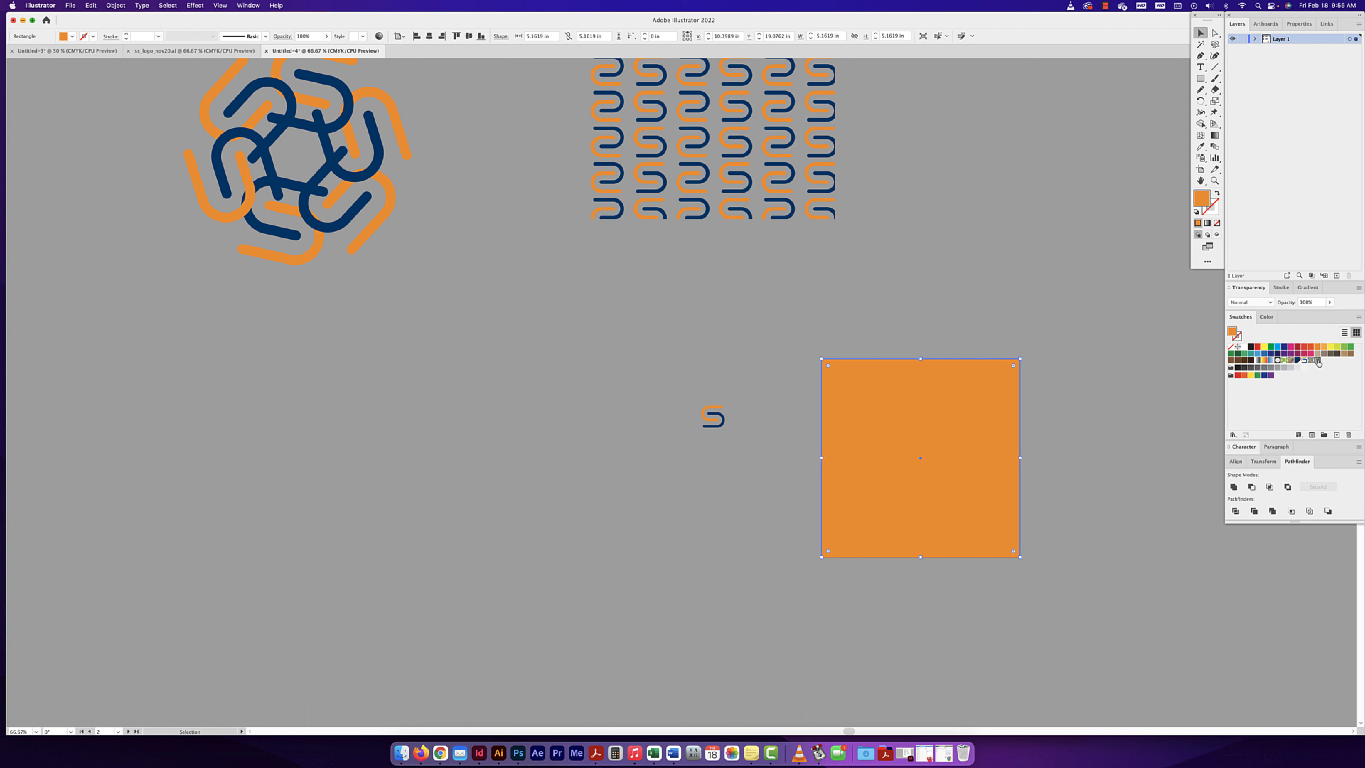
left_click_drag(1317, 360, 925, 444)
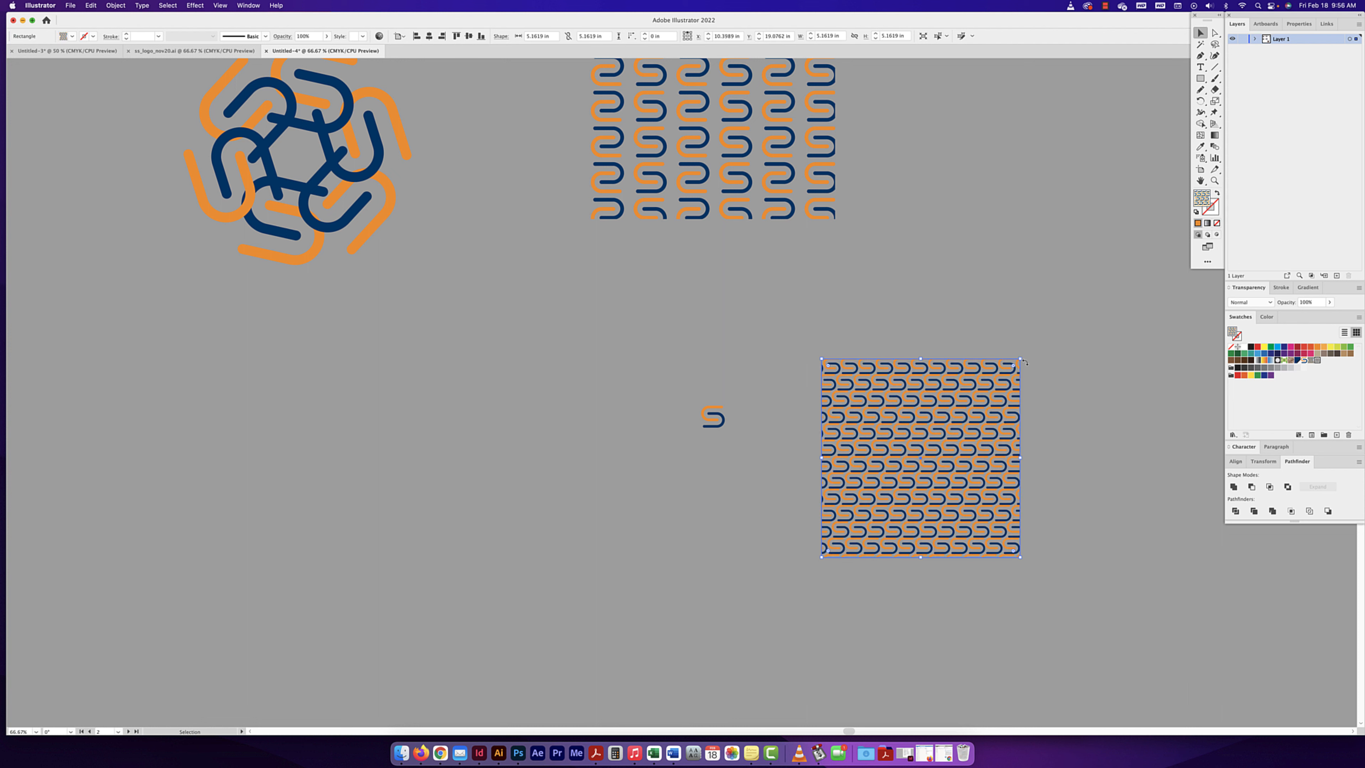
- Try enlarging the pattern-filled square to about 7.1 in, and undo the scaling
left_click_drag(1022, 357, 1134, 287)
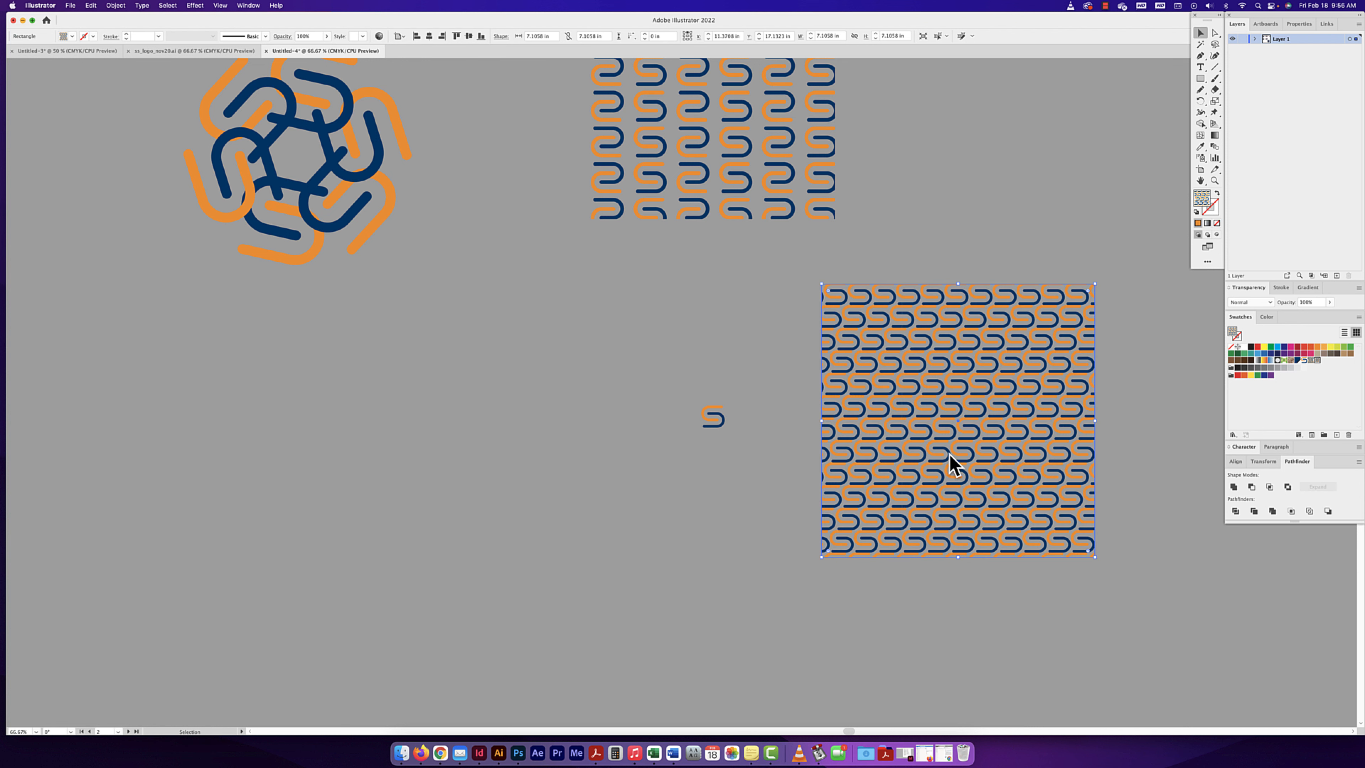
key("super+z")
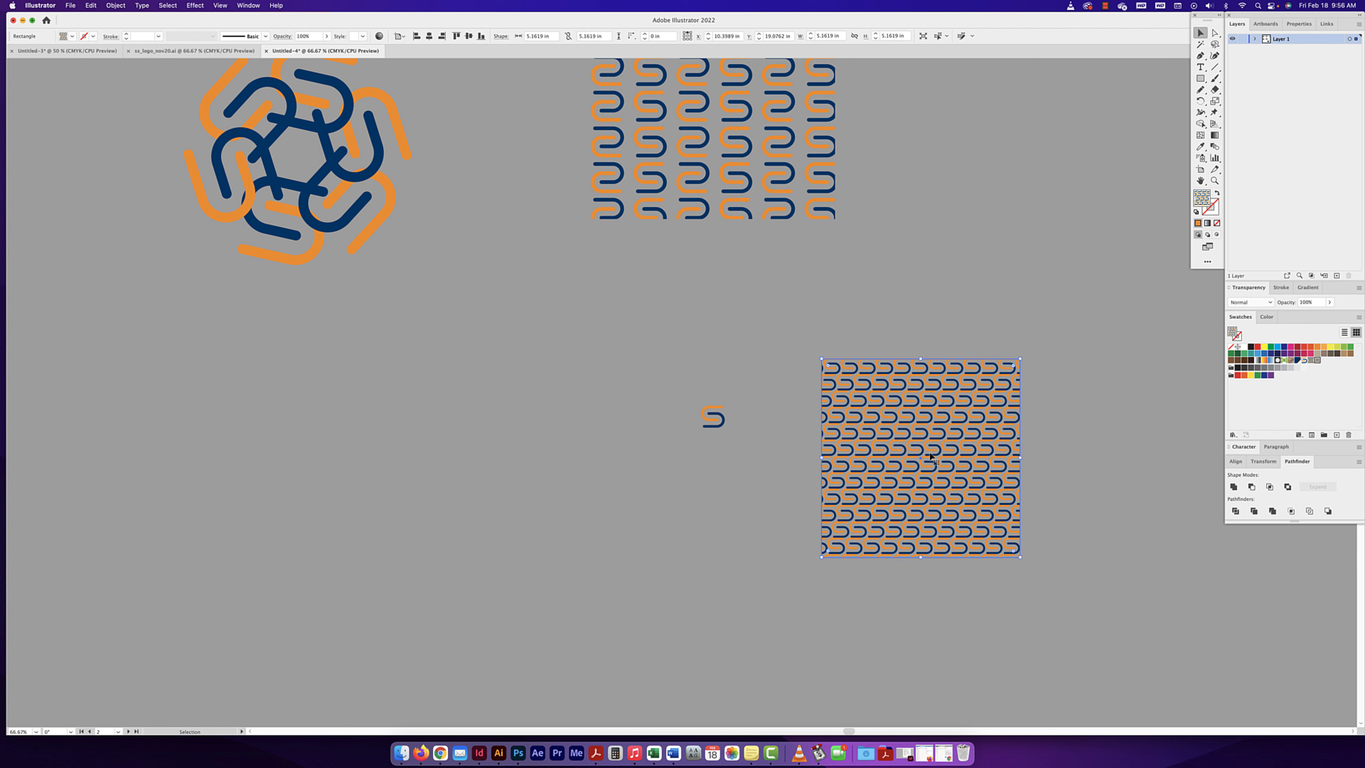
- Shift only the pattern tiles inside the square, keeping its outline in place, and deselect it
left_click_drag(959, 456, 1011, 418)
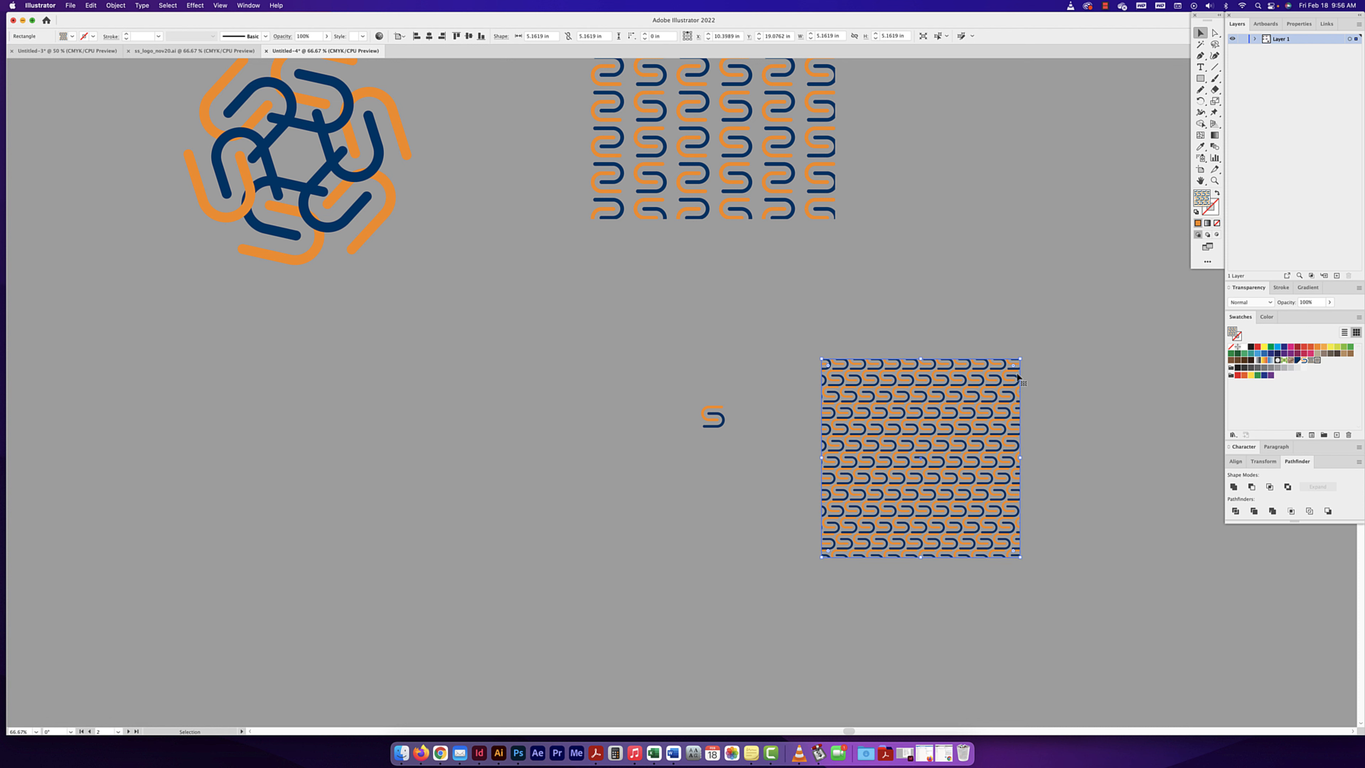
left_click_drag(892, 421, 879, 409)
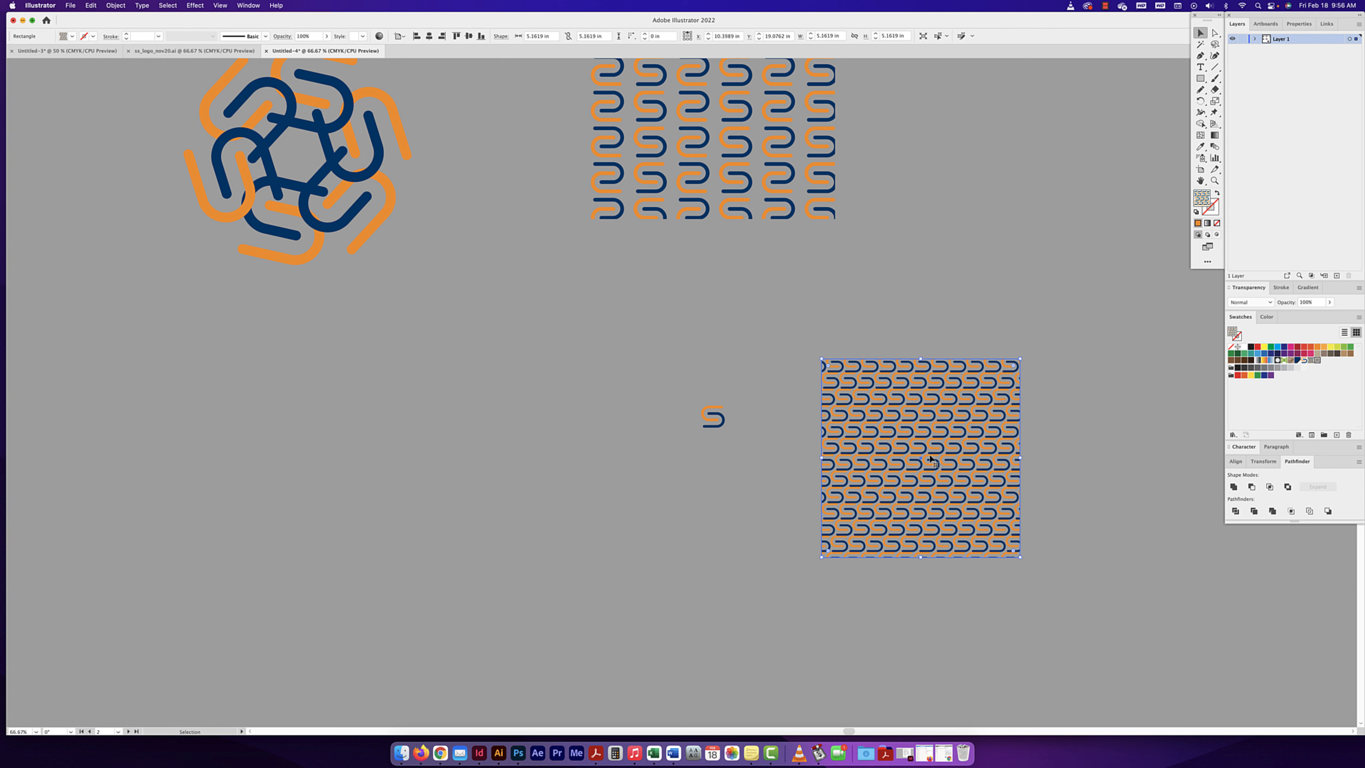
left_click_drag(931, 461, 862, 478)
left_click(1129, 439)
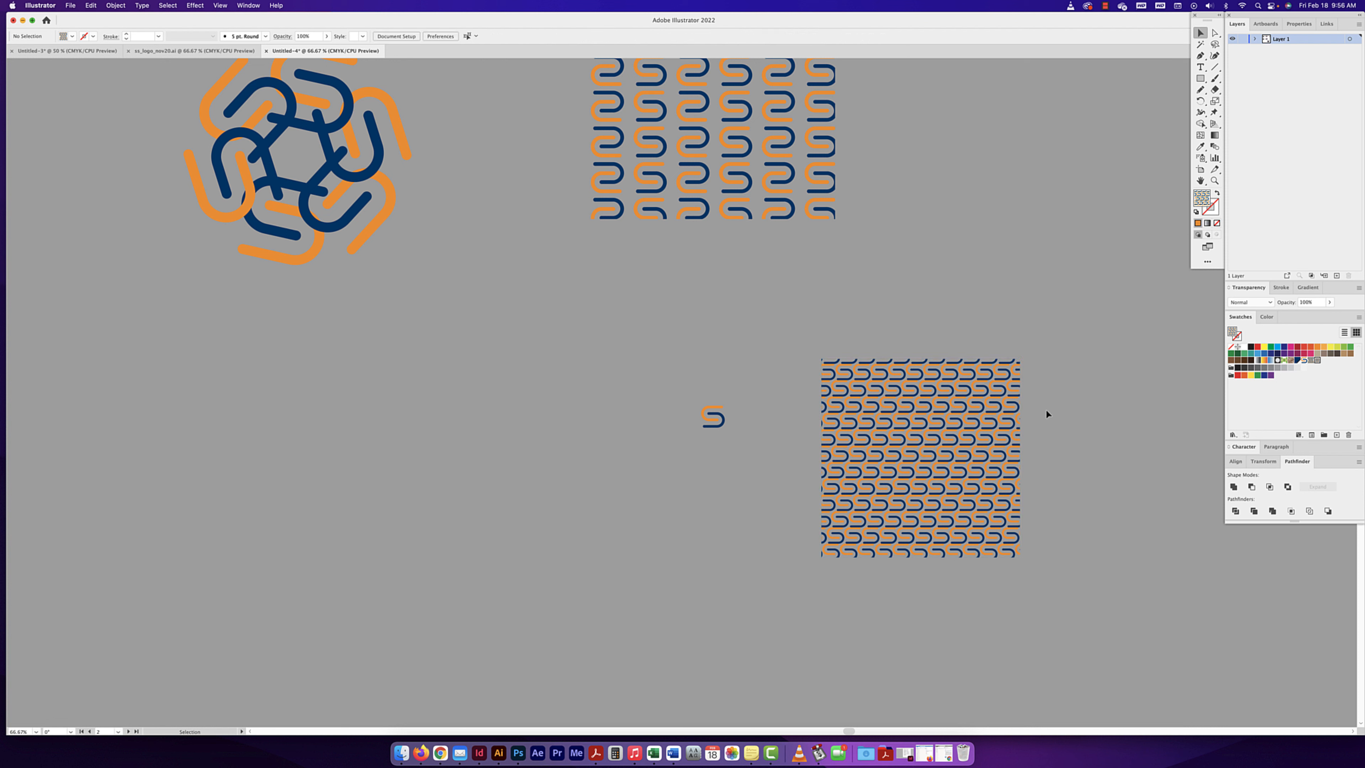
- Draw a second square about 3.88 in wide beside the first and swap its fill and stroke so the pattern colours the stroke
left_click(1201, 79)
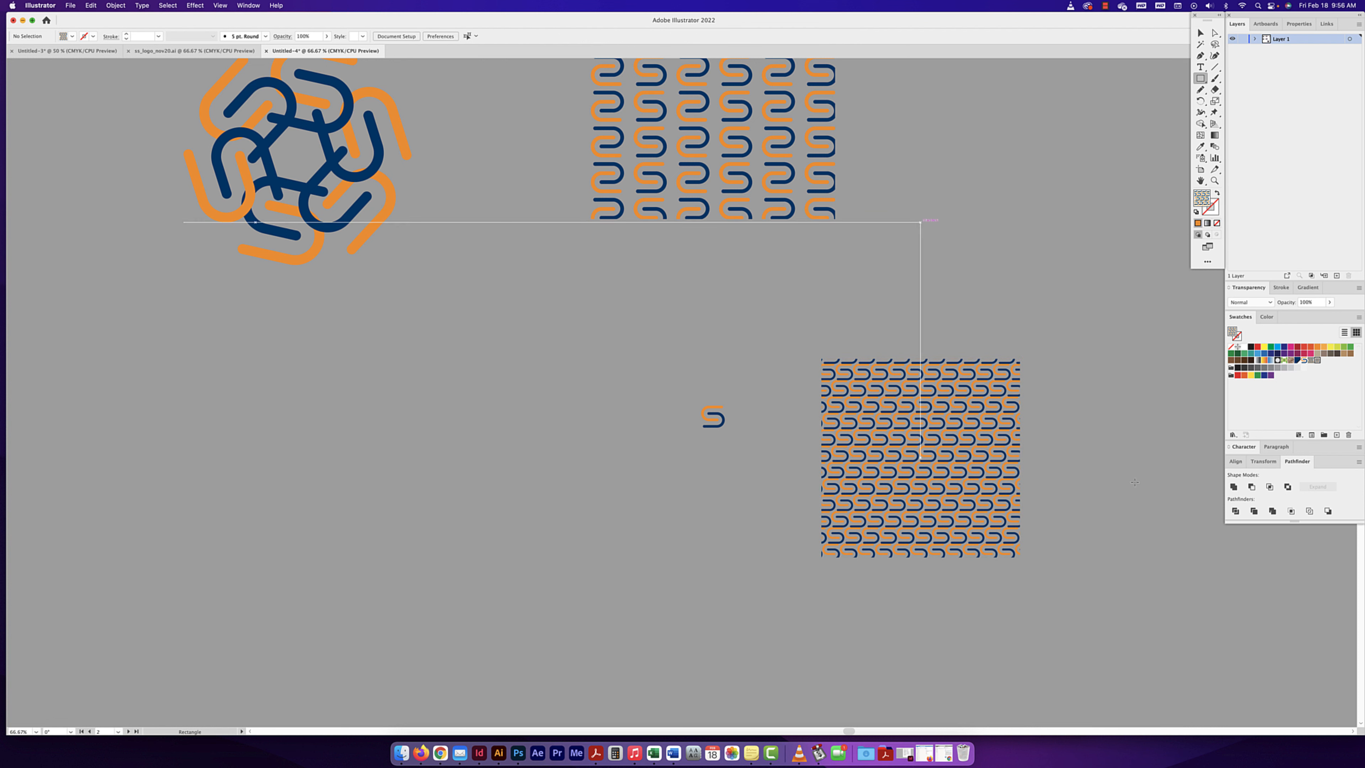
left_click_drag(1077, 414, 1199, 567)
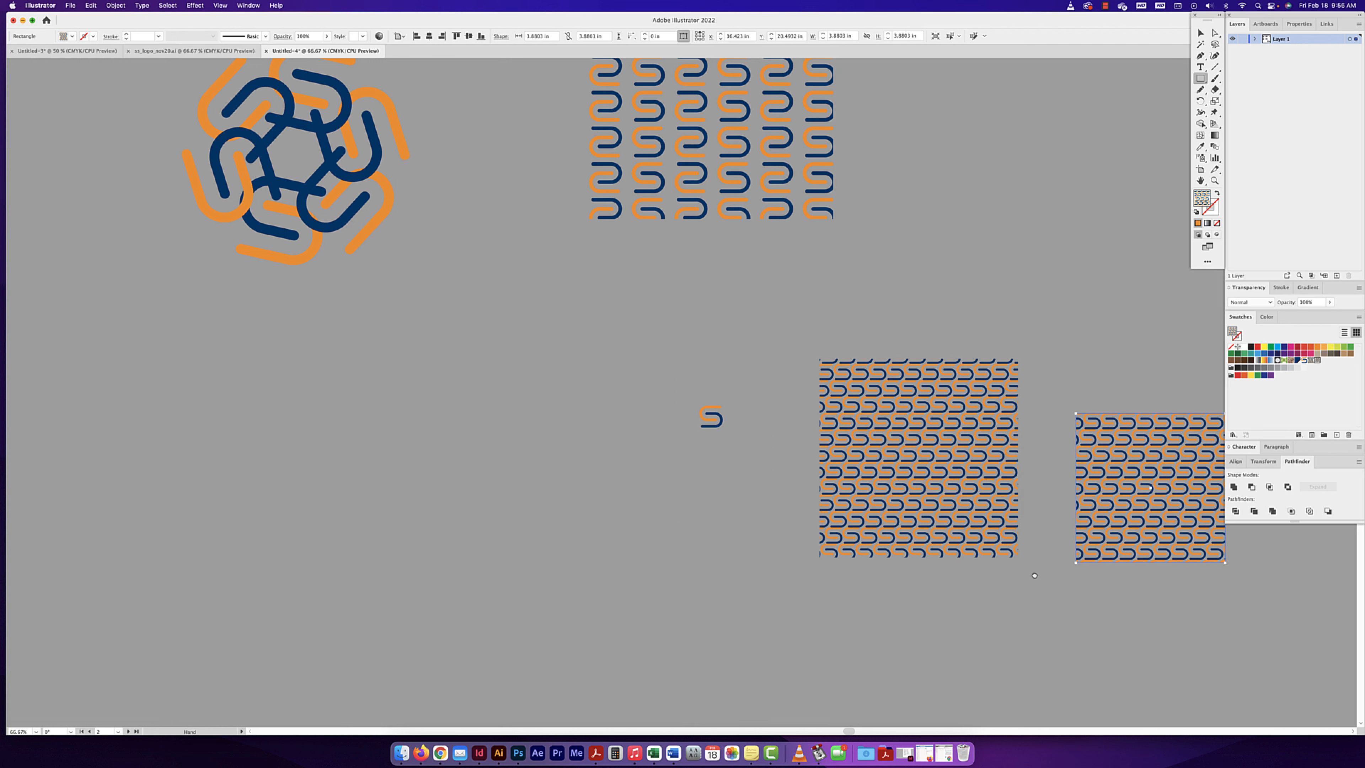
scroll(1021, 484, "right", 5)
left_click(1219, 194)
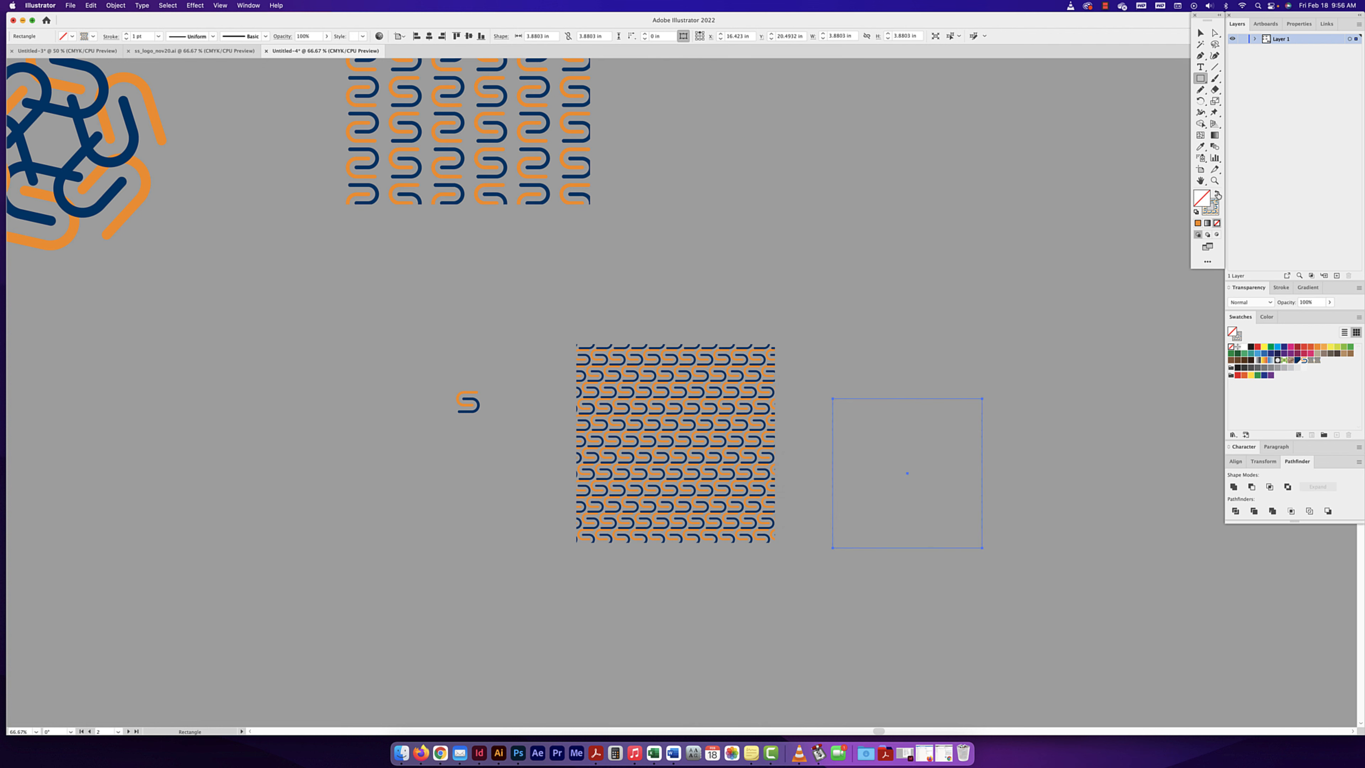
- Set the second square's pattern stroke weight to 40 pt and return to the Selection tool
left_click(1281, 288)
double_click(1283, 302)
type("40")
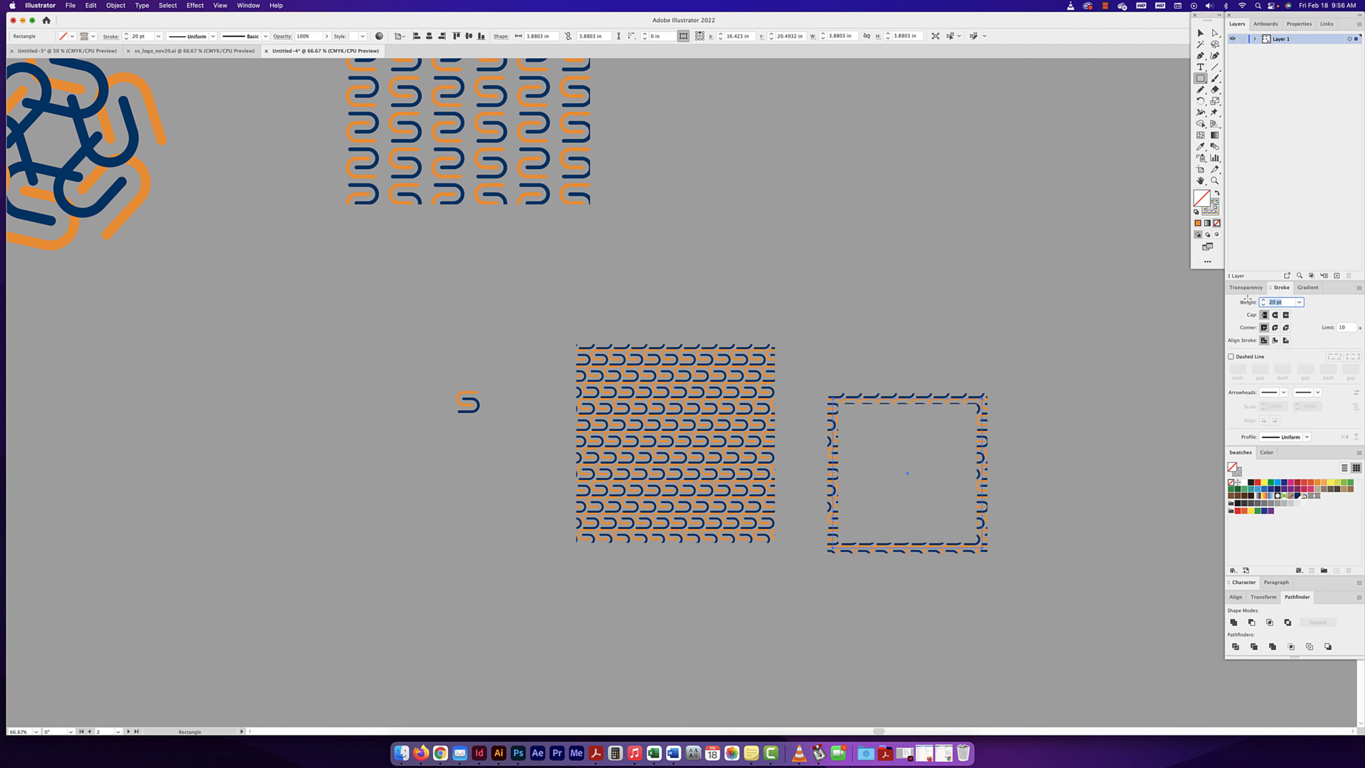
key("Return")
left_click(1200, 32)
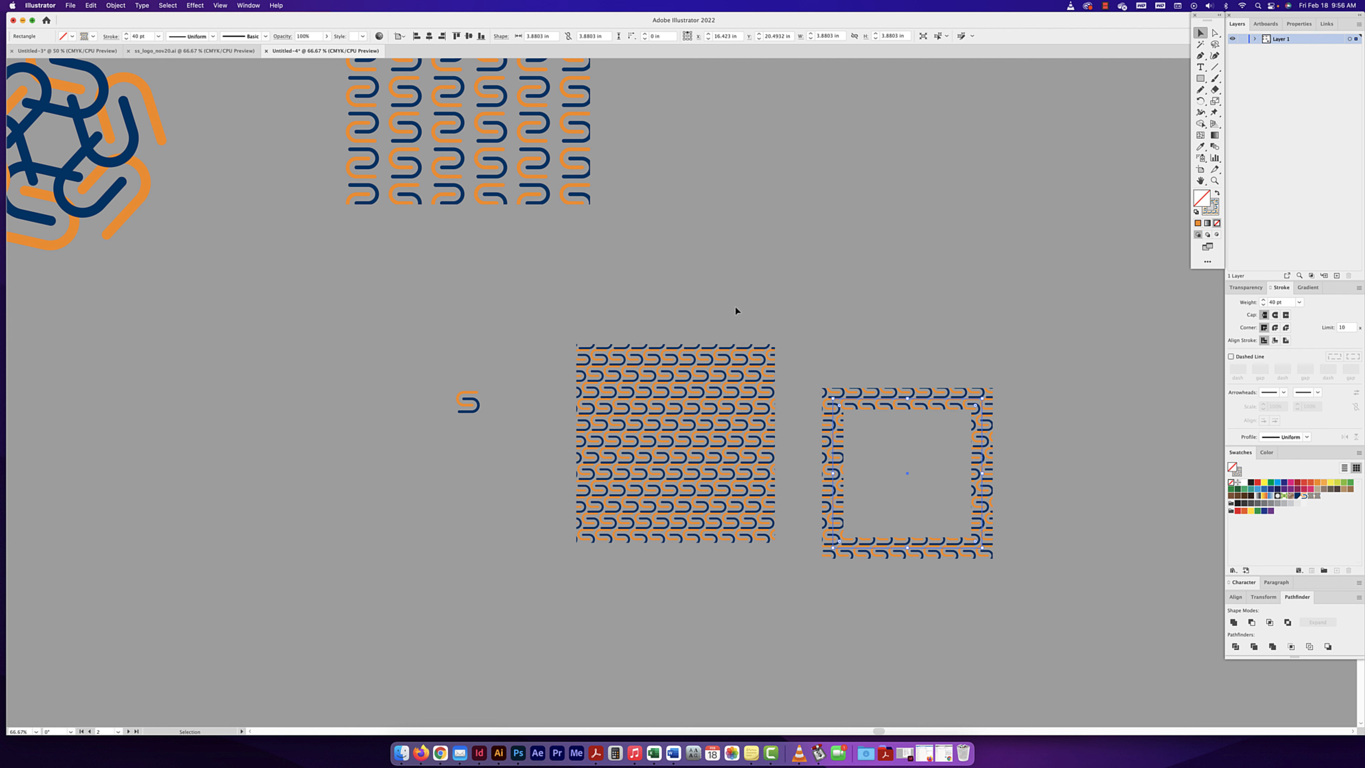
- Examine the radial, grid and mirror repeats on the artboards alongside the pattern-filled square and the pattern-stroked frame
left_click_drag(735, 310, 766, 382)
key("super+minus")
key("super+minus")
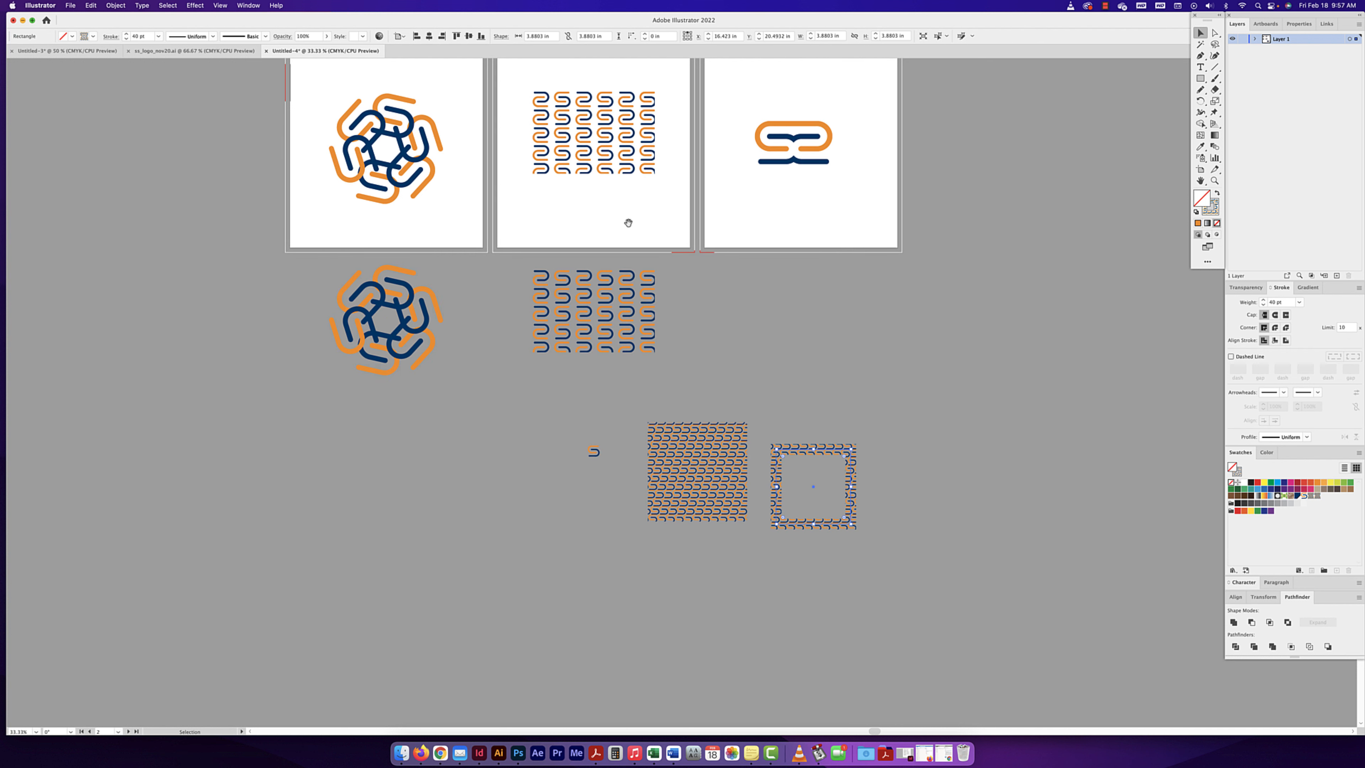
scroll(634, 268, "up", 3)
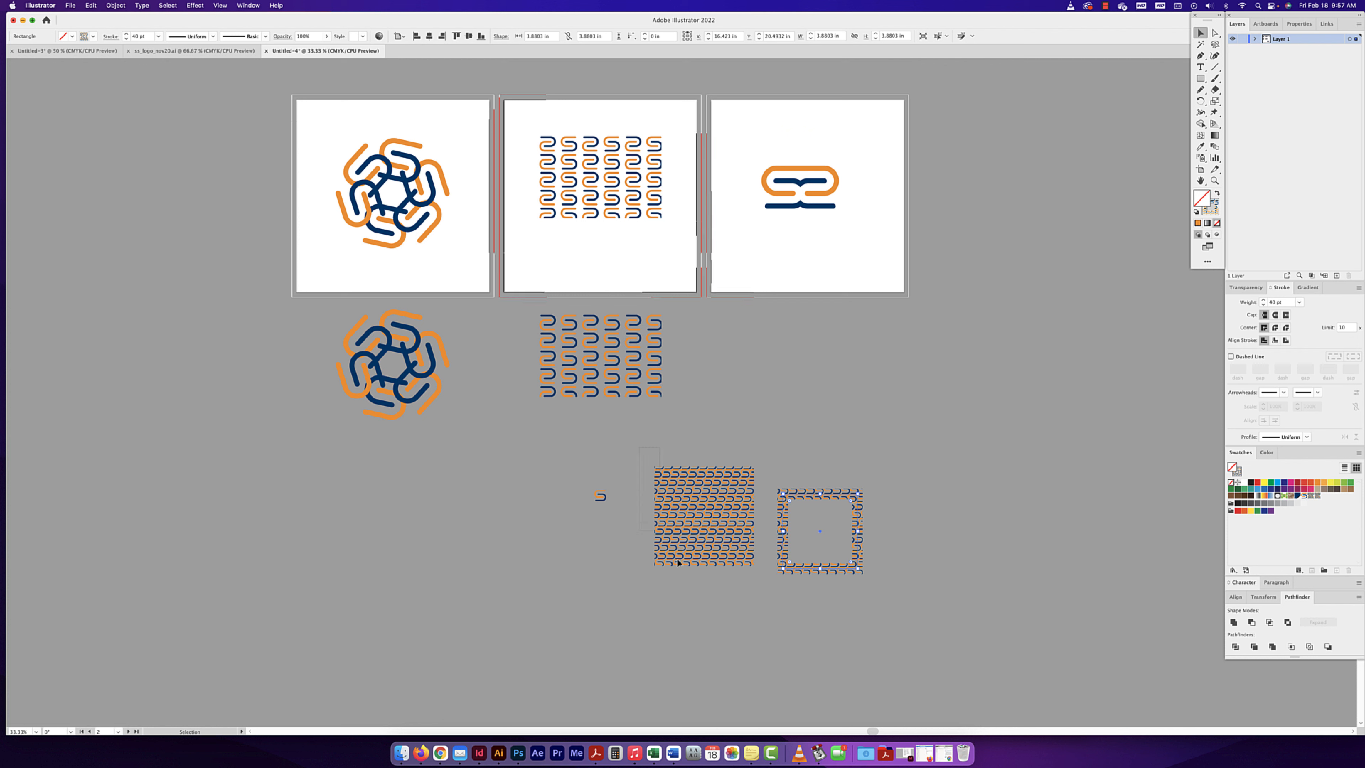
left_click_drag(763, 596, 759, 595)
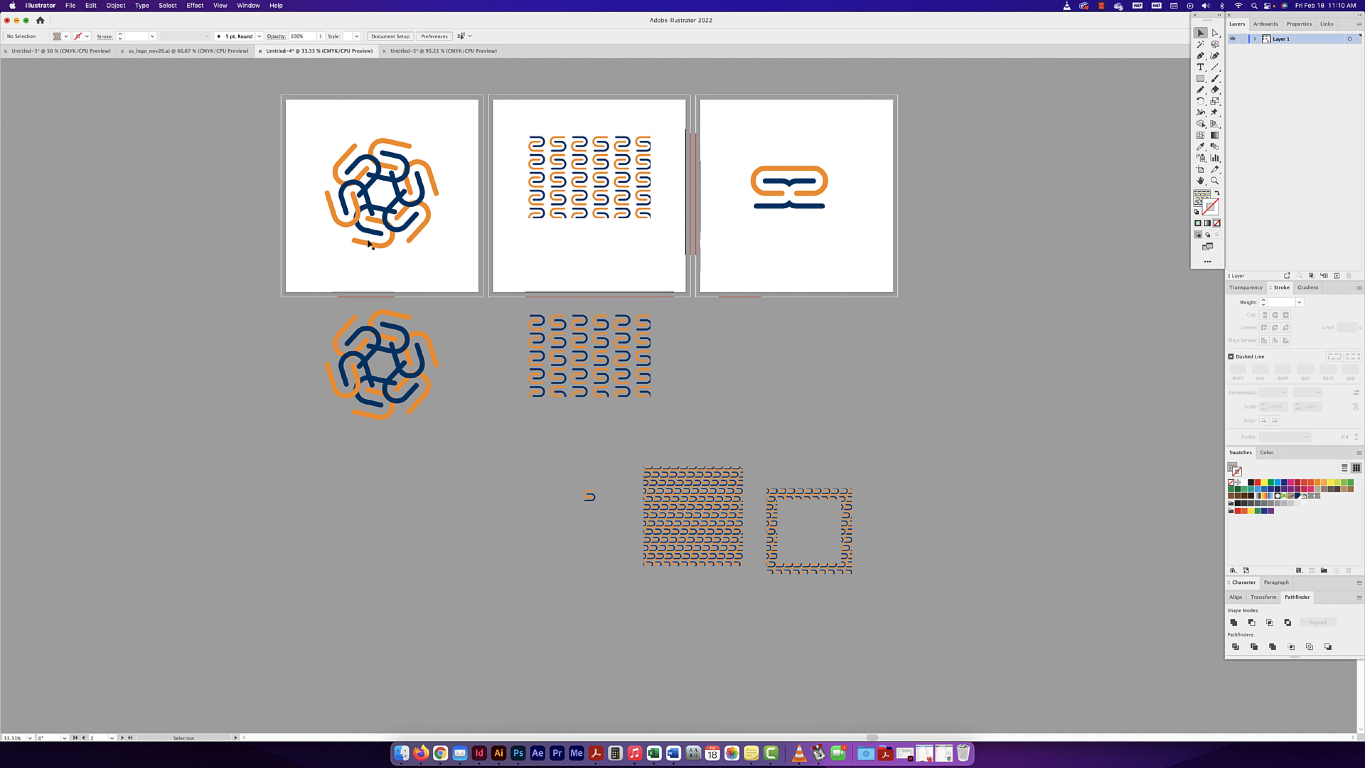
scroll(661, 143, "right", 2)
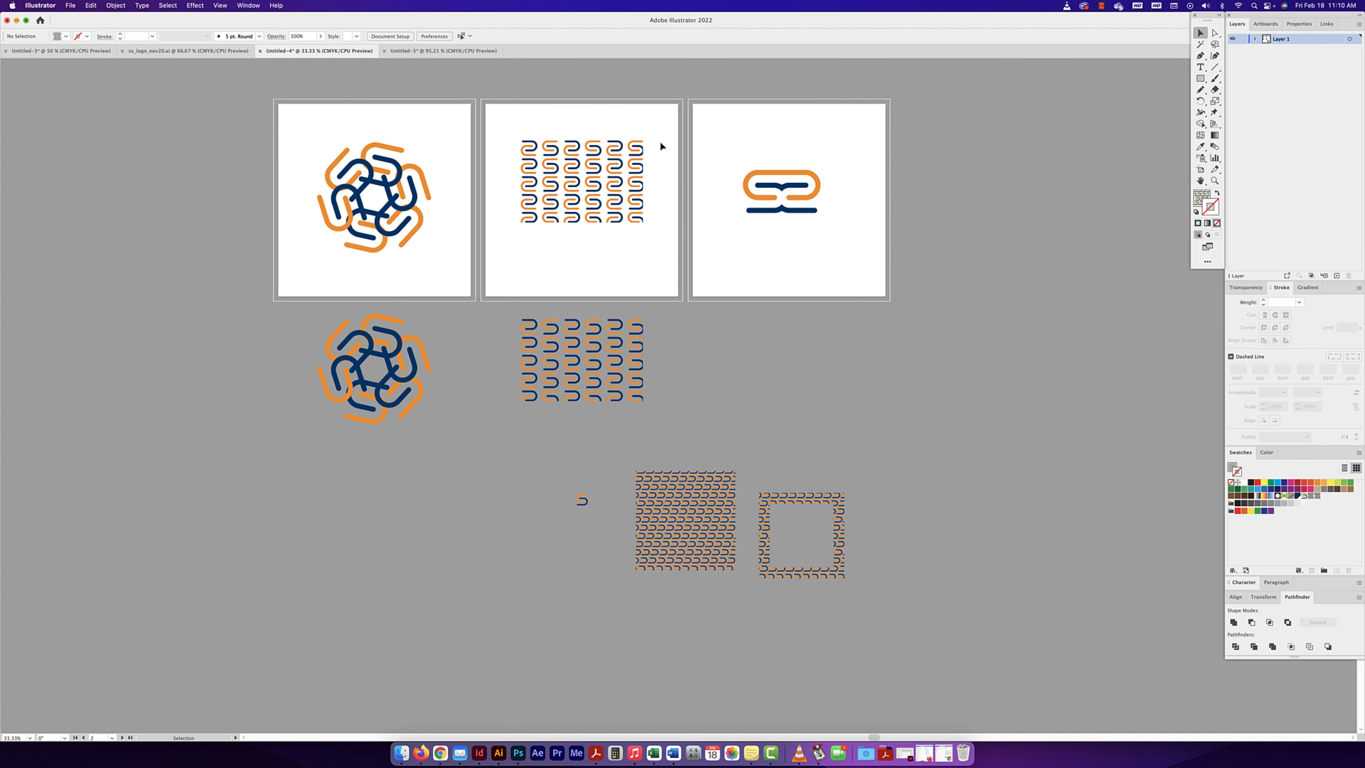
scroll(536, 371, "left", 10)
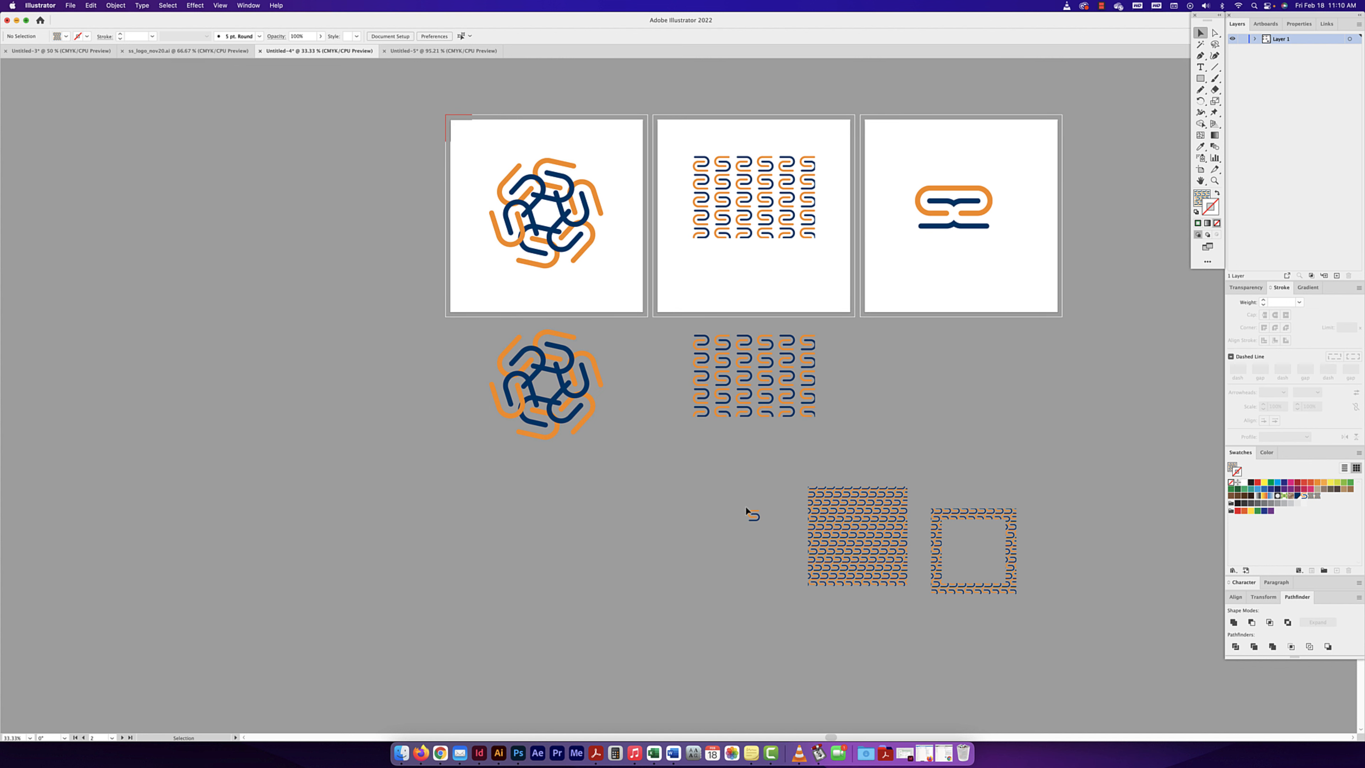
- Copy the small standalone S mark to the clipboard and deselect it
left_click_drag(755, 542, 753, 537)
key("super+c")
left_click(574, 529)
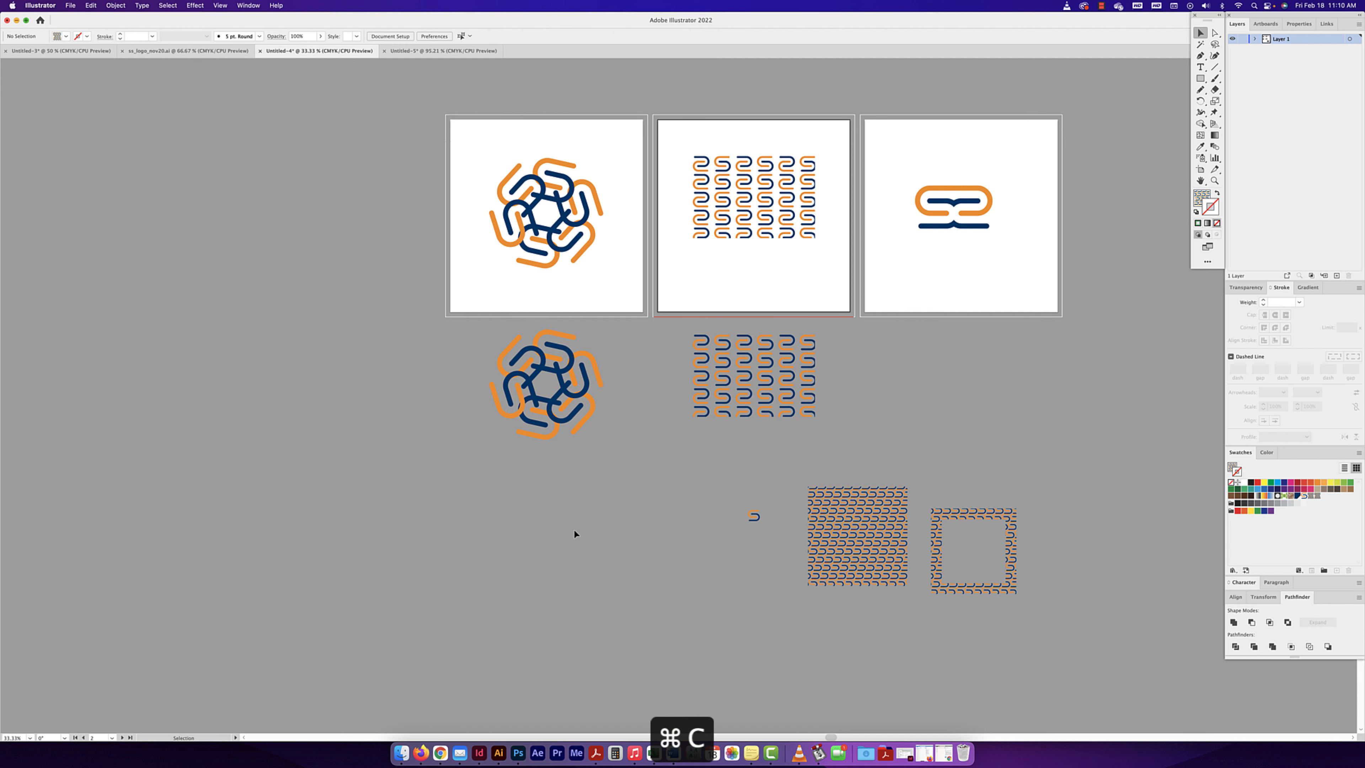
- Paste the S mark into the empty area below the lower radial repeat
key("super+equal")
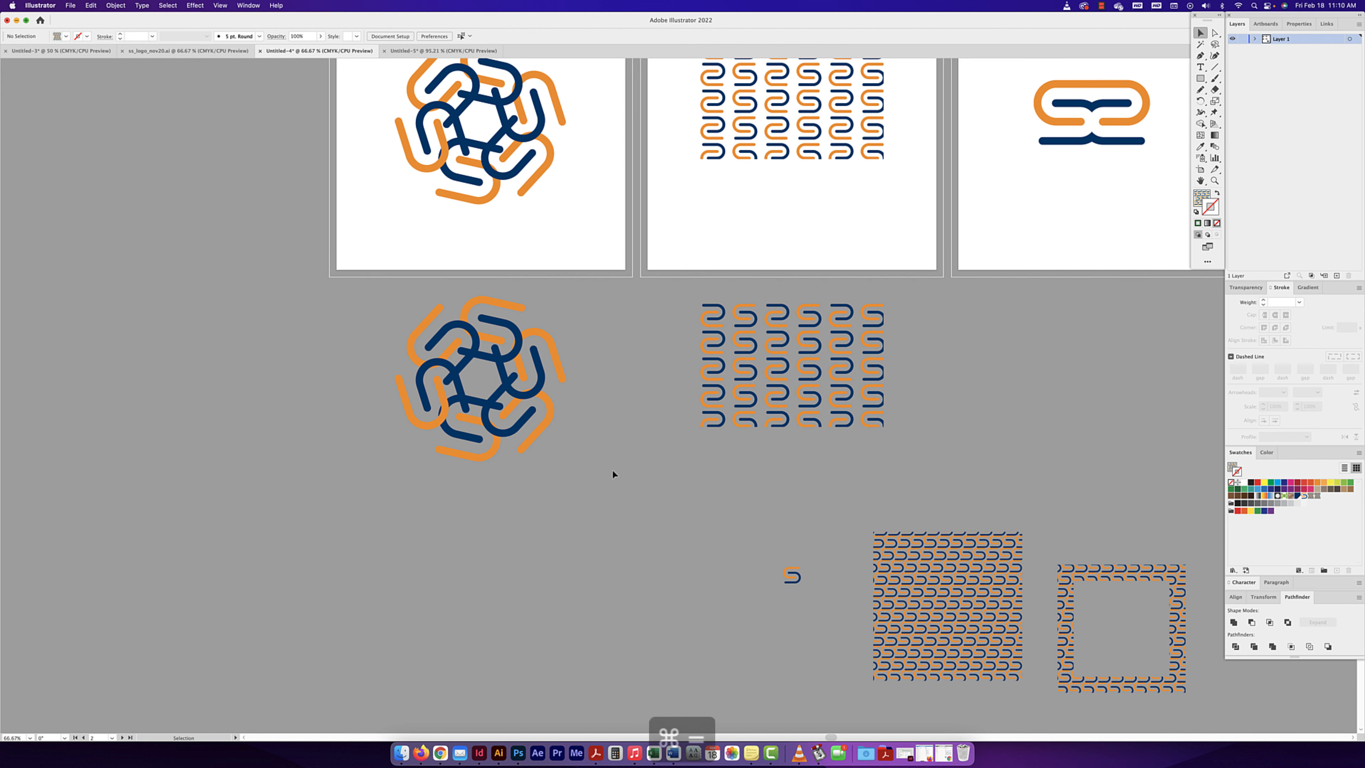
key("super+equal")
scroll(725, 381, "down", 6)
scroll(725, 381, "left", 6)
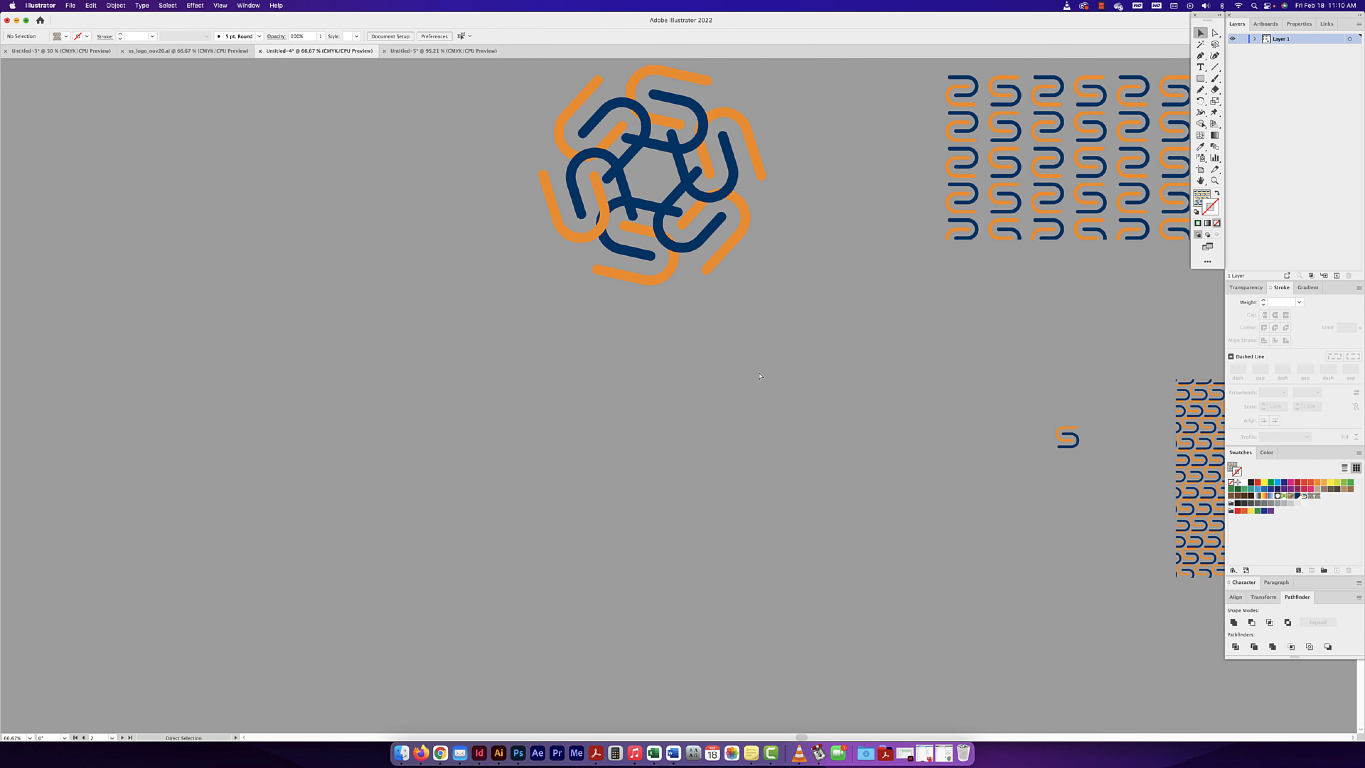
key("super+v")
left_click_drag(670, 396, 648, 404)
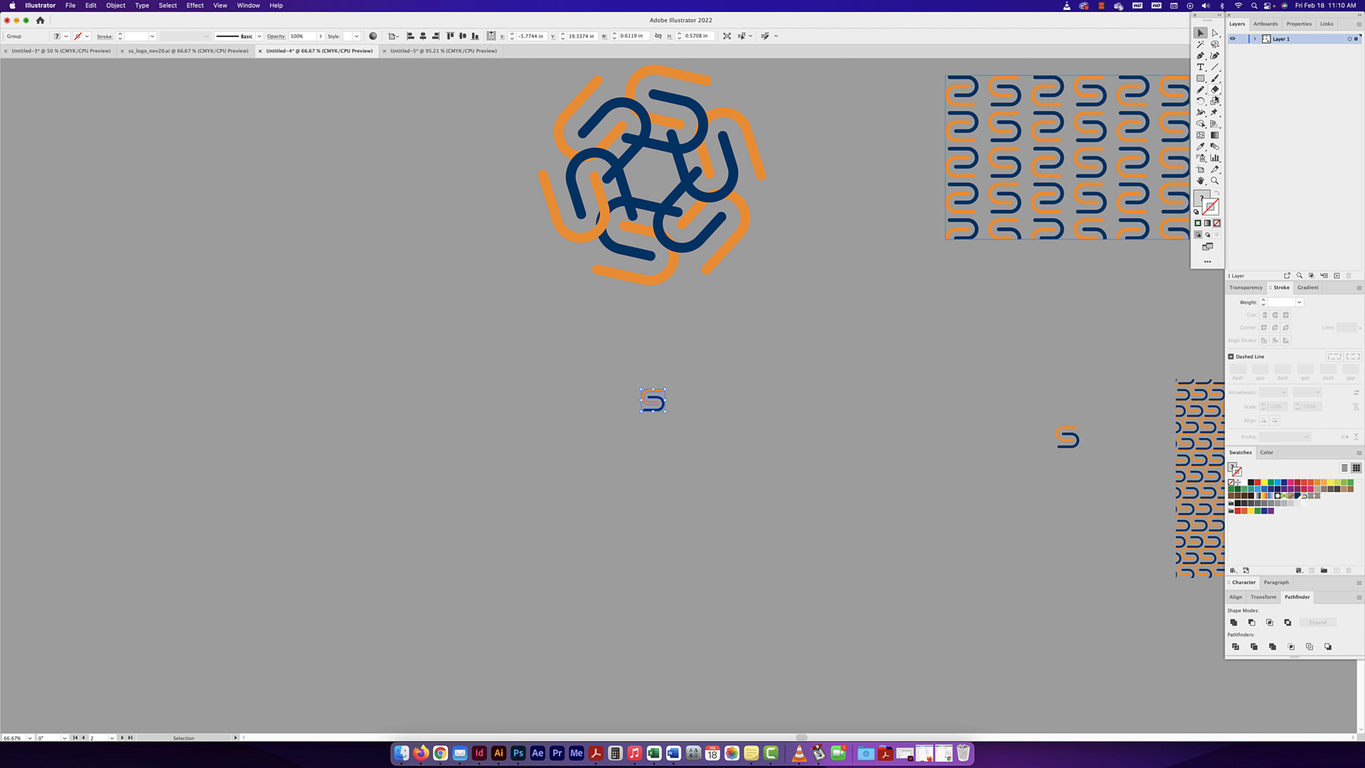
- Draw a circle about 1.26 in wide below the pasted S mark and fill it with black
left_click(1200, 78)
left_click(1231, 102)
left_click_drag(651, 488, 666, 465)
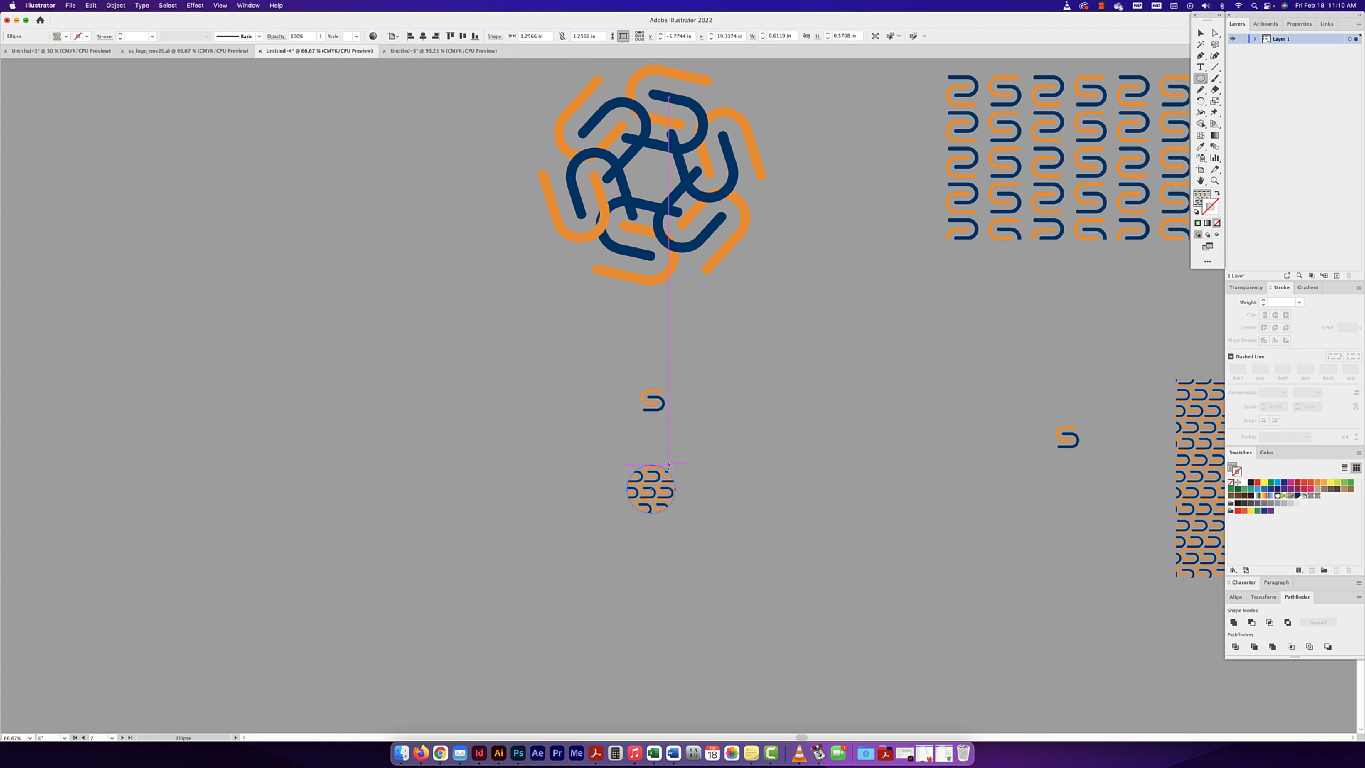
key("v")
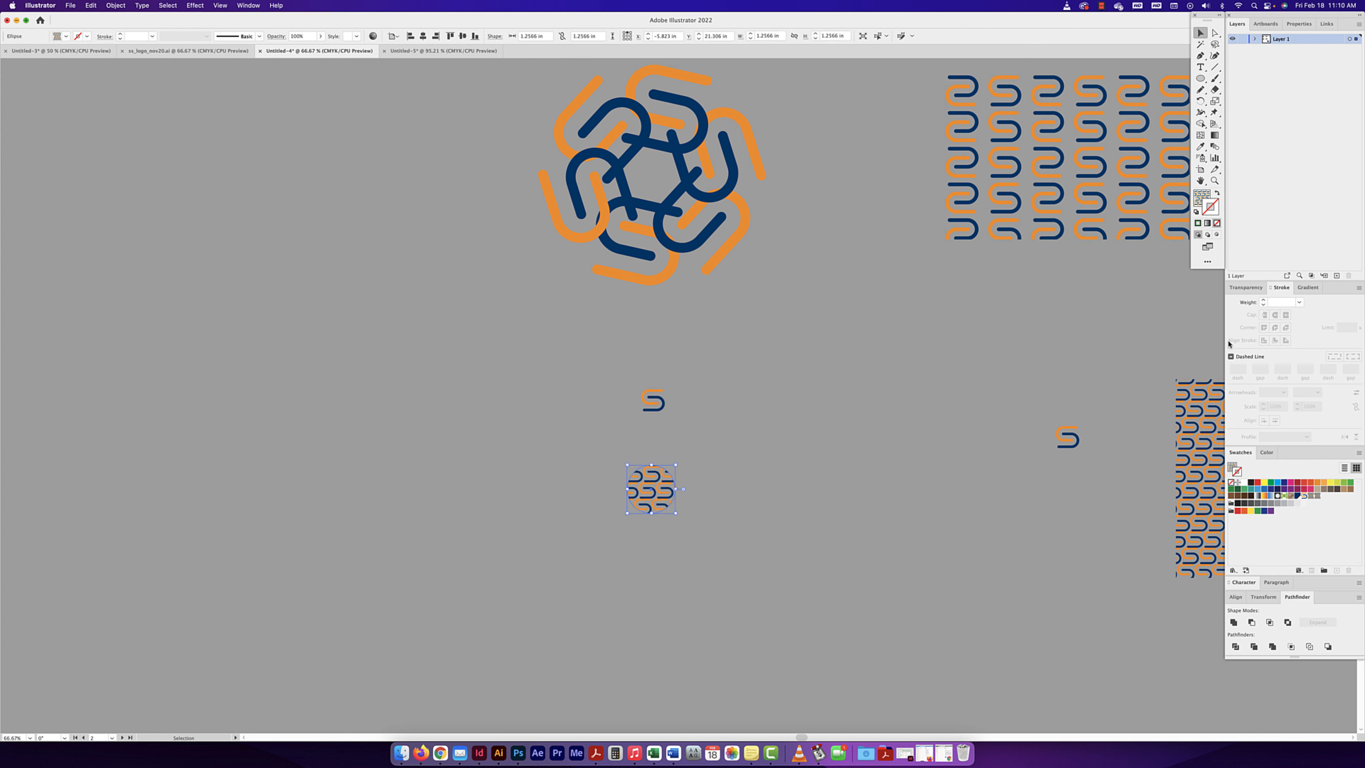
left_click(1250, 482)
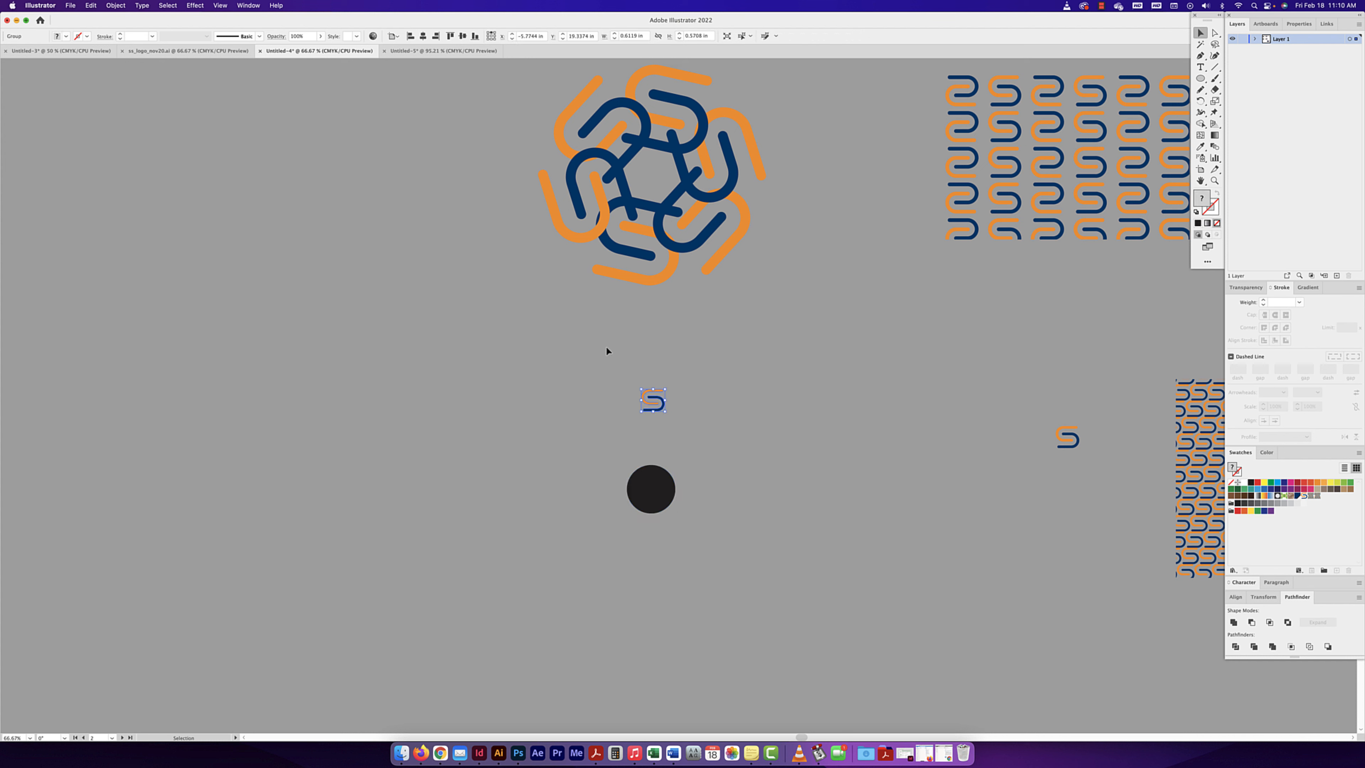
- Align the S mark and the black circle on their horizontal centres and deselect them
left_click_drag(606, 347, 682, 543)
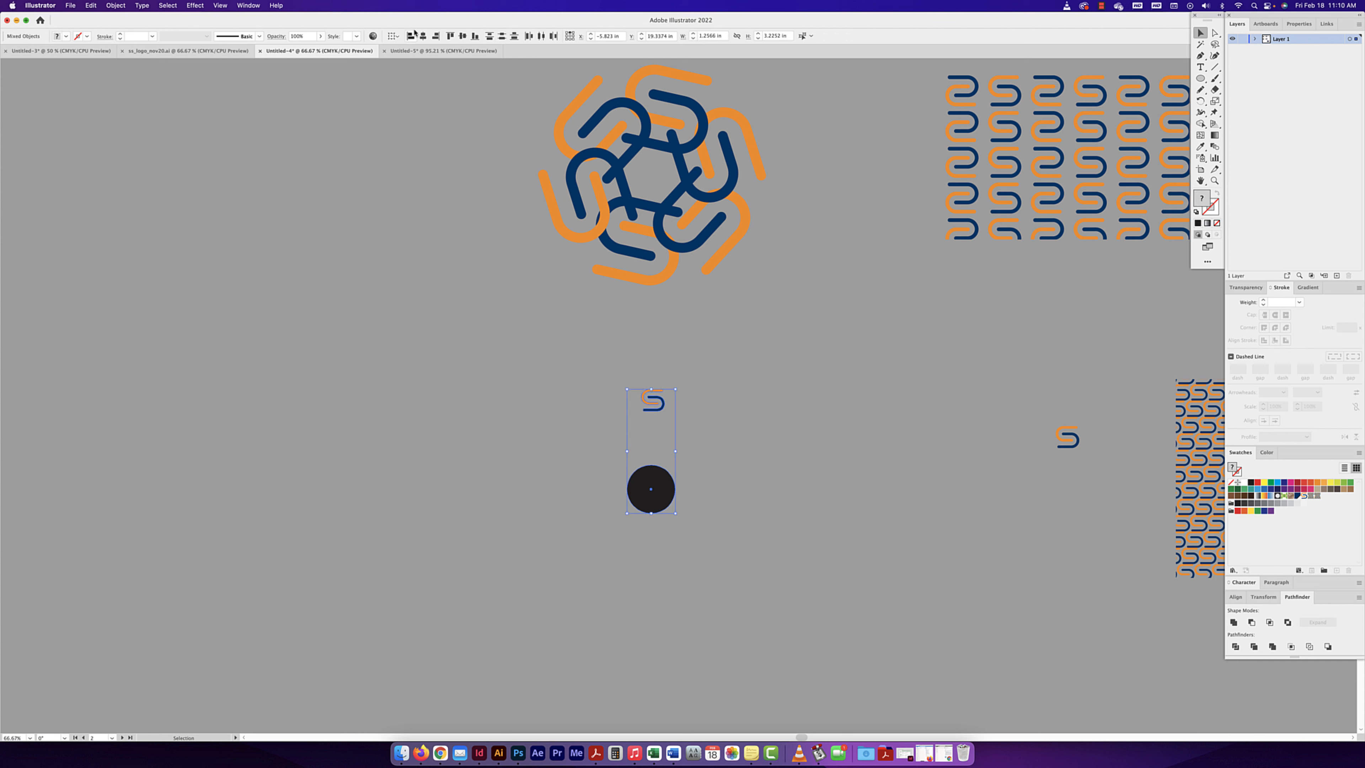
left_click(423, 36)
left_click(703, 387)
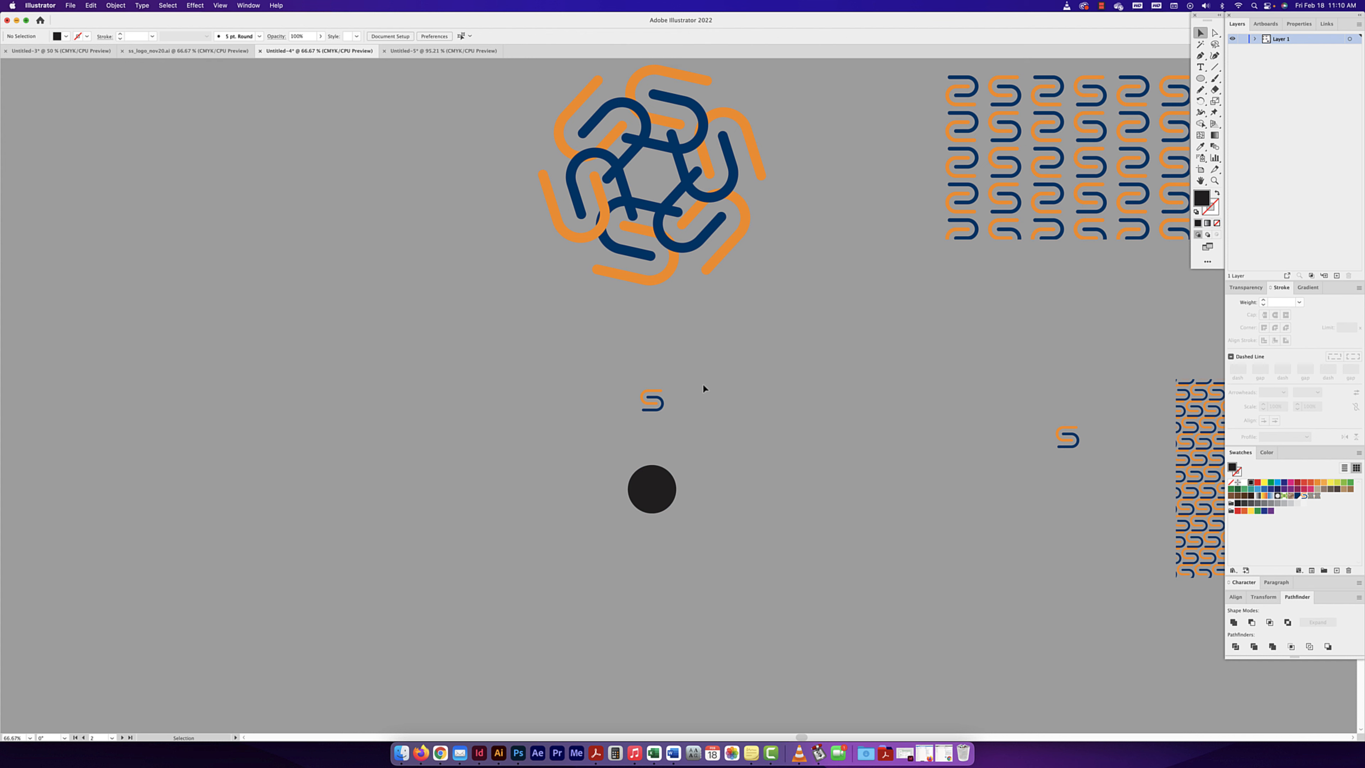
- Make a copy of the S mark rotated by 360/10 degrees around the black circle's centre
left_click(648, 407)
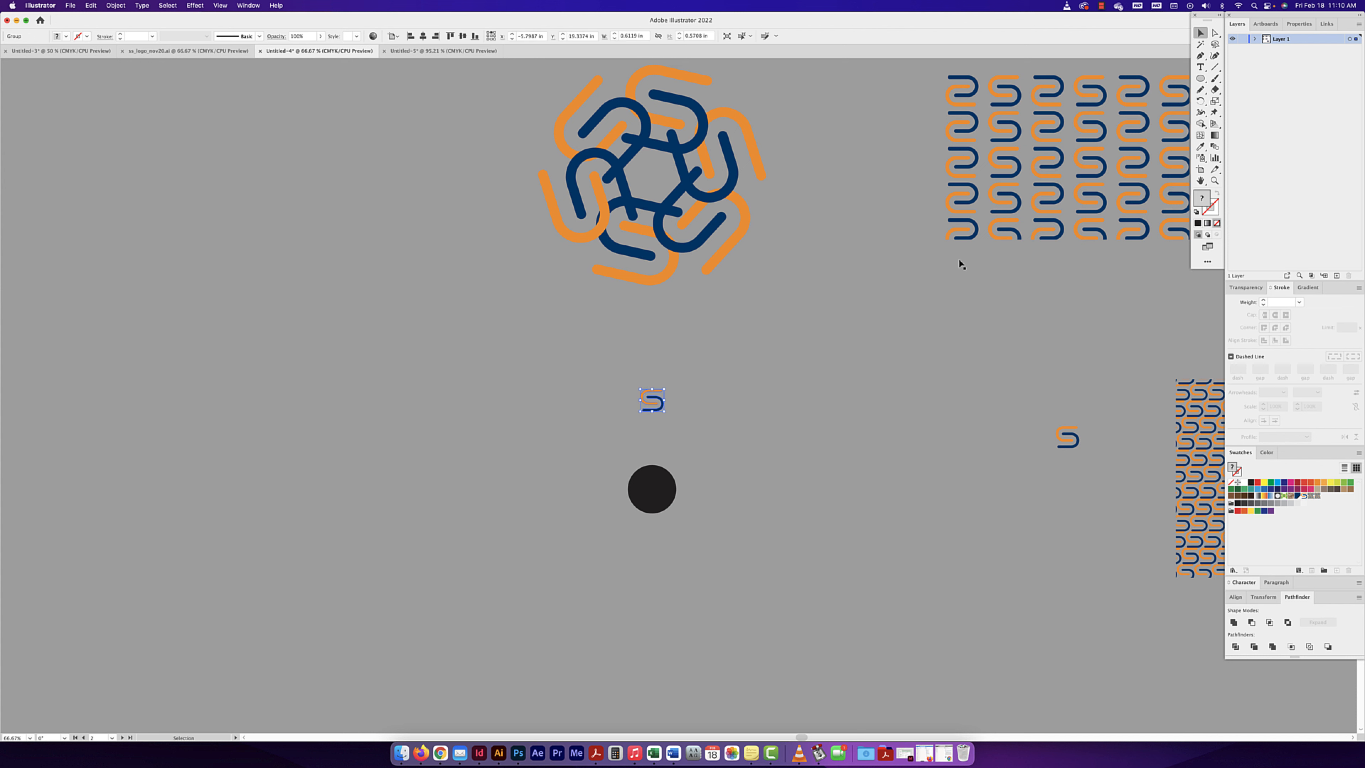
left_click(1202, 101)
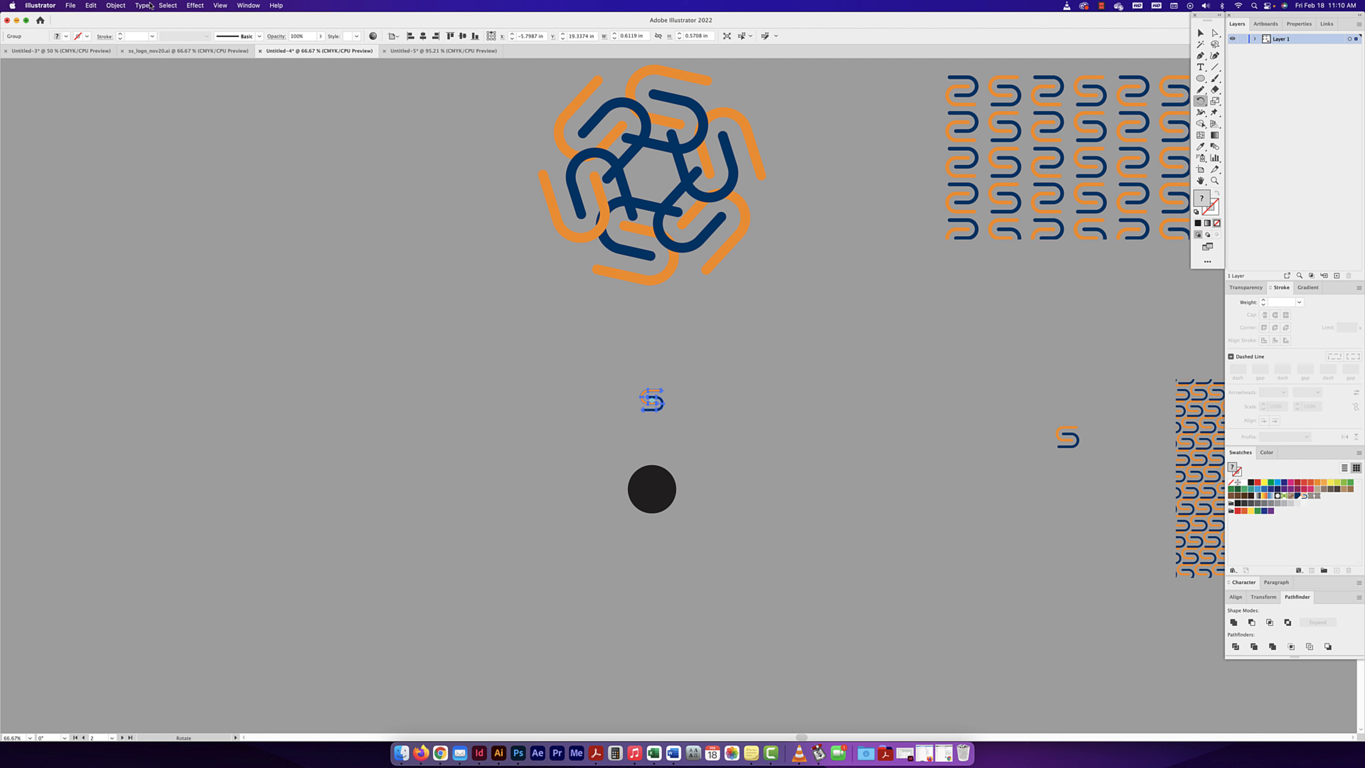
left_click(222, 6)
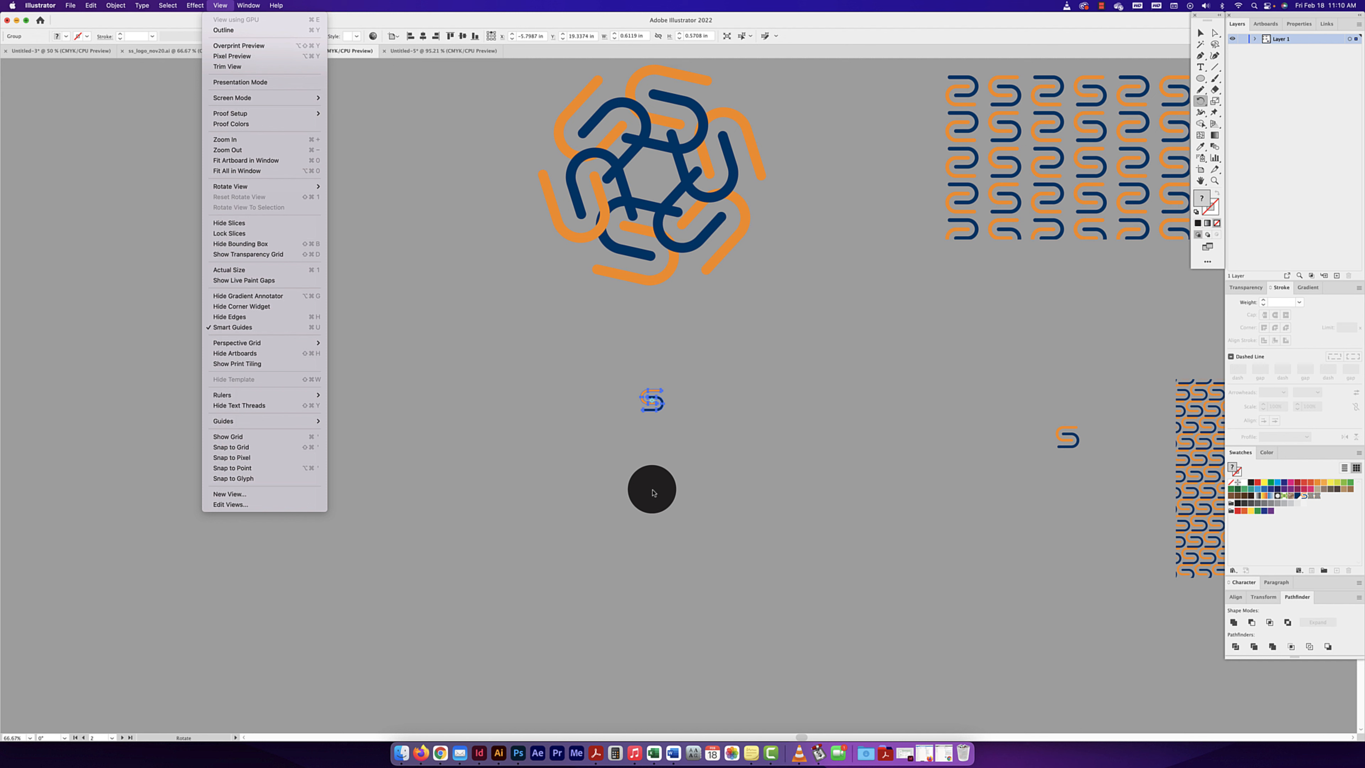
left_click(657, 469)
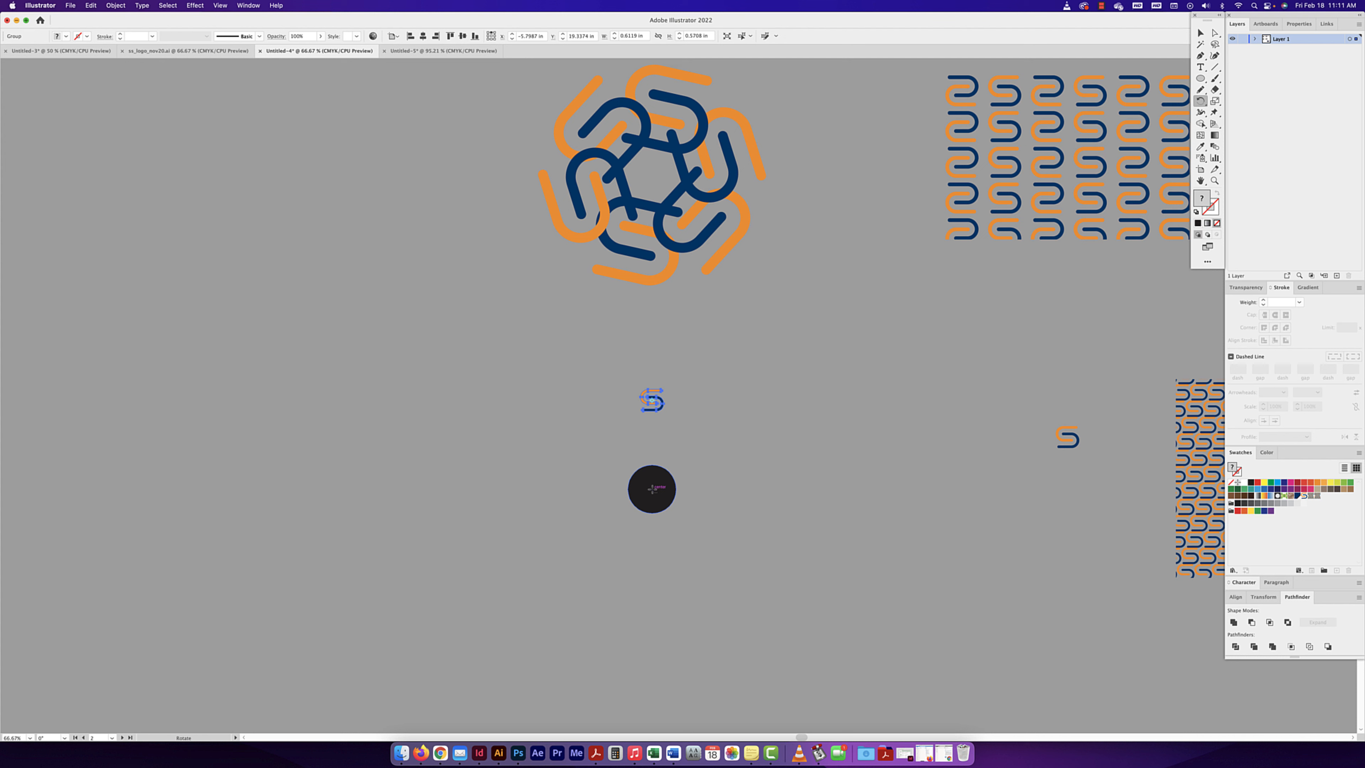
left_click(652, 488, "alt")
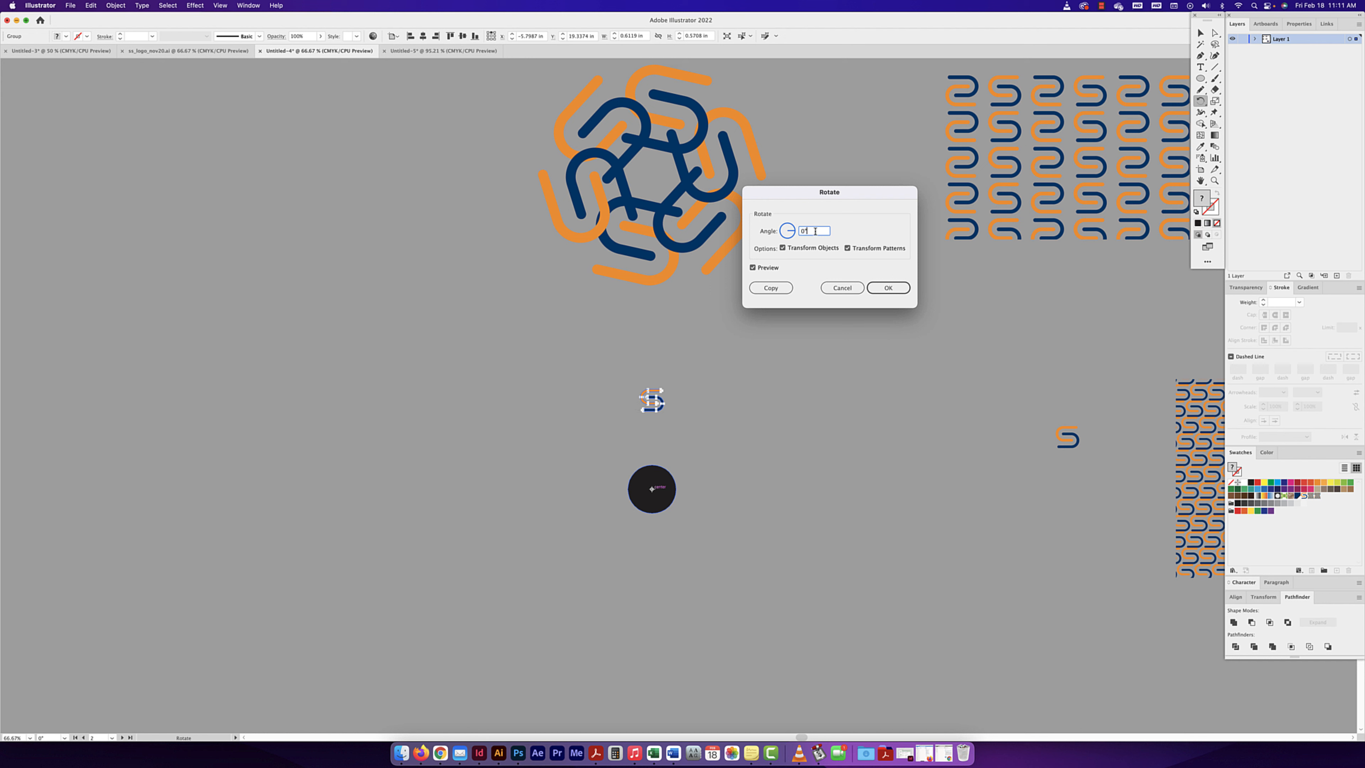
type("360/10")
key("Tab")
type("33")
left_click(769, 290)
left_click(771, 289)
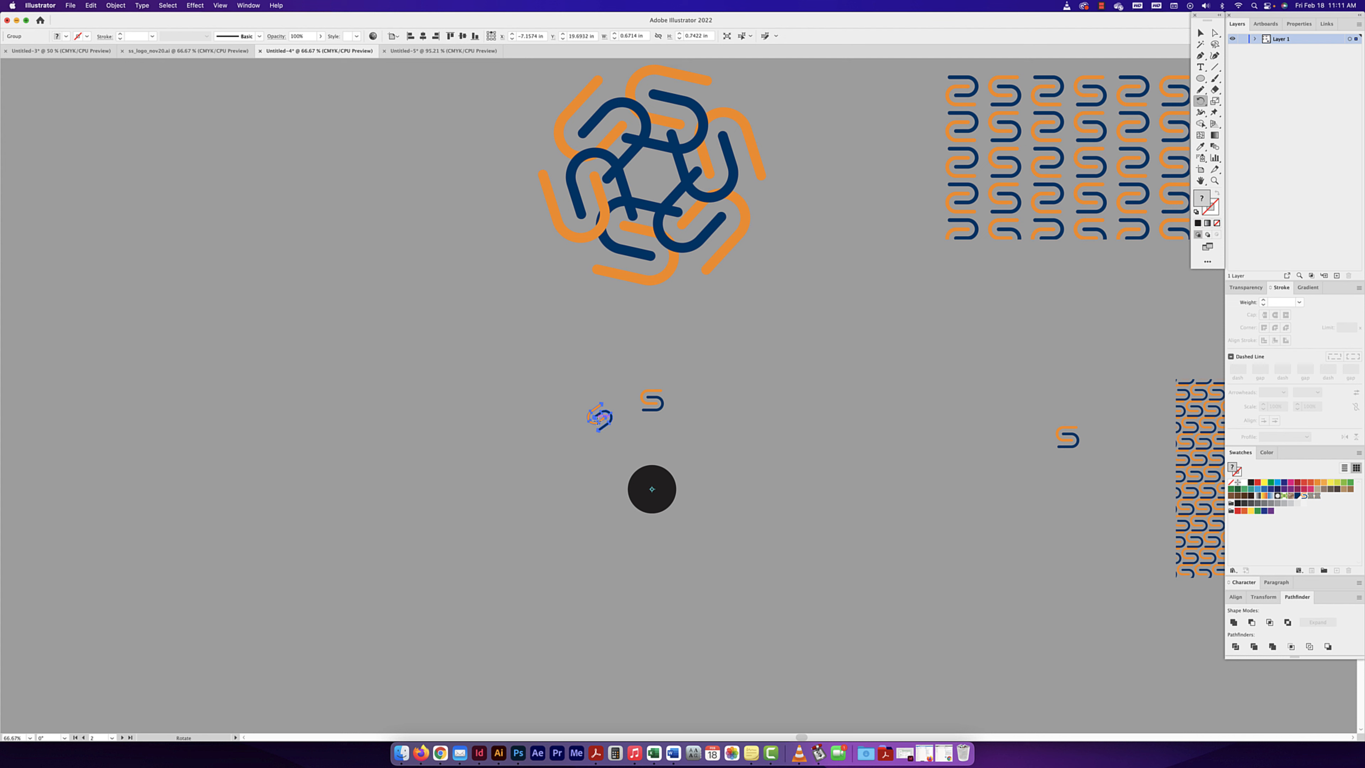
- Repeat the rotated copy until ten S marks form a full ring around the circle
key("super+d")
key("super+d")
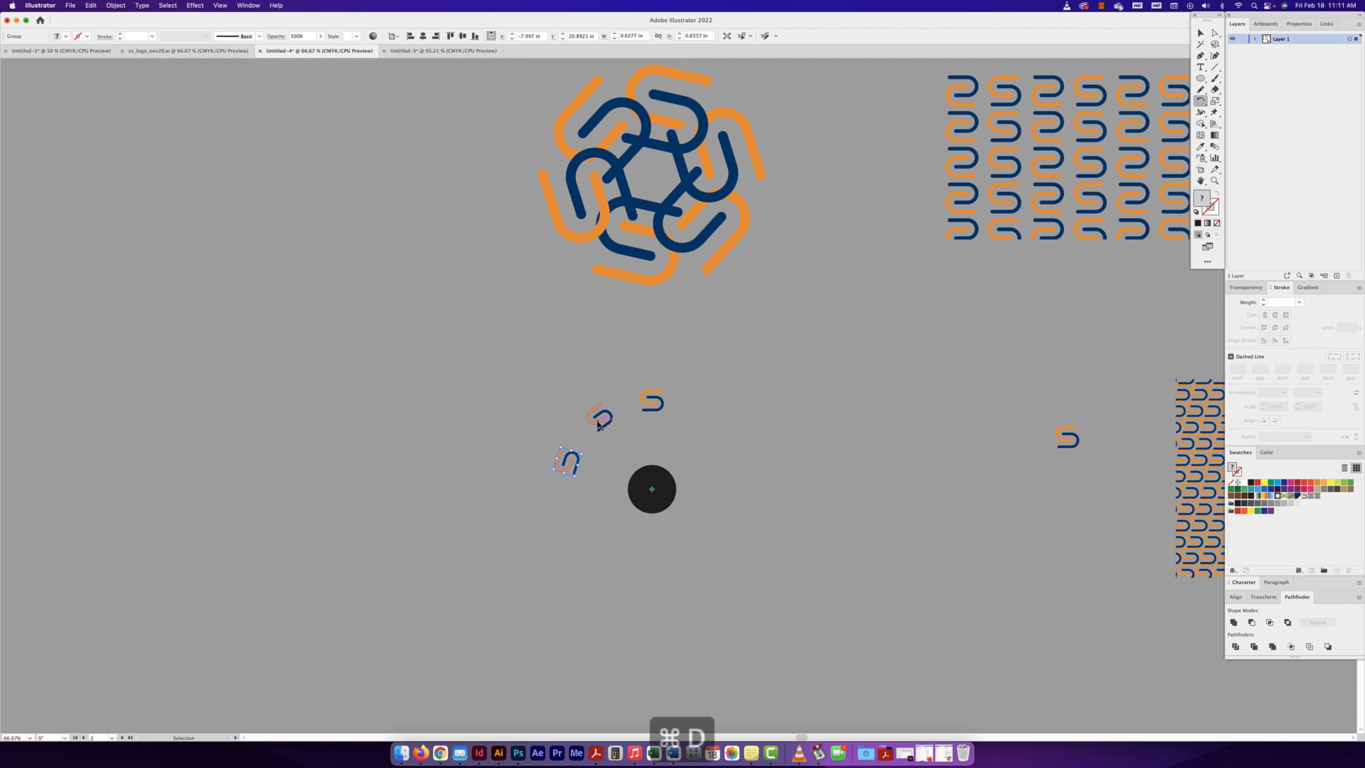
key("super+d")
key("super+d")
key("super+d")
key("super+d")
key("super+d")
key("super+d")
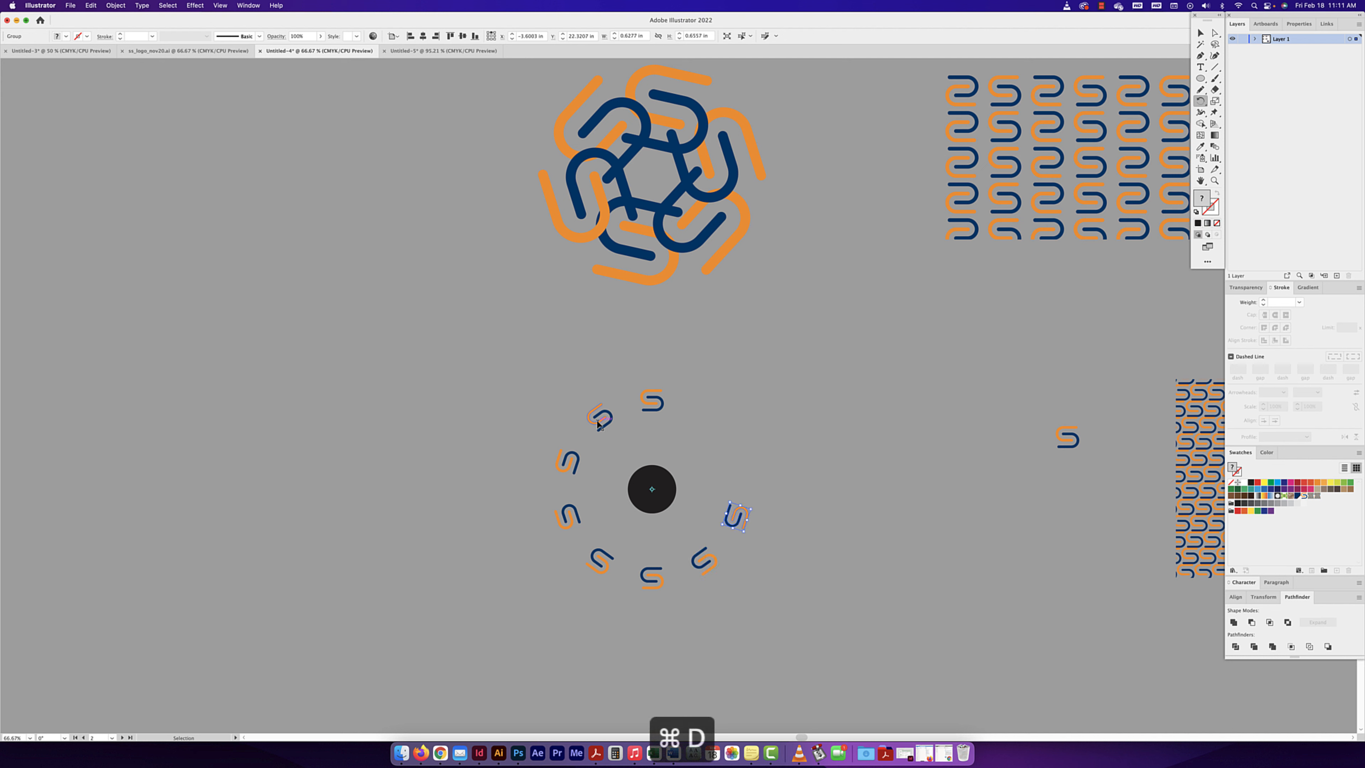
key("super+d")
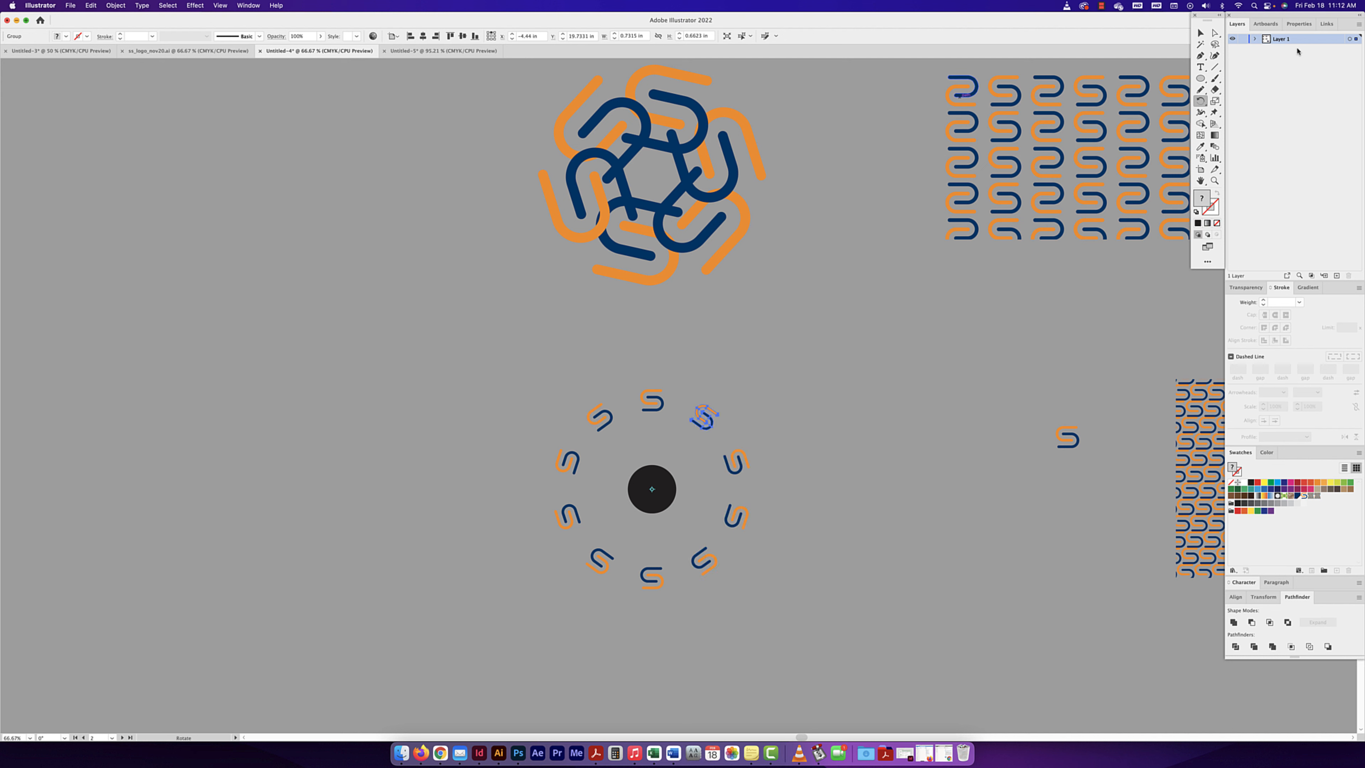
- Paste the S mark below the mirror repeat on the third artboard and enlarge it to about 1.56 in wide
key("v")
key("space")
left_click_drag(757, 99, 773, 449)
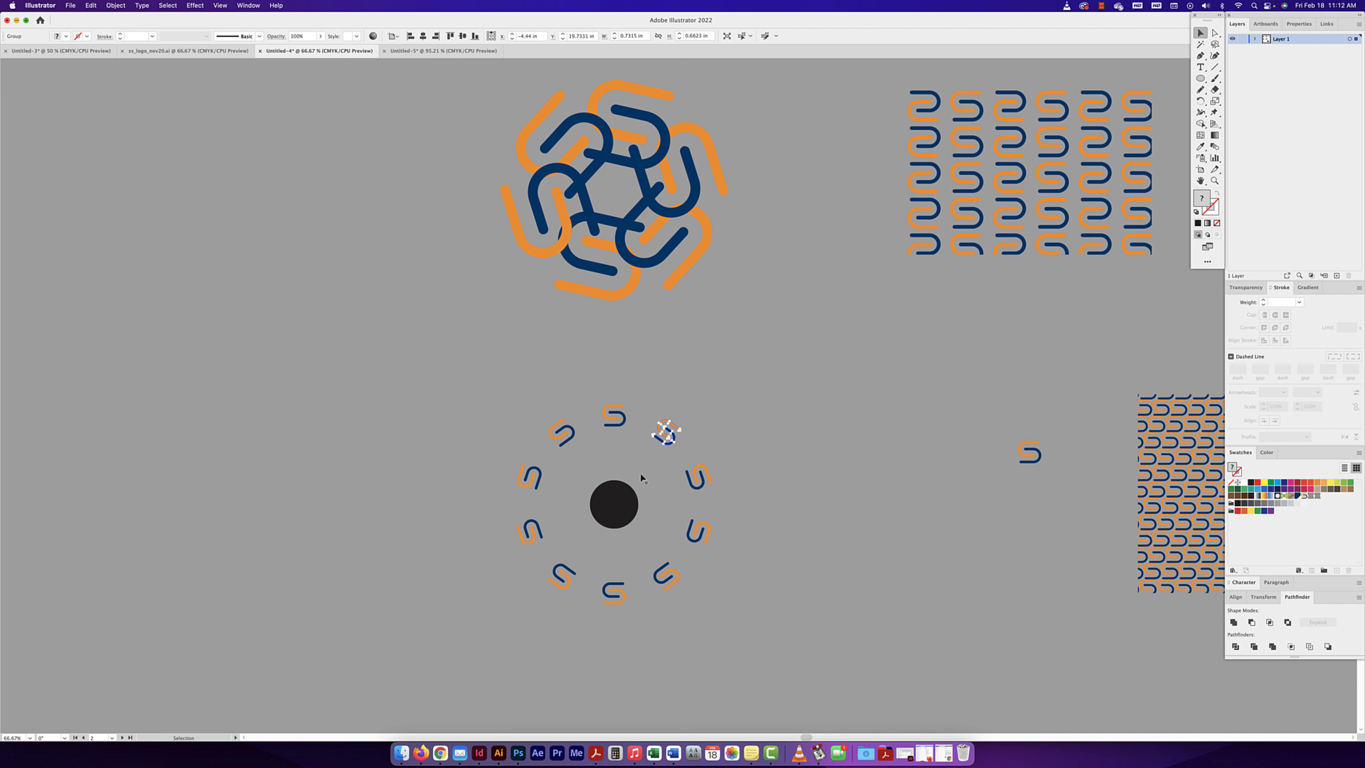
key("space")
left_click_drag(1182, 256, 451, 568)
key("super+v")
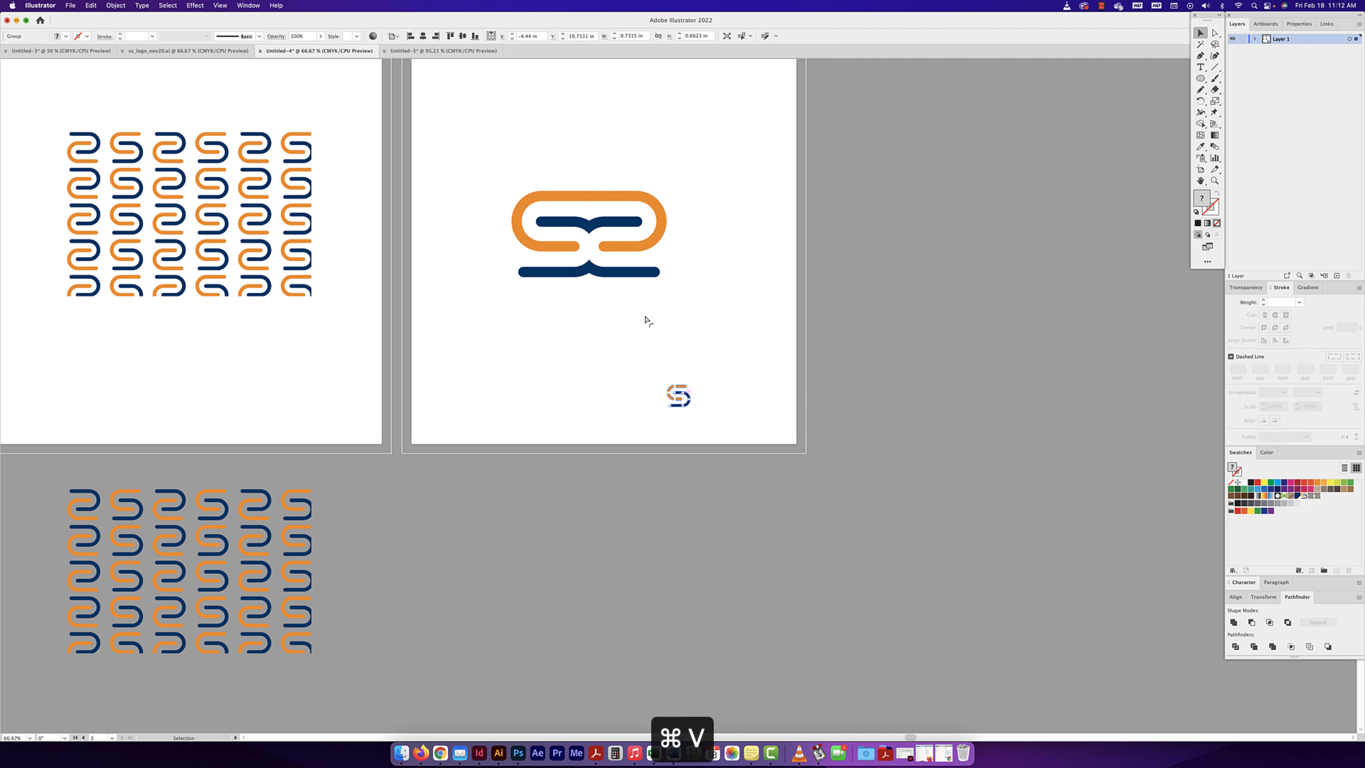
left_click_drag(693, 406, 596, 399)
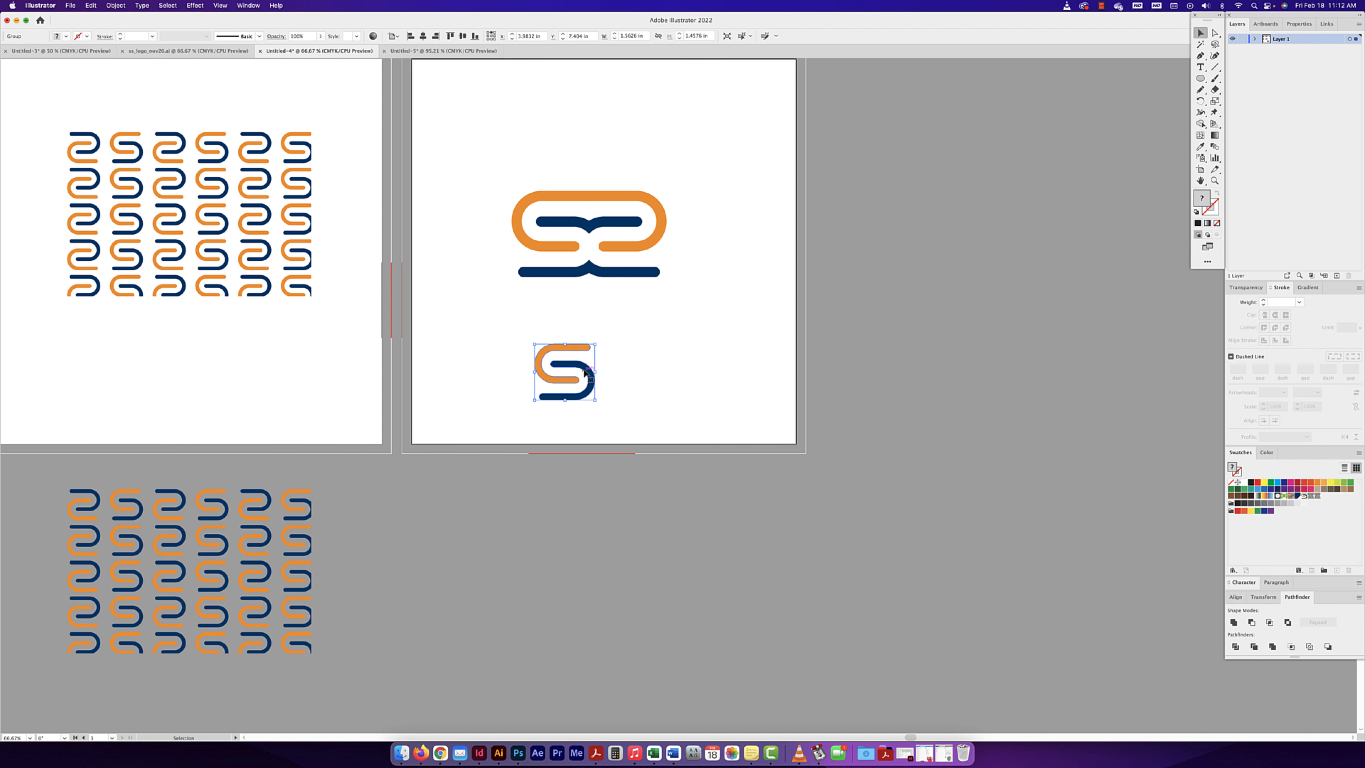
- Paste a copy of the enlarged S mark directly in front of it
key("super+f")
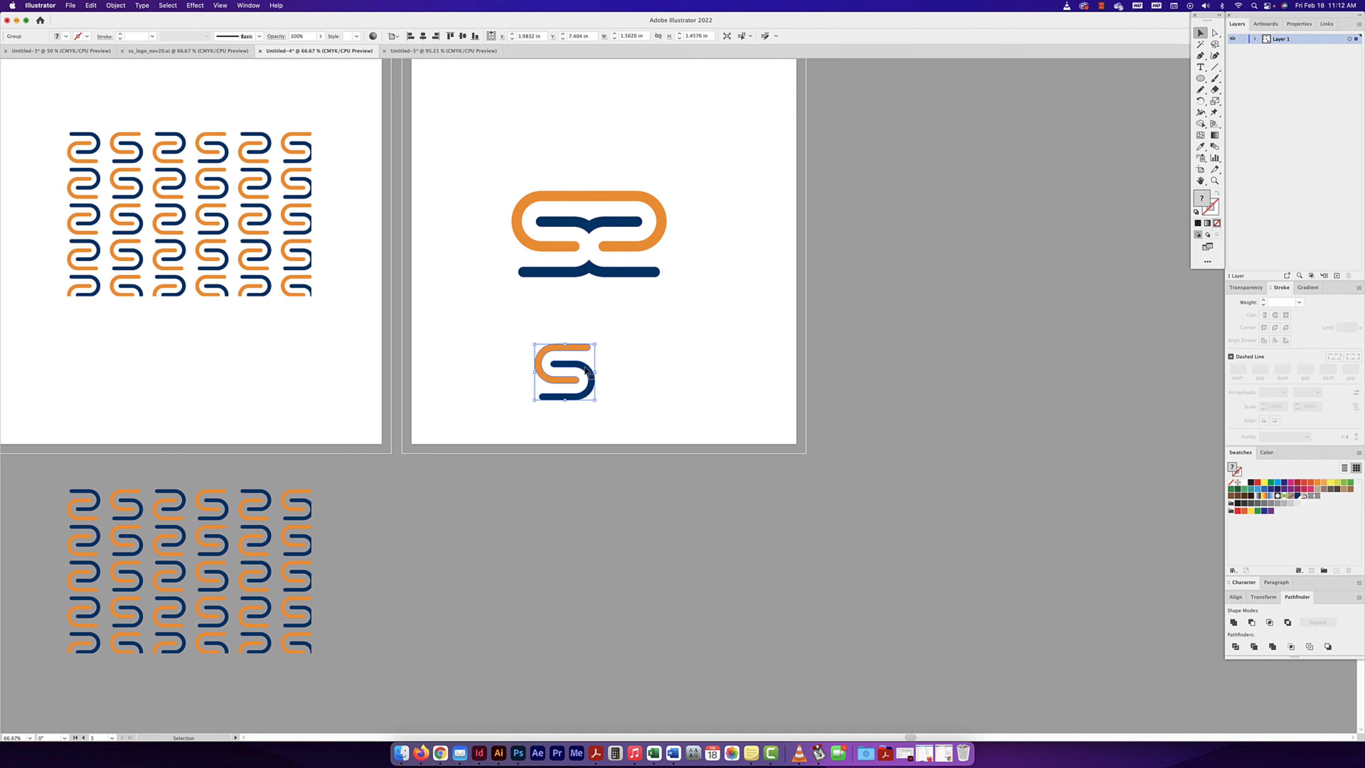
left_click(90, 6)
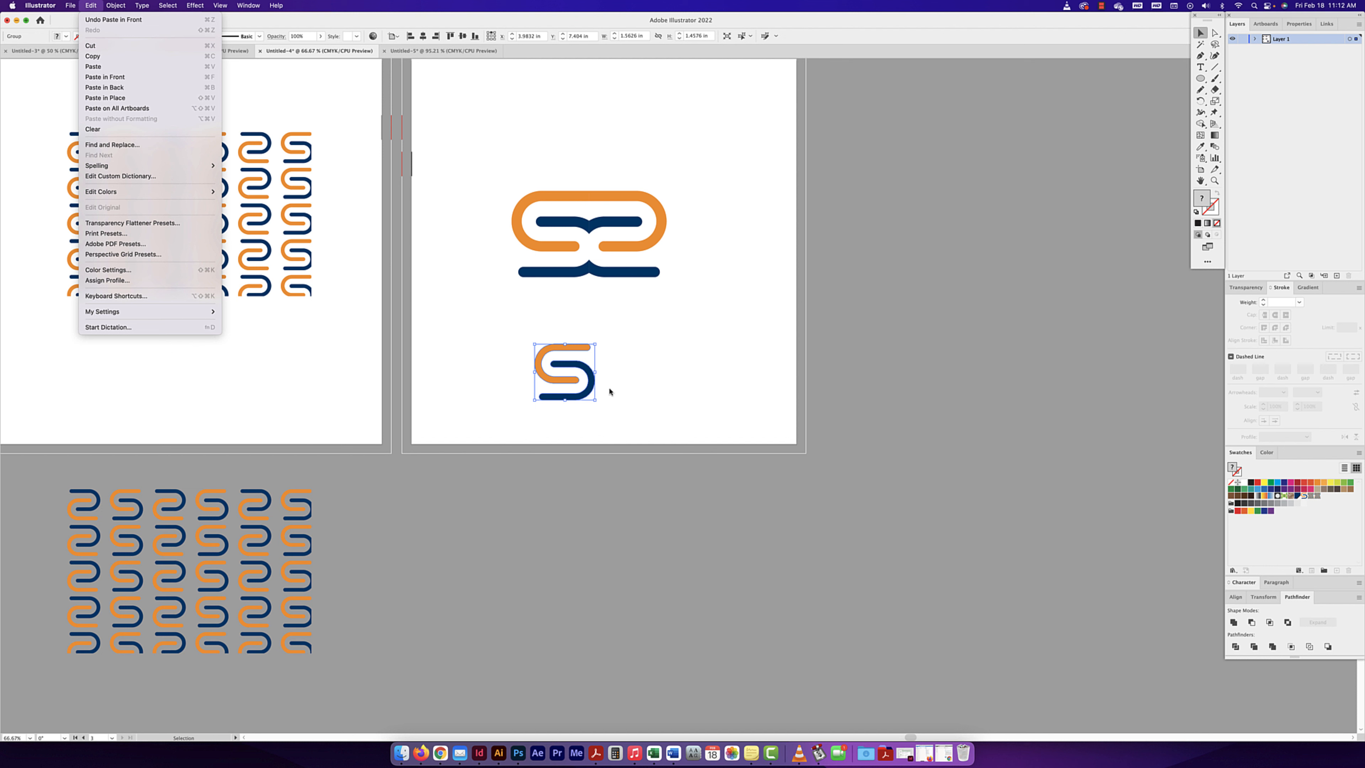
left_click(592, 384)
left_click_drag(591, 380, 592, 380)
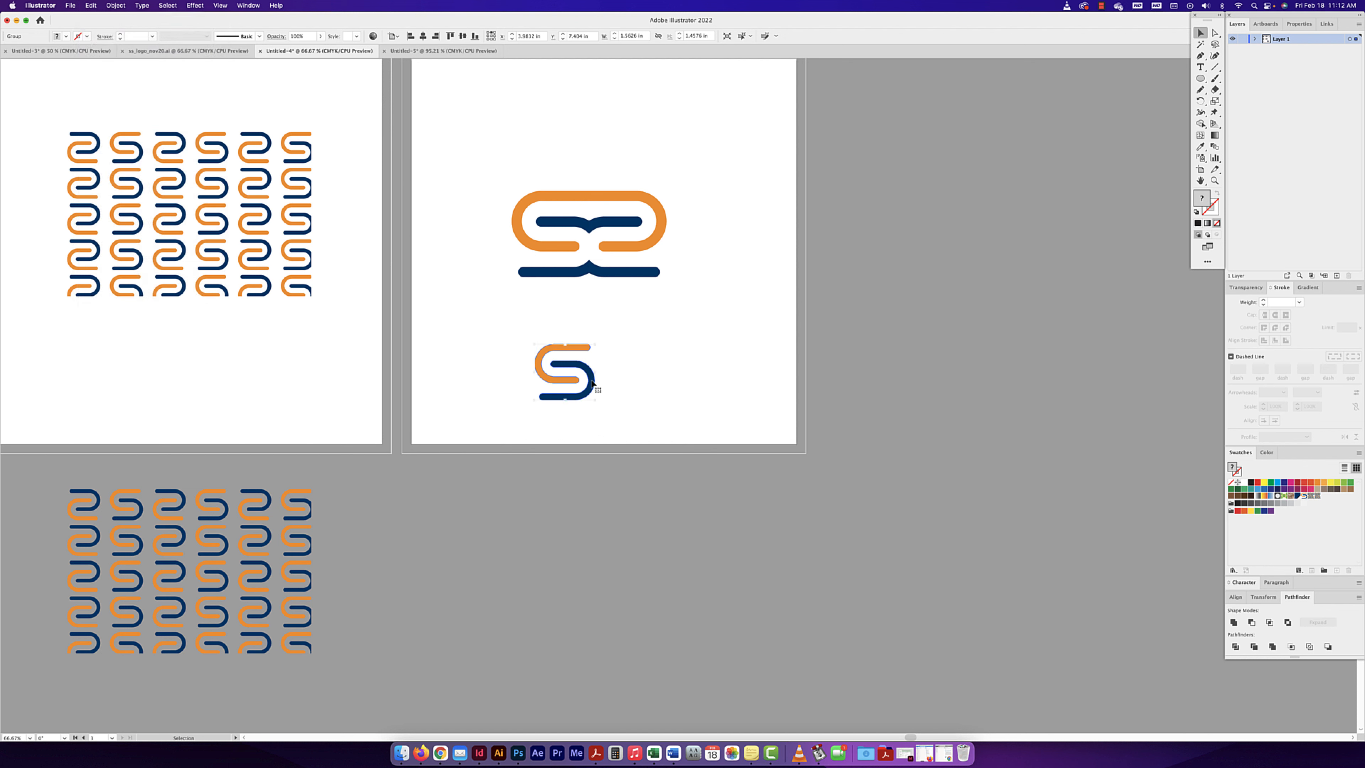
right_click(591, 382)
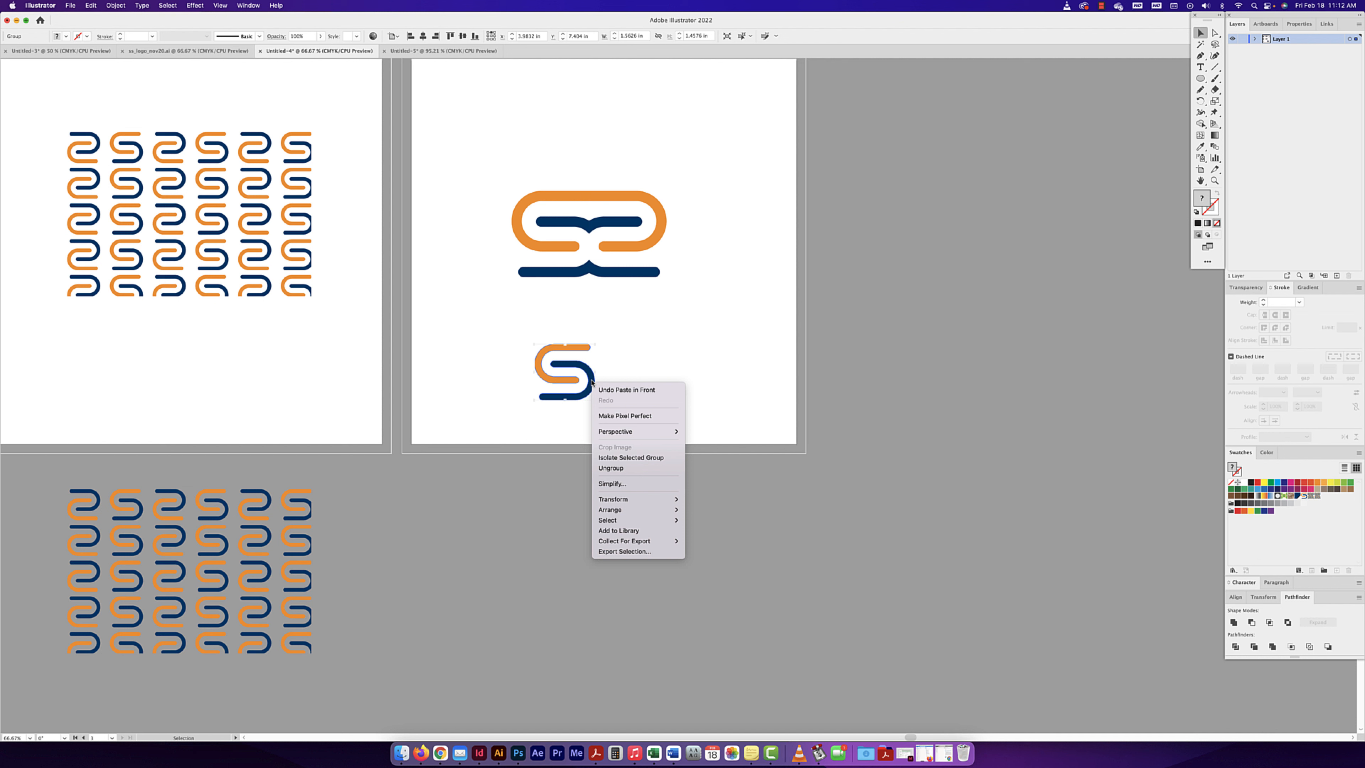
mouse_move(624, 504)
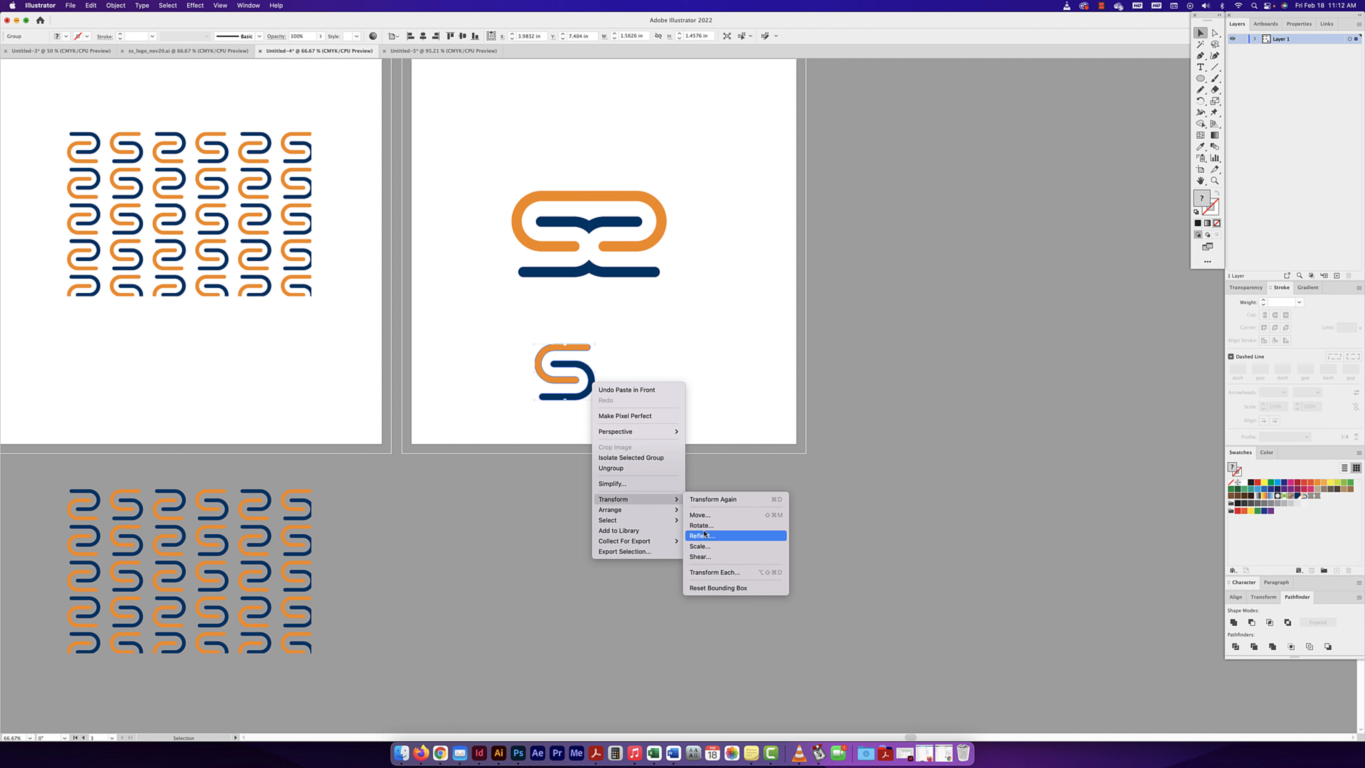
left_click(1263, 599)
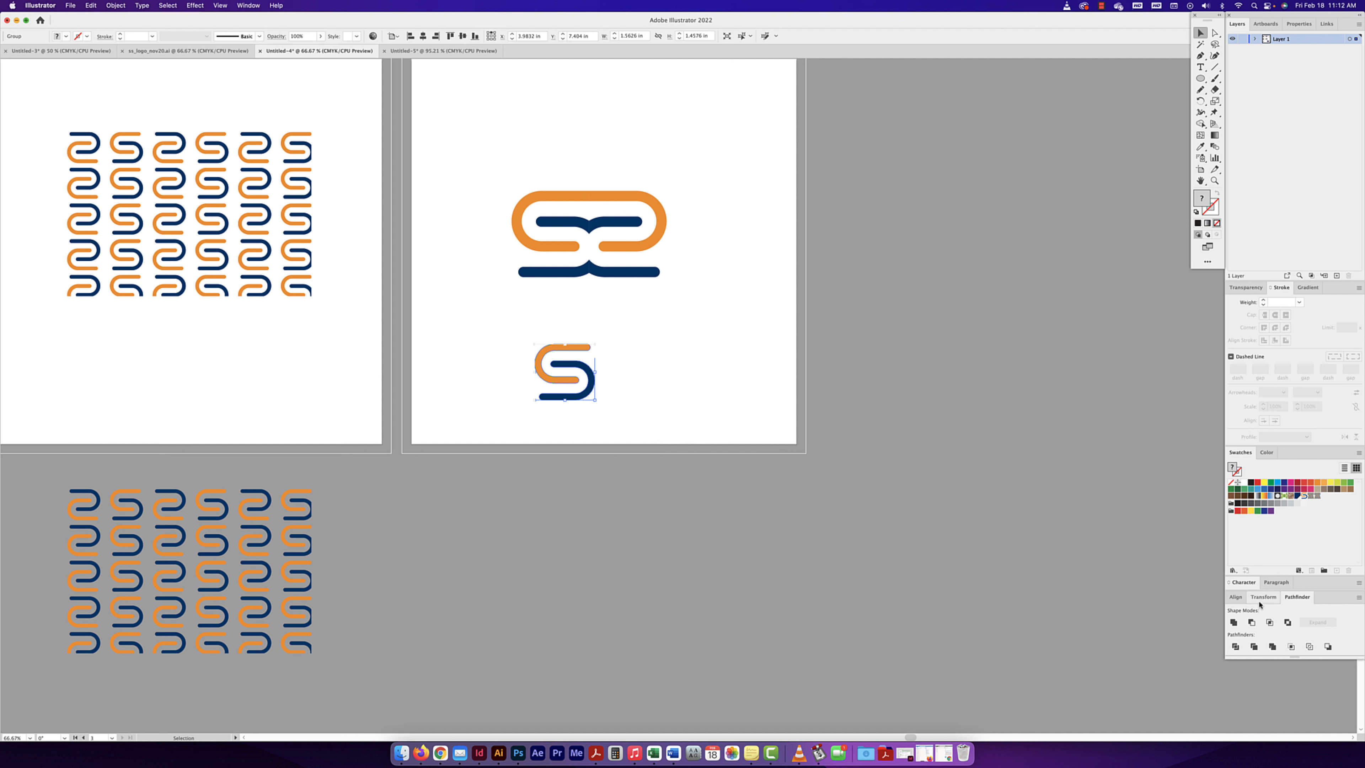
left_click(1262, 599)
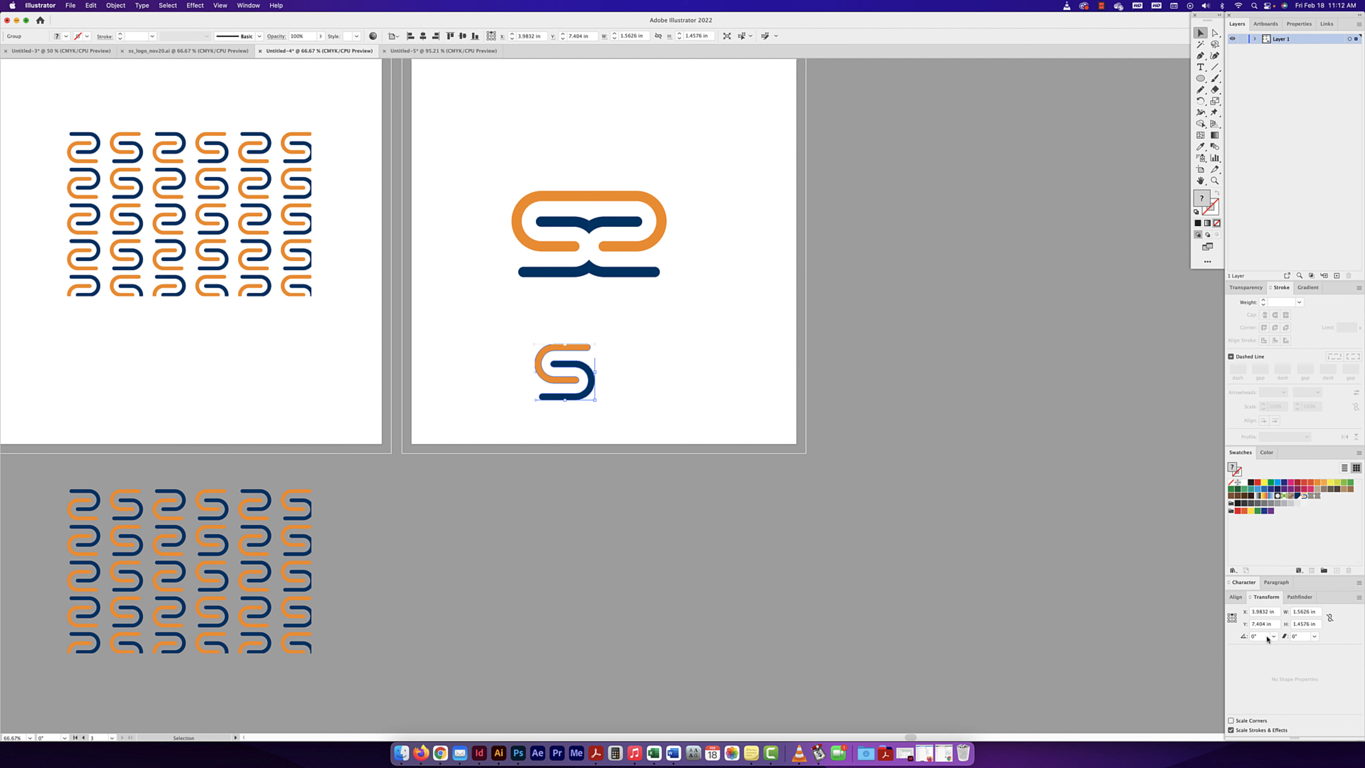
left_click(1359, 599)
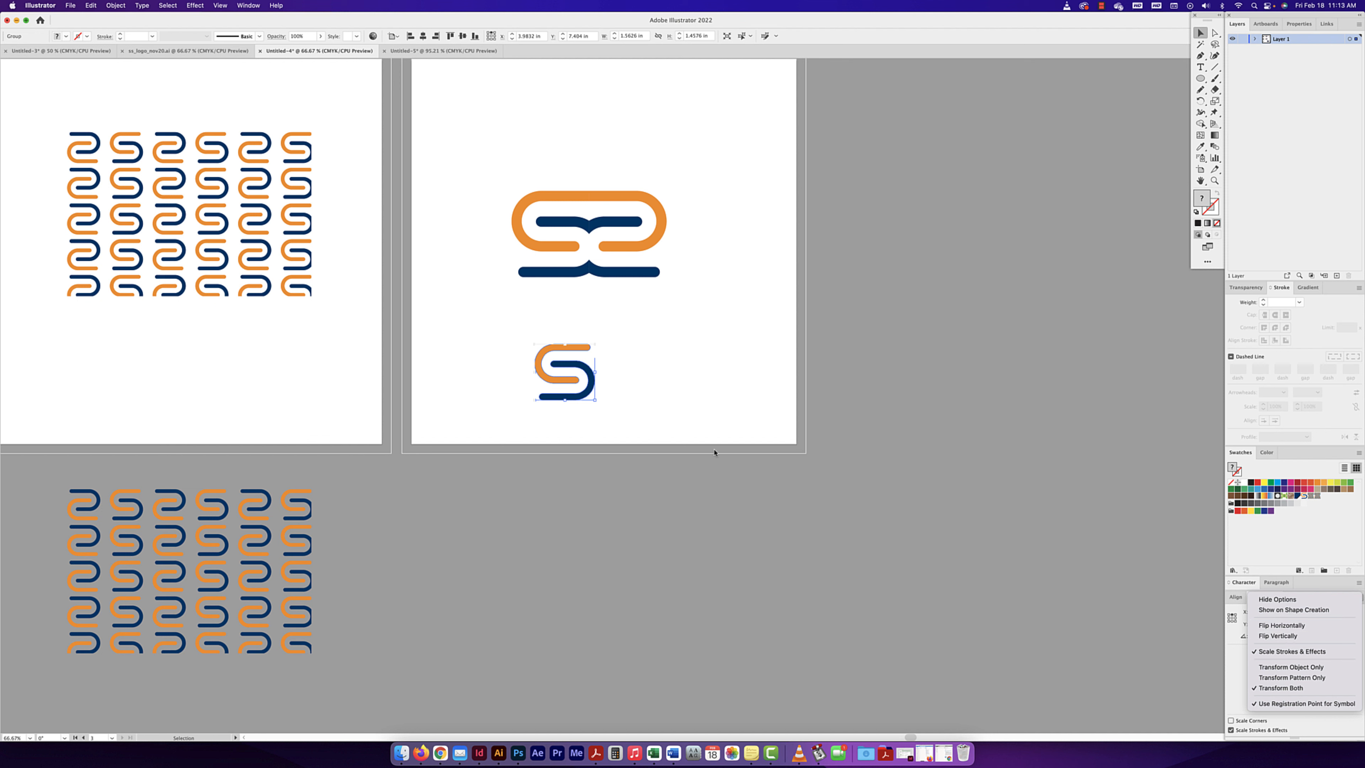
- Reflect the front S copy across the vertical axis
right_click(584, 384)
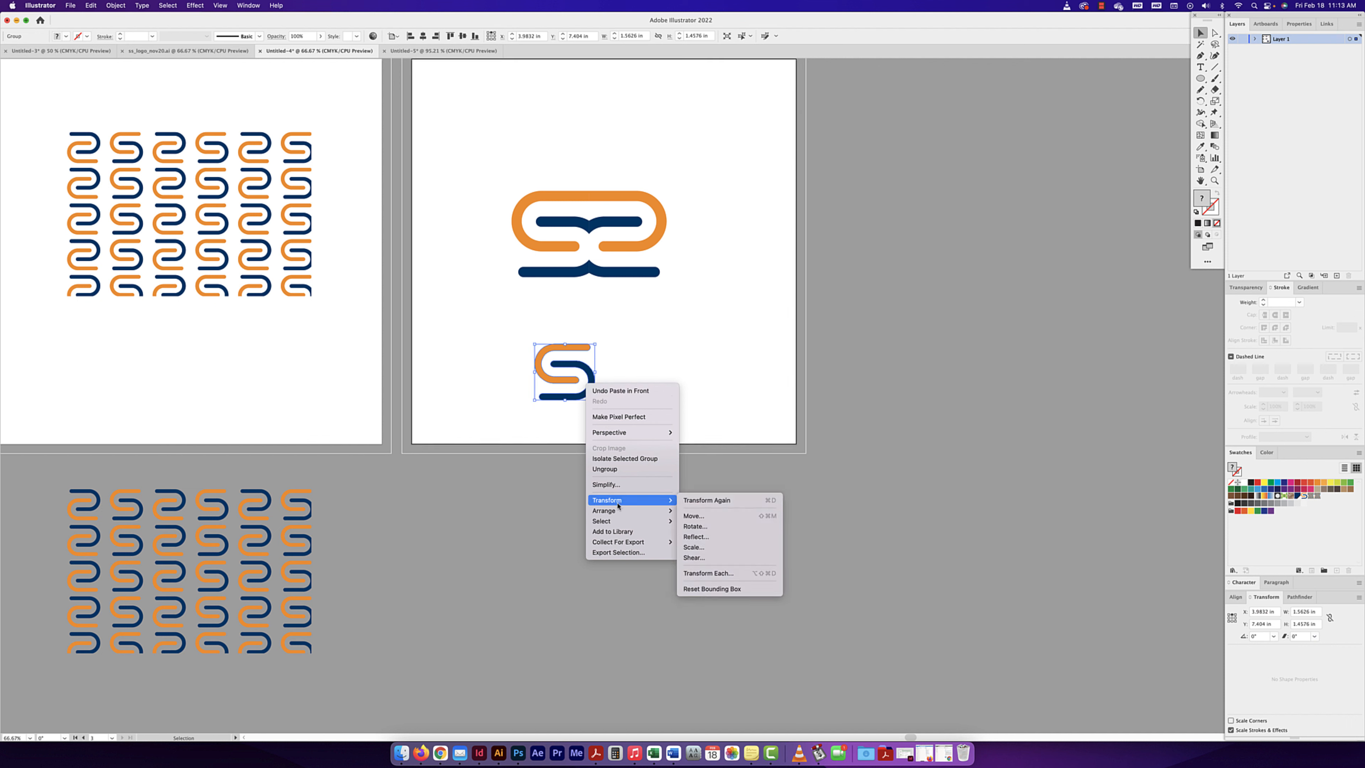
mouse_move(618, 526)
mouse_move(618, 500)
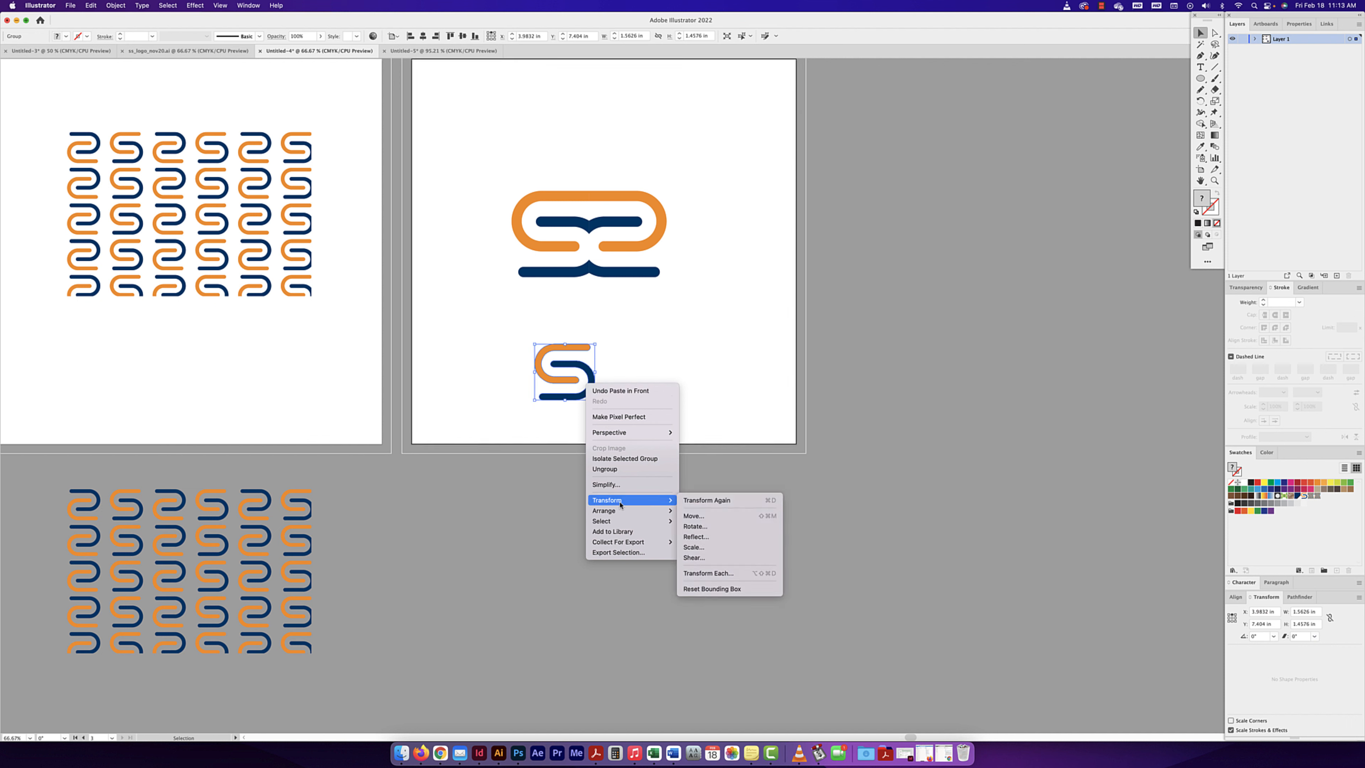
left_click(706, 537)
left_click_drag(640, 307, 763, 303)
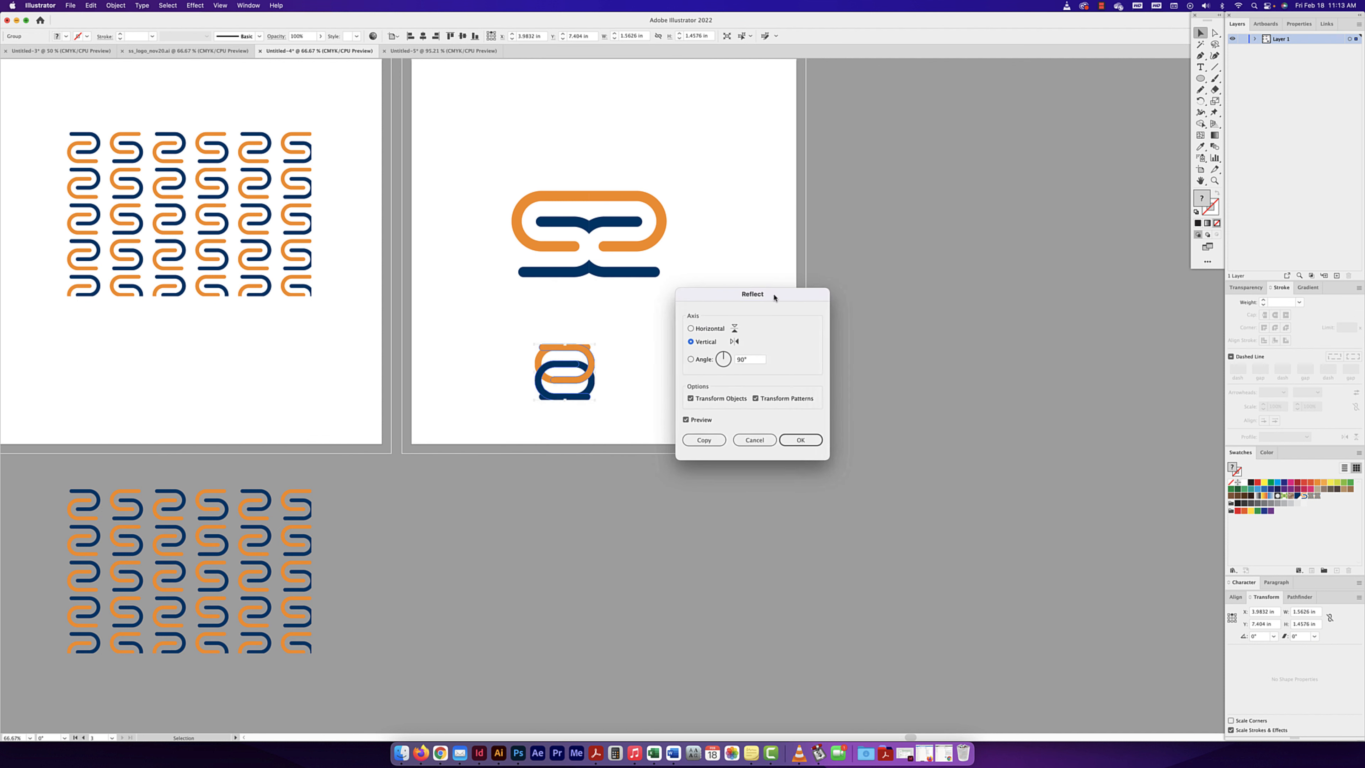
left_click(700, 329)
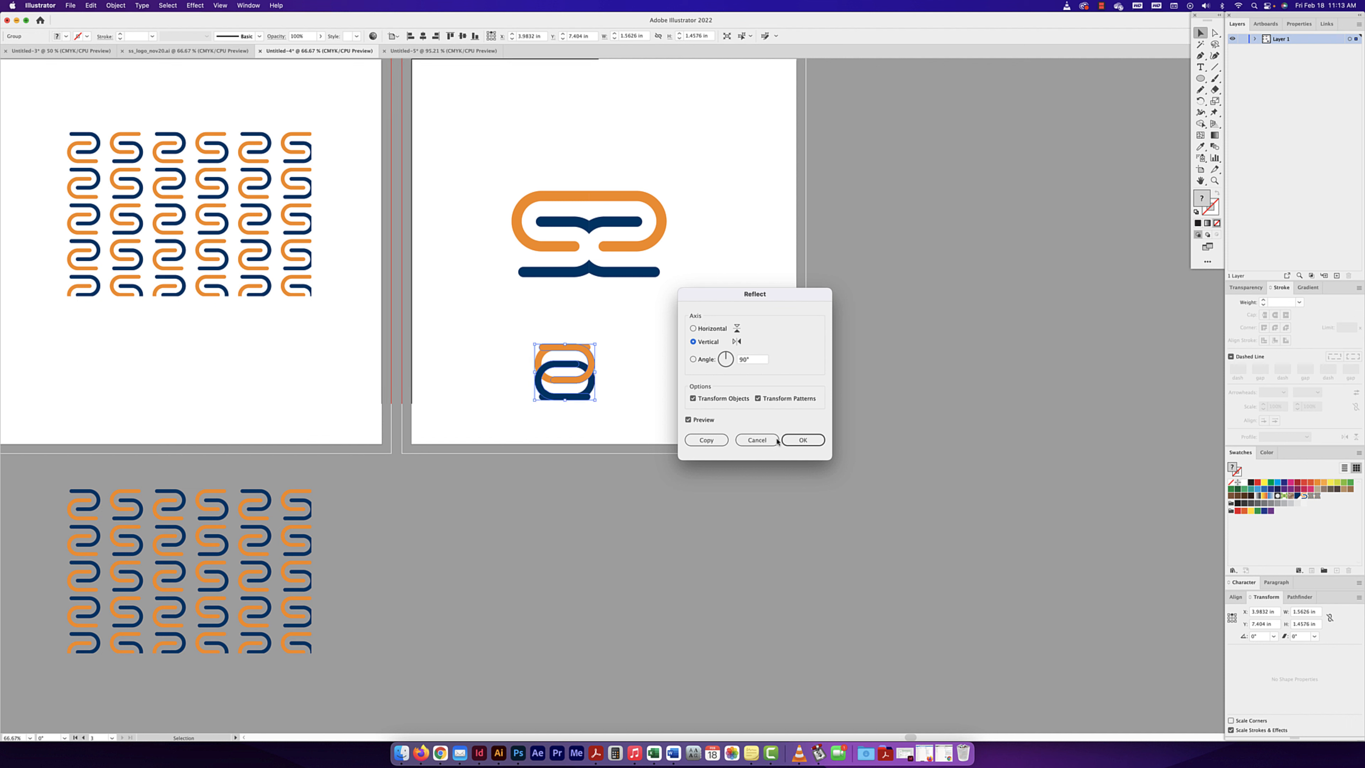
left_click(802, 440)
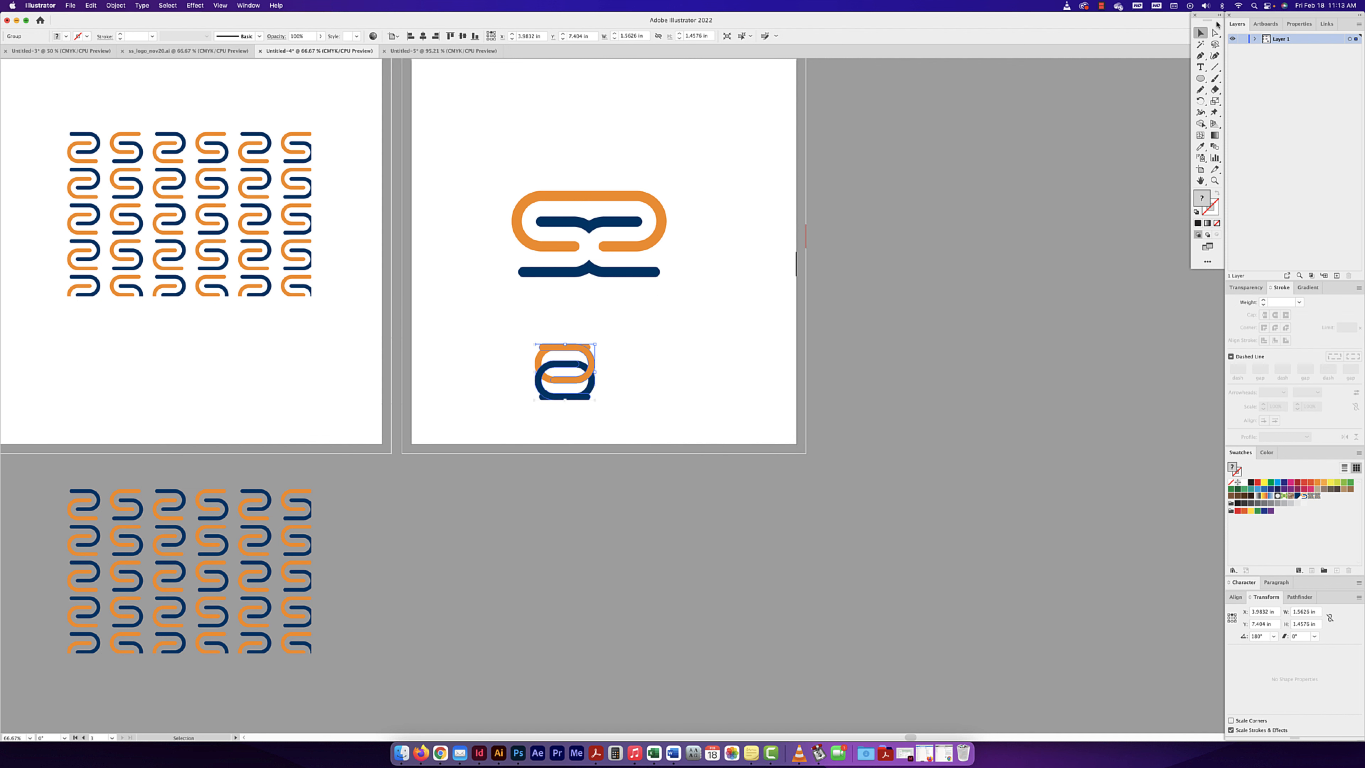
- Place the reflected S beside the original and rotate the pair slightly clockwise
left_click_drag(564, 370, 531, 410)
left_click(600, 333)
left_click_drag(653, 404, 640, 413)
left_click(672, 343)
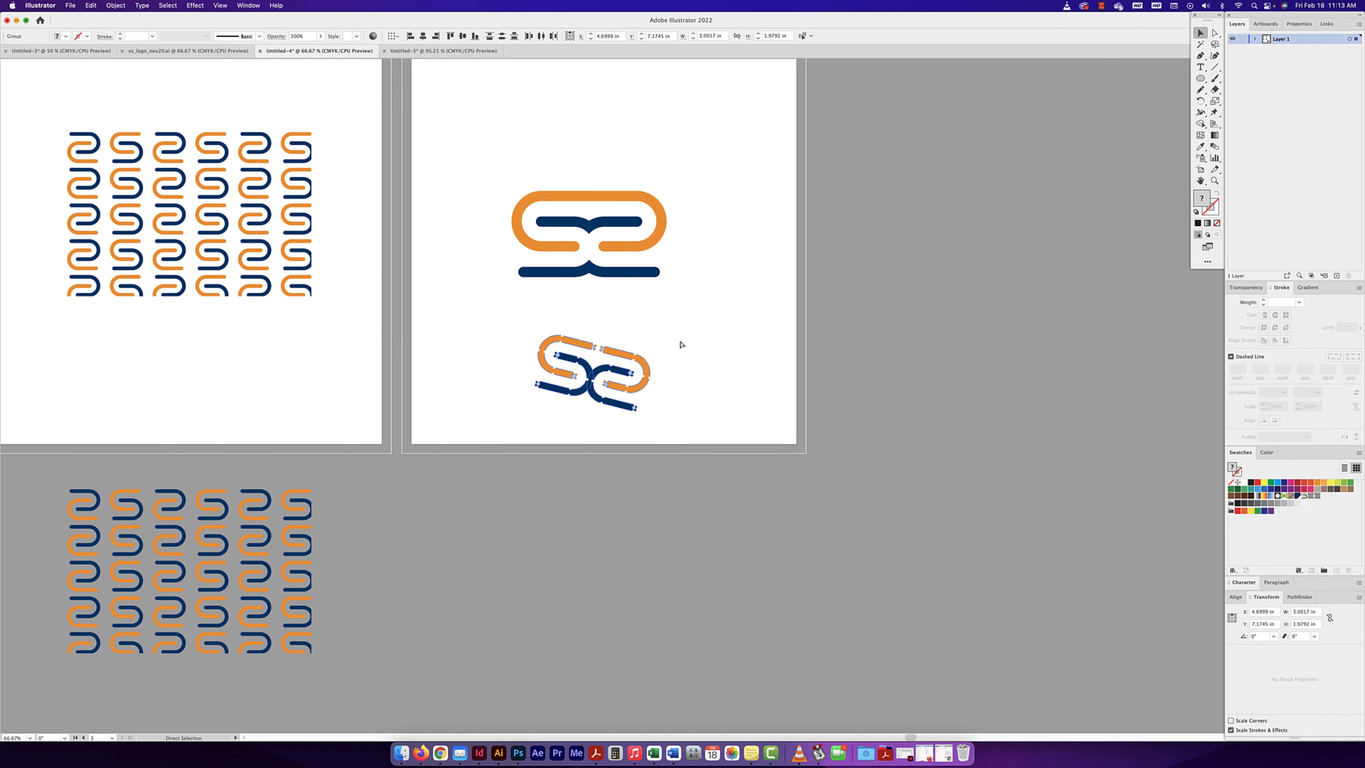
left_click(648, 366)
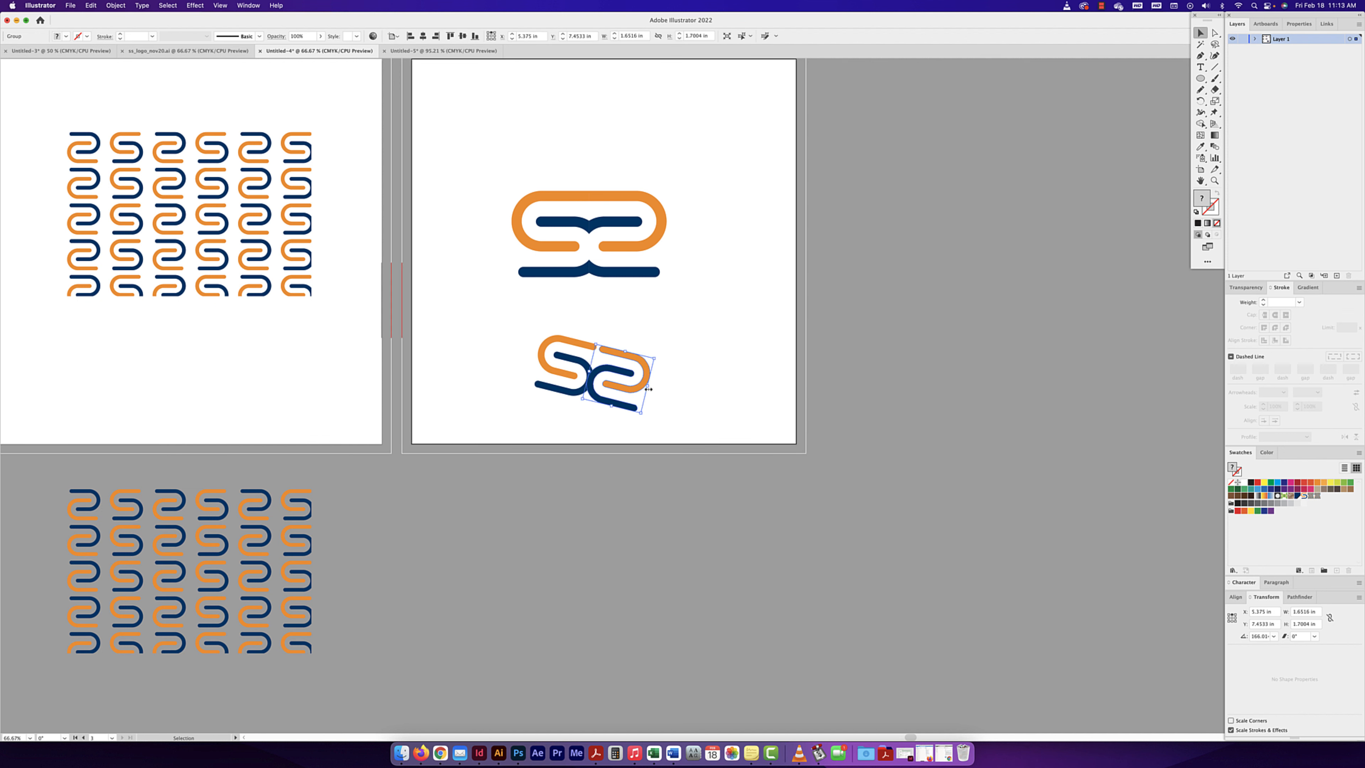
- Try overlapping the reflected S with the original, and undo this move, the pair's rotation and their side-by-side placement
left_click_drag(647, 386, 610, 381)
key("super+z")
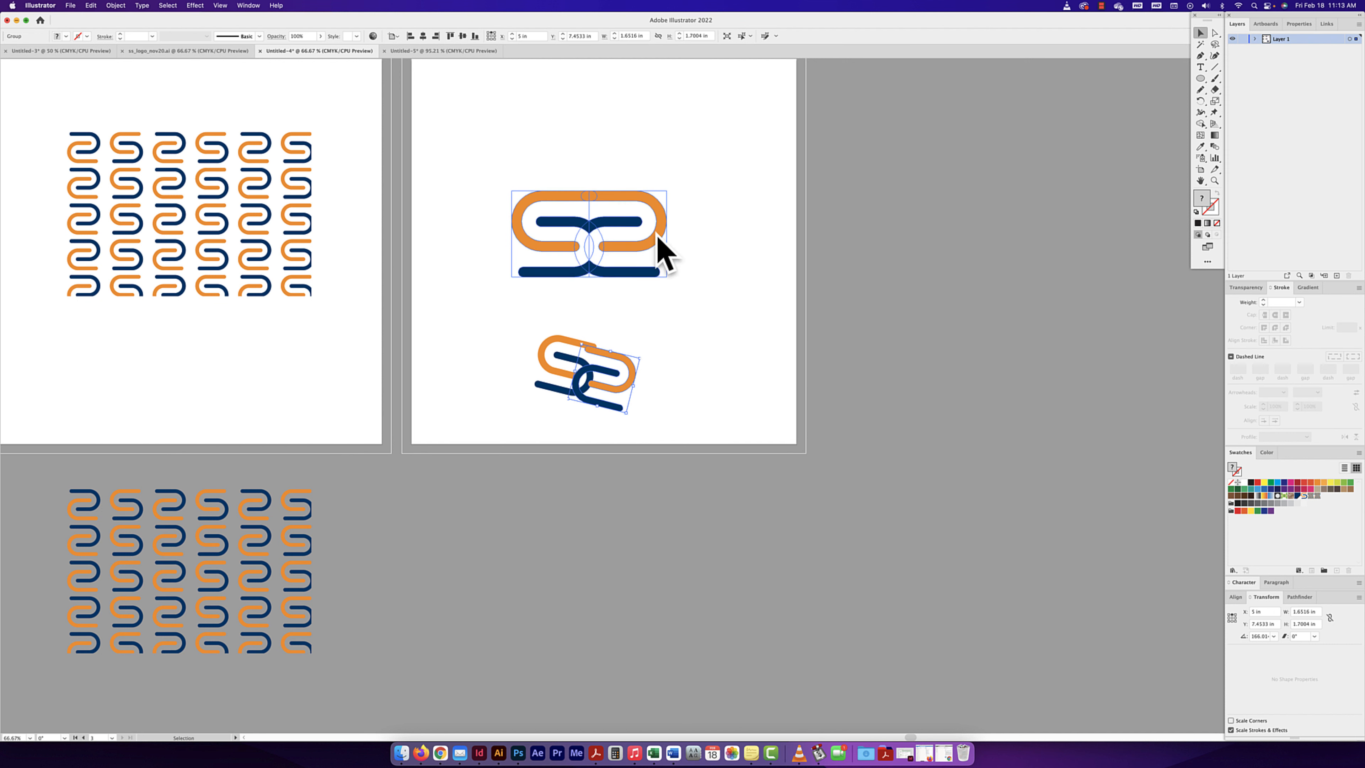
key("super+z")
key("super+z")
key("super+z")
key("super+z")
key("super+z")
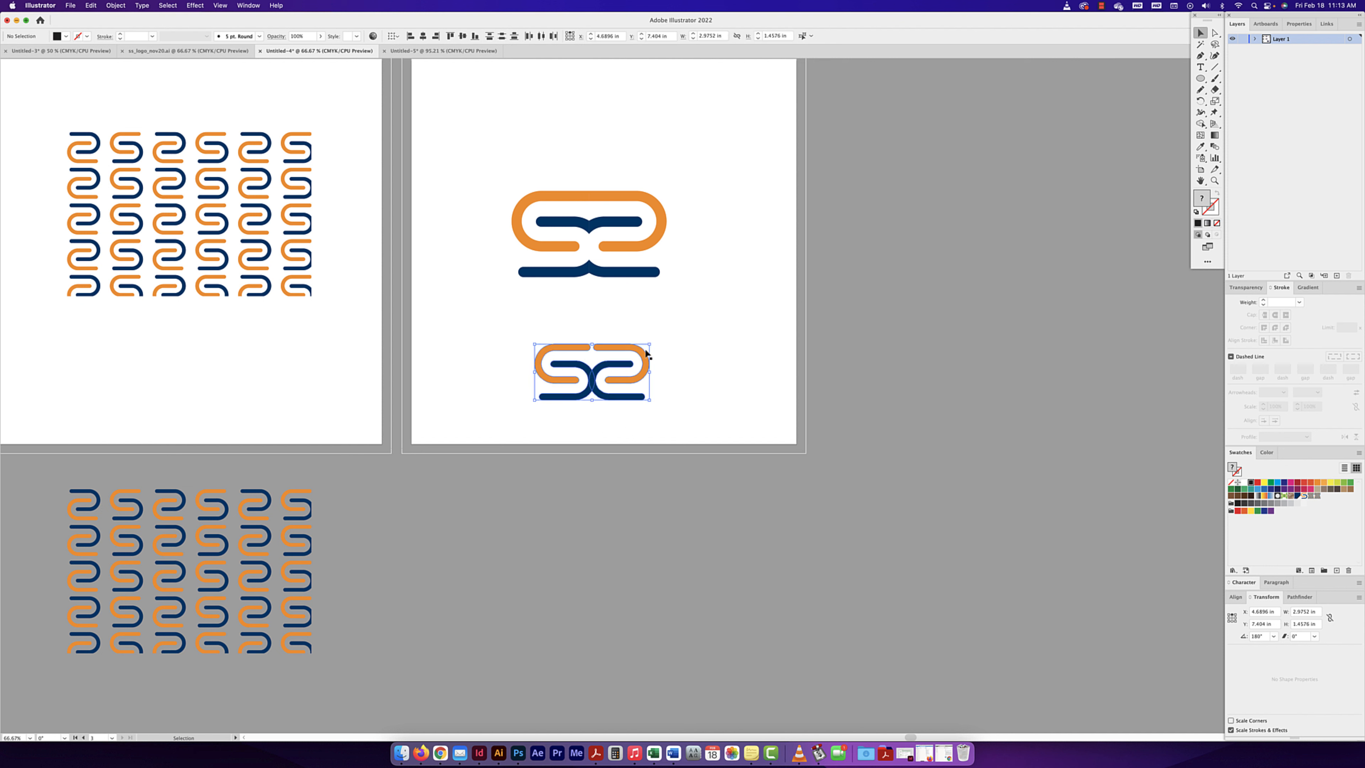
key("super+z")
key("super+z")
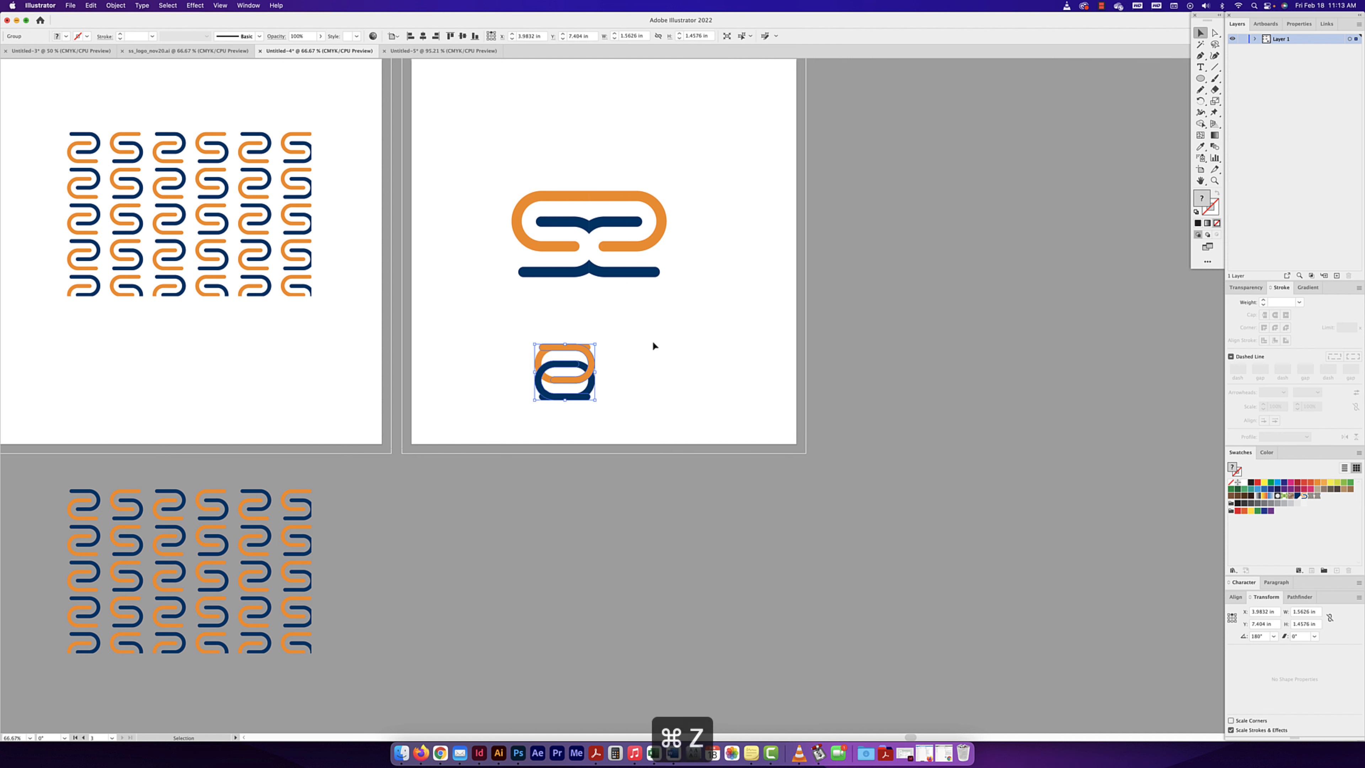
key("super+minus")
key("super+minus")
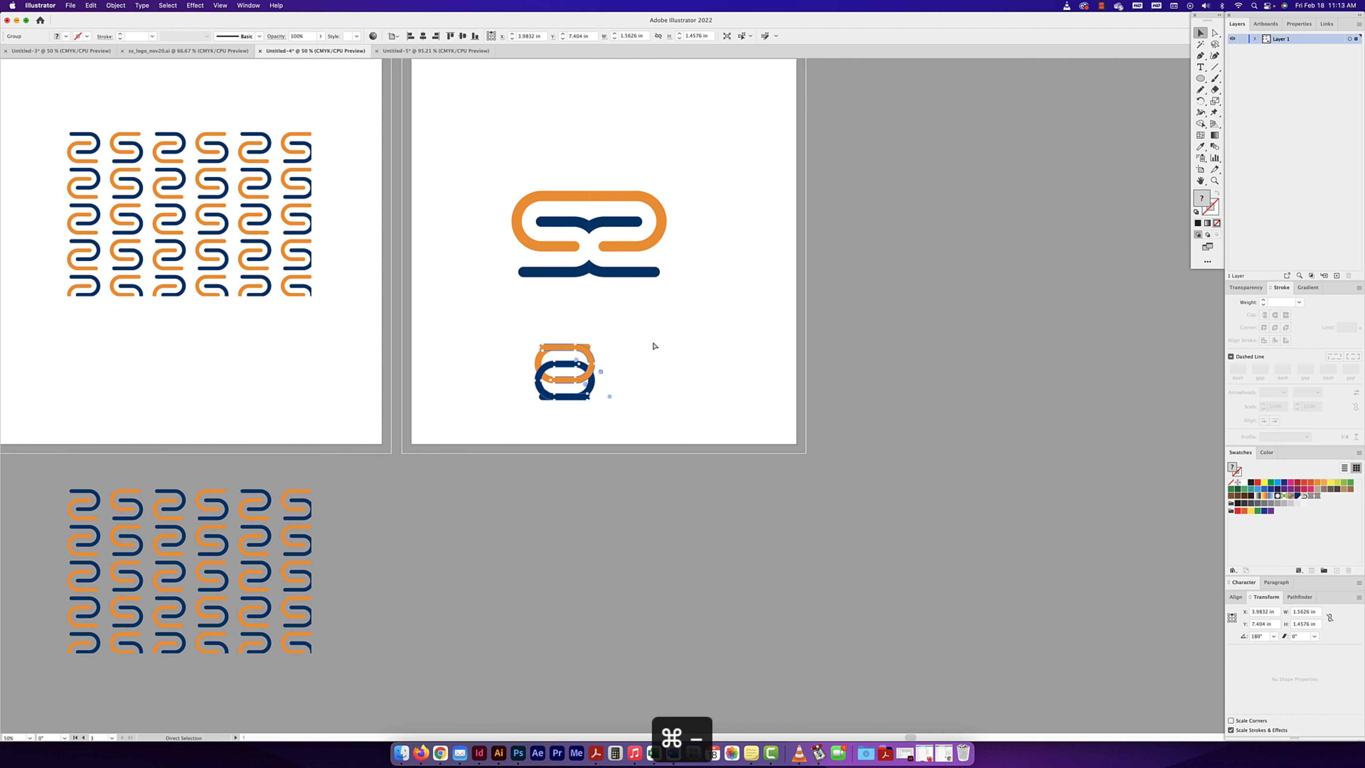
left_click_drag(516, 371, 610, 329)
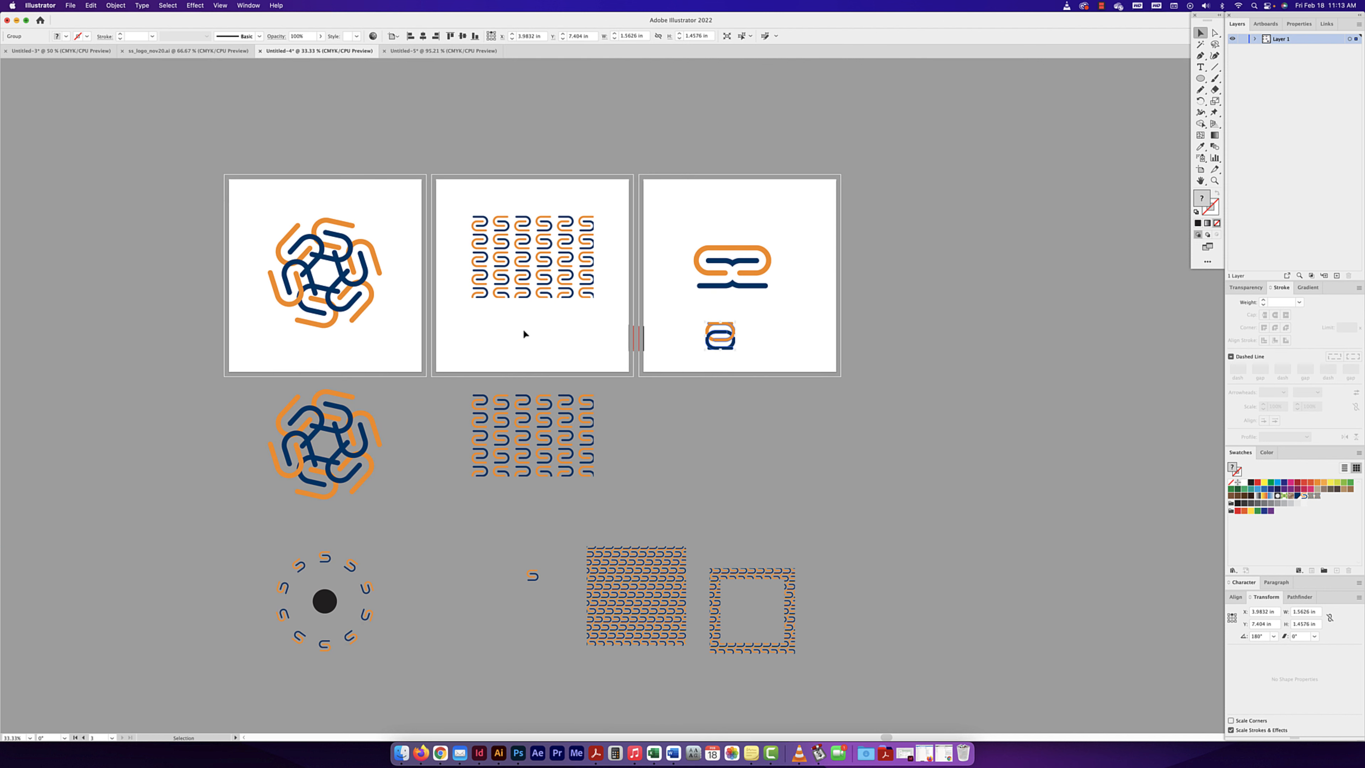
left_click(509, 283)
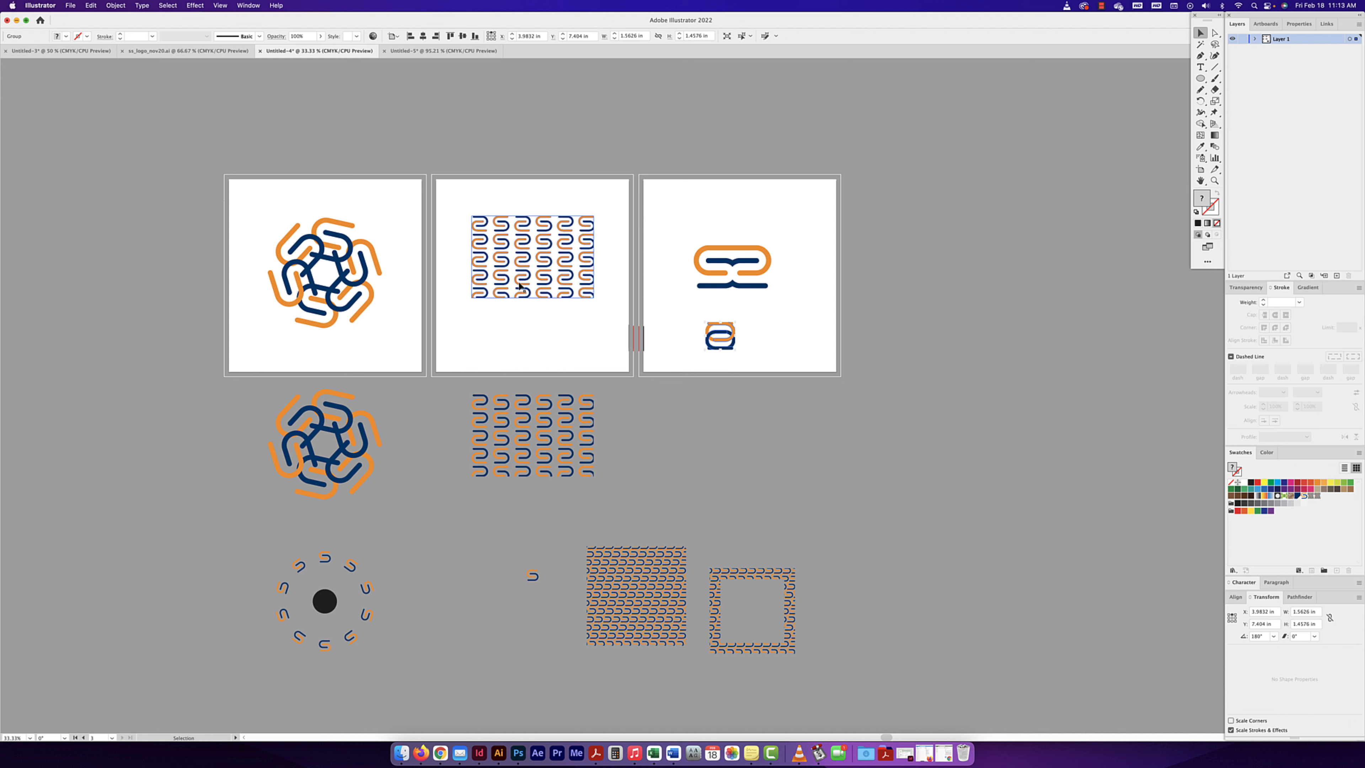